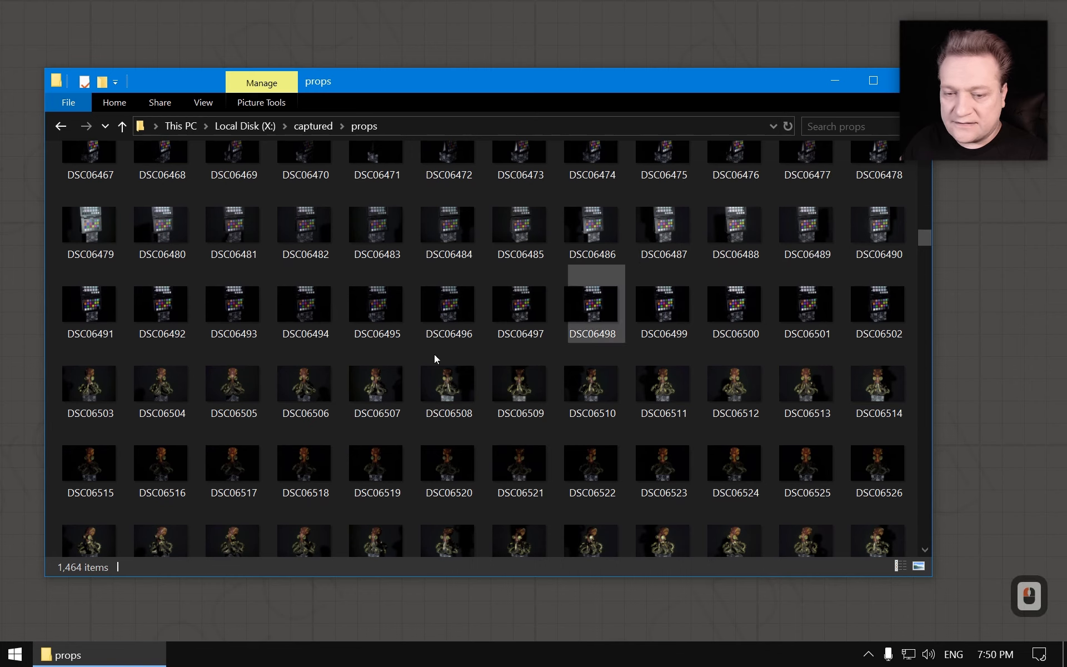
# Copy the photos DSC06503 through DSC07654 from the captured\props folder.
pyautogui.doubleClick(89, 384)
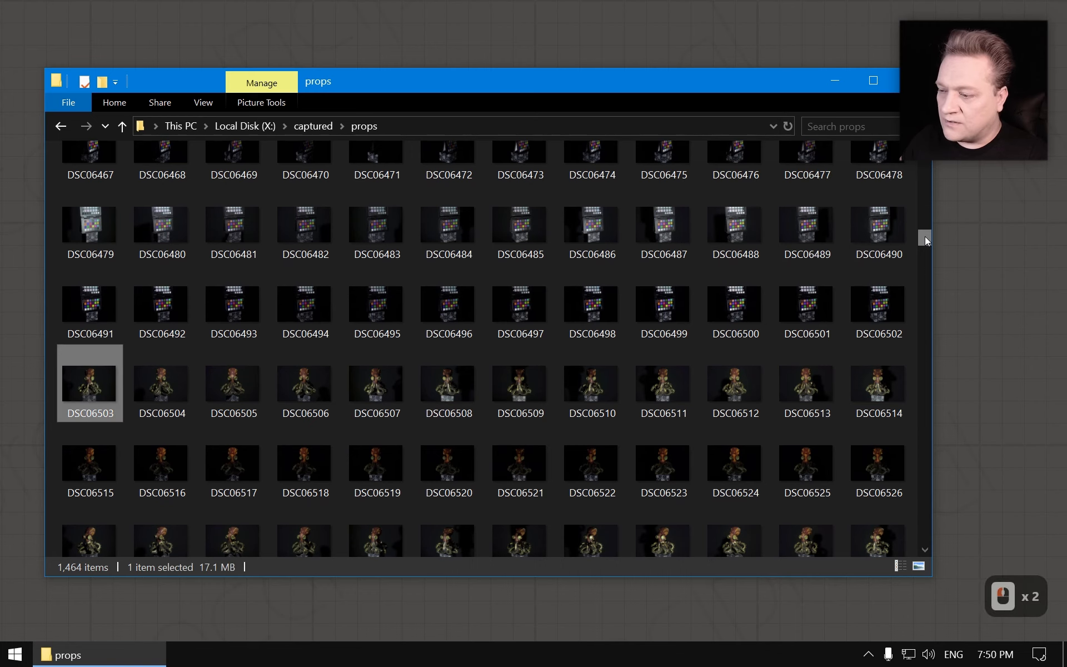
pyautogui.moveTo(925, 237); pyautogui.dragTo(923, 549)
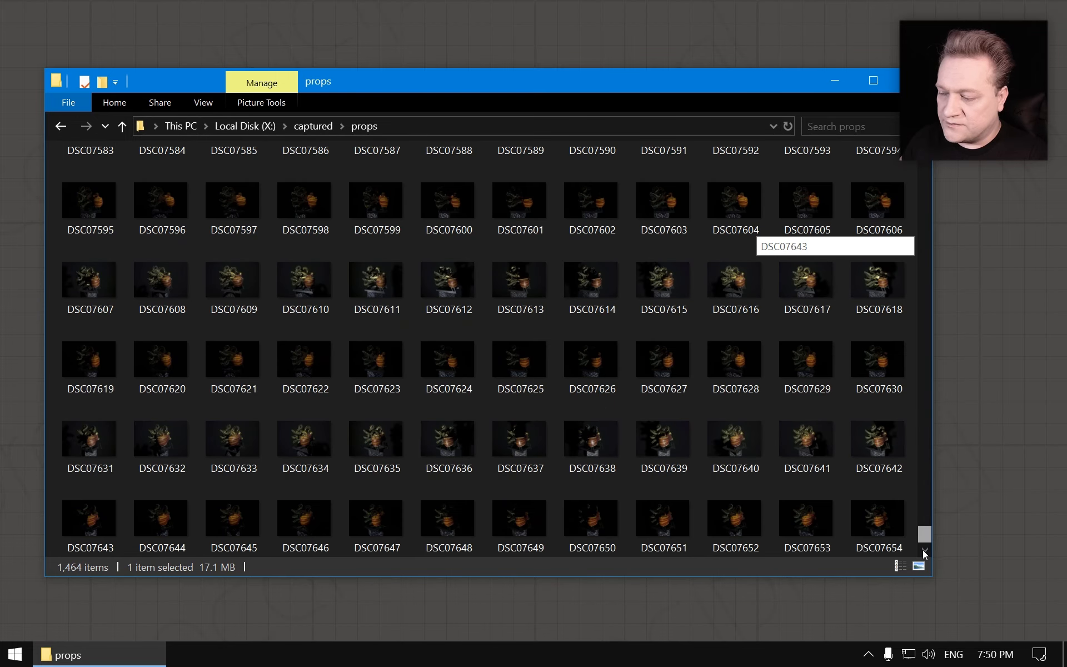
pyautogui.keyDown('shift'); pyautogui.click(879, 512); pyautogui.keyUp('shift')
pyautogui.hotkey('ctrl', 'c')
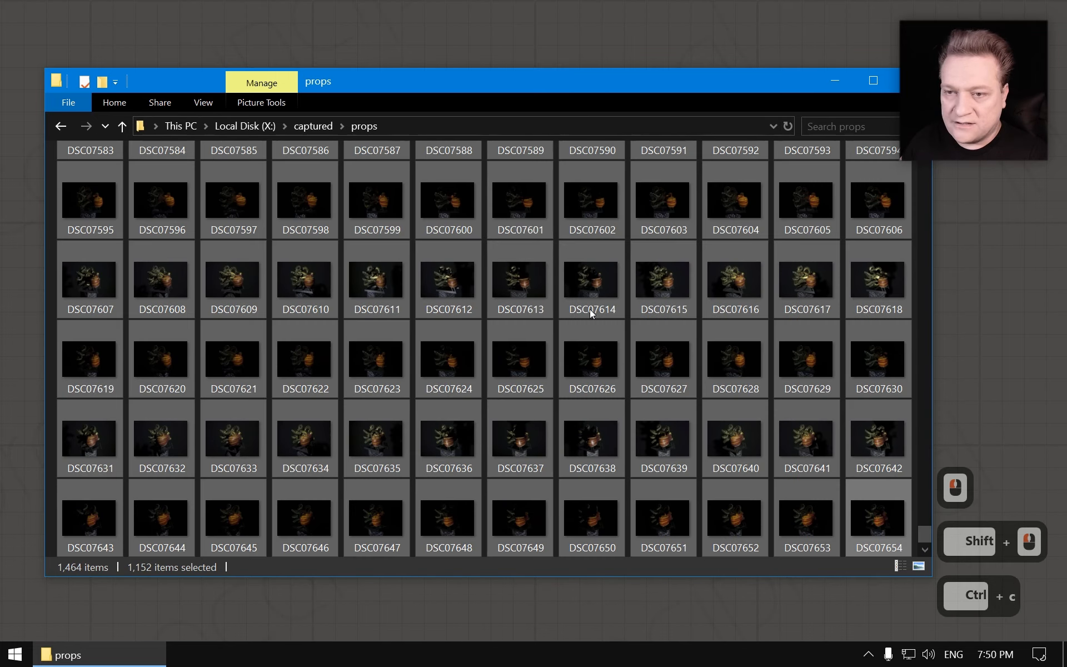
# Go back to the Octopus_ms scan folder and paste the copied photos into its eos subfolder.
pyautogui.click(62, 126)
pyautogui.click(61, 126)
pyautogui.click(61, 127)
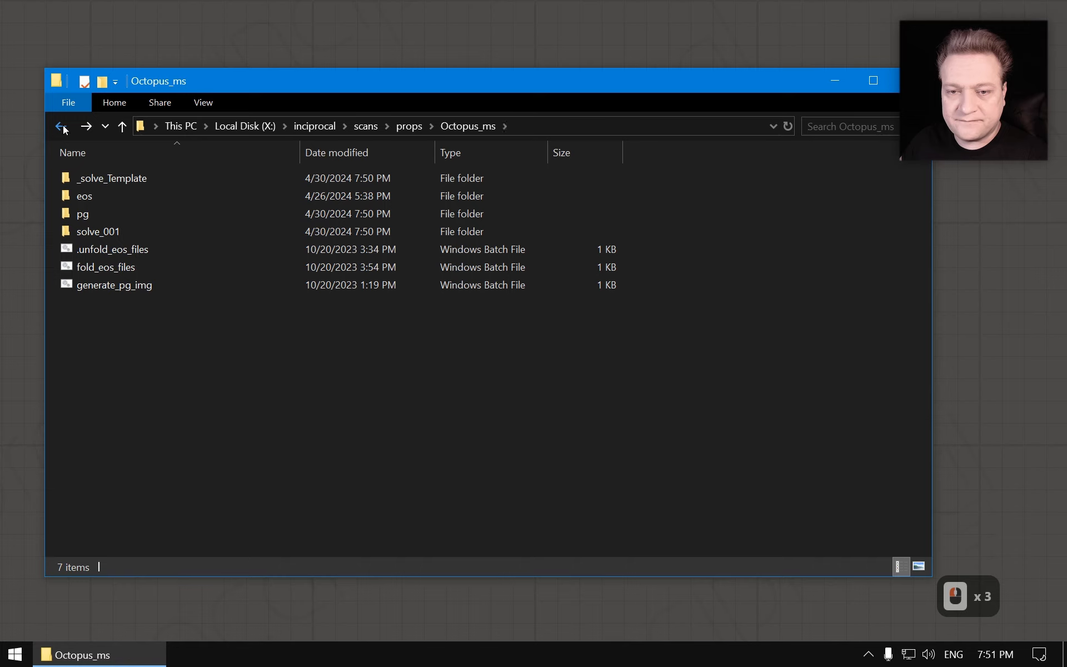
pyautogui.doubleClick(95, 196)
pyautogui.hotkey('ctrl', 'v')
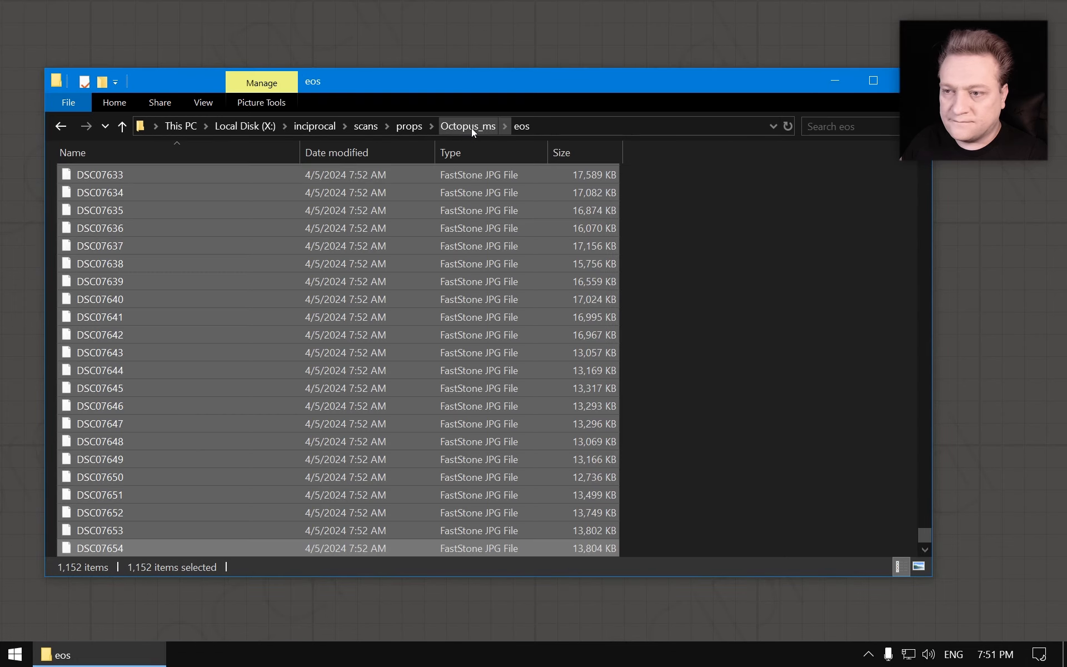
# Run the fold_eos_files batch file in Octopus_ms to sort the photos into per-view folders.
pyautogui.click(471, 128)
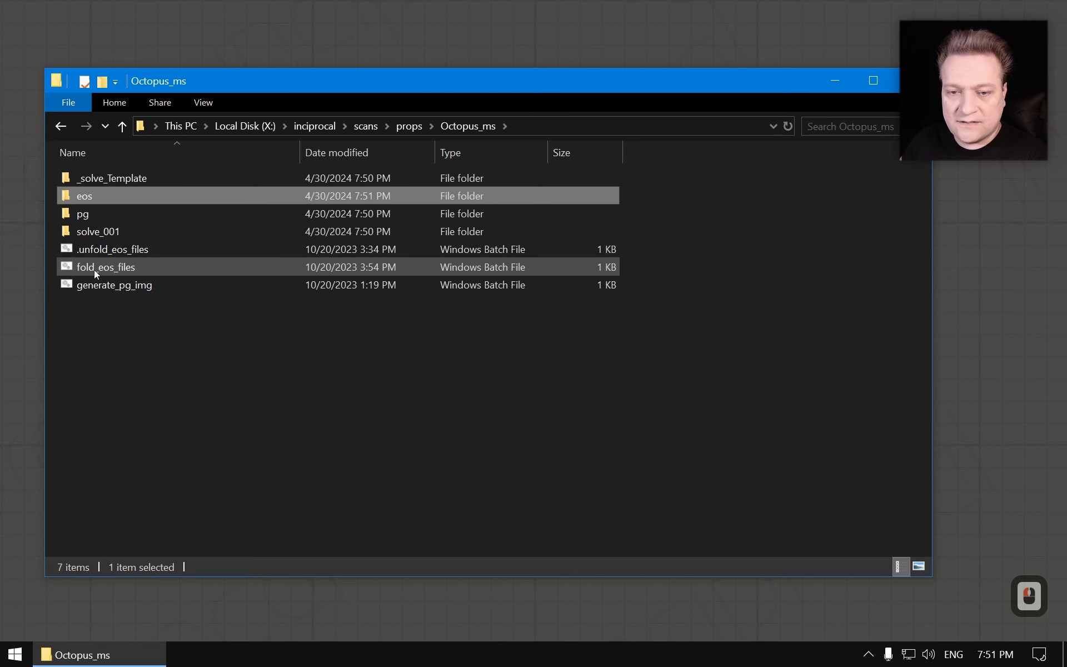
pyautogui.doubleClick(111, 268)
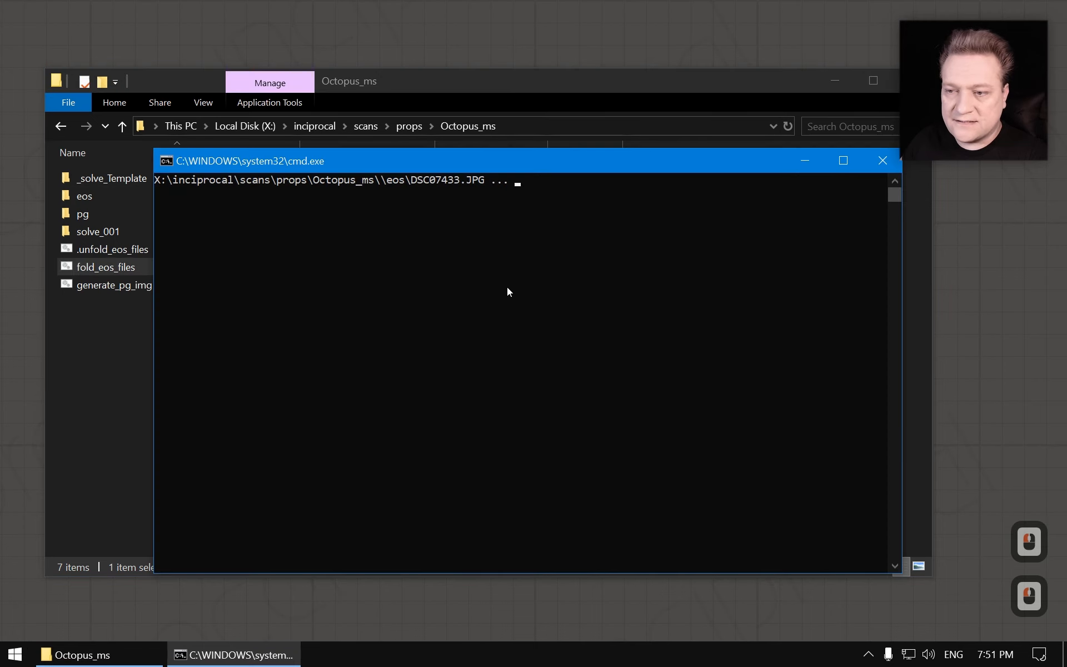
pyautogui.press('Escape')
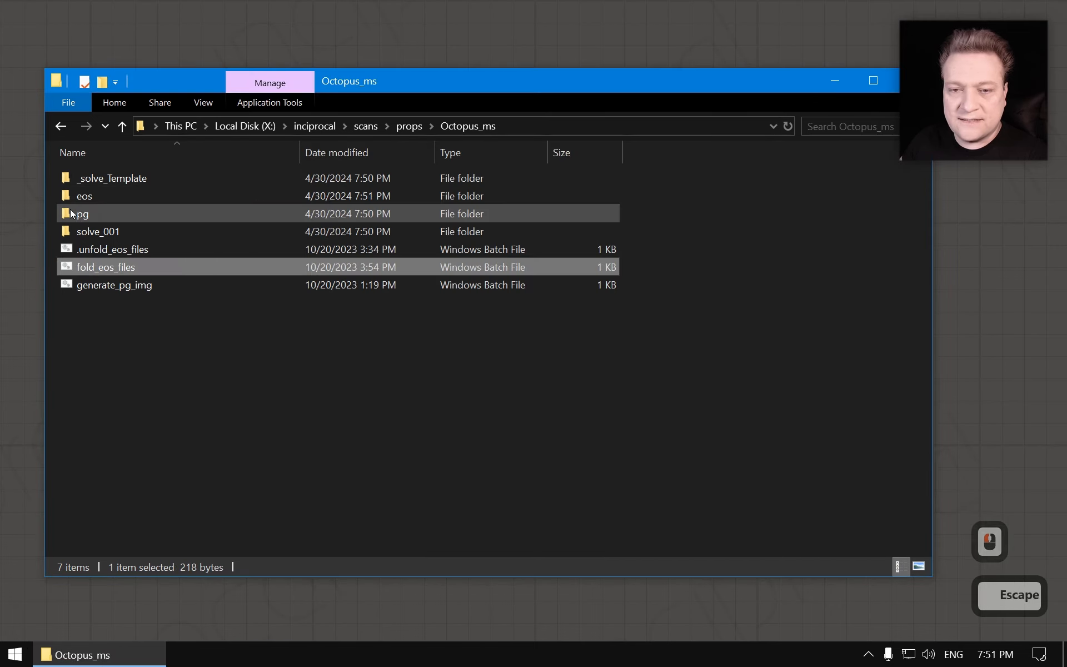
# Examine the view folders created in eos and the lit photos inside folder 01x001.
pyautogui.doubleClick(84, 195)
pyautogui.scroll(-5, 130, 247)
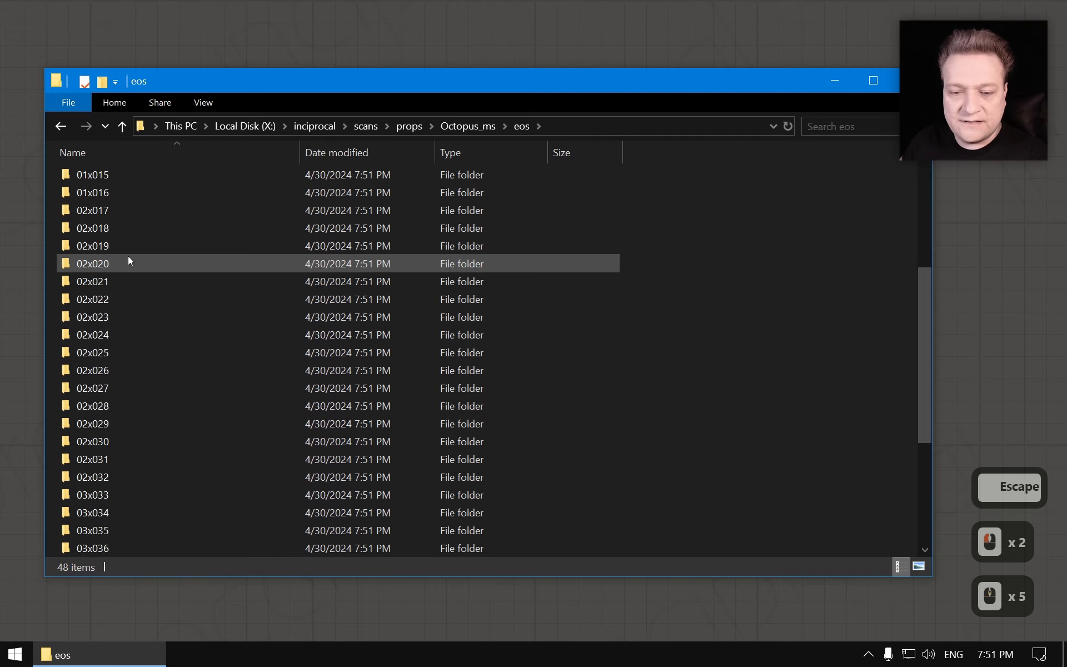
pyautogui.scroll(-9, 128, 259)
pyautogui.scroll(12, 122, 312)
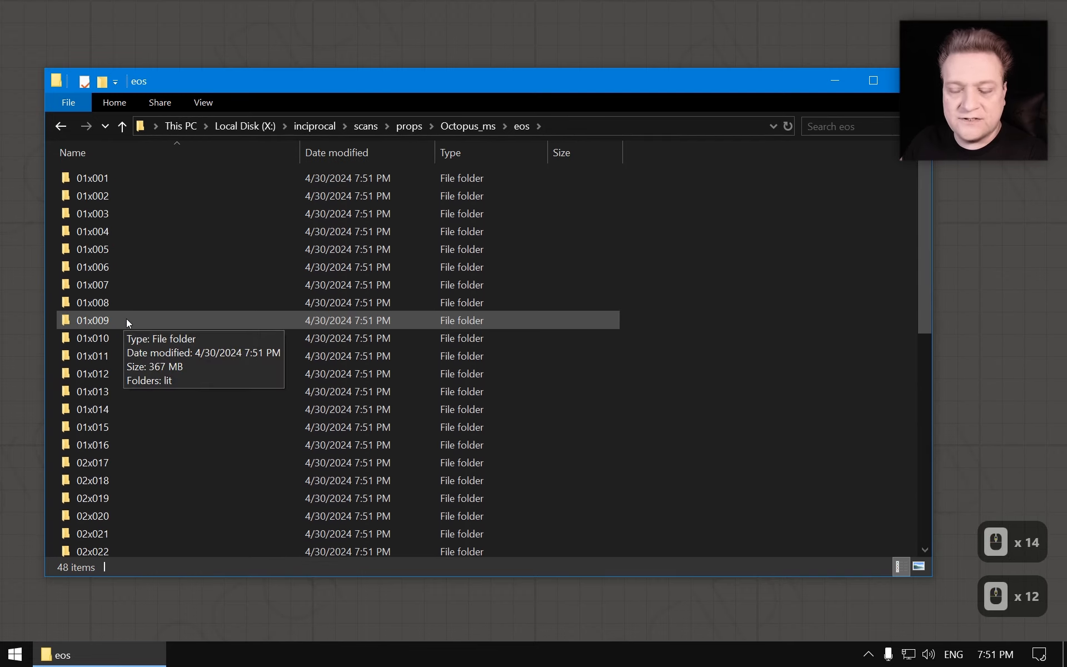
pyautogui.doubleClick(93, 177)
pyautogui.doubleClick(92, 178)
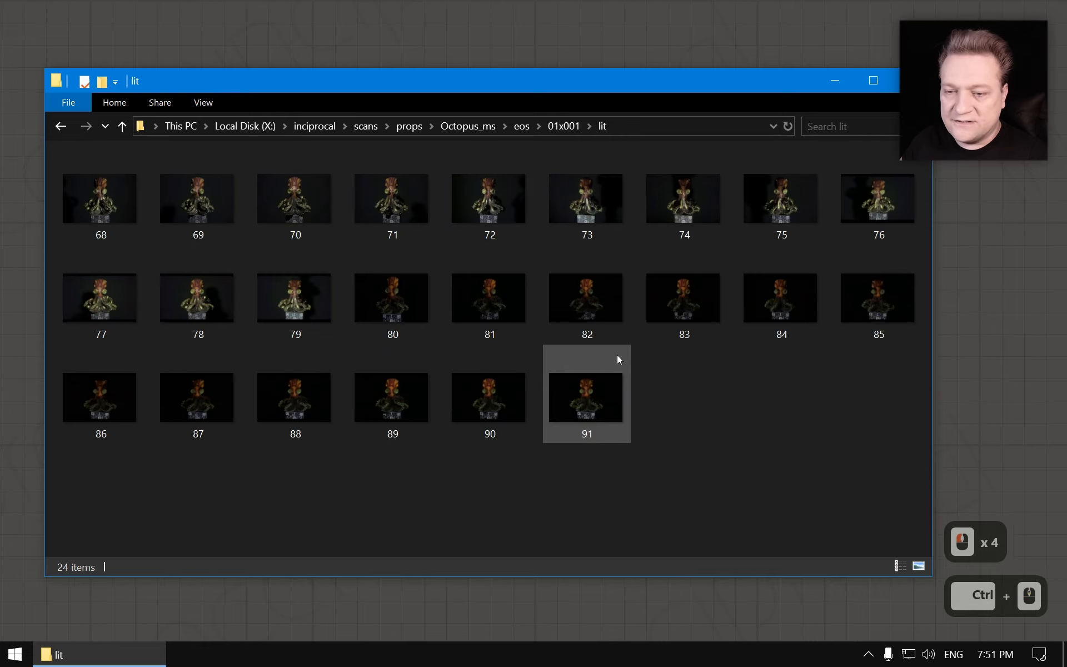
pyautogui.keyDown('ctrl'); pyautogui.scroll(-3, 617, 356); pyautogui.keyUp('ctrl')
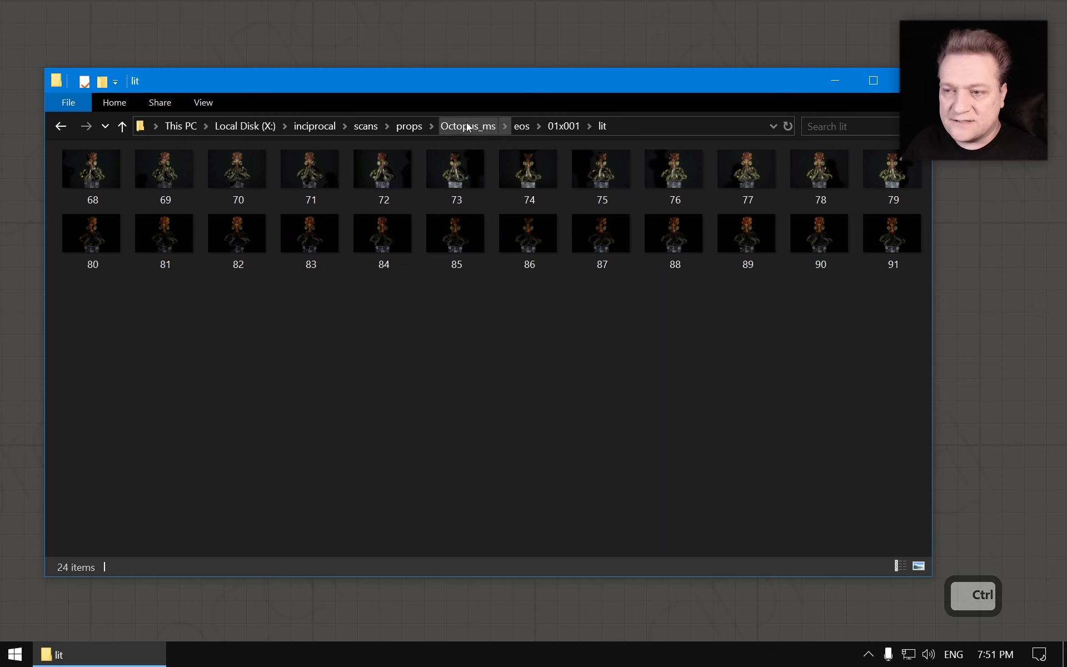
pyautogui.click(559, 125)
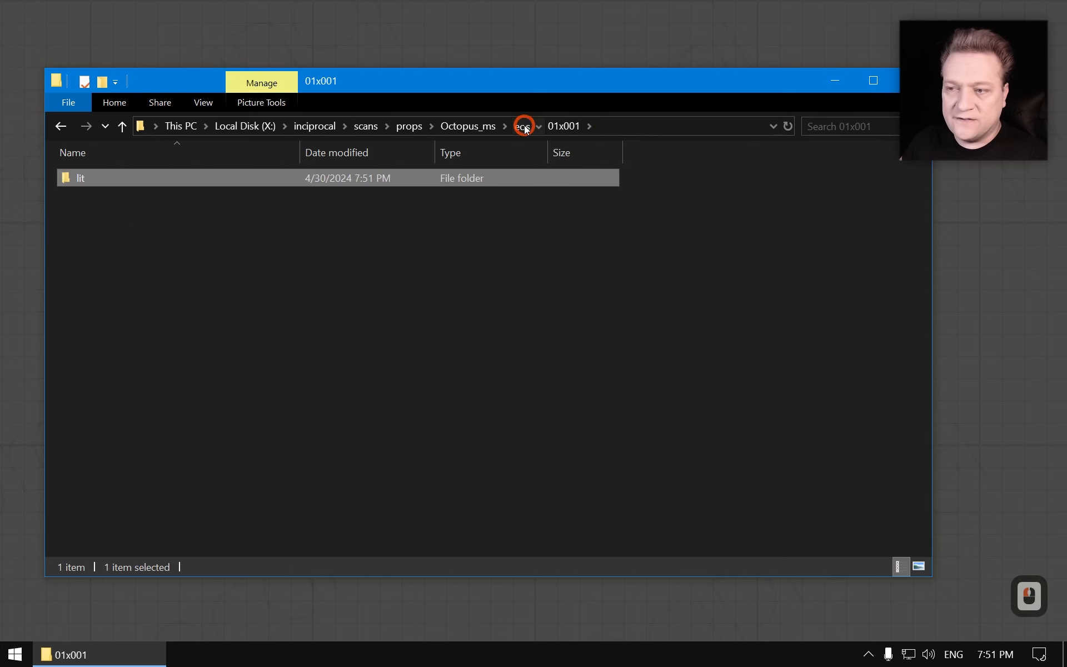
pyautogui.click(522, 127)
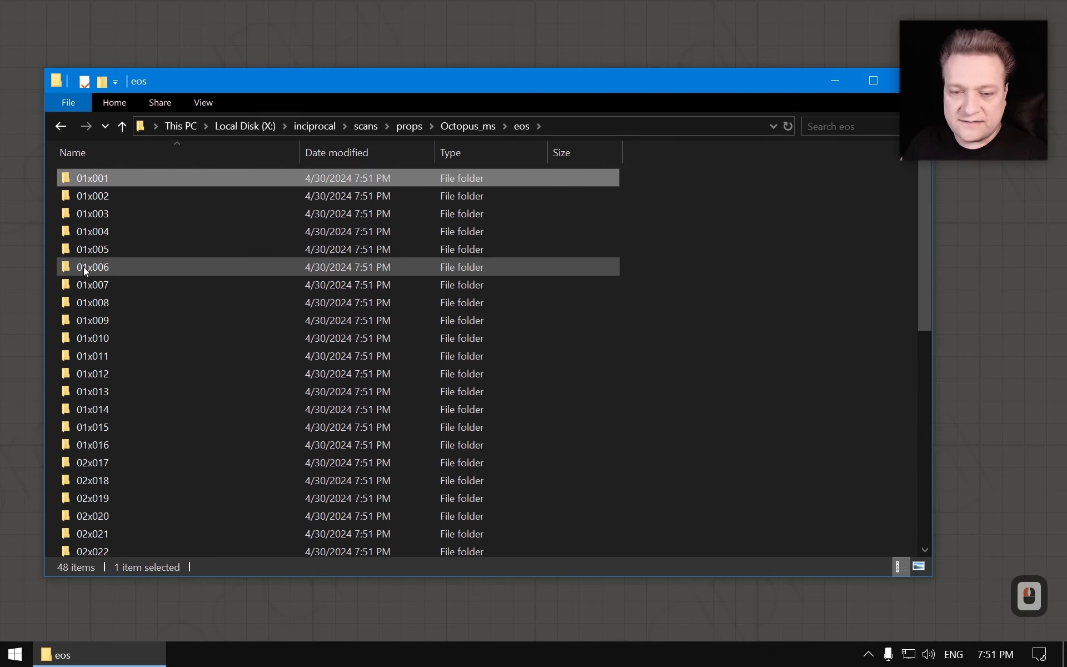
pyautogui.scroll(-9, 86, 352)
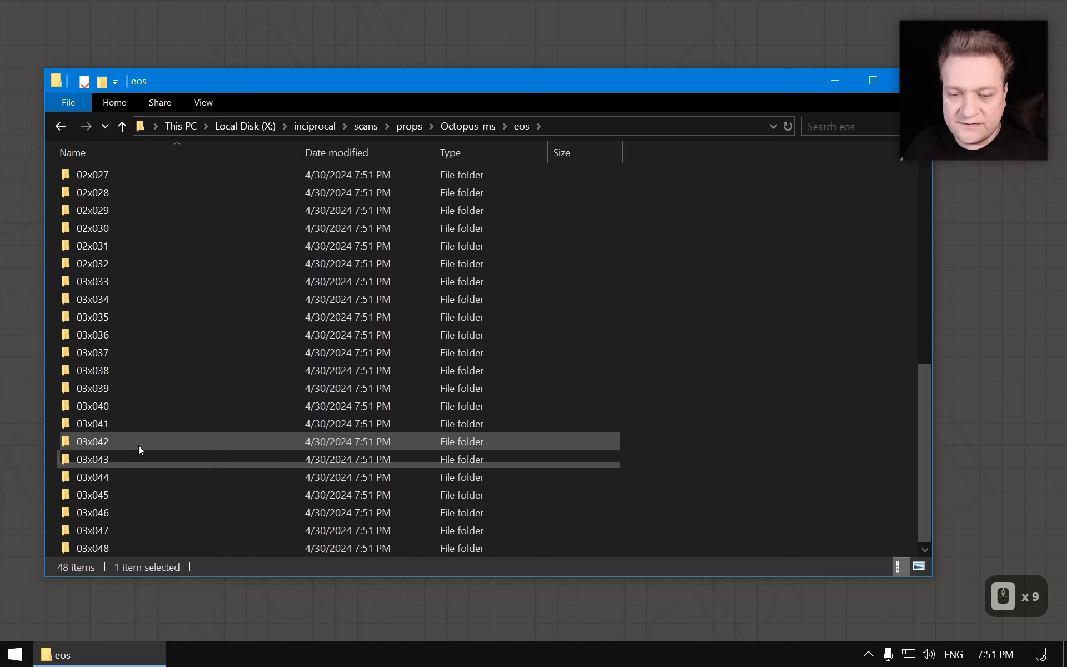
# Run the generate_pg_img batch file in Octopus_ms and close its console once processing finishes.
pyautogui.click(468, 126)
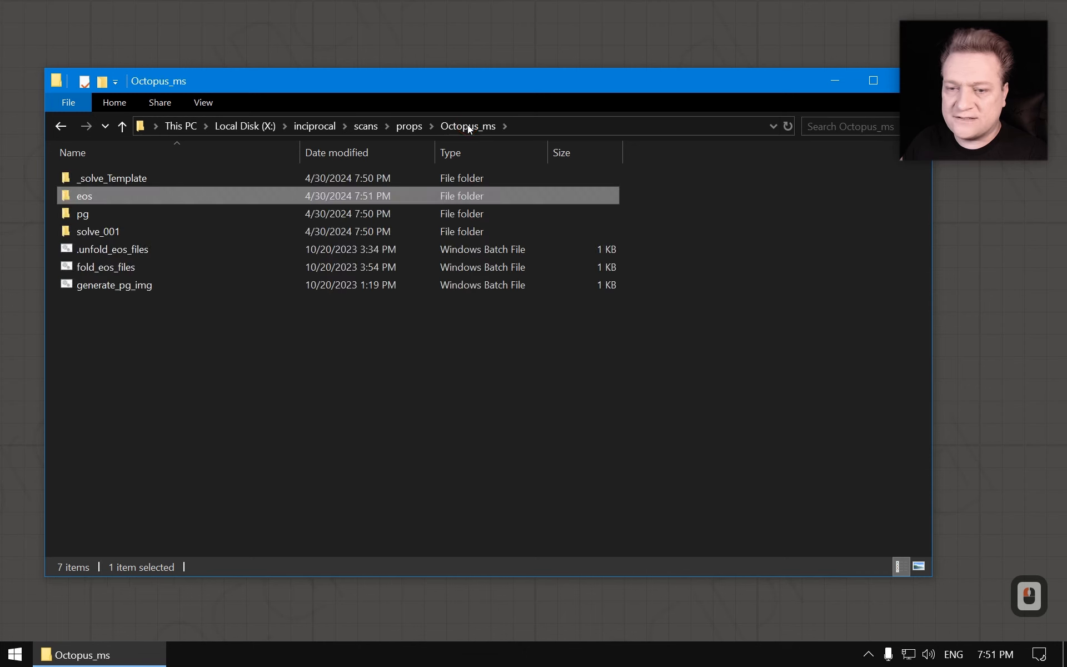
pyautogui.doubleClick(125, 284)
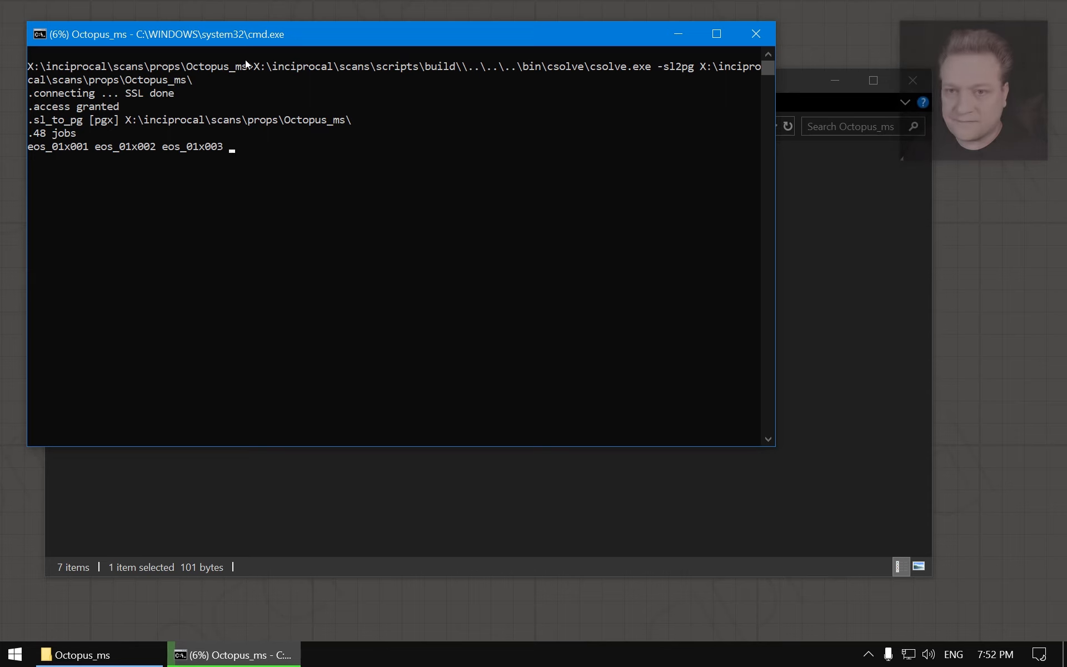
pyautogui.moveTo(205, 35); pyautogui.dragTo(321, 146)
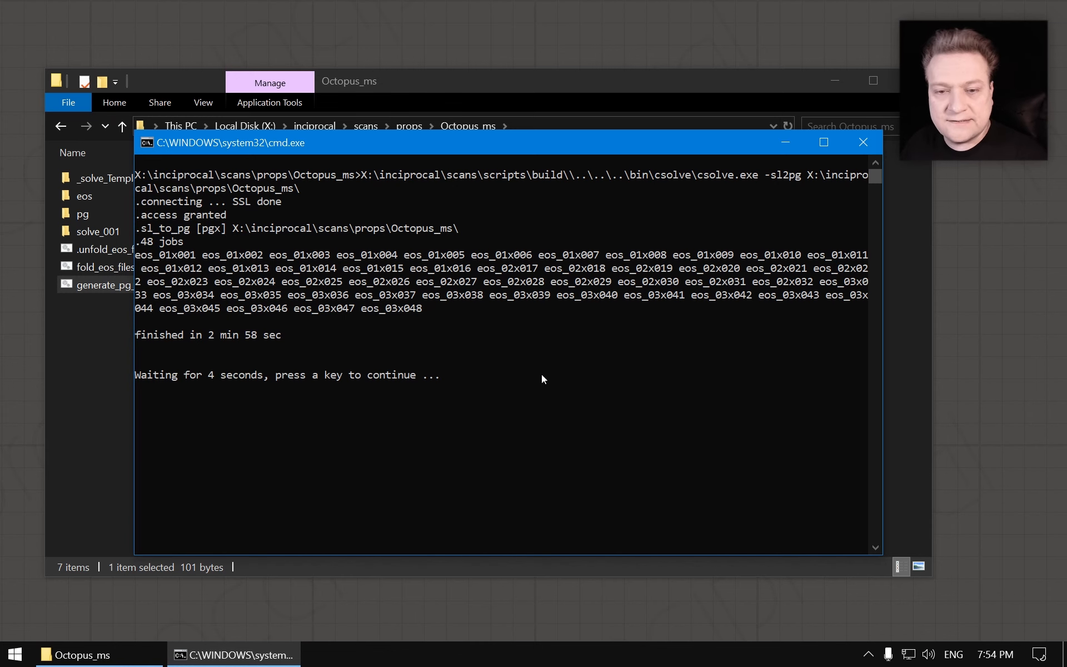
pyautogui.press('Escape')
# Check the generated images in pg\img and launch Metashape with the .start_ms batch file in the pg folder.
pyautogui.doubleClick(89, 214)
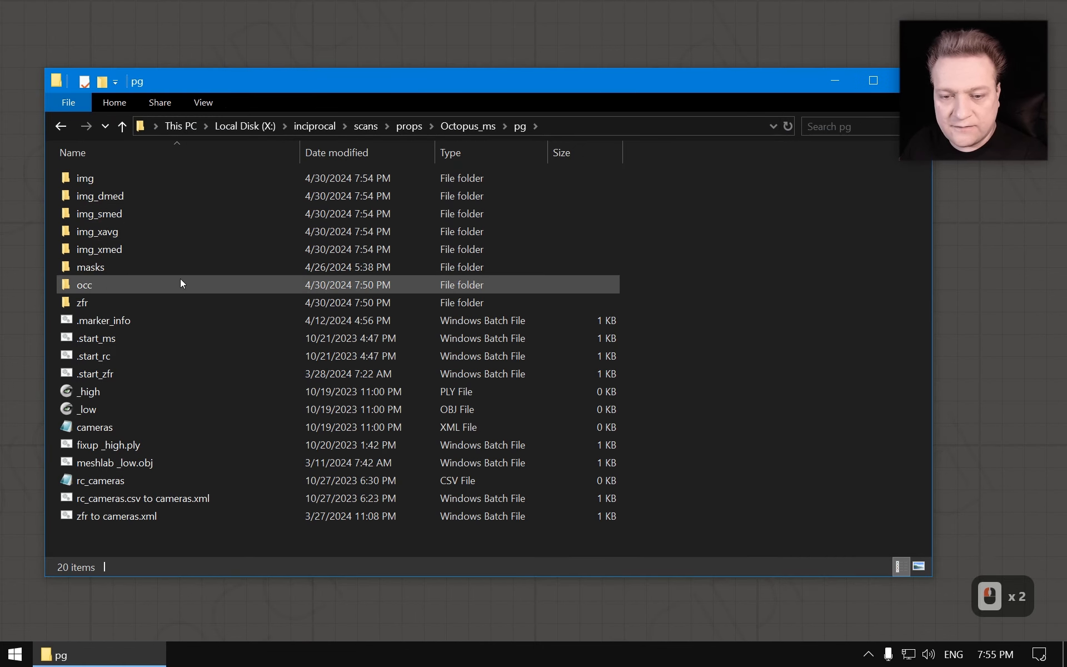
pyautogui.doubleClick(92, 178)
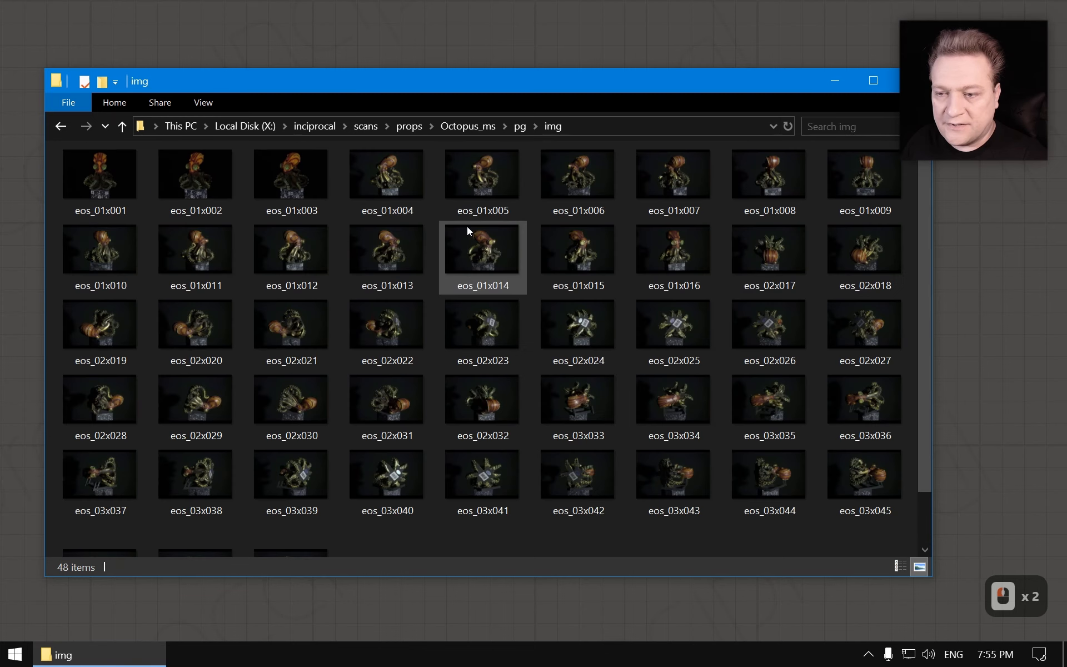
pyautogui.moveTo(918, 192); pyautogui.dragTo(889, 195)
pyautogui.click(521, 127)
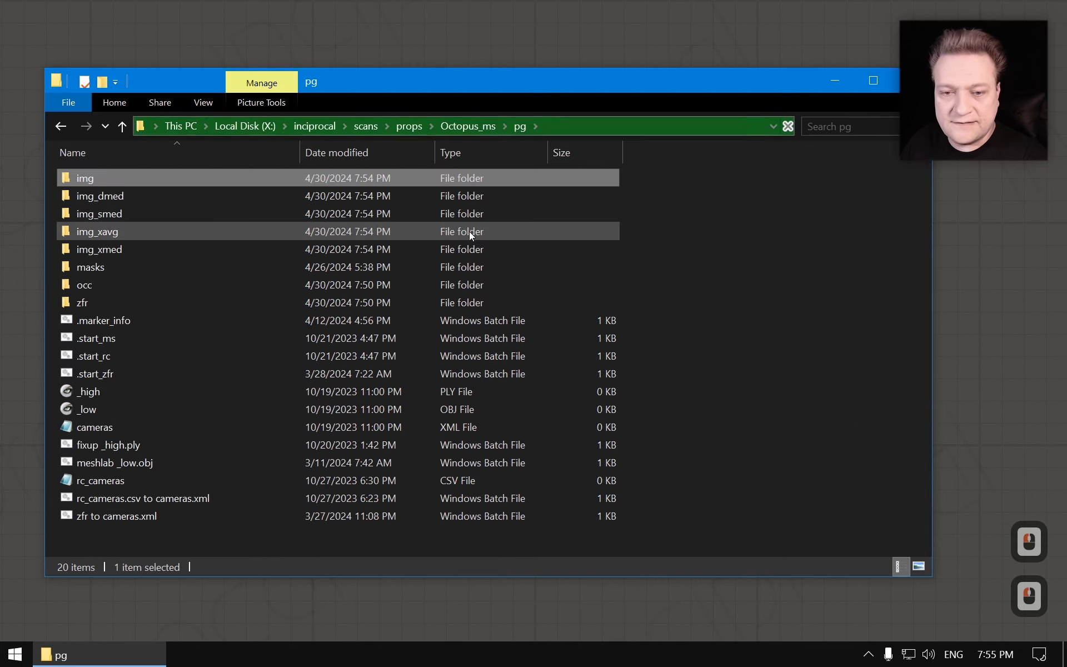
pyautogui.doubleClick(97, 337)
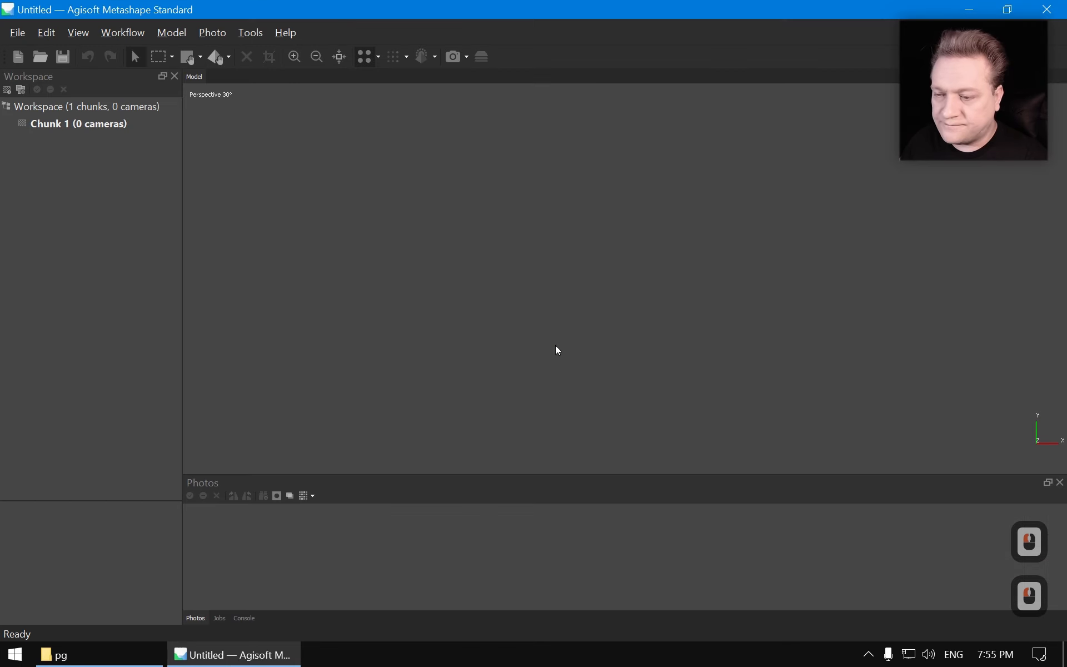
# Add all photos from the Octopus_ms\pg\img folder to the Metashape chunk.
pyautogui.hotkey('ctrl', 'Return')
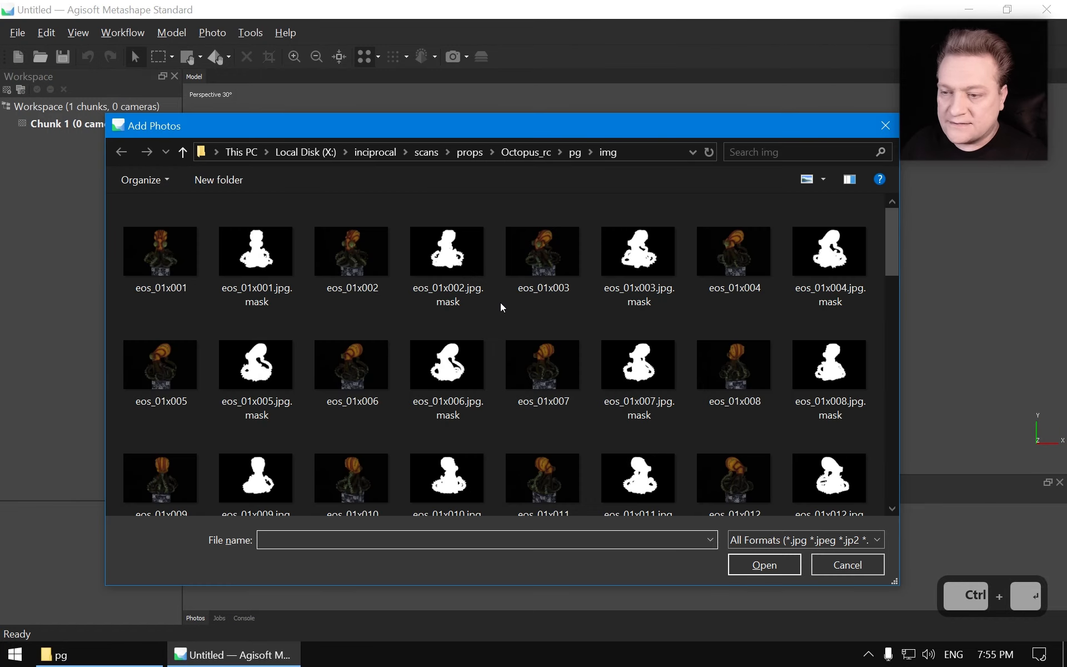
pyautogui.click(469, 152)
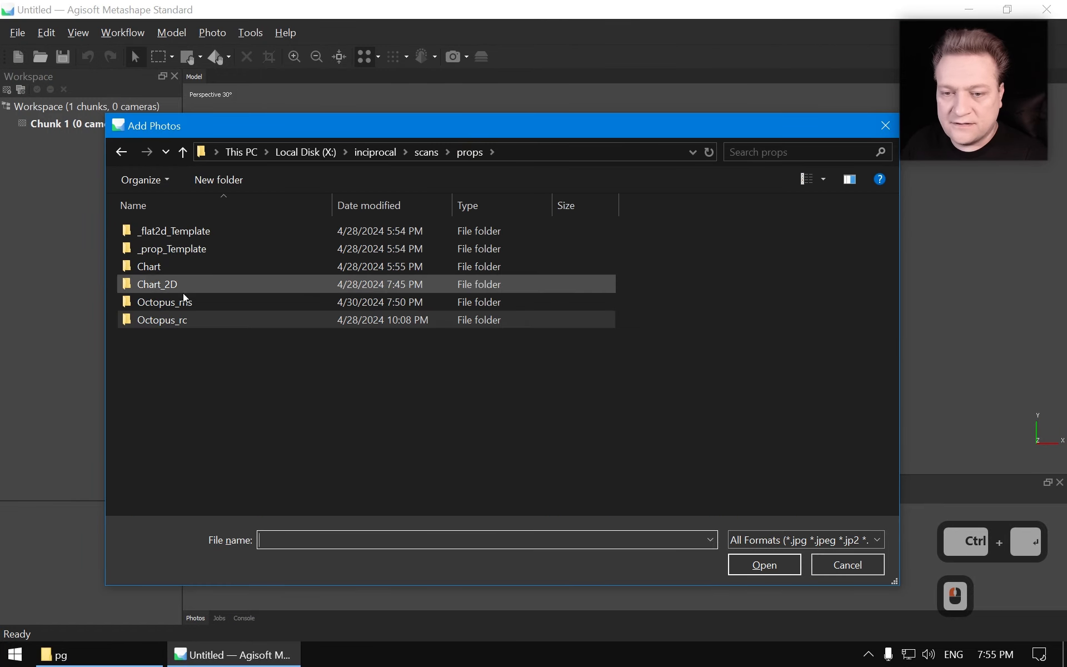
pyautogui.doubleClick(181, 306)
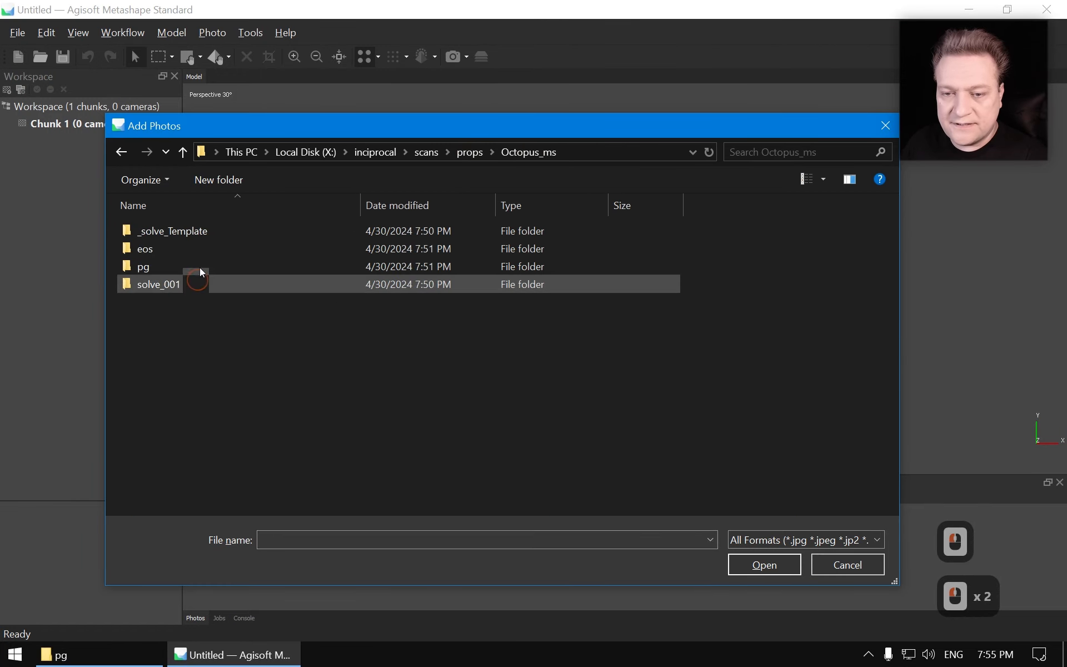
pyautogui.doubleClick(156, 268)
pyautogui.doubleClick(166, 235)
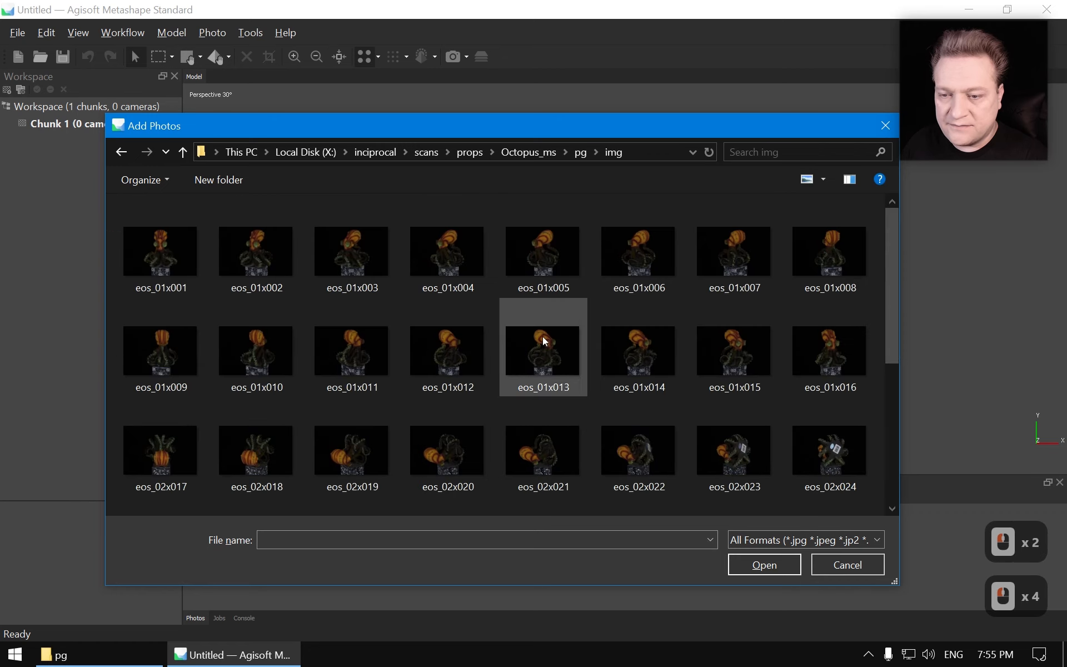
pyautogui.click(155, 253)
pyautogui.hotkey('ctrl', 'a')
pyautogui.click(764, 565)
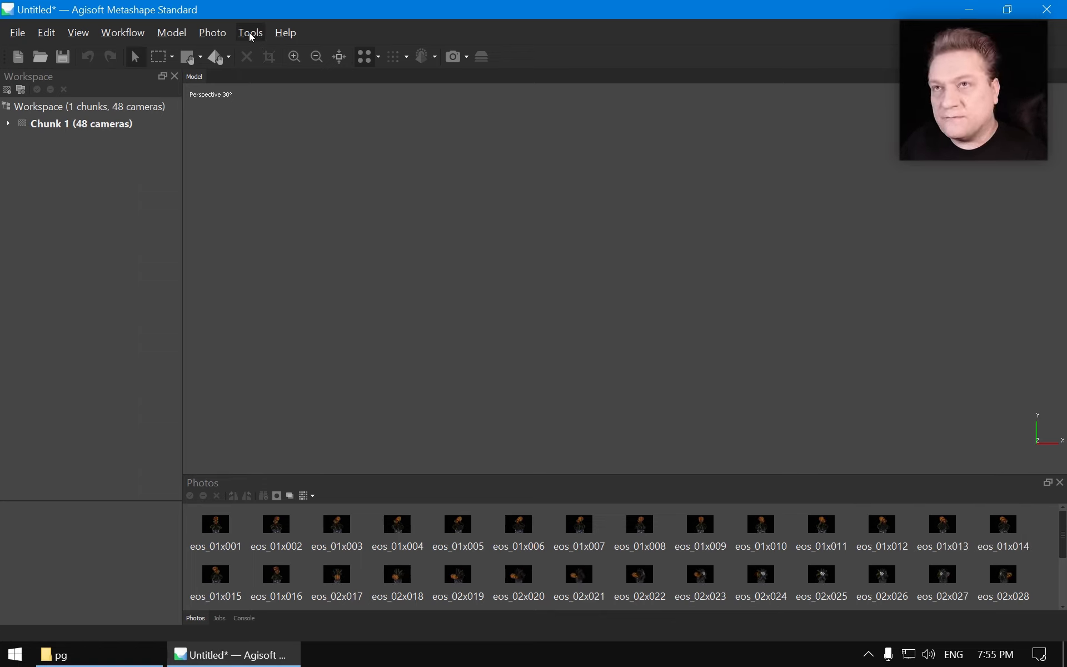
# Split the ILCE-7RM4A camera group into single-image groups in Camera Calibration and look through the resulting list.
pyautogui.click(251, 34)
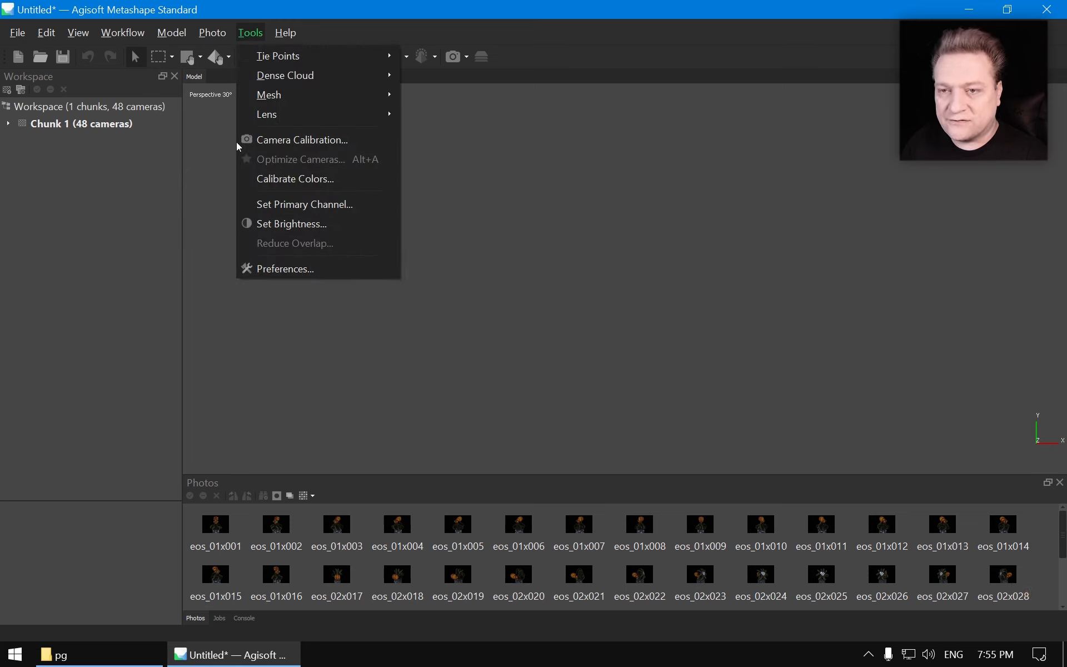
pyautogui.click(321, 141)
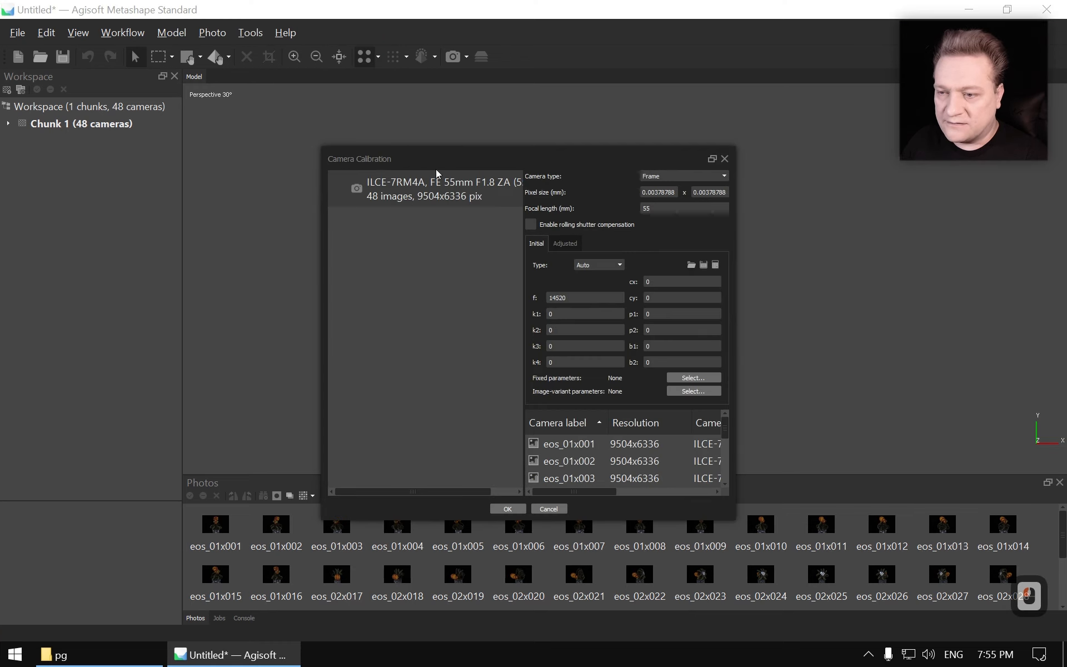
pyautogui.moveTo(436, 170); pyautogui.dragTo(382, 134)
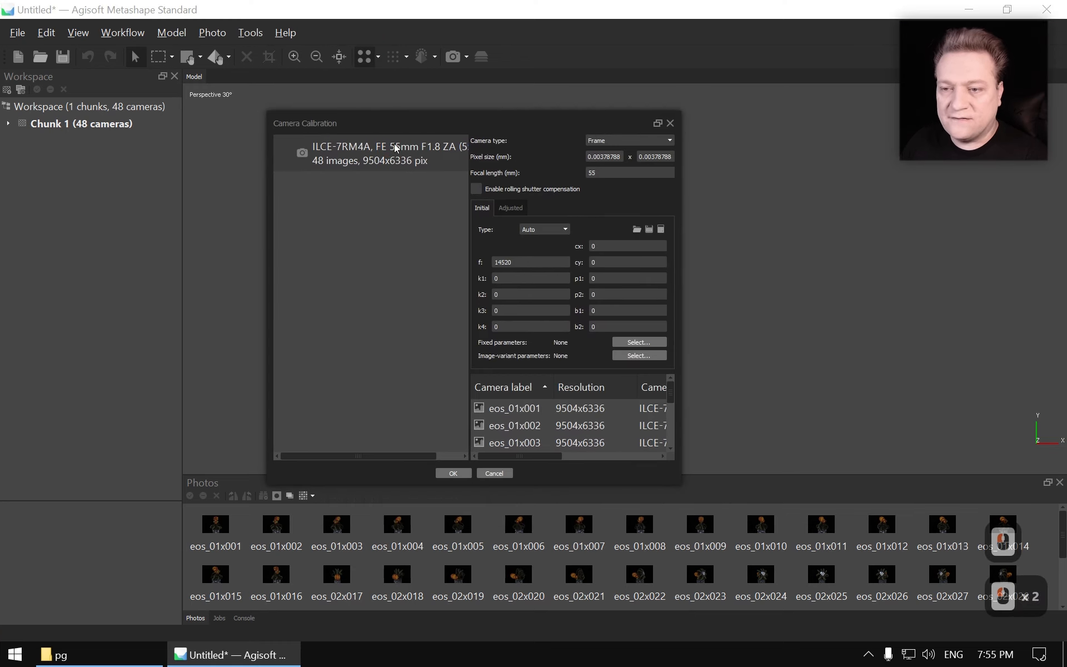
pyautogui.rightClick(393, 154)
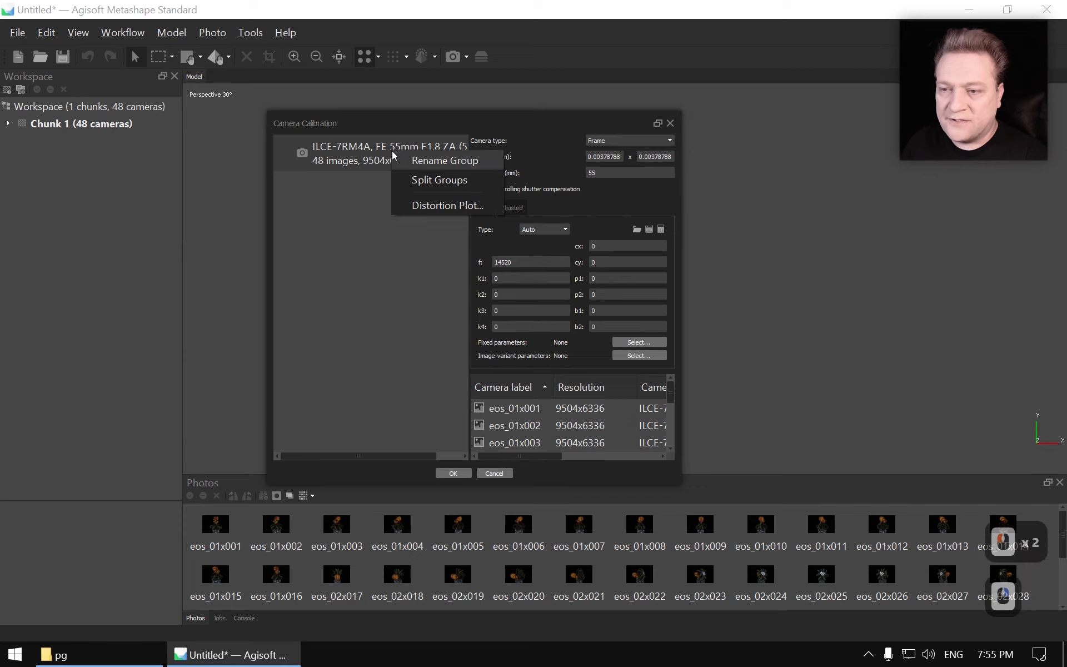
pyautogui.click(451, 181)
pyautogui.scroll(-14, 405, 237)
pyautogui.scroll(13, 404, 236)
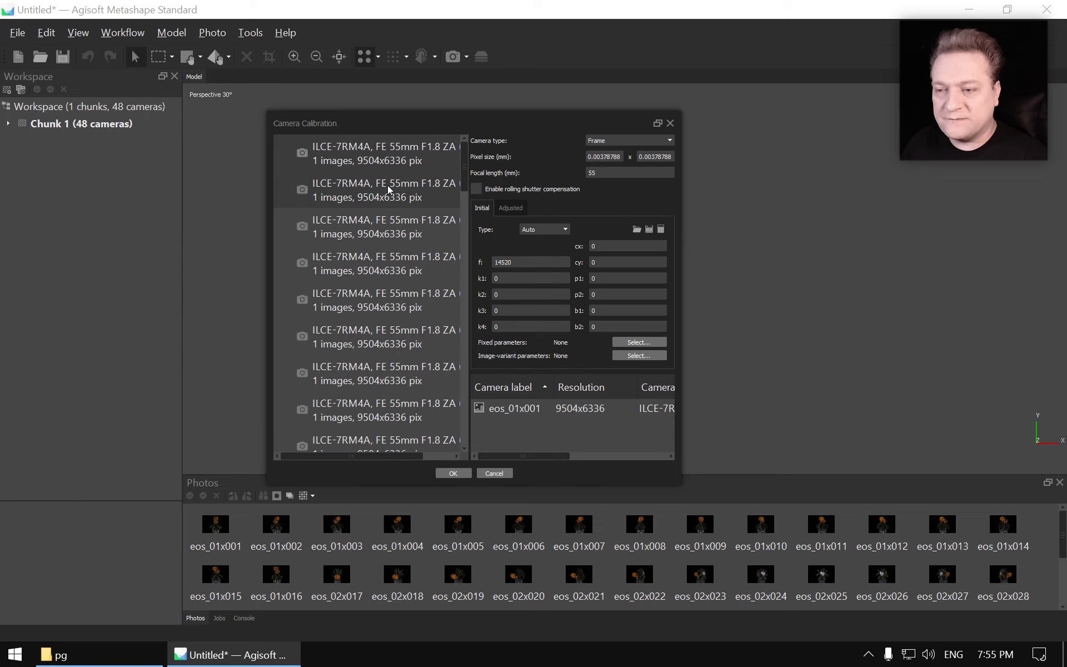
pyautogui.scroll(4, 402, 223)
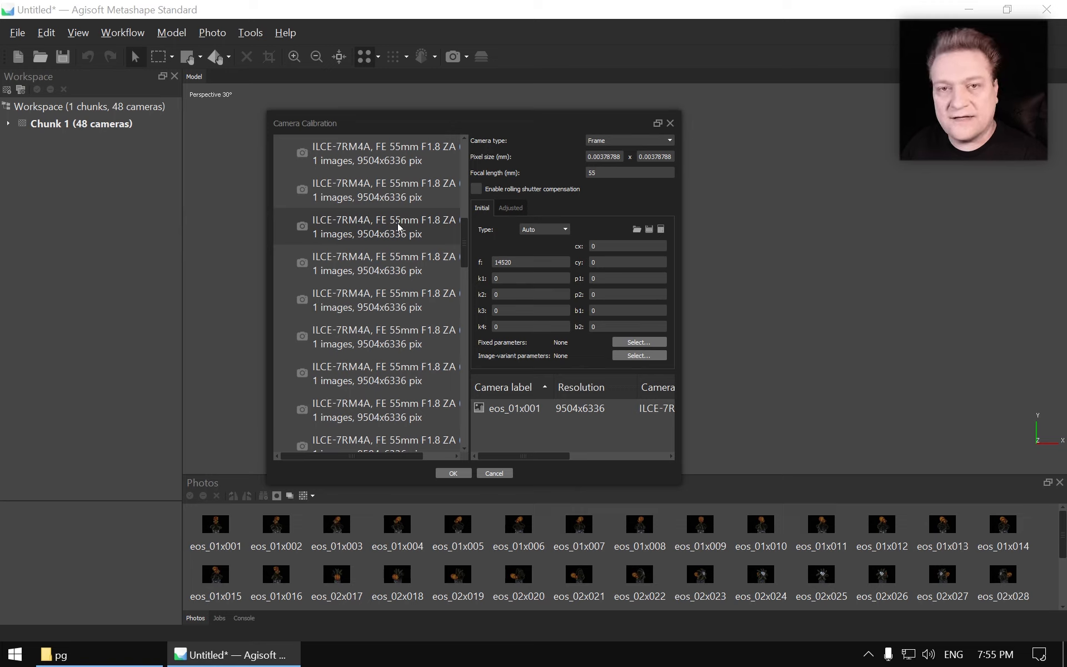
# Merge all single-image ILCE-7RM4A groups back into one camera group and accept the calibration settings.
pyautogui.scroll(-20, 396, 242)
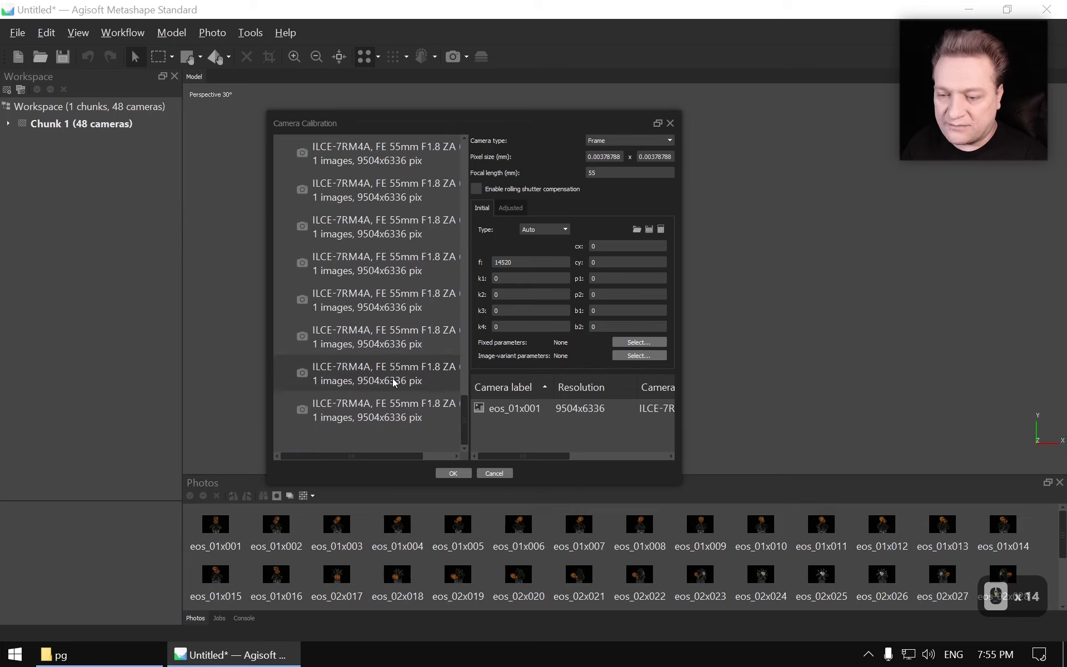
pyautogui.scroll(9, 402, 222)
pyautogui.keyDown('shift'); pyautogui.click(395, 157); pyautogui.keyUp('shift')
pyautogui.rightClick(395, 158)
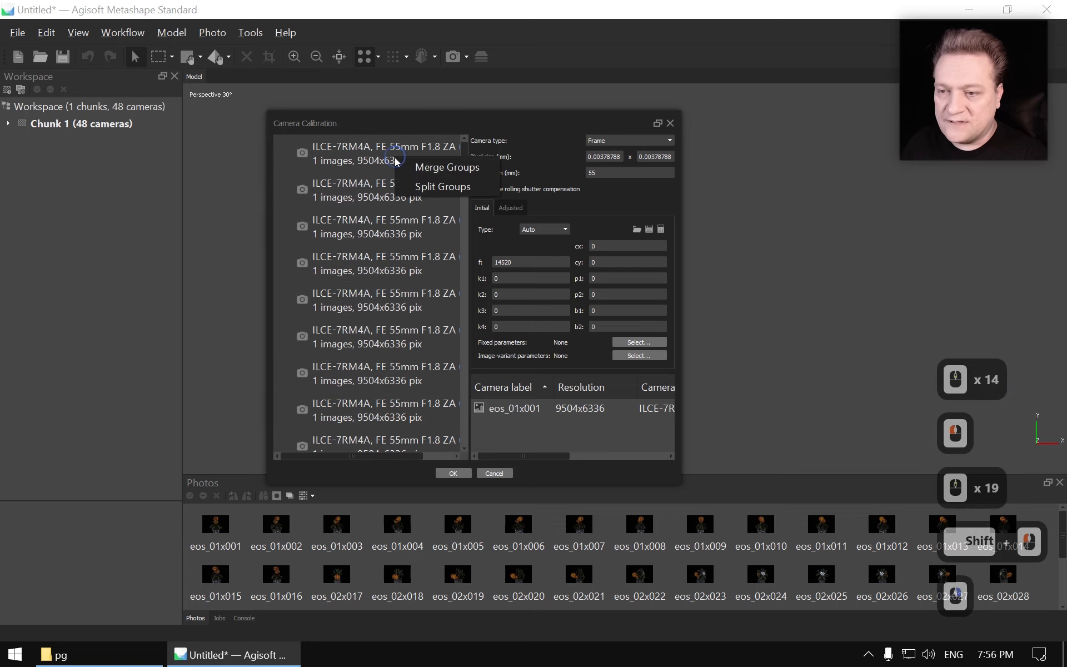
pyautogui.click(442, 169)
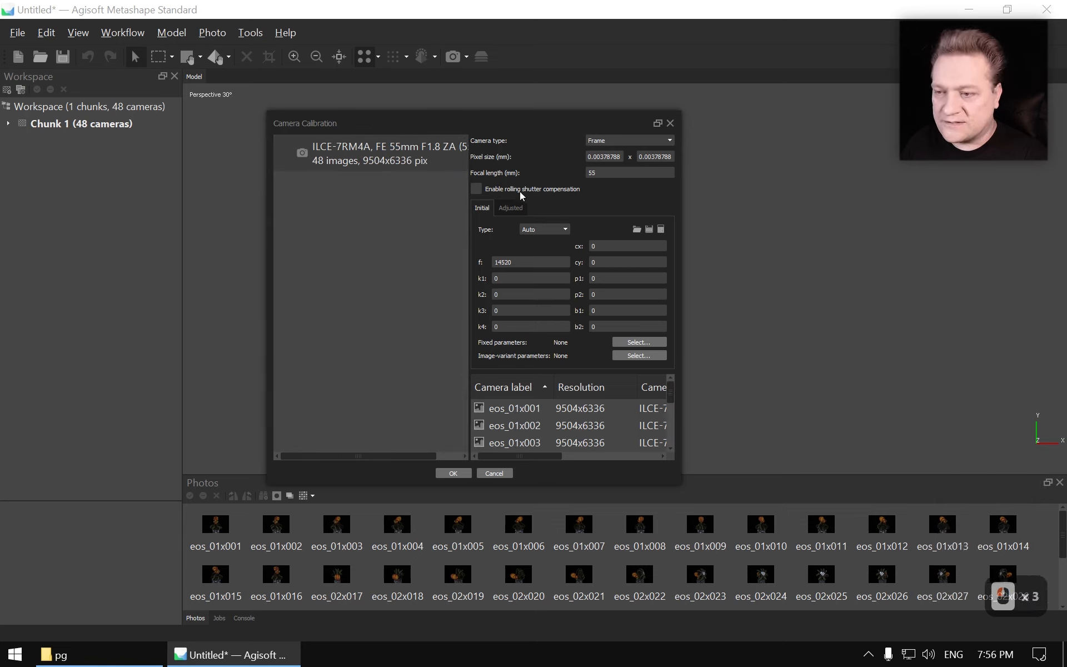
pyautogui.click(467, 474)
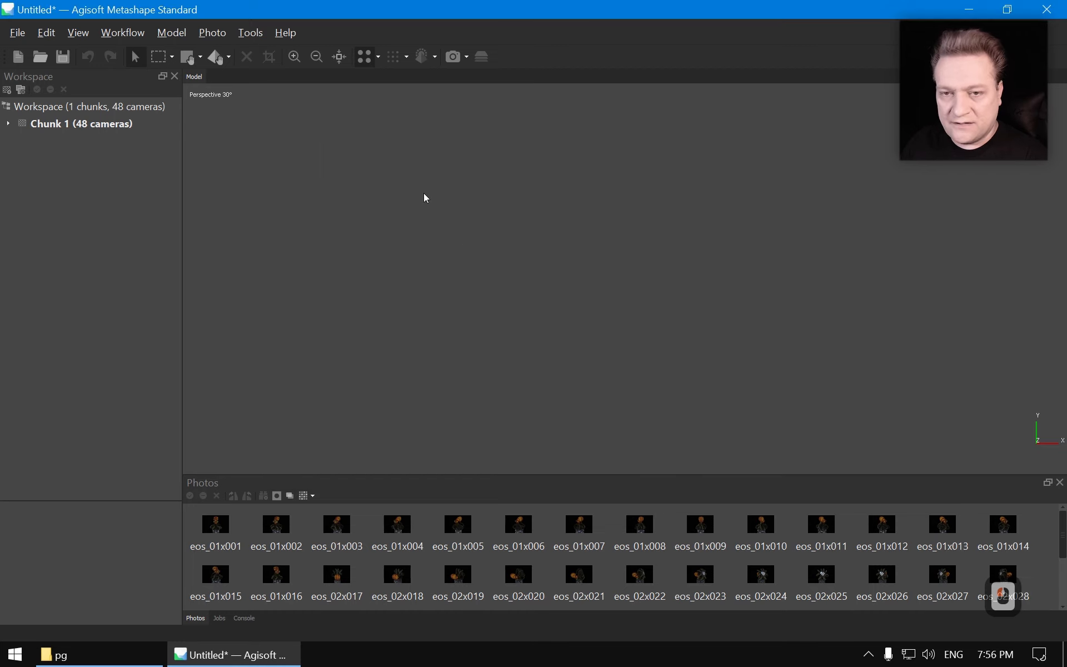
# Align the photos at Medium accuracy, without preselection, with key and tie point limits of 0 and stationary tie points excluded.
pyautogui.click(122, 34)
pyautogui.click(168, 101)
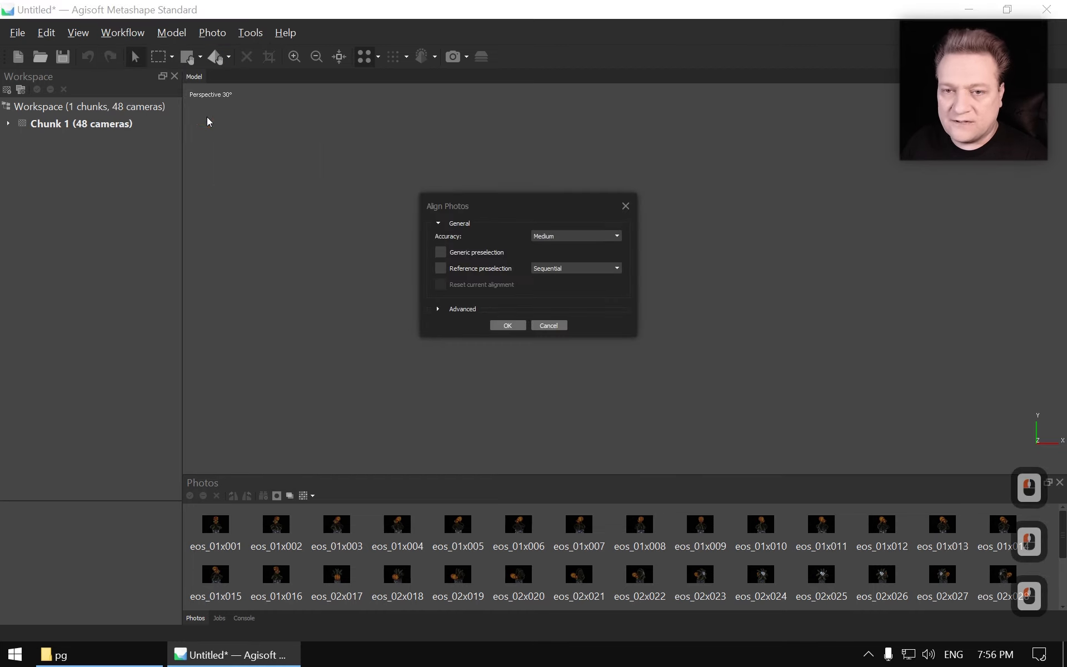
pyautogui.click(438, 309)
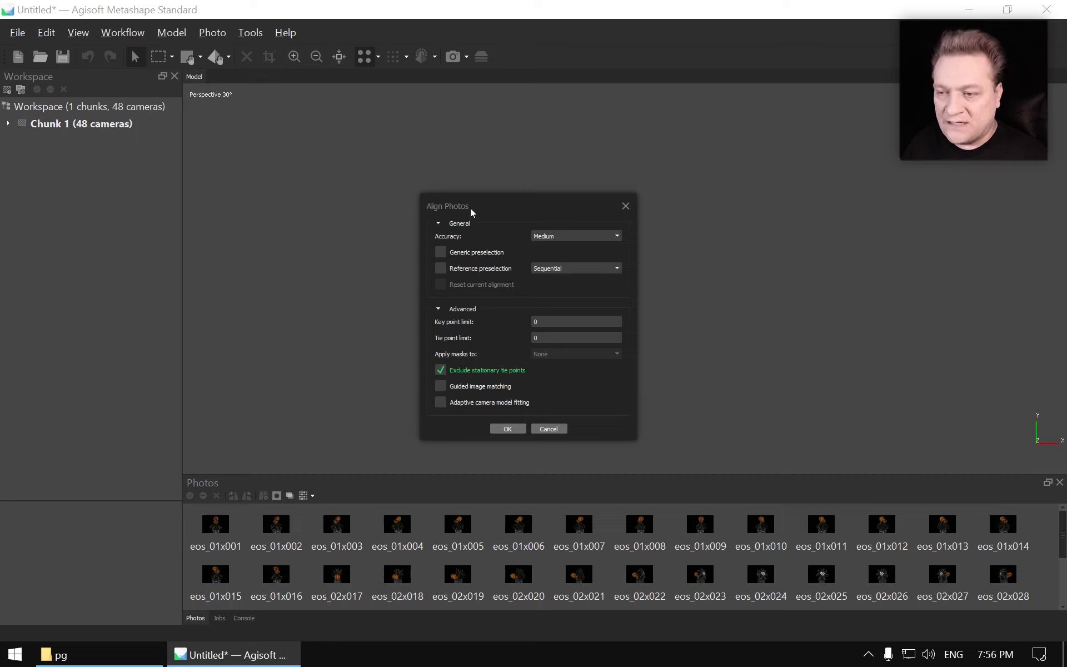
pyautogui.click(572, 237)
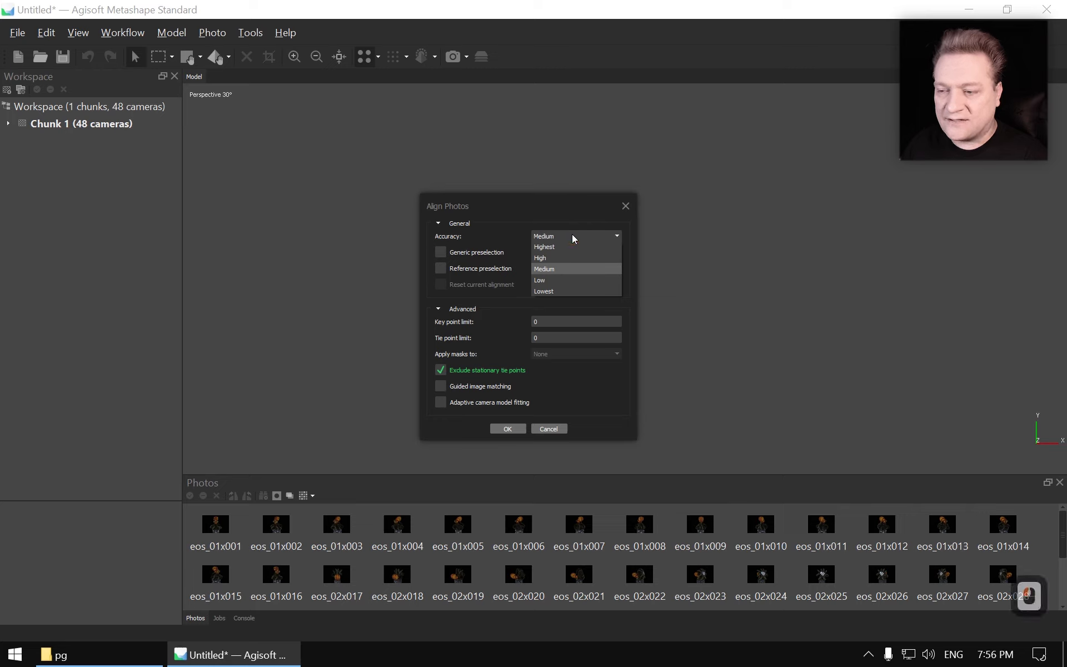
pyautogui.click(571, 239)
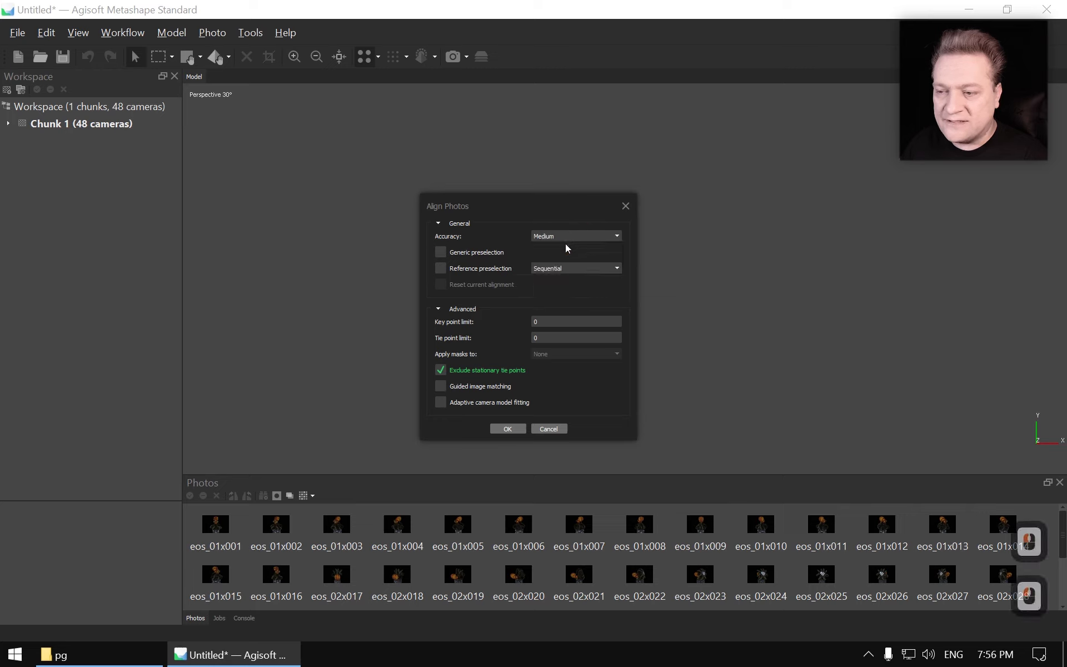
pyautogui.click(507, 430)
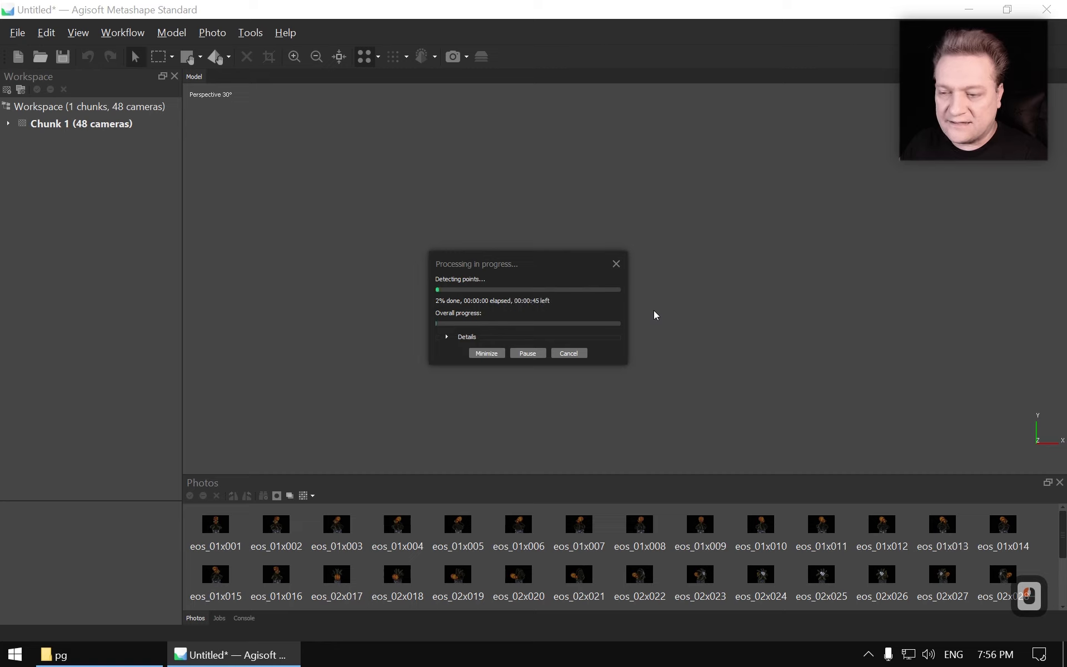
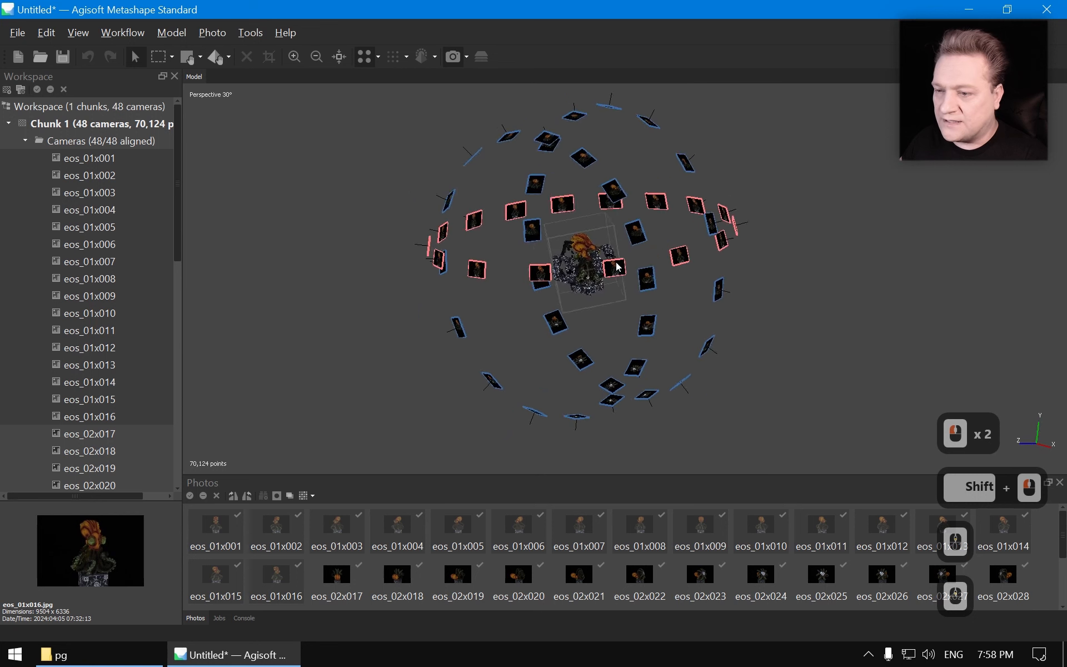
# Select cameras eos_02x017 through eos_02x032 and inspect their ring of positions around the model.
pyautogui.click(103, 431)
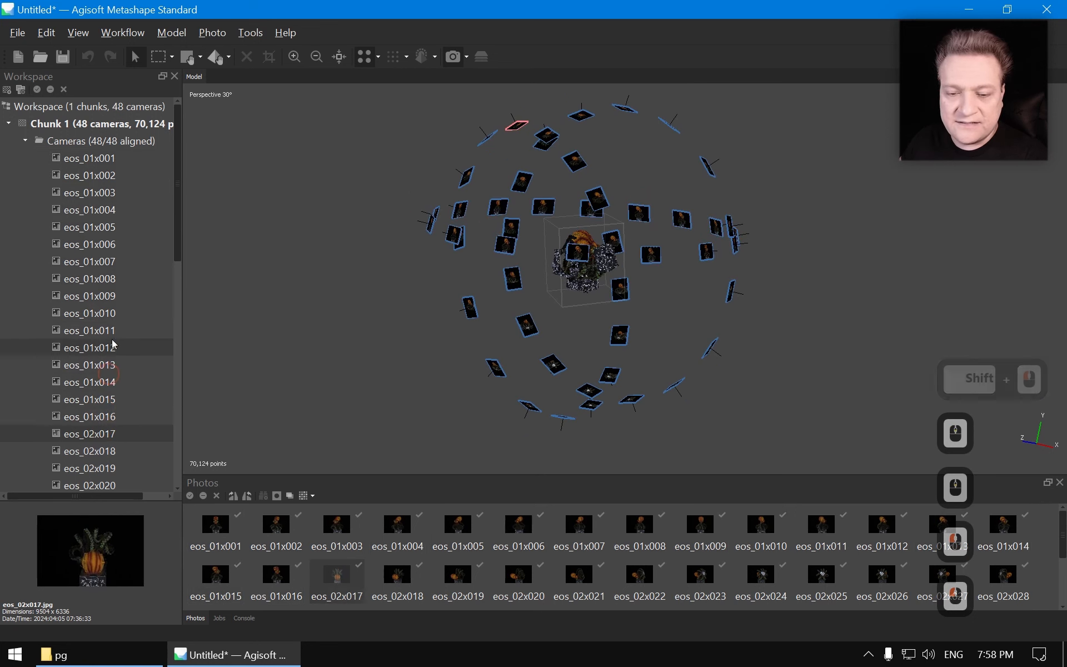
pyautogui.scroll(-5, 117, 334)
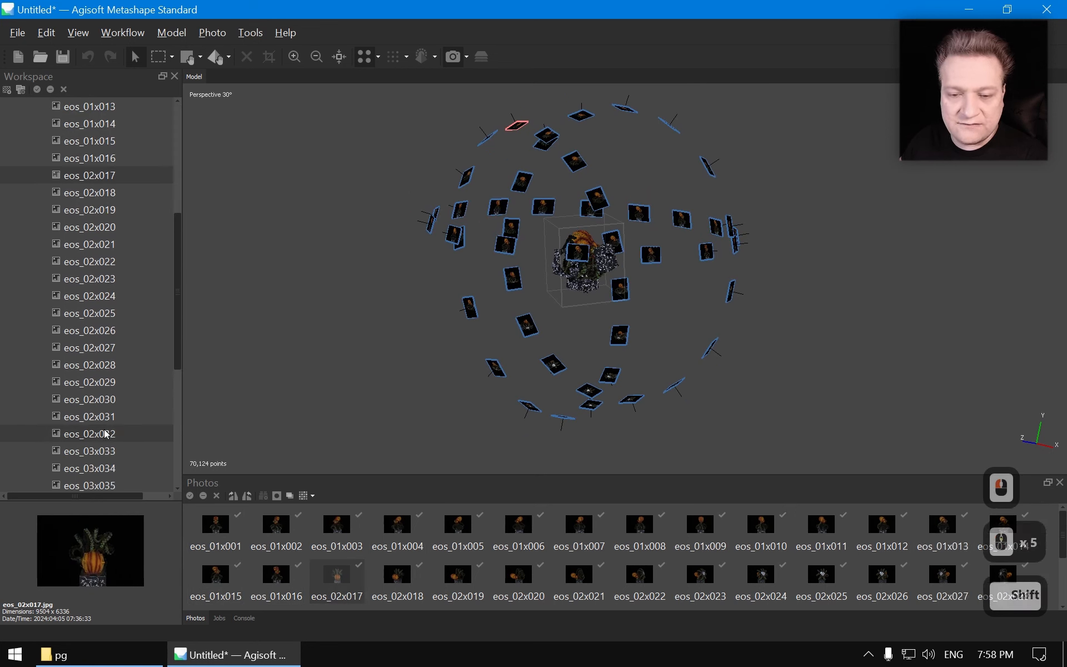
pyautogui.keyDown('shift'); pyautogui.click(109, 433); pyautogui.keyUp('shift')
pyautogui.moveTo(600, 278); pyautogui.dragTo(632, 277)
# Select cameras eos_03x033 through eos_03x048 and inspect their aligned ring in a 20° perspective view.
pyautogui.click(113, 450)
pyautogui.scroll(-7, 117, 362)
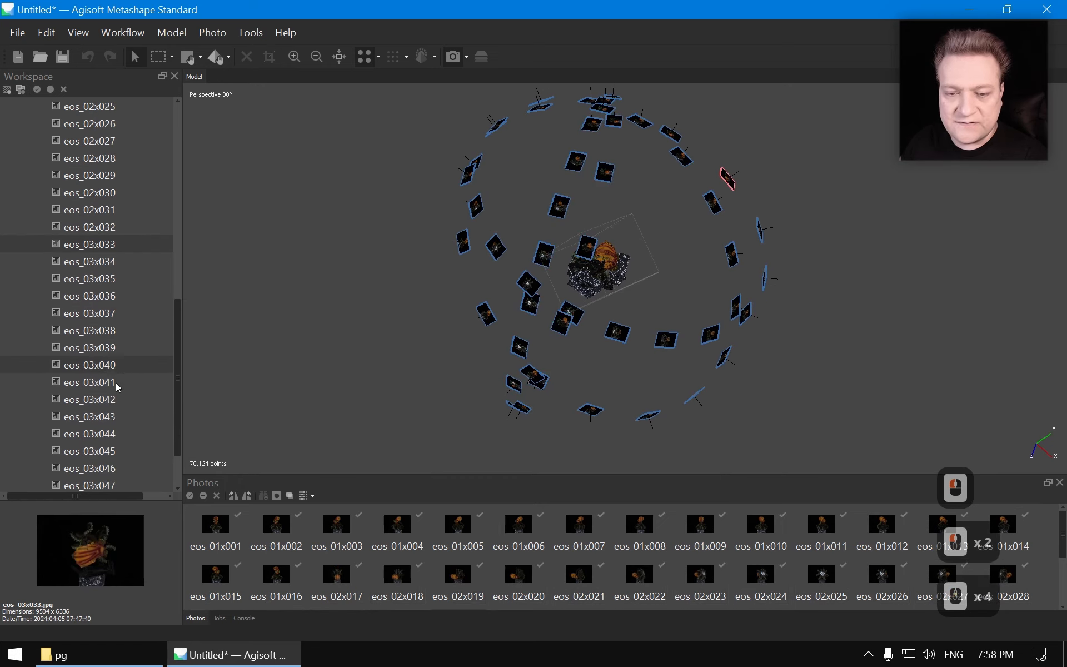
pyautogui.keyDown('shift'); pyautogui.click(111, 434); pyautogui.keyUp('shift')
pyautogui.moveTo(590, 300); pyautogui.dragTo(602, 276)
pyautogui.keyDown('ctrl'); pyautogui.scroll(2, 615, 252); pyautogui.keyUp('ctrl')
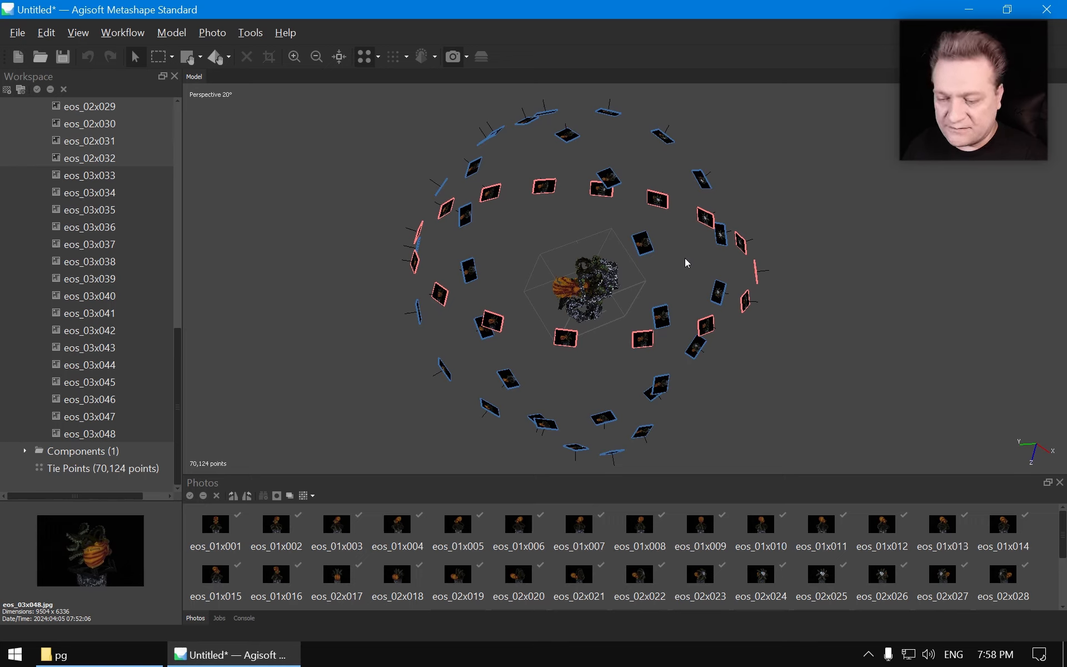
pyautogui.scroll(3, 639, 268)
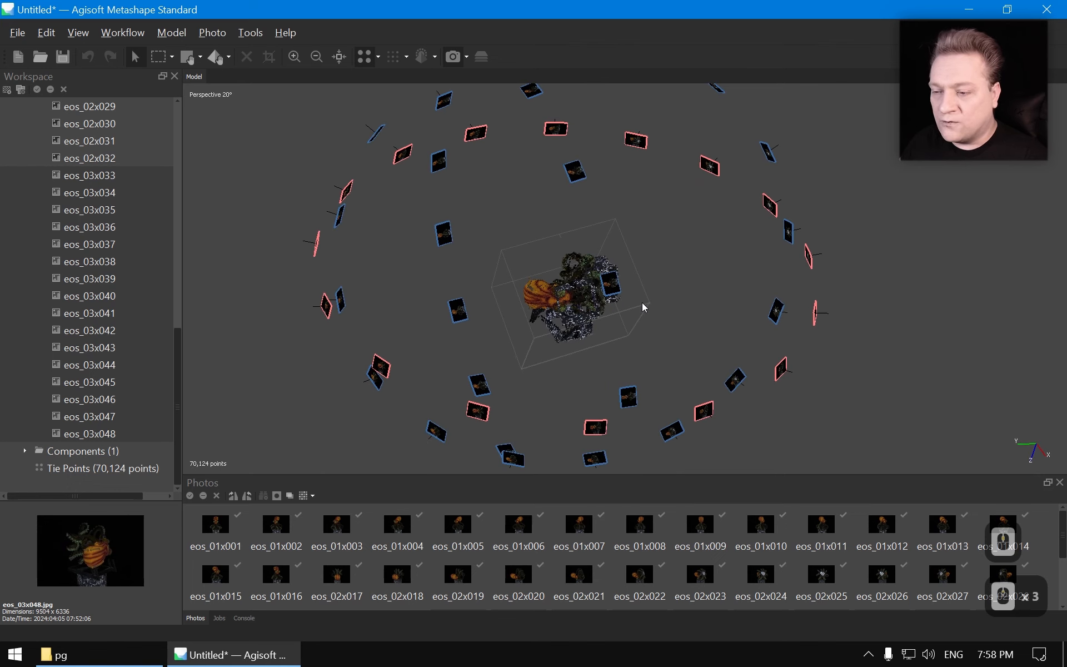
pyautogui.moveTo(643, 302); pyautogui.dragTo(665, 295)
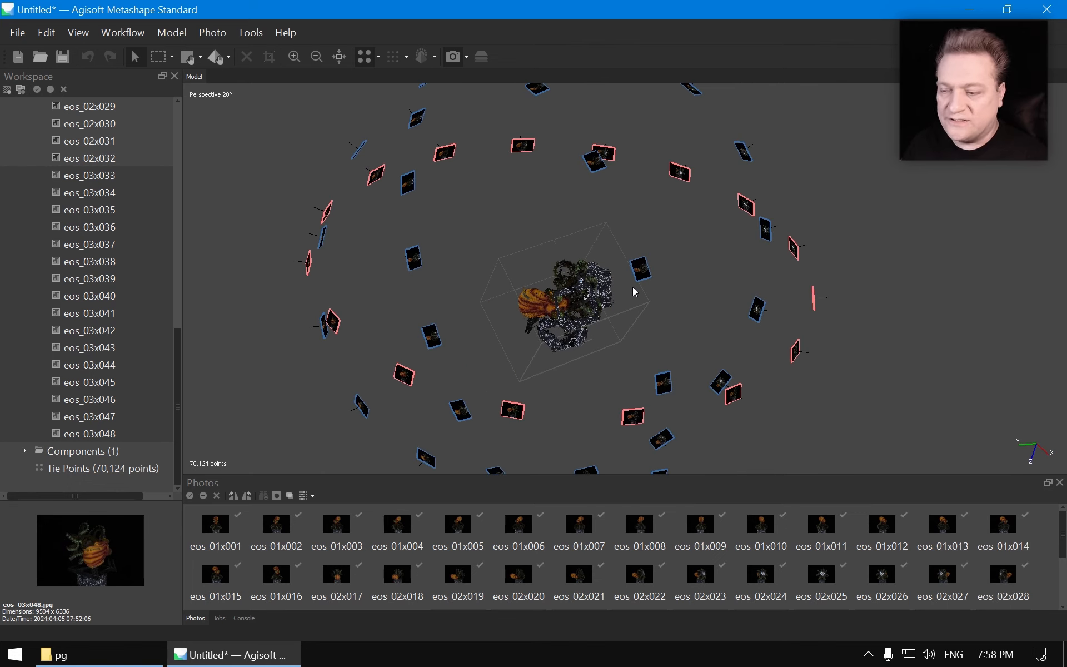
pyautogui.moveTo(635, 290); pyautogui.dragTo(677, 285)
pyautogui.moveTo(676, 283); pyautogui.dragTo(735, 280, button='middle')
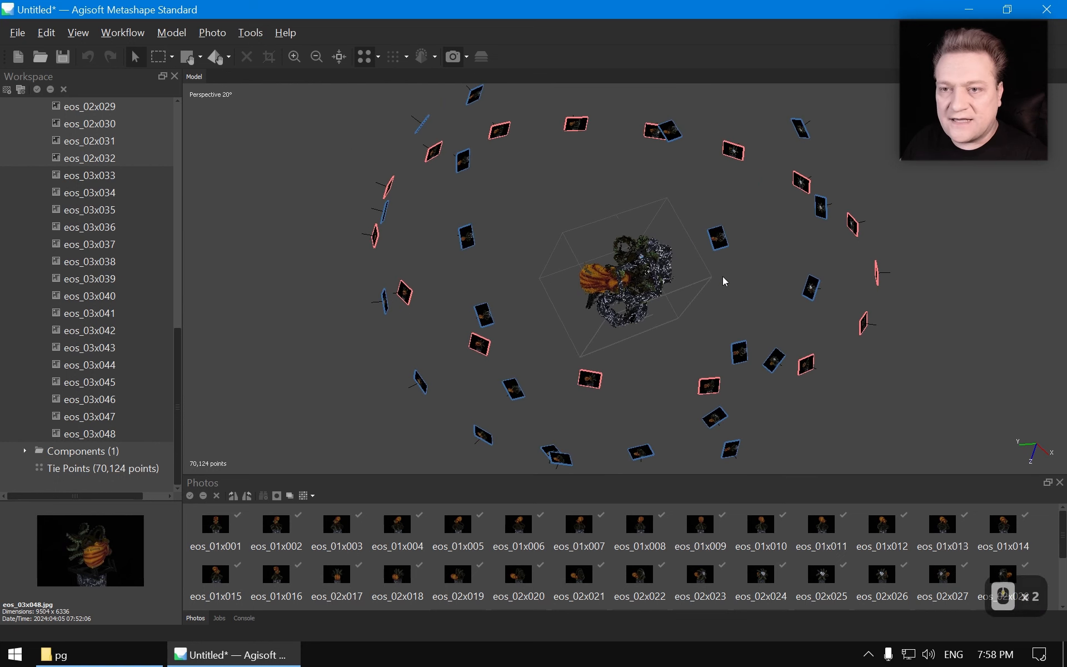
# Optimize the camera alignment with f, k1, k2, k3, cx, cy, p1 and p2 fitted.
pyautogui.hotkey('alt', 'a')
pyautogui.press('Escape')
pyautogui.click(250, 32)
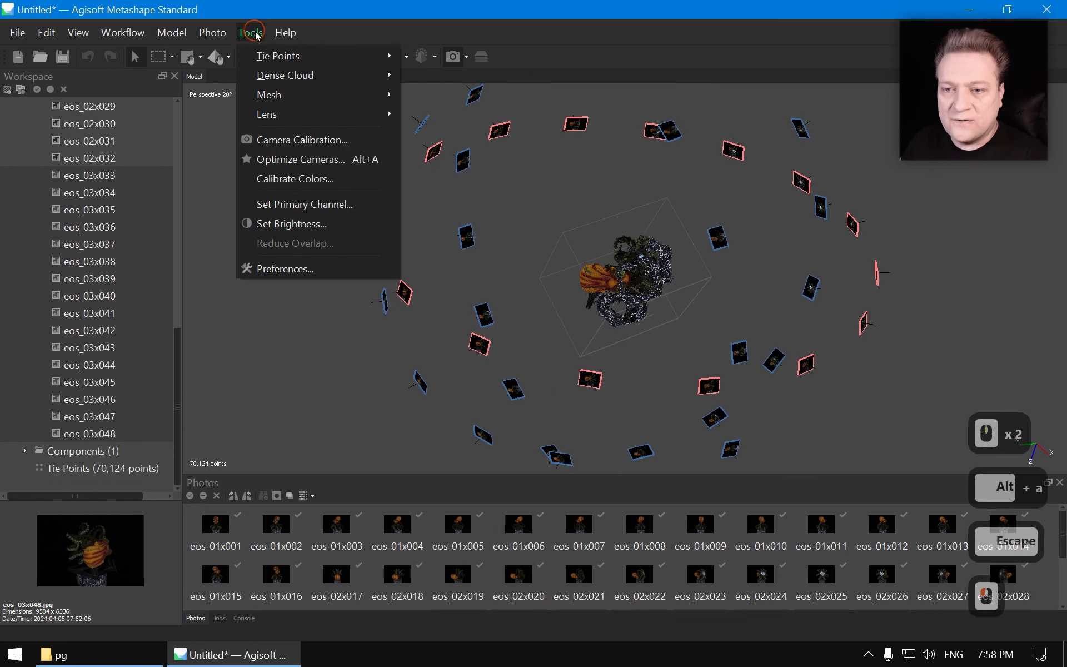
pyautogui.click(294, 161)
pyautogui.moveTo(537, 143); pyautogui.dragTo(320, 175)
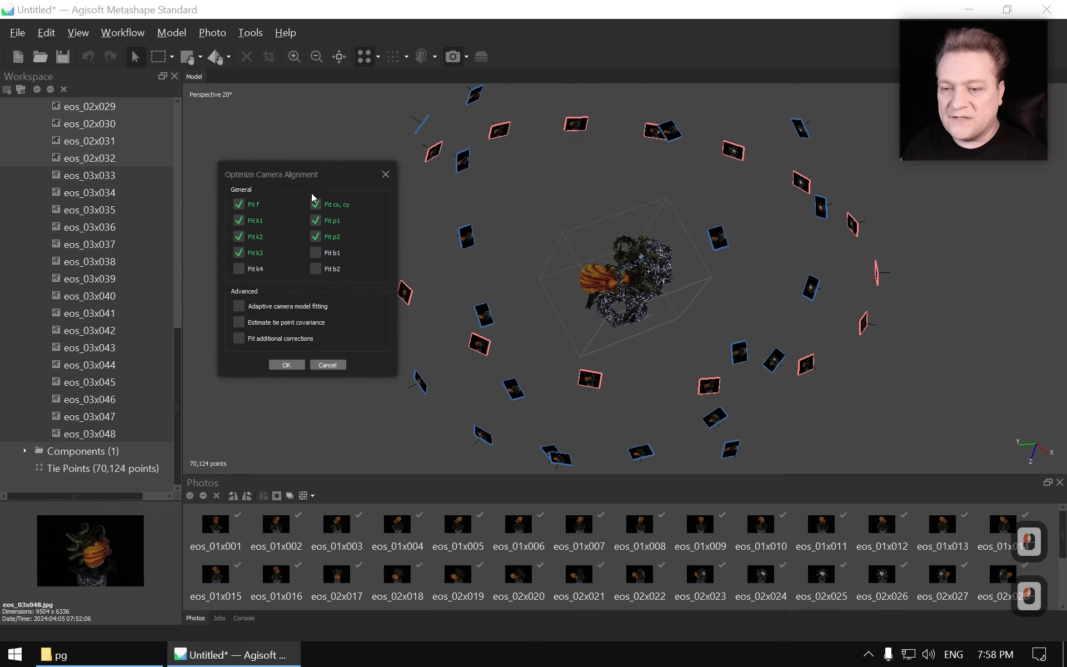
pyautogui.click(315, 220)
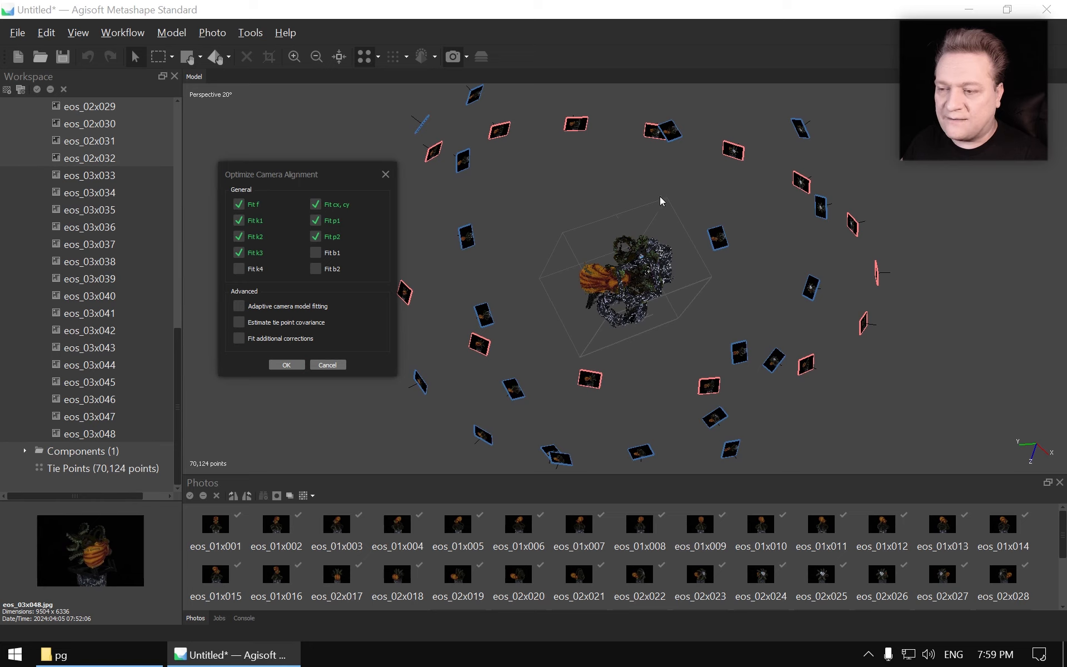
pyautogui.click(293, 365)
# Repeat the camera alignment optimization two more times with the same fit parameters.
pyautogui.moveTo(420, 312); pyautogui.dragTo(358, 295, button='middle')
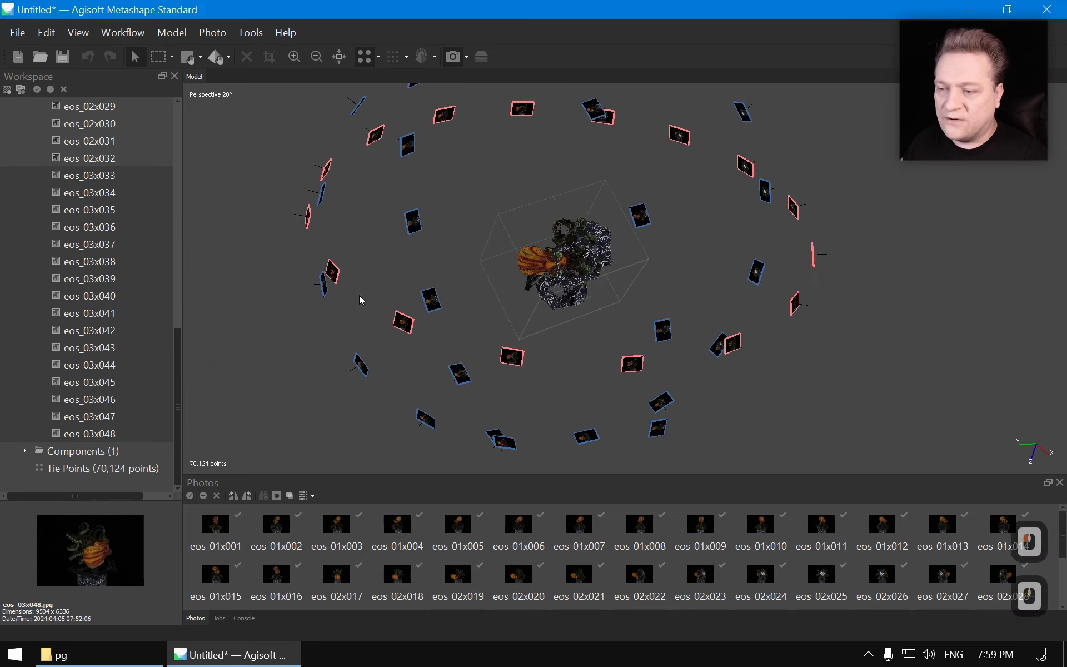
pyautogui.hotkey('alt', 'a')
pyautogui.press('Return')
pyautogui.hotkey('alt', 'a')
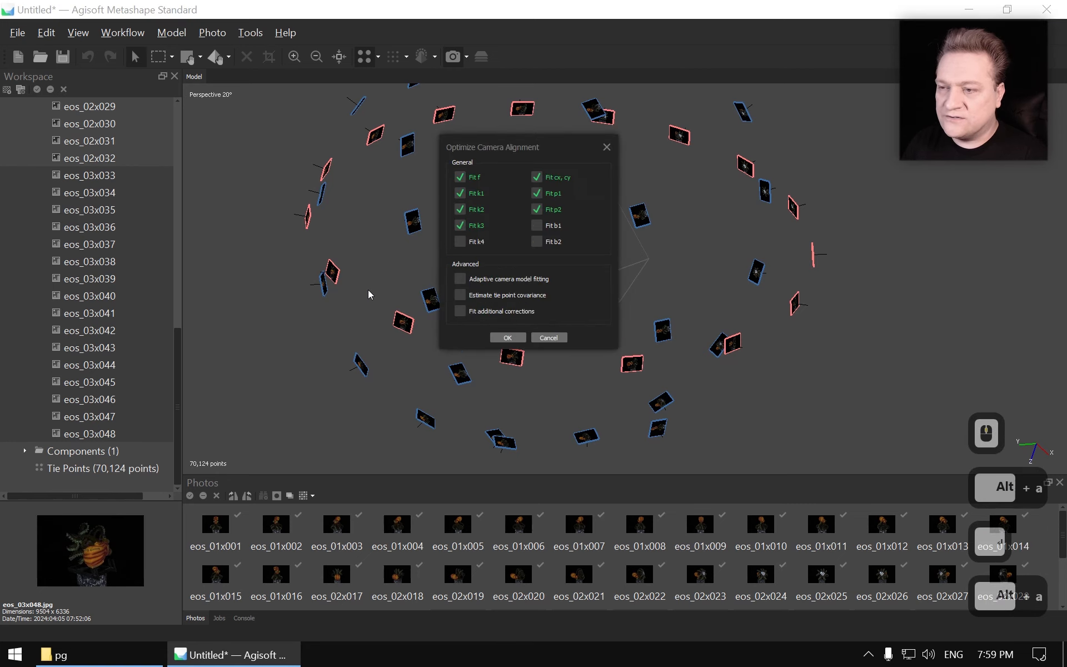
pyautogui.press('Return')
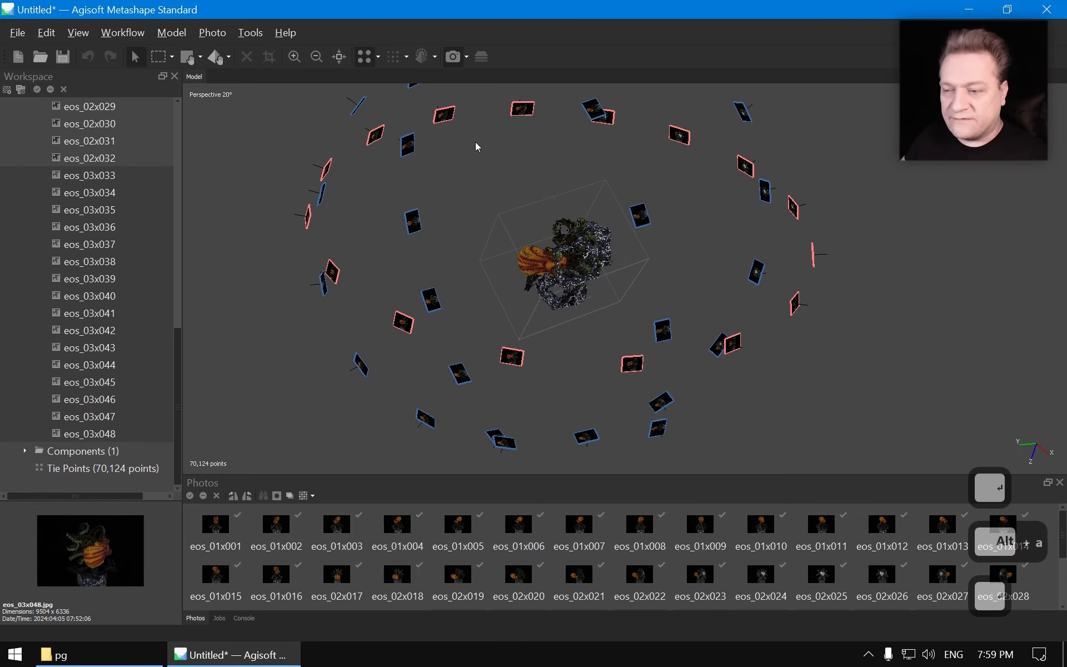
# Examine the octopus's sparse point cloud up close from several angles for points that do not belong to it.
pyautogui.scroll(5, 551, 267)
pyautogui.scroll(3, 548, 267)
pyautogui.moveTo(551, 224); pyautogui.dragTo(644, 284, button='middle')
pyautogui.moveTo(630, 282)
pyautogui.mouseDown()
pyautogui.moveTo(615, 275)
pyautogui.moveTo(670, 295)
pyautogui.moveTo(635, 293)
pyautogui.mouseUp()
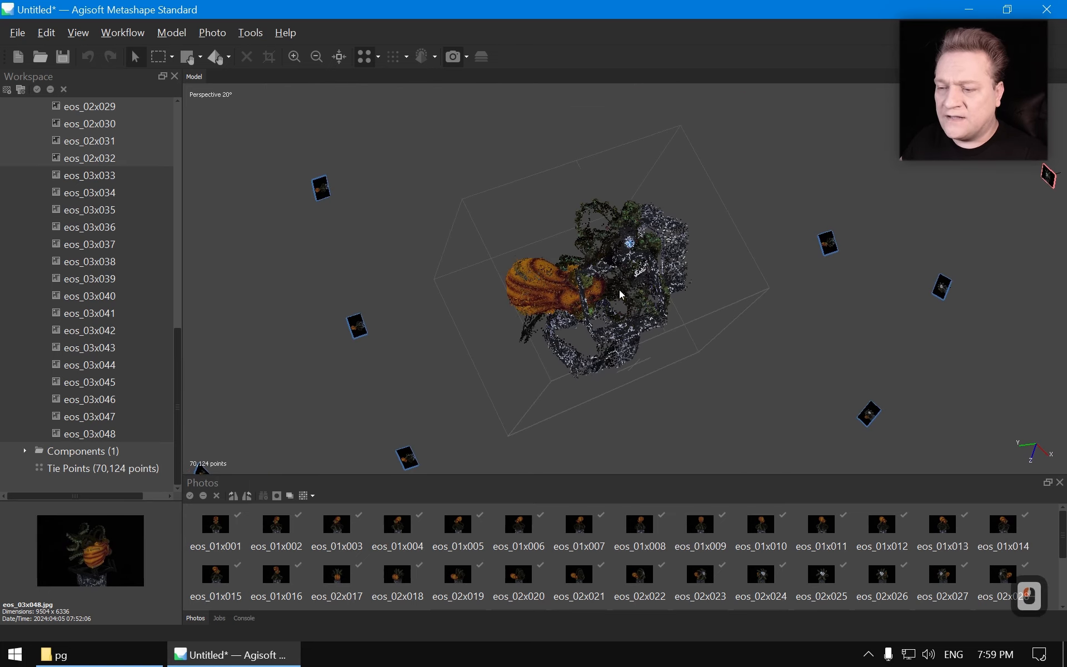
pyautogui.moveTo(656, 321); pyautogui.dragTo(594, 317)
pyautogui.scroll(4, 500, 301)
pyautogui.moveTo(594, 318); pyautogui.dragTo(618, 310, button='middle')
pyautogui.scroll(2, 648, 316)
pyautogui.scroll(-2, 628, 320)
pyautogui.moveTo(579, 343); pyautogui.dragTo(580, 345)
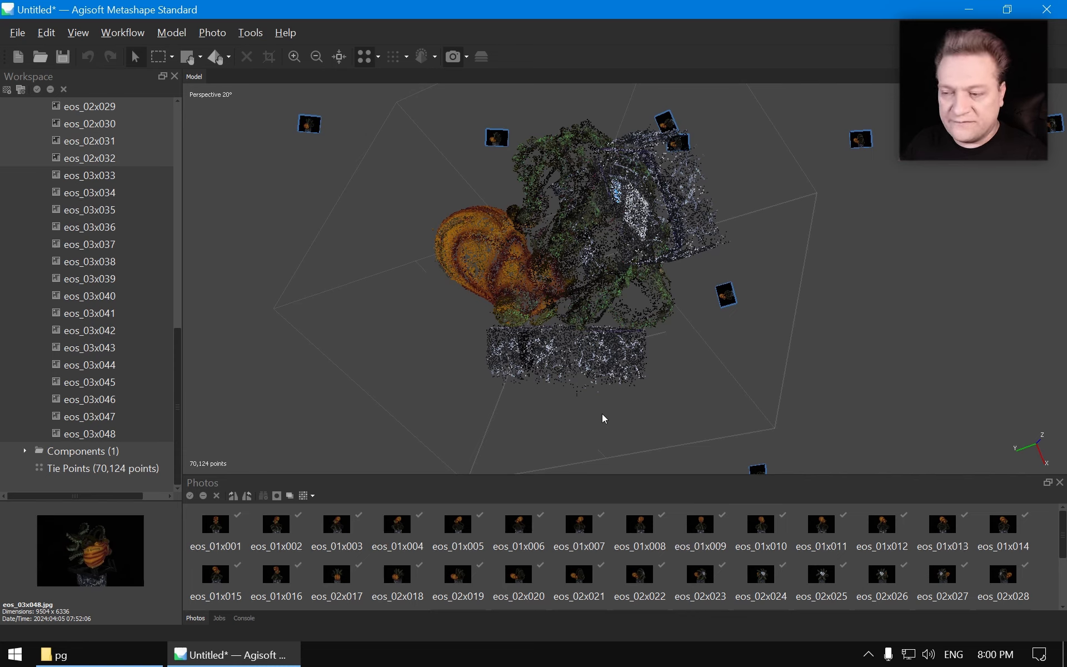
# Delete the pedestal points below the octopus using a free-form selection.
pyautogui.hotkey('alt', 'q')
pyautogui.moveTo(602, 433)
pyautogui.mouseDown()
pyautogui.moveTo(669, 369)
pyautogui.moveTo(646, 331)
pyautogui.moveTo(504, 325)
pyautogui.moveTo(474, 418)
pyautogui.mouseUp()
pyautogui.press('Delete')
pyautogui.press('v')
# Delete the separate block of pedestal points facing the flat underside of the tentacles with a free-form selection.
pyautogui.moveTo(526, 294)
pyautogui.mouseDown()
pyautogui.moveTo(648, 289)
pyautogui.moveTo(660, 269)
pyautogui.moveTo(684, 311)
pyautogui.moveTo(615, 312)
pyautogui.moveTo(621, 388)
pyautogui.moveTo(570, 321)
pyautogui.mouseUp()
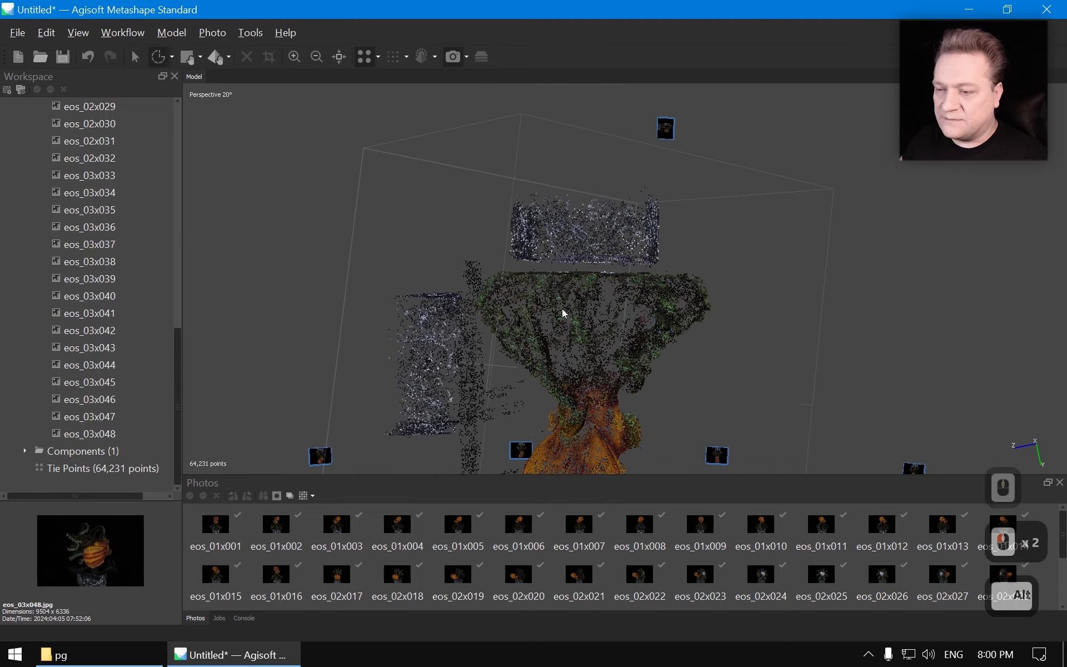
pyautogui.press('q')
pyautogui.moveTo(513, 268)
pyautogui.mouseDown()
pyautogui.moveTo(536, 148)
pyautogui.moveTo(688, 263)
pyautogui.moveTo(682, 276)
pyautogui.mouseUp()
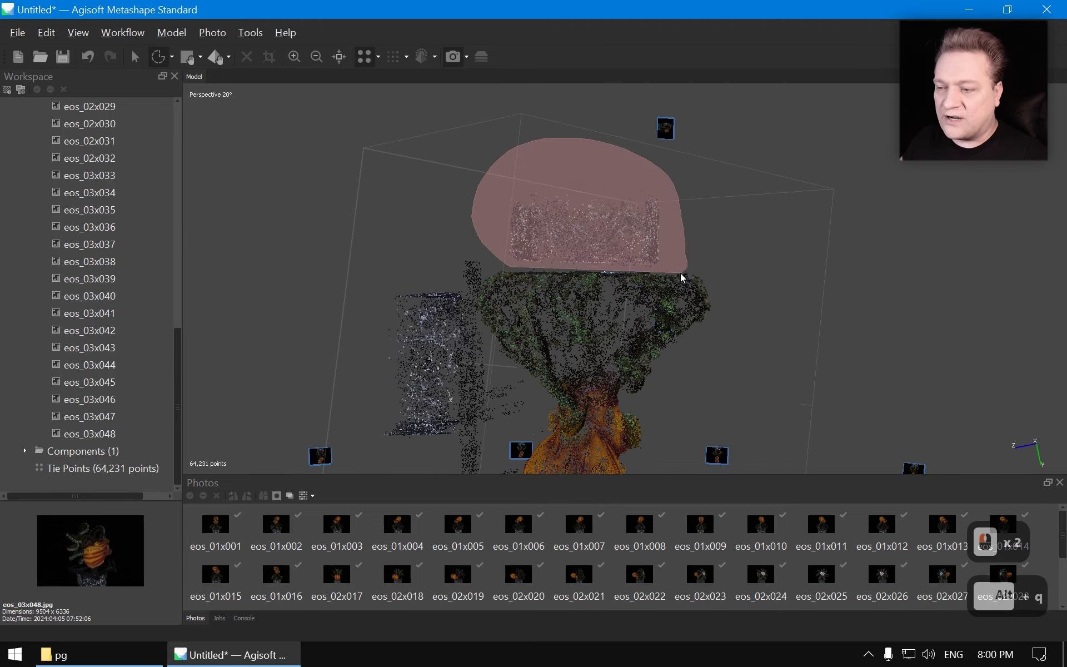
pyautogui.press('x')
pyautogui.press('q')
# Delete the remaining pedestal block and the scattered points beside the octopus's tentacles.
pyautogui.moveTo(706, 317); pyautogui.dragTo(629, 279)
pyautogui.moveTo(629, 279); pyautogui.dragTo(629, 292, button='middle')
pyautogui.scroll(2, 629, 293)
pyautogui.moveTo(629, 293)
pyautogui.mouseDown()
pyautogui.moveTo(570, 291)
pyautogui.moveTo(641, 318)
pyautogui.moveTo(650, 309)
pyautogui.mouseUp()
pyautogui.hotkey('alt', 'q')
pyautogui.moveTo(727, 164)
pyautogui.mouseDown()
pyautogui.moveTo(680, 236)
pyautogui.moveTo(638, 254)
pyautogui.moveTo(603, 244)
pyautogui.moveTo(517, 276)
pyautogui.moveTo(780, 124)
pyautogui.mouseUp()
pyautogui.press('x')
pyautogui.press('q')
# Remove the small leftover clusters of stray tie points around the tentacle edges.
pyautogui.moveTo(706, 264)
pyautogui.mouseDown()
pyautogui.moveTo(643, 315)
pyautogui.moveTo(641, 347)
pyautogui.moveTo(591, 340)
pyautogui.moveTo(630, 331)
pyautogui.moveTo(572, 302)
pyautogui.moveTo(674, 310)
pyautogui.moveTo(615, 230)
pyautogui.moveTo(728, 221)
pyautogui.moveTo(643, 214)
pyautogui.moveTo(638, 255)
pyautogui.moveTo(601, 282)
pyautogui.moveTo(664, 349)
pyautogui.moveTo(612, 329)
pyautogui.moveTo(571, 328)
pyautogui.moveTo(610, 291)
pyautogui.mouseUp()
pyautogui.press('x')
pyautogui.press('q')
pyautogui.hotkey('alt', 'q')
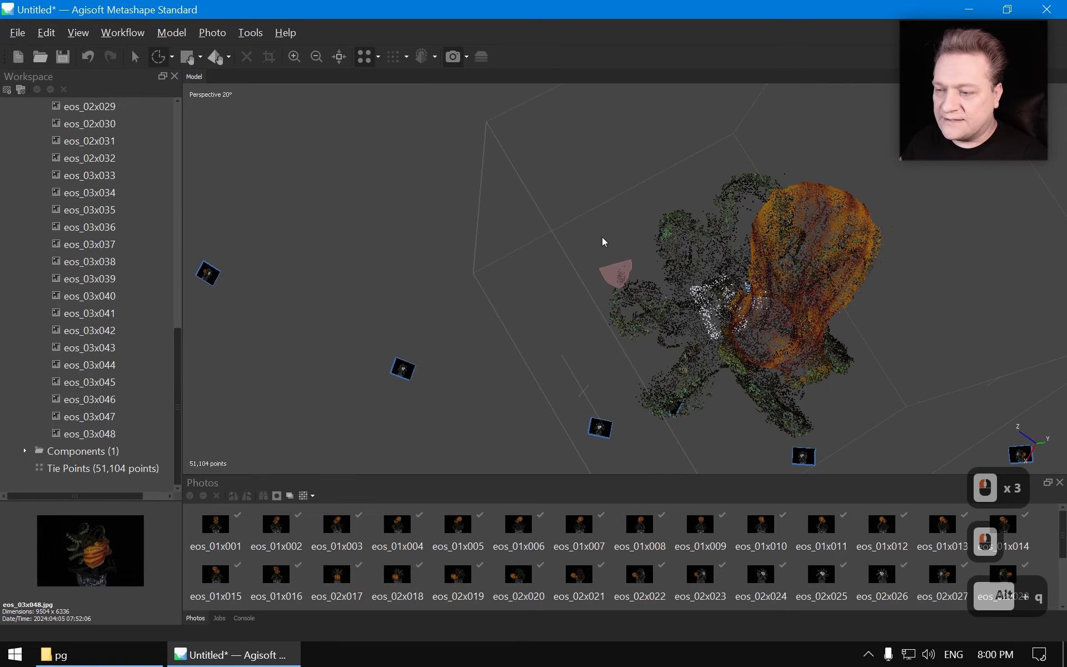
pyautogui.moveTo(612, 341); pyautogui.dragTo(564, 189)
# Delete the stray tie points floating next to the octopus's orange head.
pyautogui.hotkey('alt', 'q')
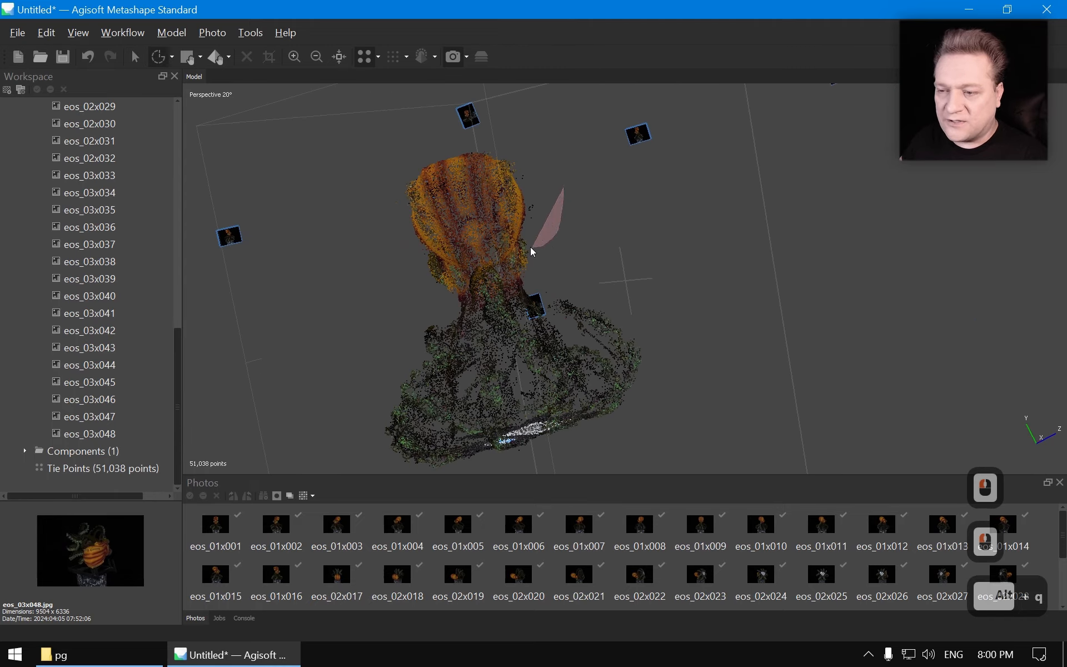
pyautogui.moveTo(530, 247); pyautogui.dragTo(528, 219)
pyautogui.moveTo(519, 177); pyautogui.dragTo(557, 179)
pyautogui.press('x')
pyautogui.press('q')
# Inspect the cleaned octopus point cloud together with the surrounding camera positions.
pyautogui.moveTo(525, 265)
pyautogui.mouseDown()
pyautogui.moveTo(648, 289)
pyautogui.moveTo(629, 276)
pyautogui.moveTo(693, 279)
pyautogui.moveTo(665, 276)
pyautogui.moveTo(627, 295)
pyautogui.mouseUp()
pyautogui.scroll(-1, 648, 289)
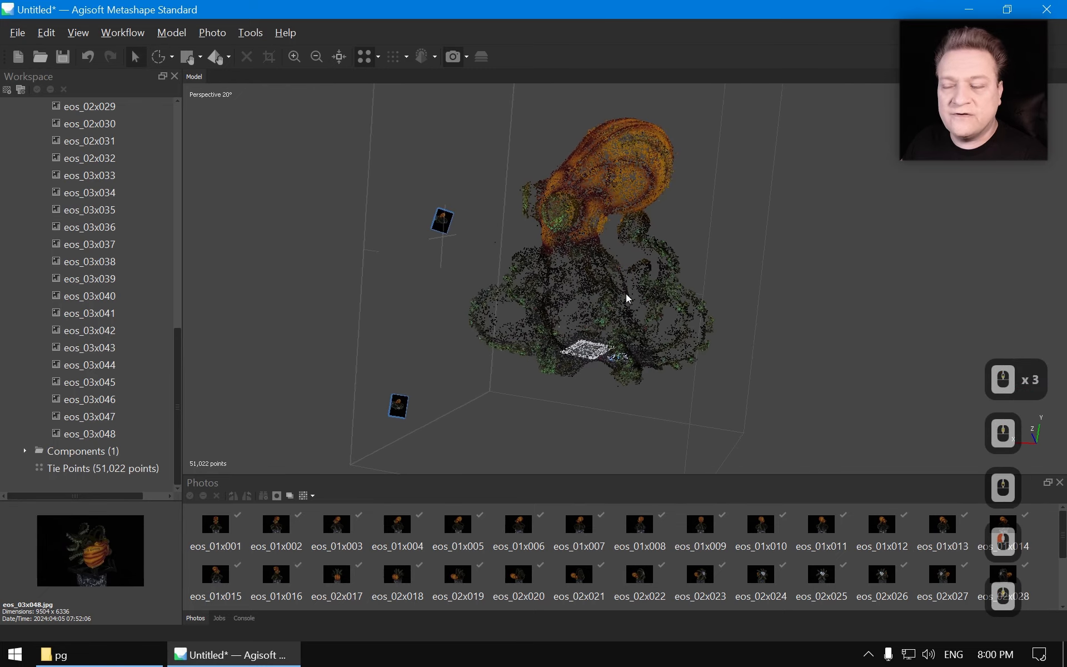
pyautogui.moveTo(699, 257); pyautogui.dragTo(593, 297)
pyautogui.scroll(-7, 620, 291)
pyautogui.scroll(-3, 593, 298)
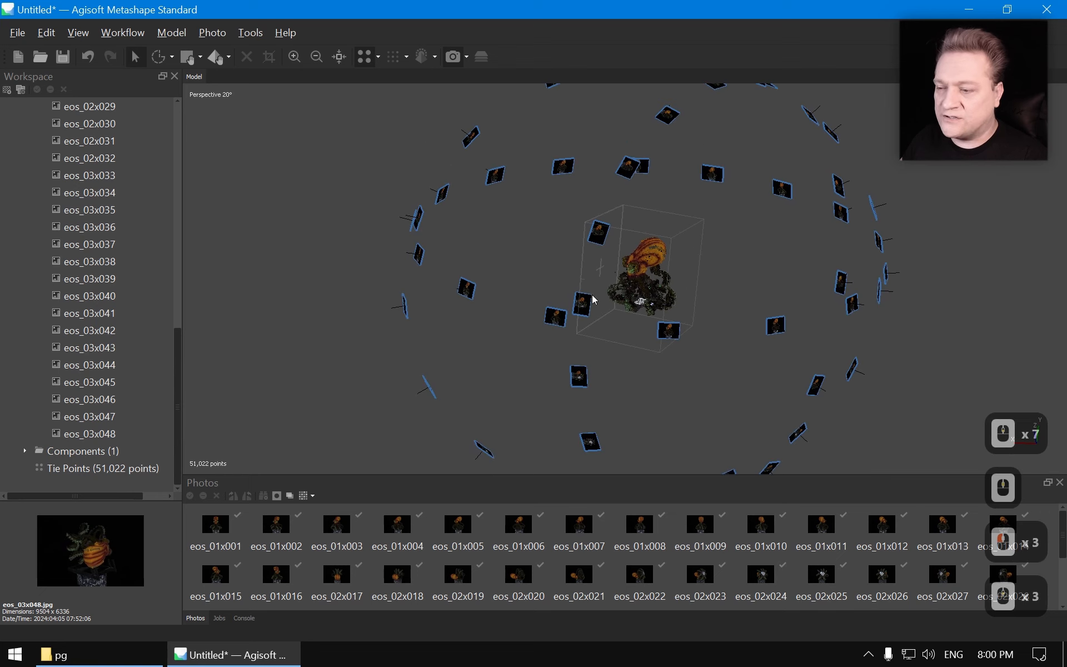
pyautogui.moveTo(613, 314); pyautogui.dragTo(658, 319, button='middle')
pyautogui.scroll(-2, 634, 311)
pyautogui.moveTo(625, 305); pyautogui.dragTo(614, 291)
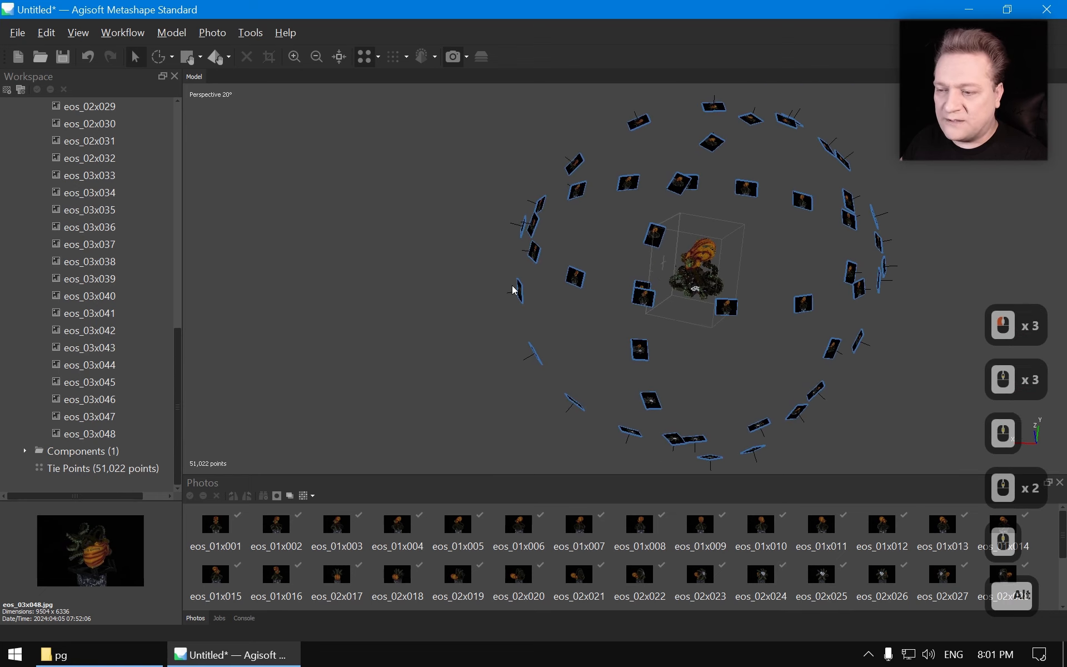
# Run the camera alignment optimization three times on the cleaned point cloud, fitting f, k1–k3, cx, cy, p1 and p2.
pyautogui.hotkey('alt', 'a')
pyautogui.moveTo(516, 150); pyautogui.dragTo(352, 167)
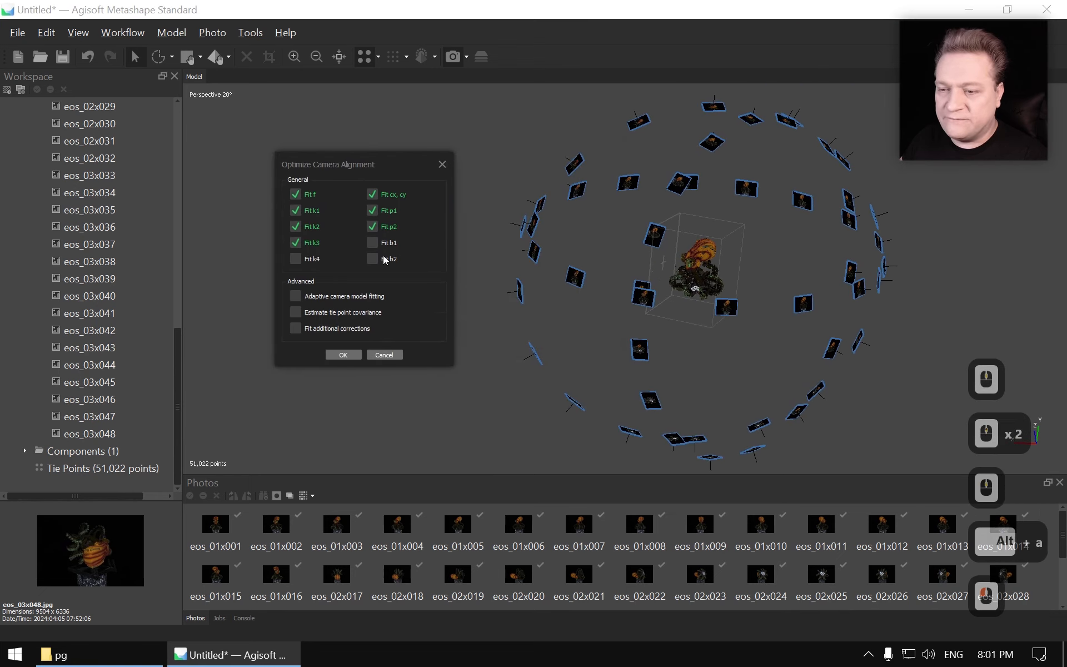
pyautogui.click(343, 355)
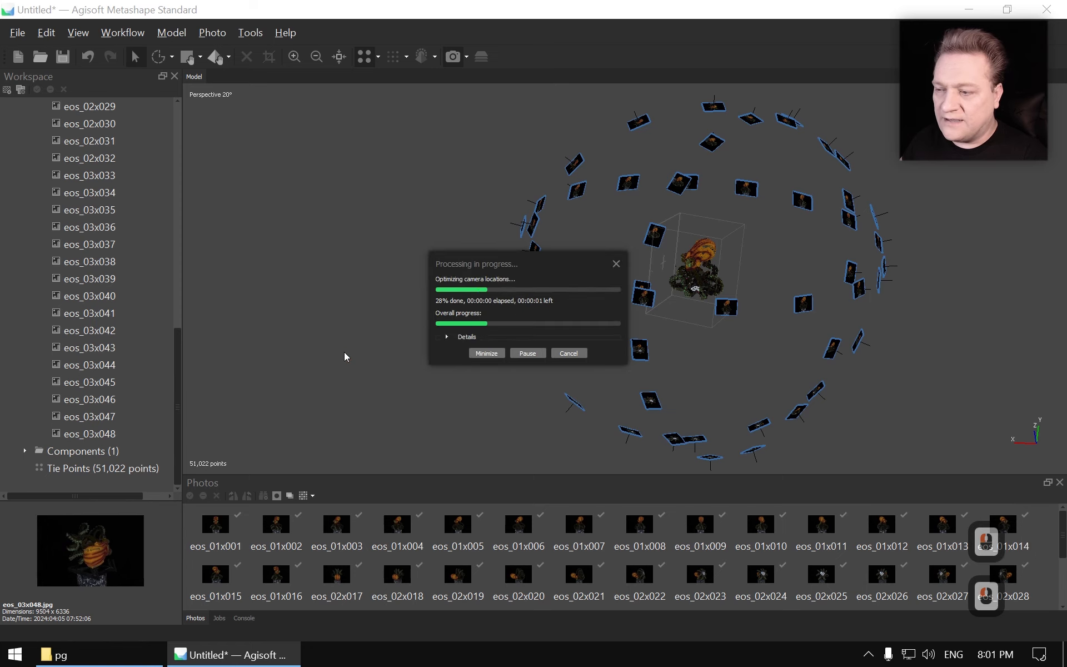
pyautogui.hotkey('alt', 'a')
pyautogui.press('Return')
pyautogui.hotkey('alt', 'a')
pyautogui.press('Return')
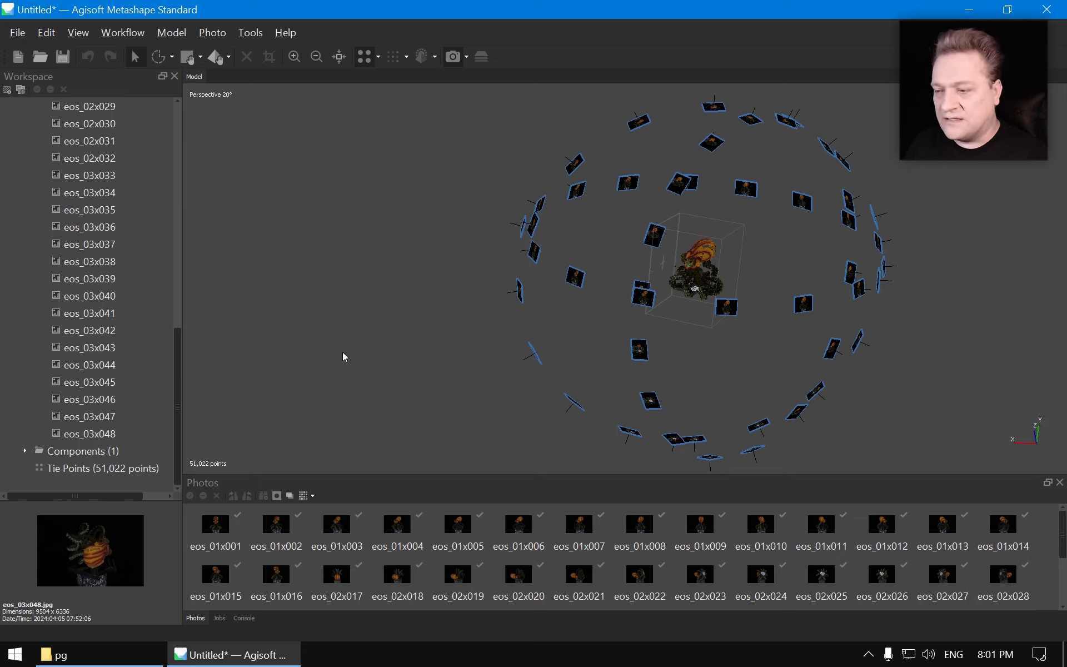
# Repeat the camera alignment optimization three more times with the same fitted lens parameters.
pyautogui.hotkey('alt', 'a')
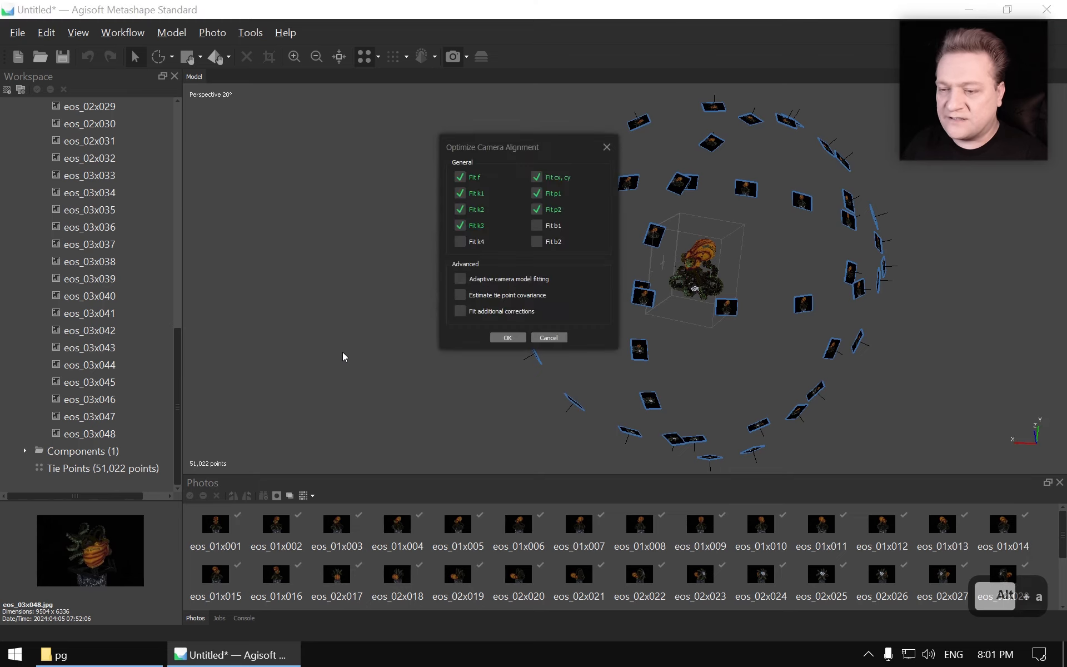
pyautogui.press('Return')
pyautogui.hotkey('alt', 'a')
pyautogui.press('Return')
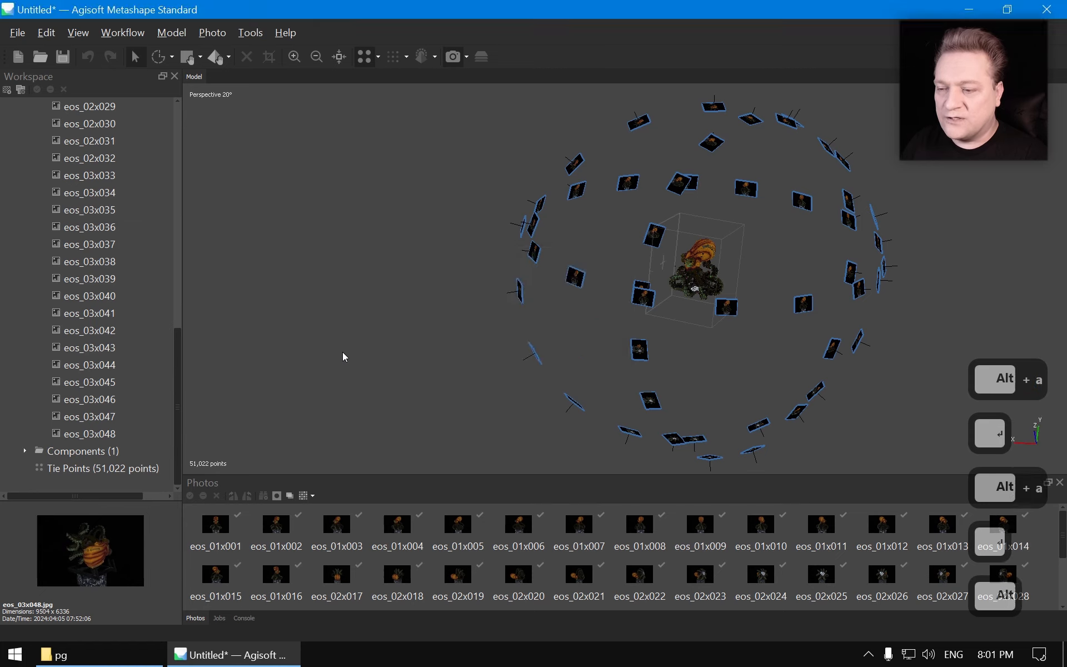
pyautogui.hotkey('alt', 'a')
pyautogui.press('Return')
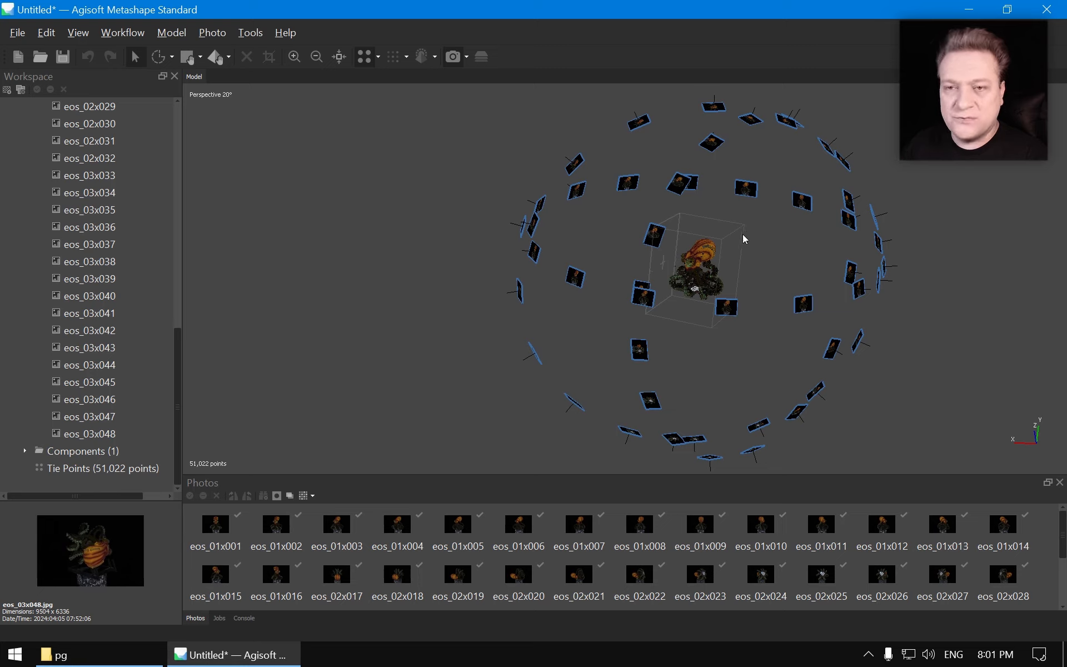
# Examine the adjusted calibration values of the ILCE-7RM4A camera, then close the calibration settings unchanged.
pyautogui.click(250, 32)
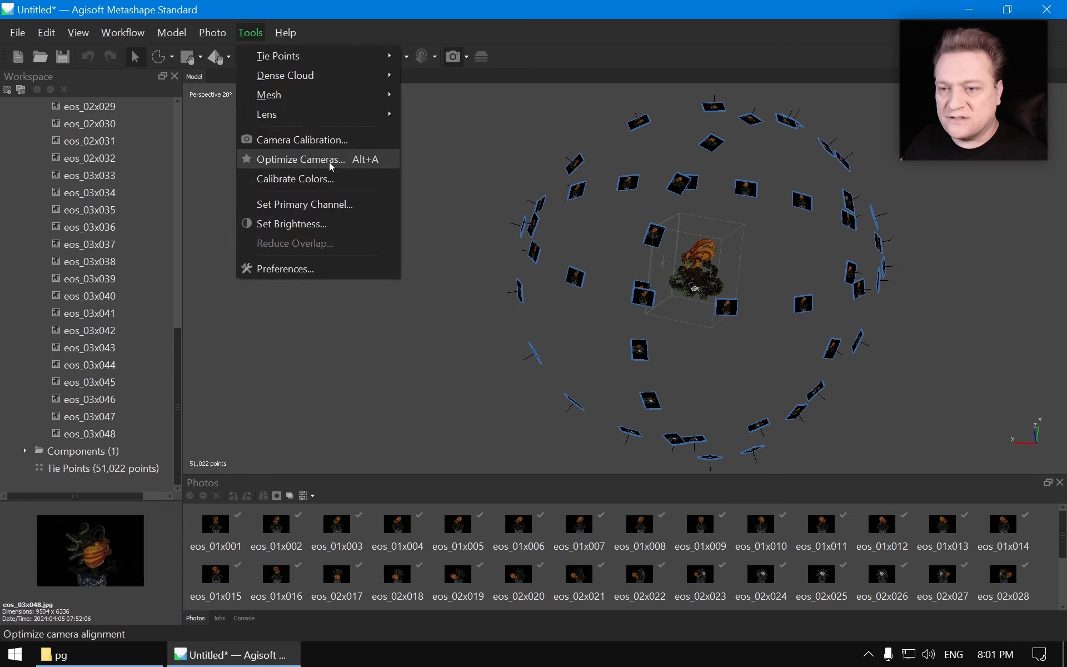
pyautogui.click(335, 143)
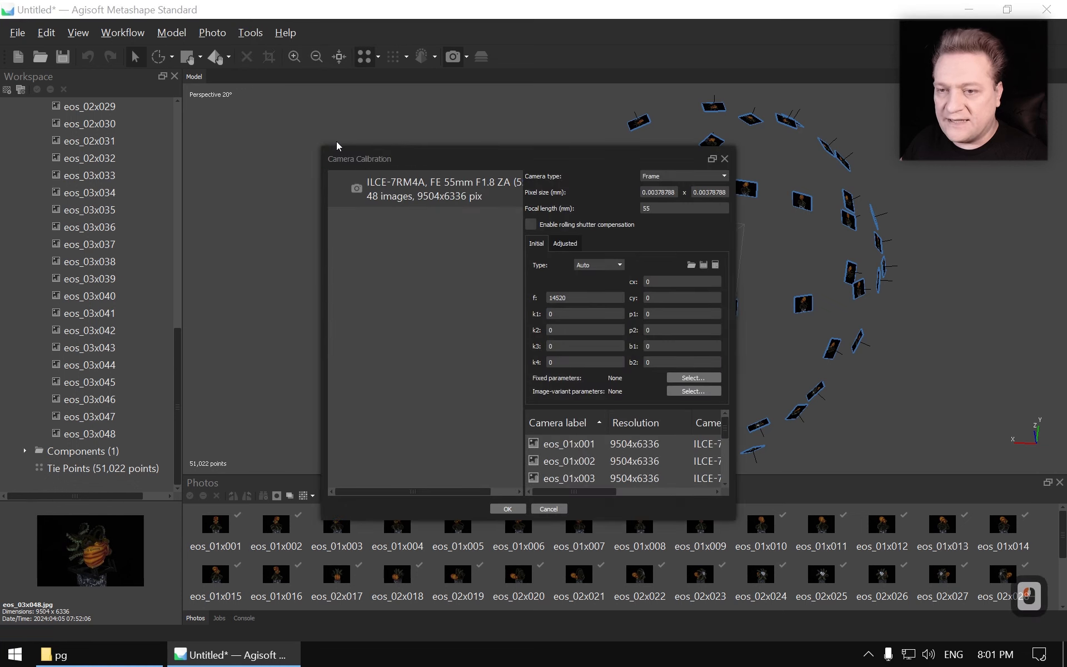
pyautogui.moveTo(542, 160); pyautogui.dragTo(355, 108)
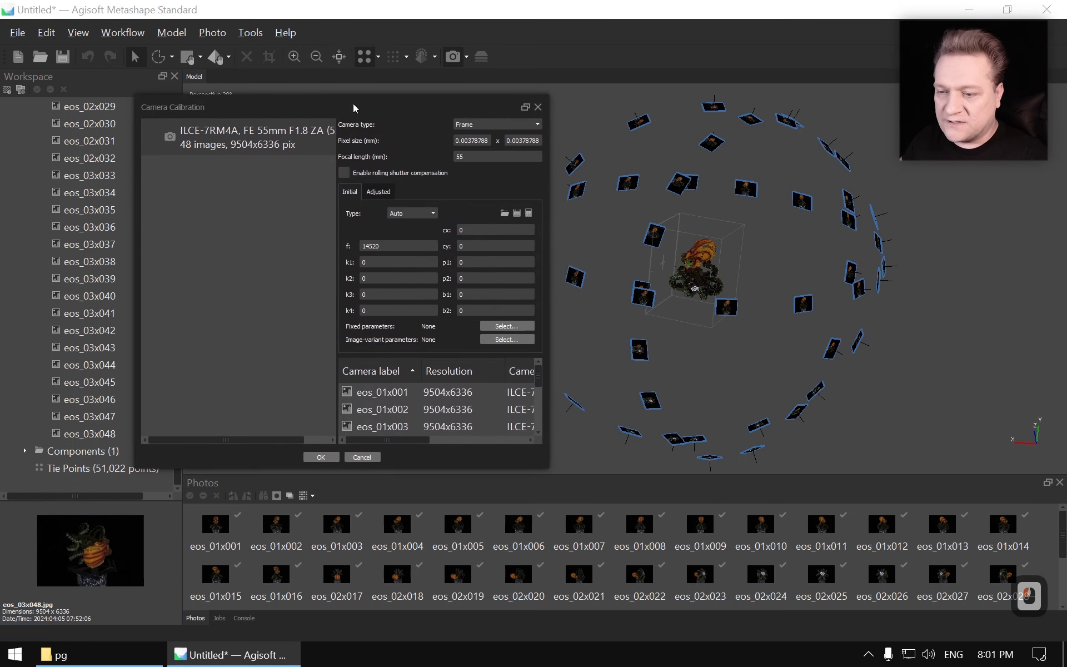
pyautogui.click(387, 193)
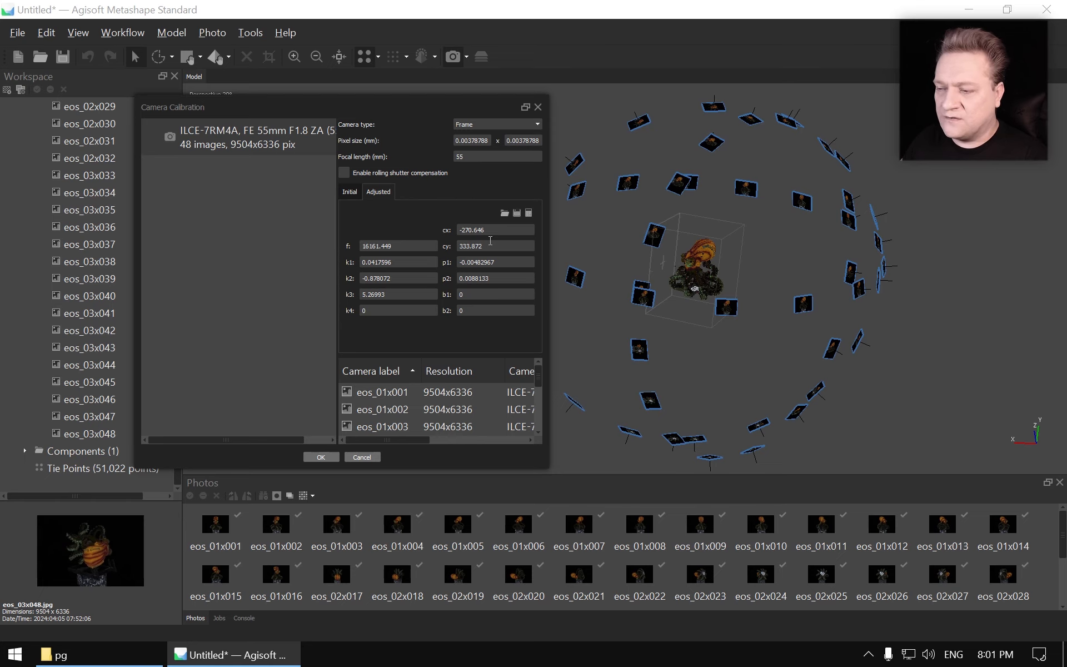
pyautogui.press('Escape')
# Shrink the reconstruction region around the octopus in an orthographic front view, tightening its base, sides and top.
pyautogui.moveTo(664, 225); pyautogui.dragTo(556, 217, button='middle')
pyautogui.moveTo(559, 281); pyautogui.dragTo(637, 299)
pyautogui.scroll(8, 638, 299)
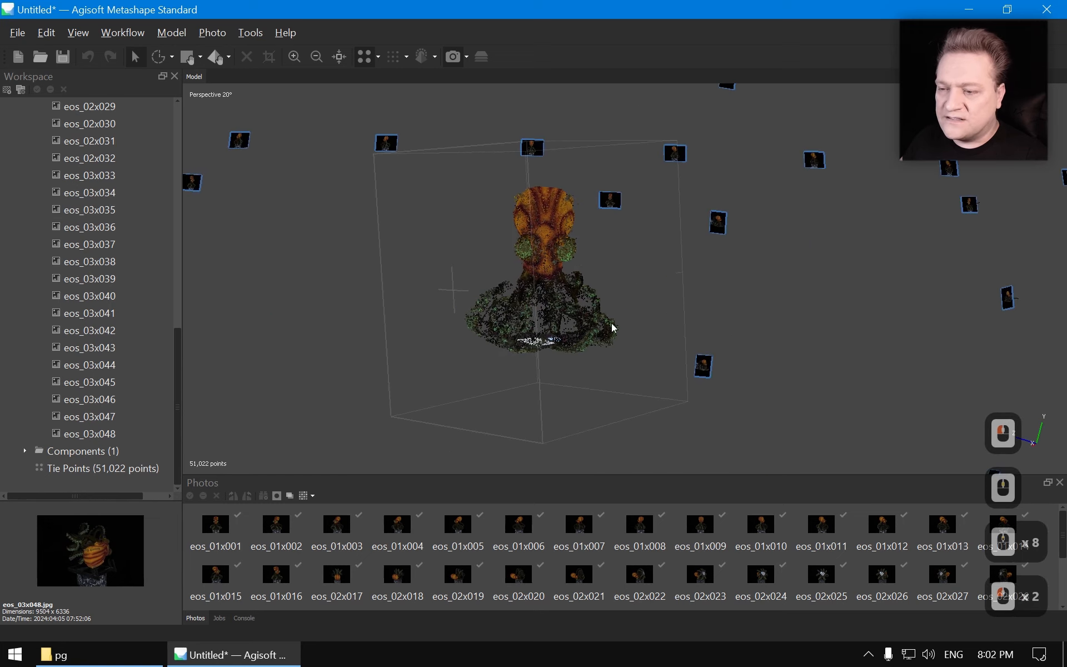
pyautogui.moveTo(610, 325)
pyautogui.mouseDown()
pyautogui.moveTo(612, 305)
pyautogui.moveTo(696, 360)
pyautogui.moveTo(793, 343)
pyautogui.moveTo(625, 329)
pyautogui.mouseUp()
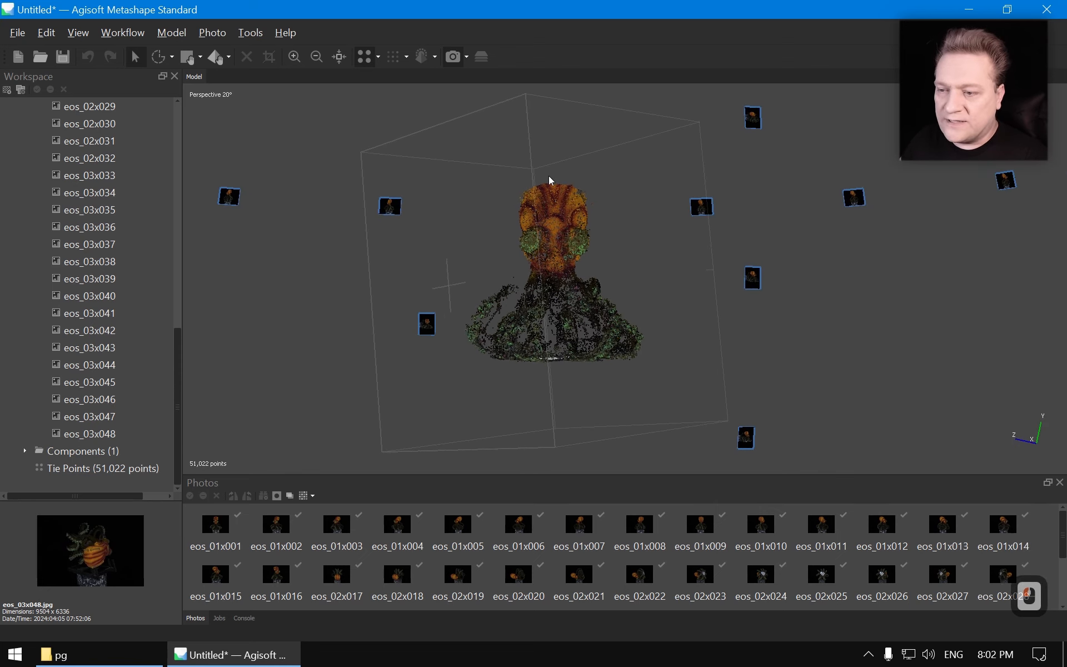
pyautogui.press('r')
pyautogui.moveTo(526, 283)
pyautogui.mouseDown()
pyautogui.moveTo(591, 271)
pyautogui.moveTo(557, 282)
pyautogui.moveTo(577, 288)
pyautogui.moveTo(568, 304)
pyautogui.mouseUp()
pyautogui.keyDown('ctrl'); pyautogui.scroll(-10, 561, 282); pyautogui.keyUp('ctrl')
pyautogui.press('s')
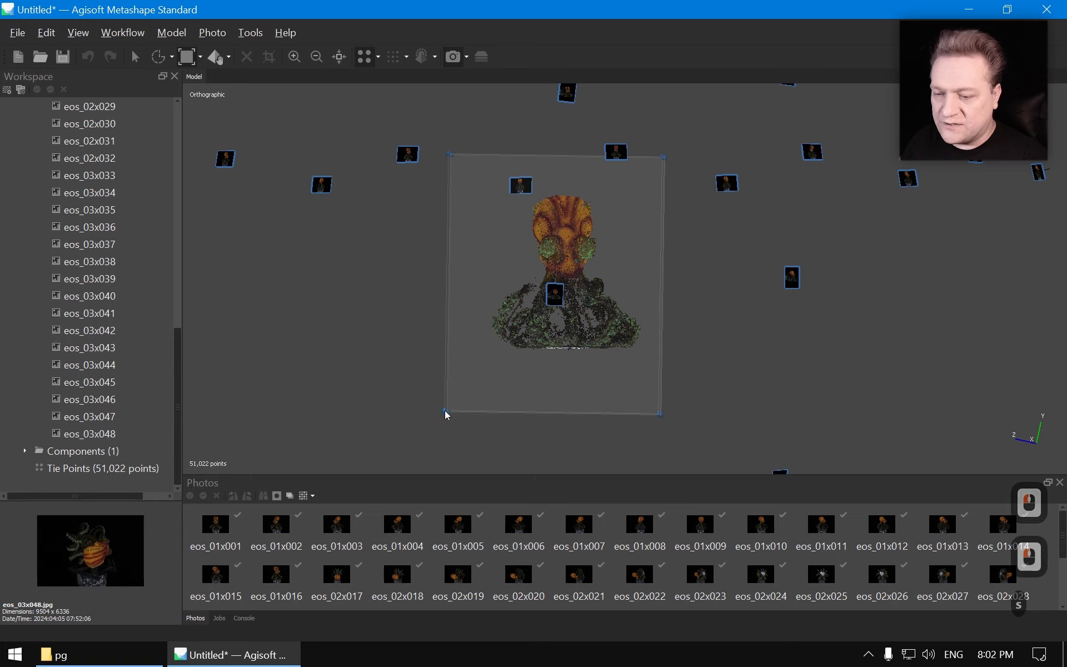
pyautogui.moveTo(445, 412); pyautogui.dragTo(483, 361)
pyautogui.moveTo(661, 358); pyautogui.dragTo(653, 362)
pyautogui.moveTo(483, 156); pyautogui.dragTo(481, 187)
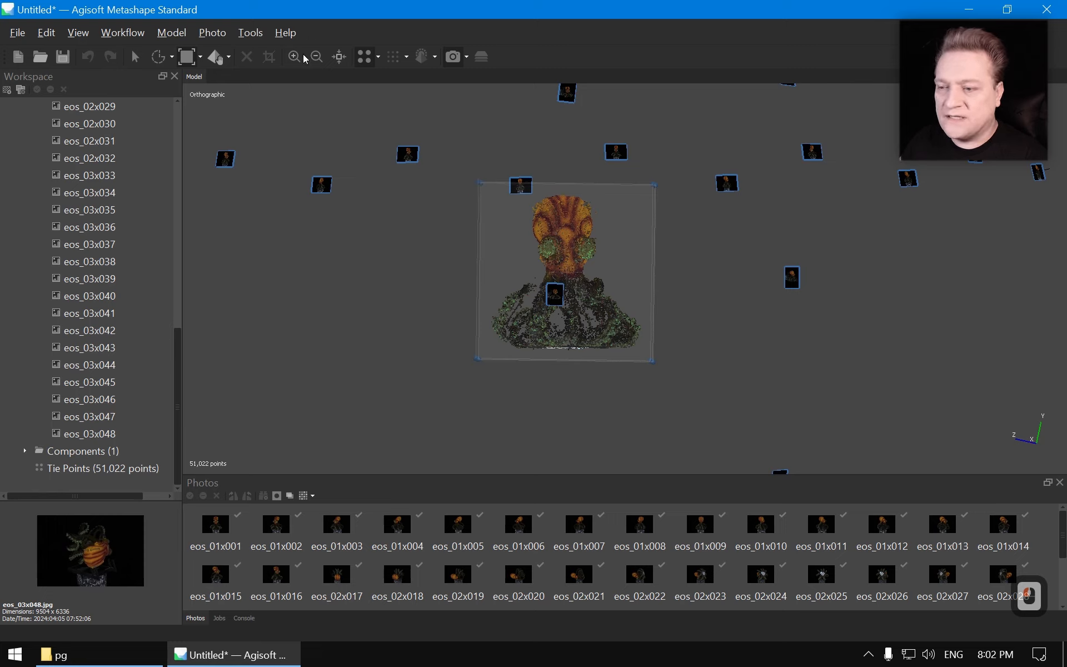
# Check the installed Metashape version and build information.
pyautogui.click(286, 32)
pyautogui.click(333, 120)
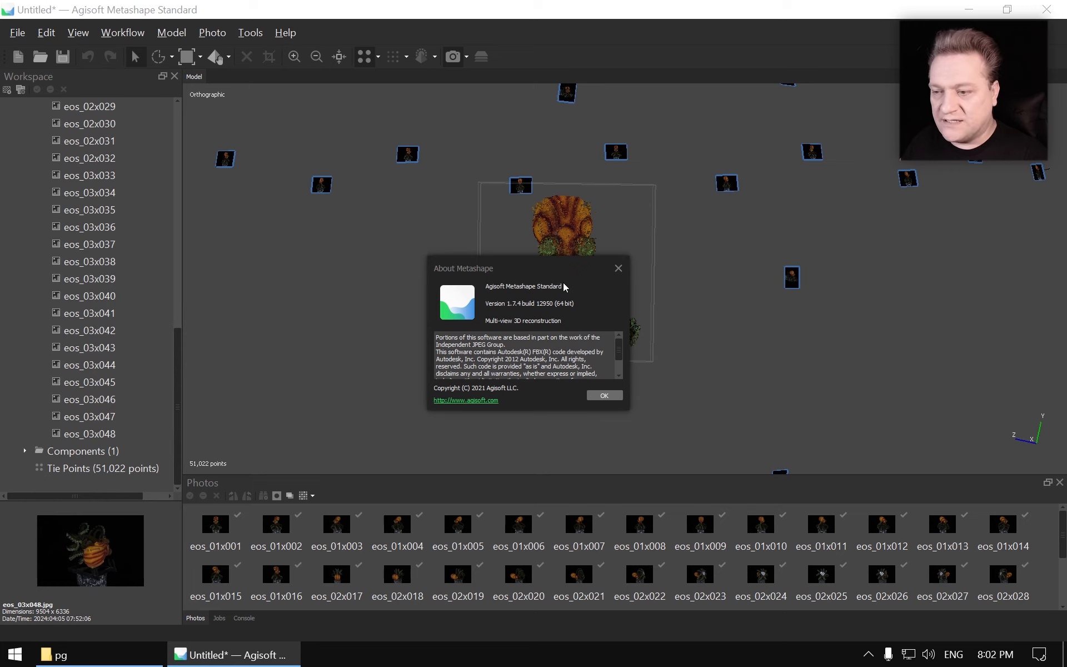
pyautogui.press('Escape')
# Narrow the reconstruction region in an orthographic side view by pulling its front and back faces closer to the octopus.
pyautogui.moveTo(552, 295); pyautogui.dragTo(699, 289)
pyautogui.moveTo(696, 284); pyautogui.dragTo(495, 300, button='middle')
pyautogui.scroll(1, 495, 300)
pyautogui.moveTo(604, 291); pyautogui.dragTo(580, 299)
pyautogui.moveTo(632, 287); pyautogui.dragTo(616, 312, button='middle')
pyautogui.scroll(2, 616, 311)
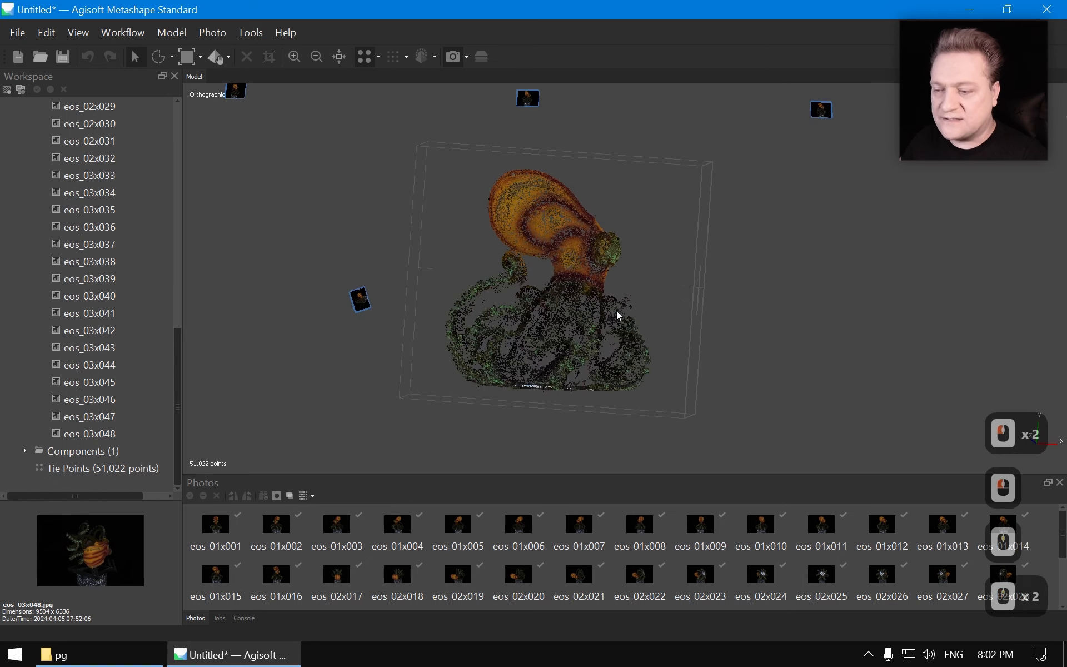
pyautogui.doubleClick(693, 405)
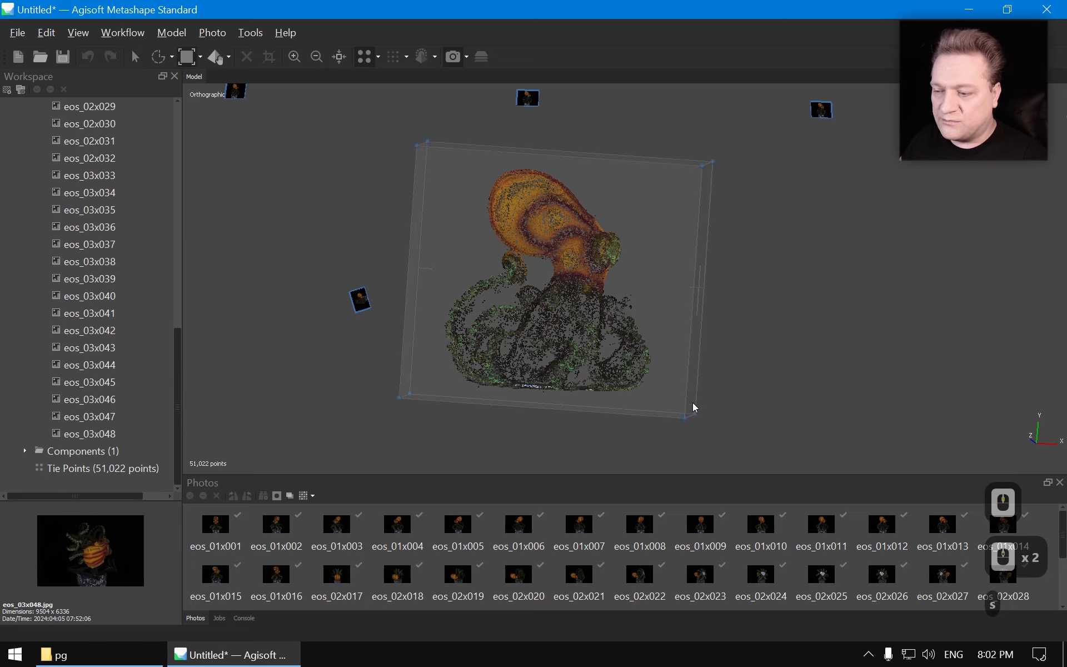
pyautogui.moveTo(688, 424); pyautogui.dragTo(665, 419)
pyautogui.moveTo(402, 403); pyautogui.dragTo(423, 403)
# Return to a 25° perspective view of the region and cameras, and collapse the Cameras group in Chunk 1.
pyautogui.moveTo(525, 322); pyautogui.dragTo(582, 285)
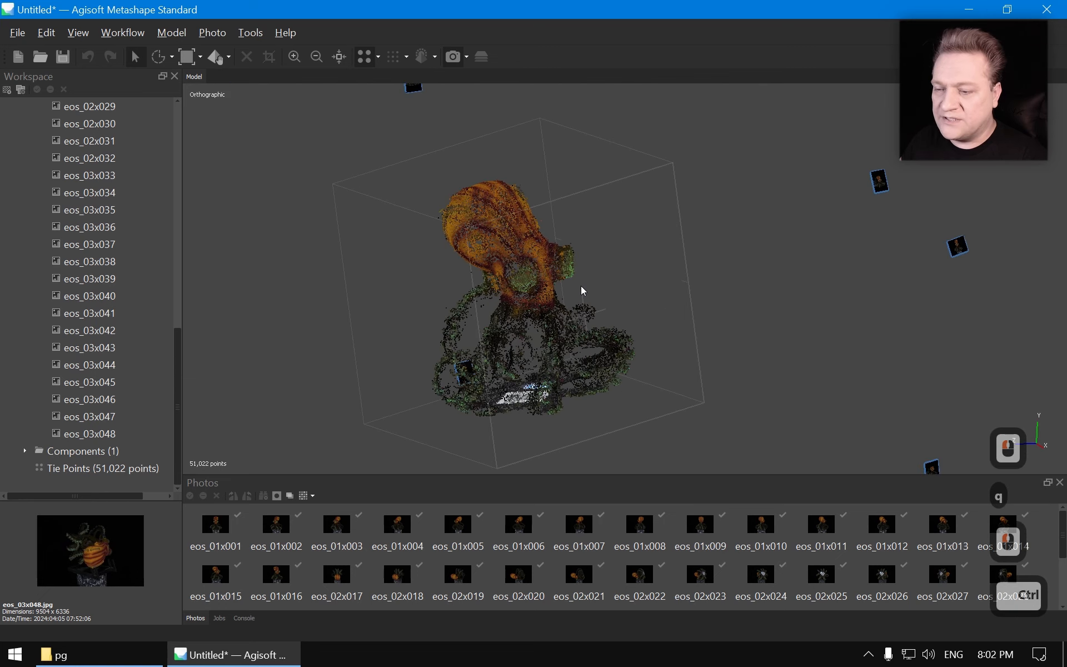
pyautogui.keyDown('ctrl'); pyautogui.scroll(5, 585, 290); pyautogui.keyUp('ctrl')
pyautogui.moveTo(712, 310); pyautogui.dragTo(687, 319)
pyautogui.scroll(-5, 592, 300)
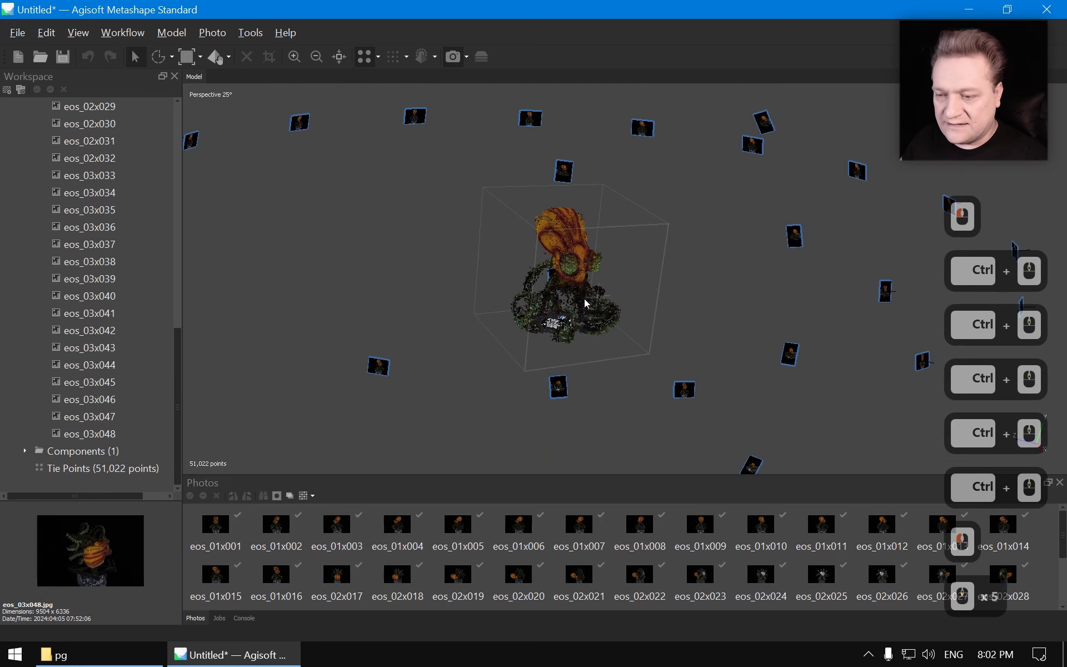
pyautogui.click(601, 311)
pyautogui.scroll(-3, 610, 313)
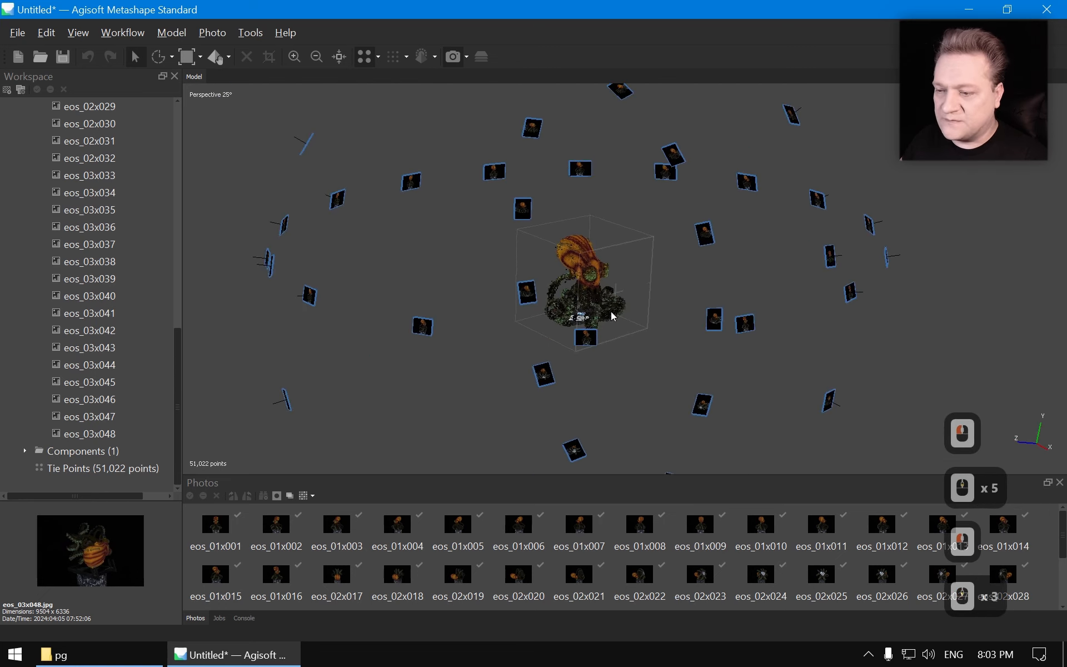
pyautogui.moveTo(610, 312); pyautogui.dragTo(599, 293, button='middle')
pyautogui.scroll(19, 62, 104)
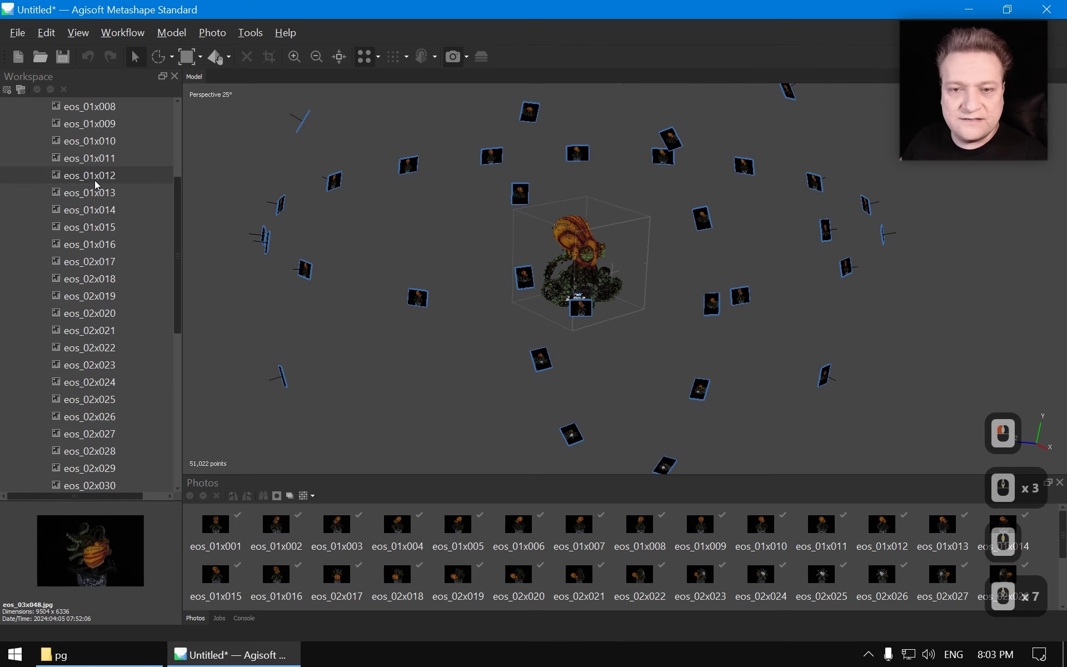
pyautogui.click(25, 141)
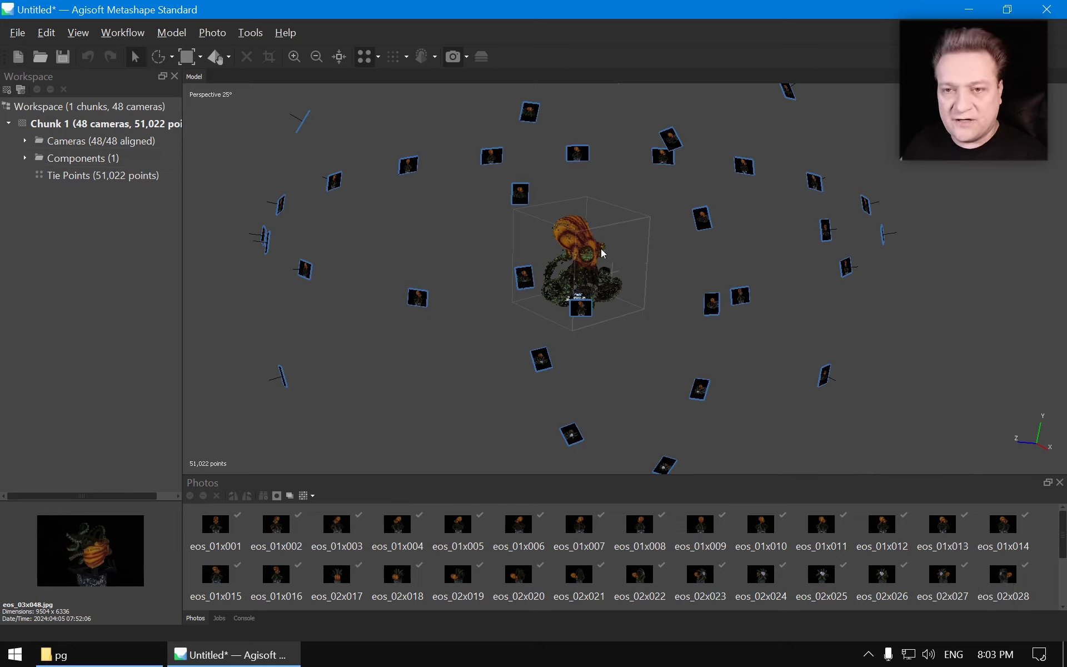
pyautogui.click(179, 33)
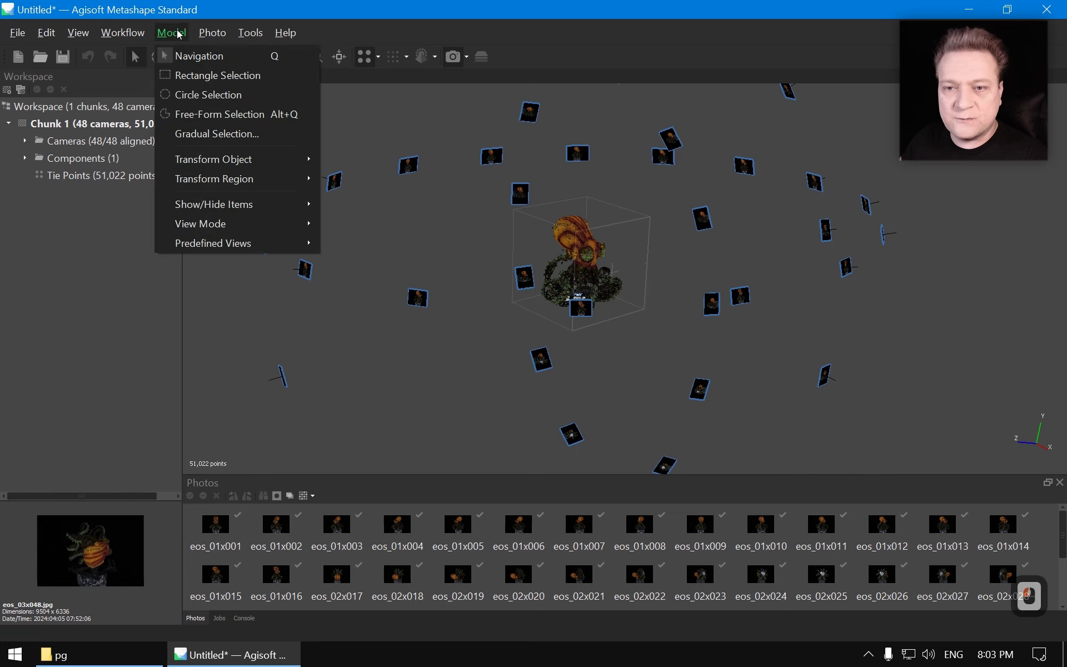
pyautogui.click(245, 160)
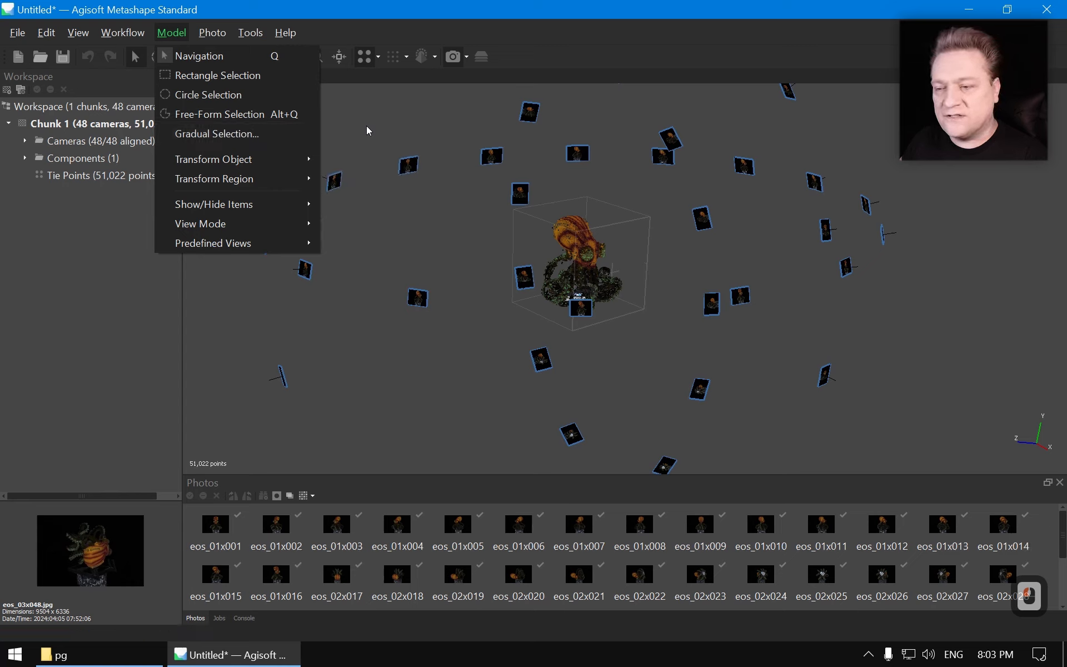
pyautogui.click(393, 13)
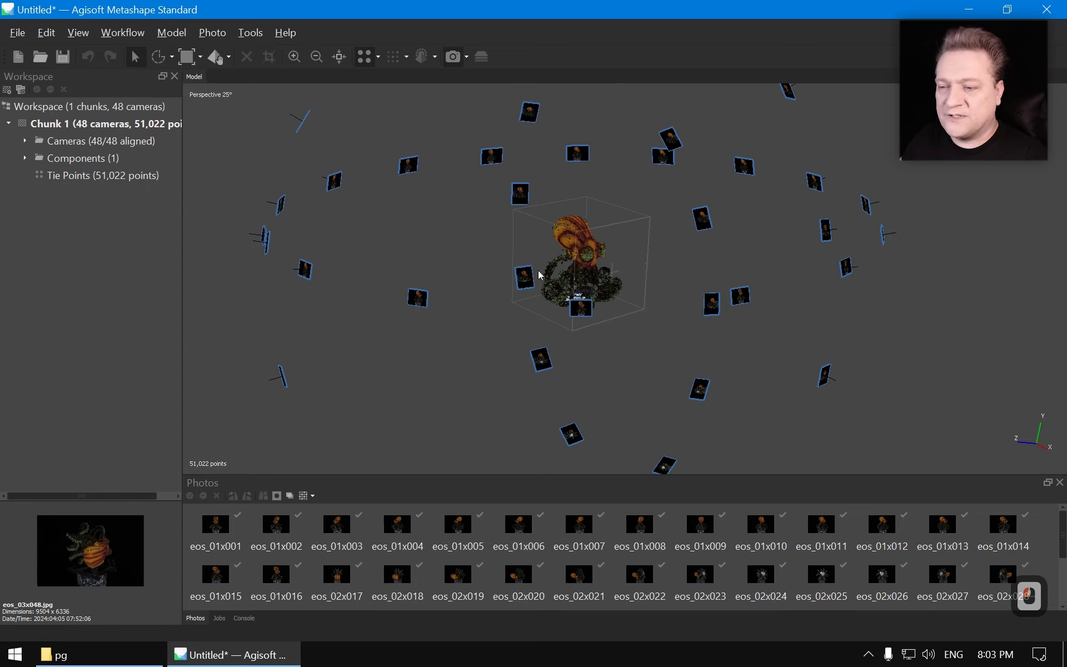
# Examine Chunk 1's camera and tie point details in the workspace and the octopus point cloud inside its region.
pyautogui.scroll(4, 636, 312)
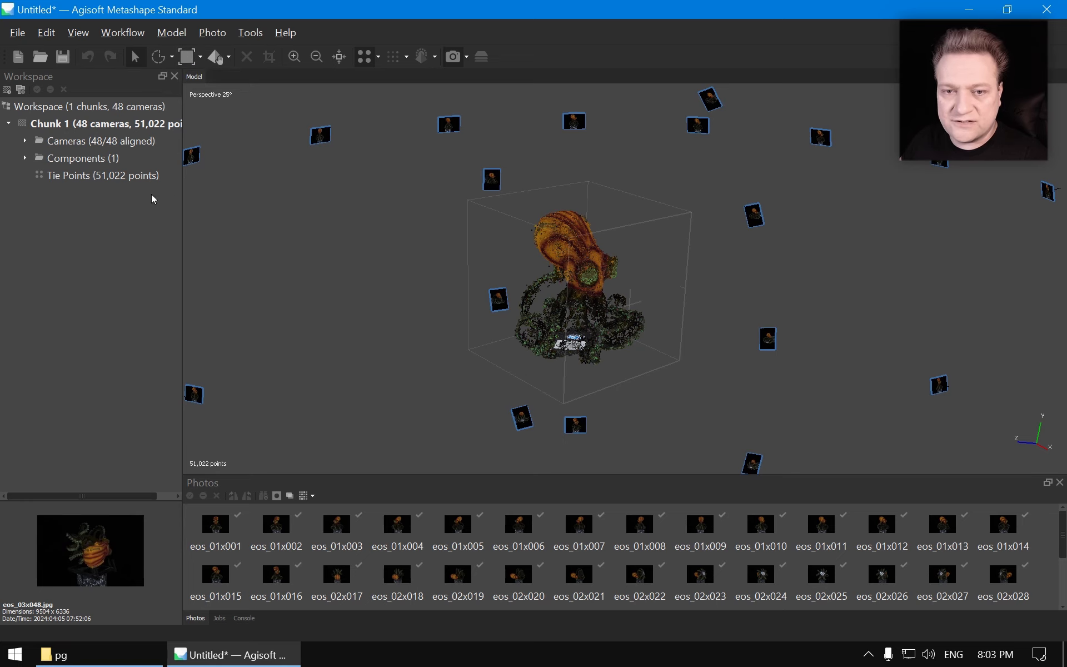
pyautogui.moveTo(183, 192); pyautogui.dragTo(292, 195)
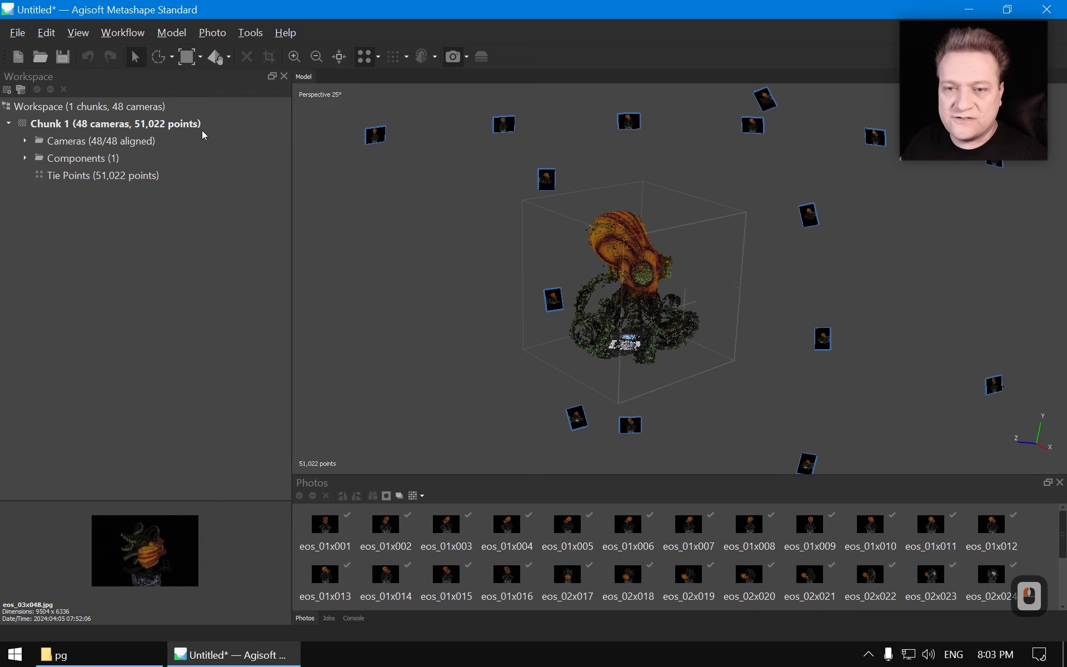
pyautogui.doubleClick(211, 131)
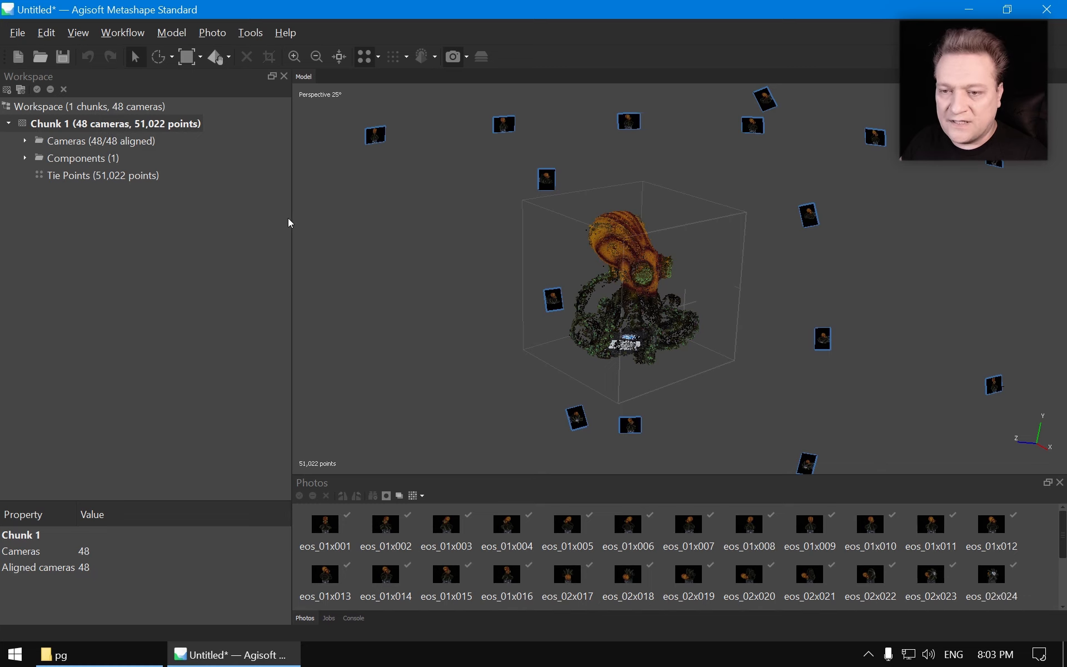
pyautogui.moveTo(292, 219); pyautogui.dragTo(201, 222)
pyautogui.scroll(3, 657, 290)
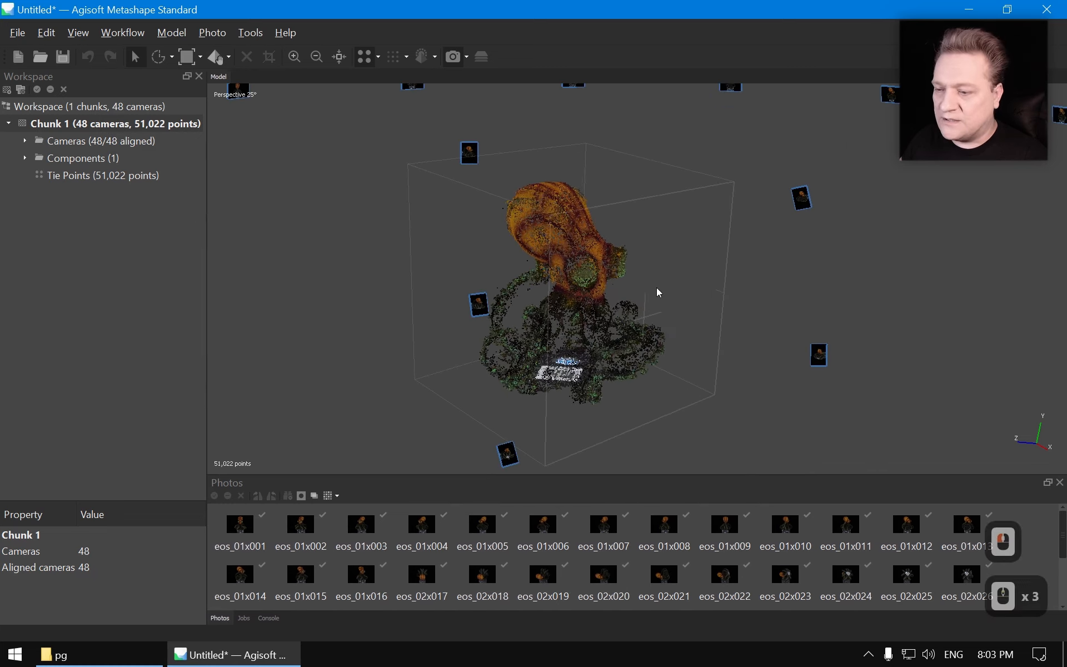
pyautogui.moveTo(606, 285); pyautogui.dragTo(728, 312)
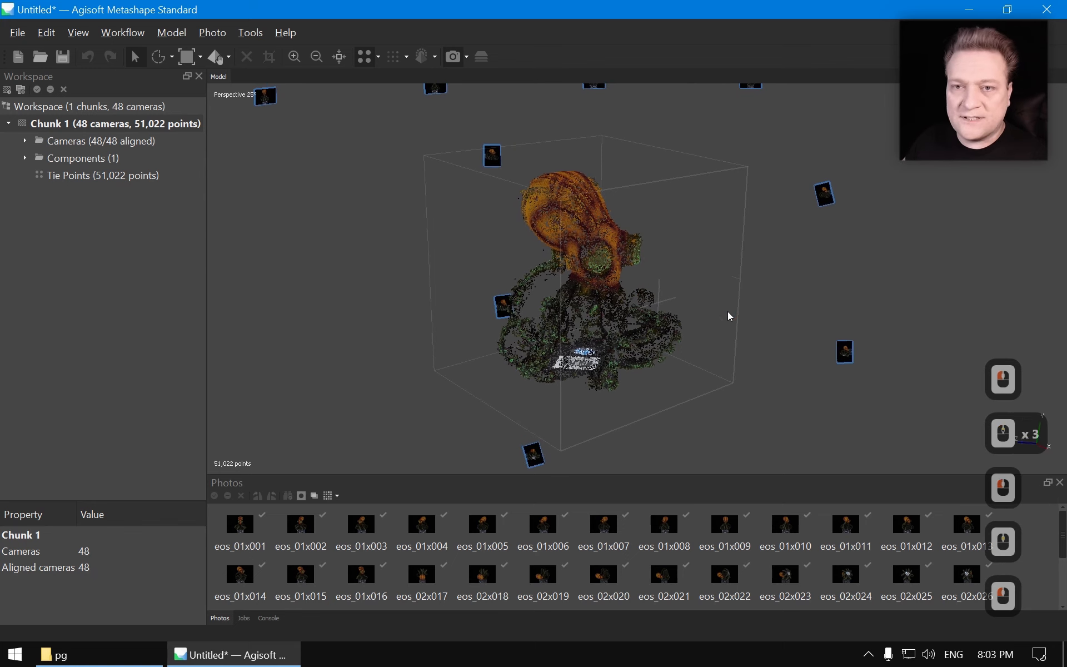
# Start saving the project and browse to the pg folder inside props/Octopus_ms.
pyautogui.hotkey('ctrl', 's')
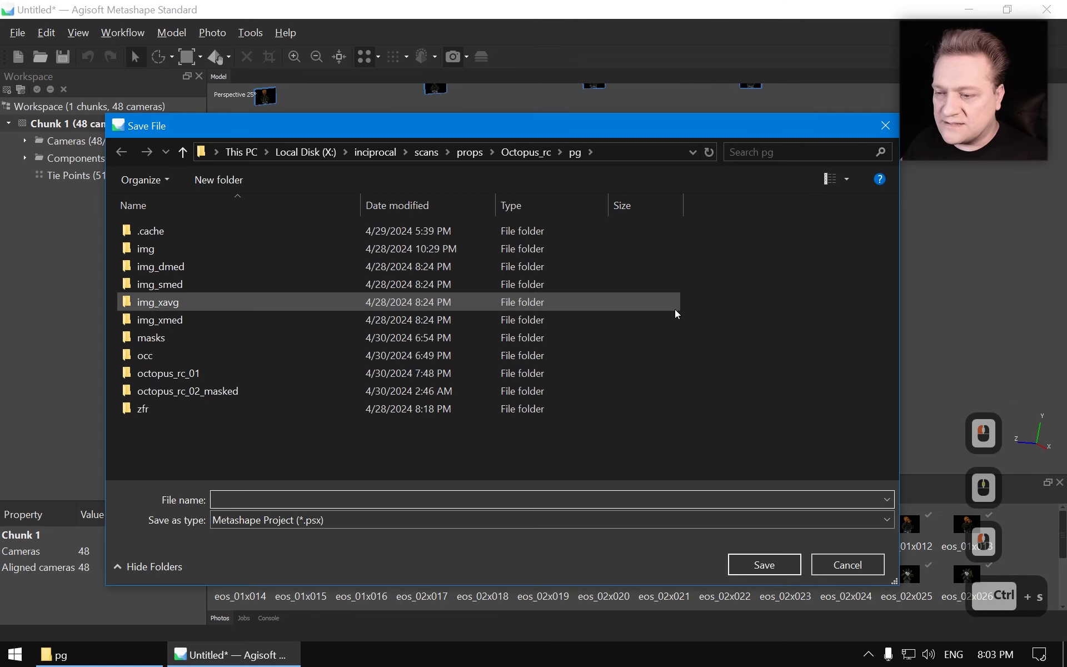
pyautogui.click(469, 152)
pyautogui.doubleClick(189, 303)
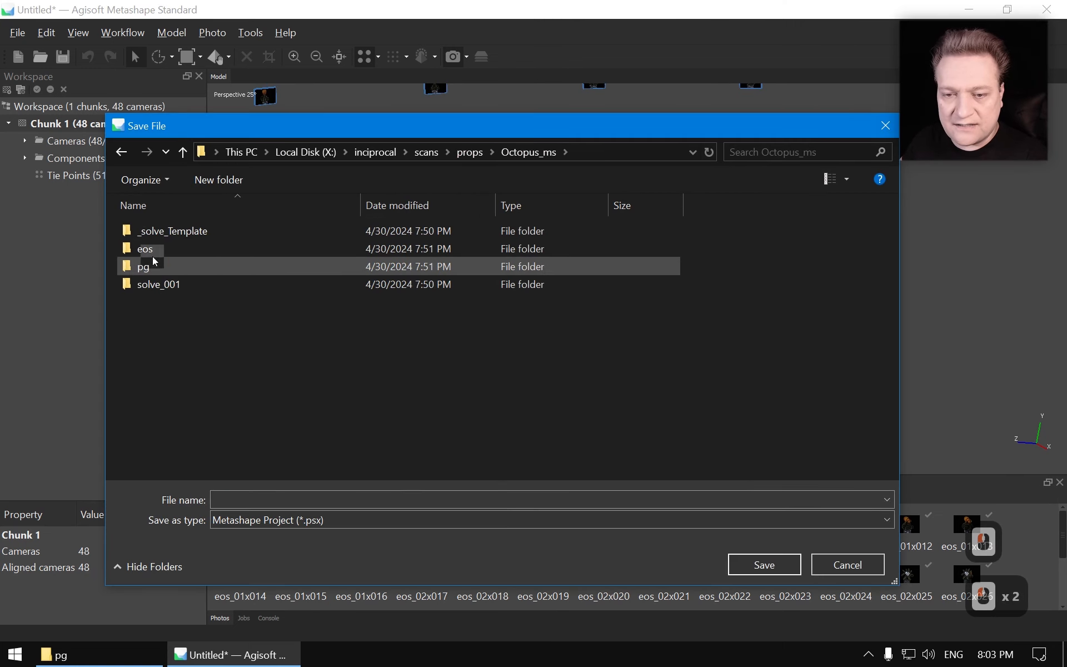
pyautogui.click(149, 267)
pyautogui.doubleClick(150, 267)
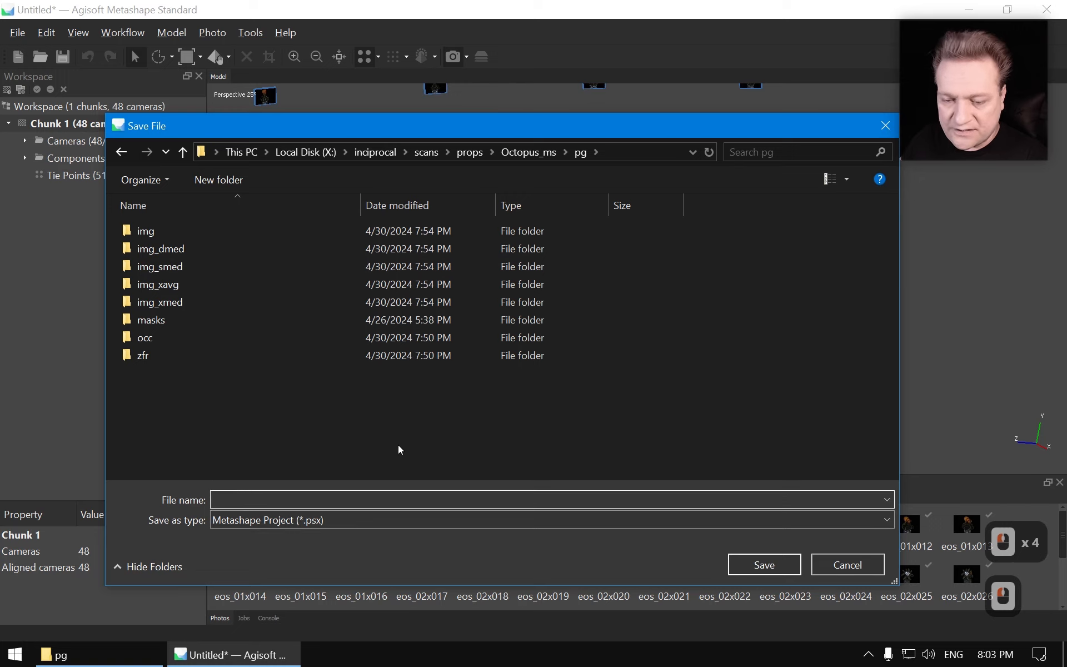
# Name the project file octopus and choose Metashape Archive (*.psz) as its file type.
pyautogui.write('o')
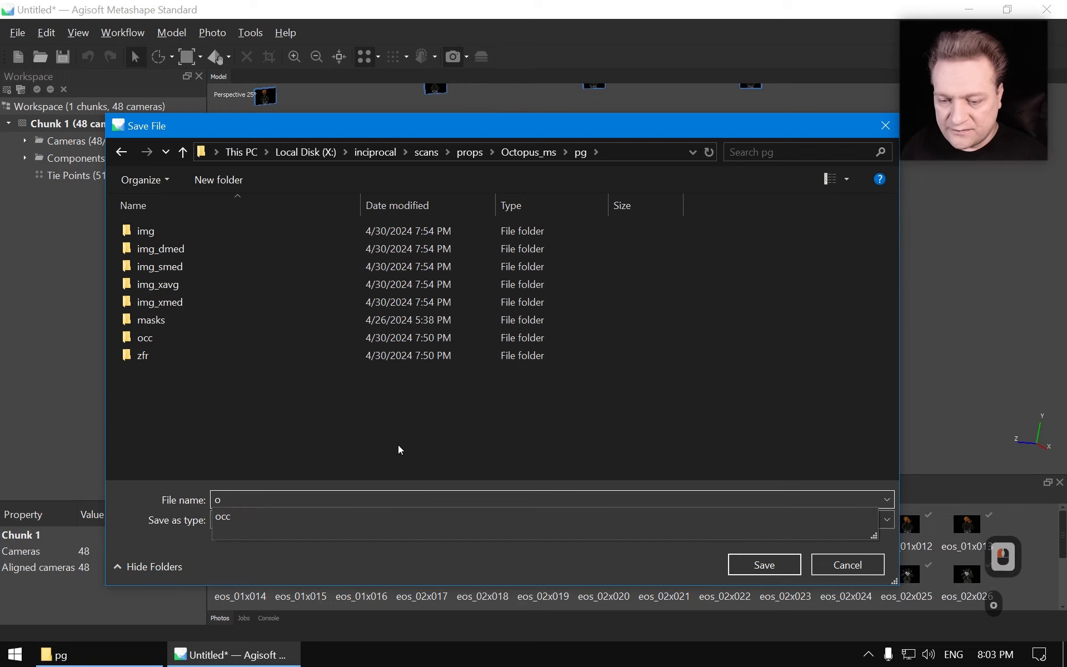
pyautogui.write('ctopus_ms')
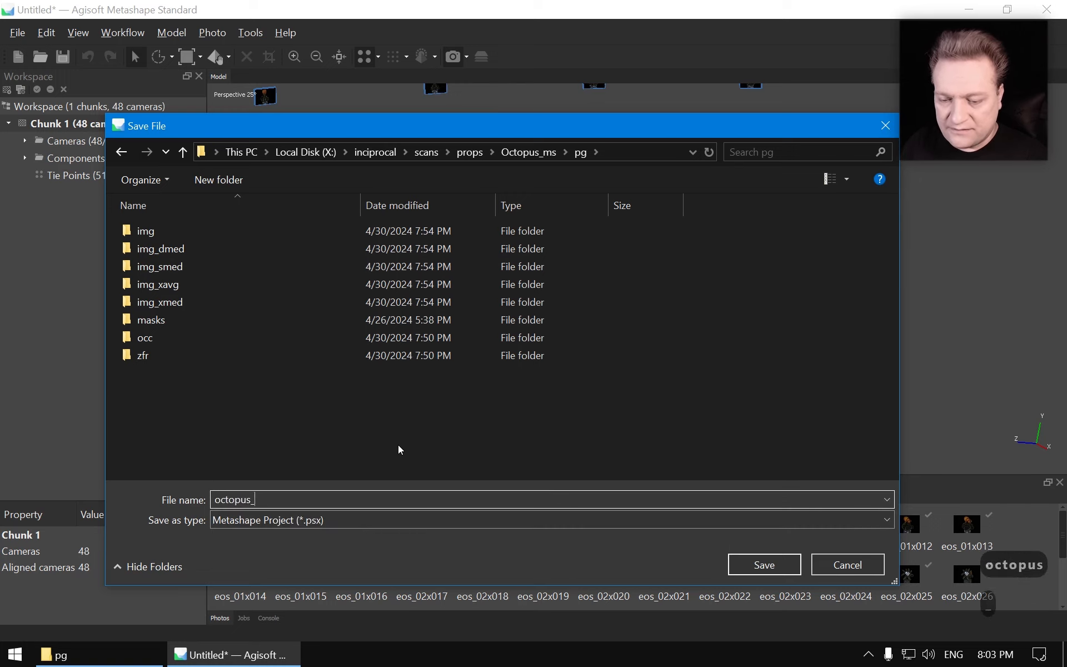
pyautogui.press('BackSpace')
pyautogui.press('BackSpace')
pyautogui.press('BackSpace')
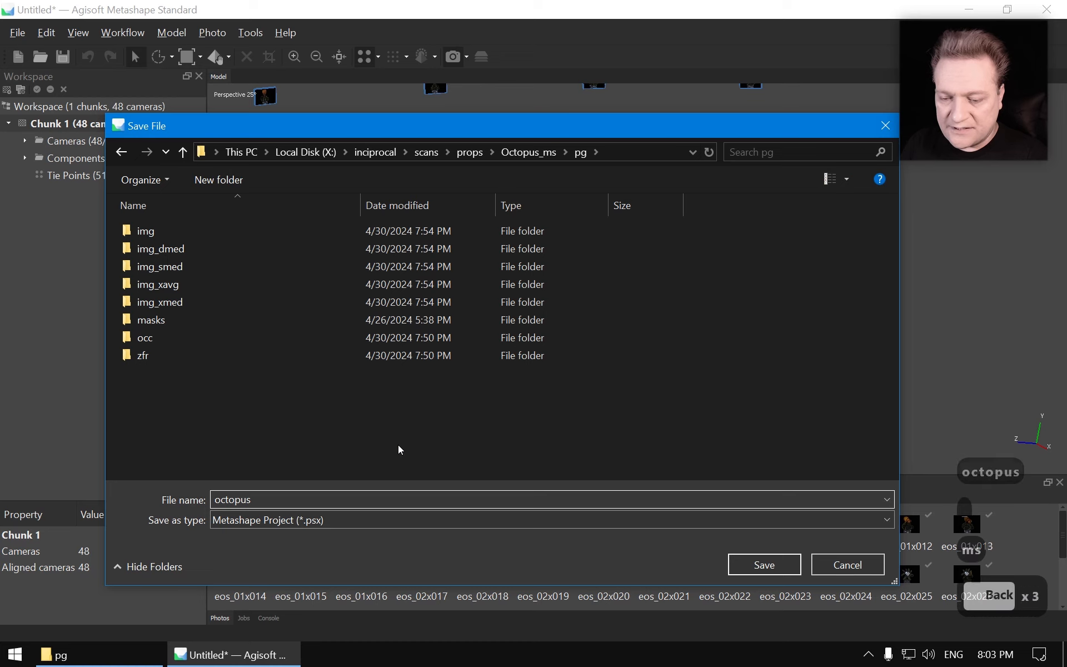
pyautogui.press('Tab')
pyautogui.press('Down')
pyautogui.press('Down')
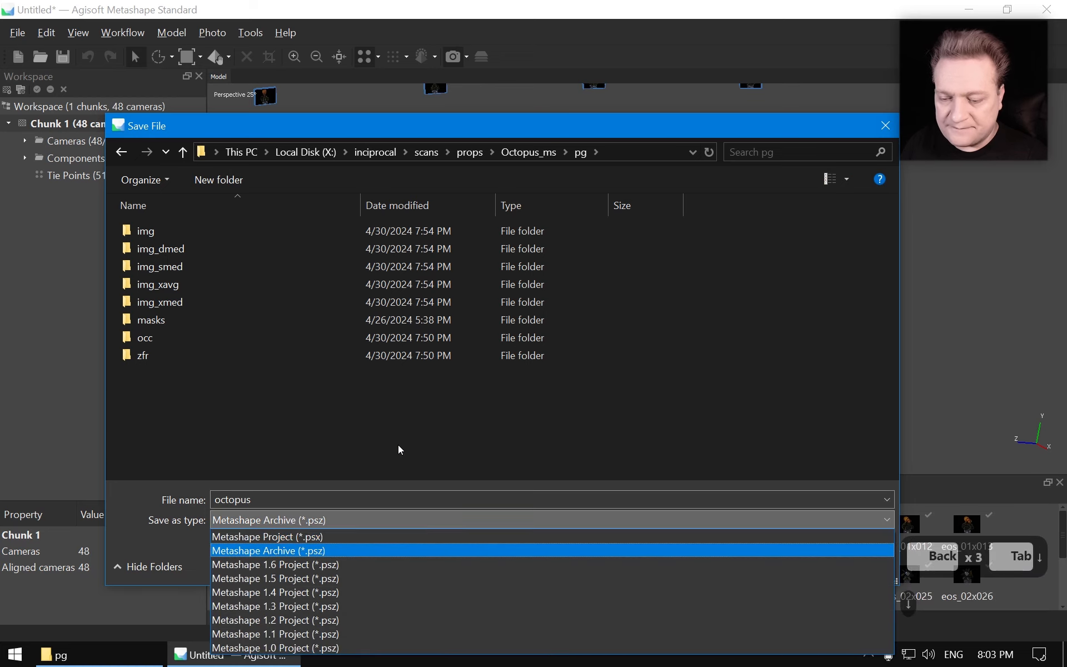
pyautogui.press('Return')
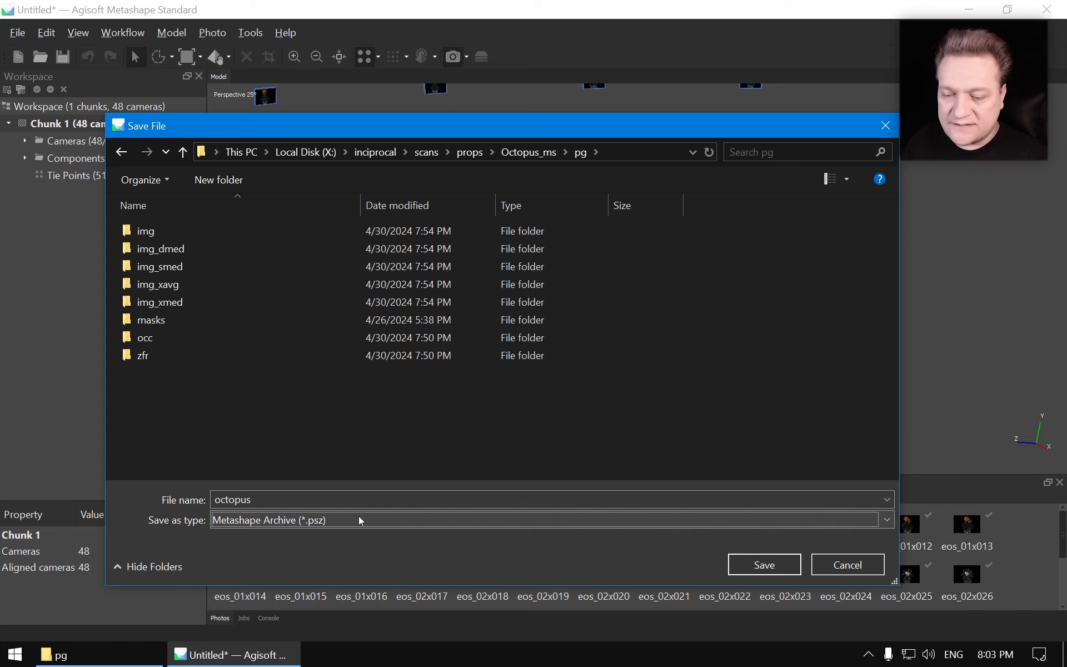
# Save the octopus project in the pg folder and export the cameras over the existing cameras XML file there.
pyautogui.click(773, 572)
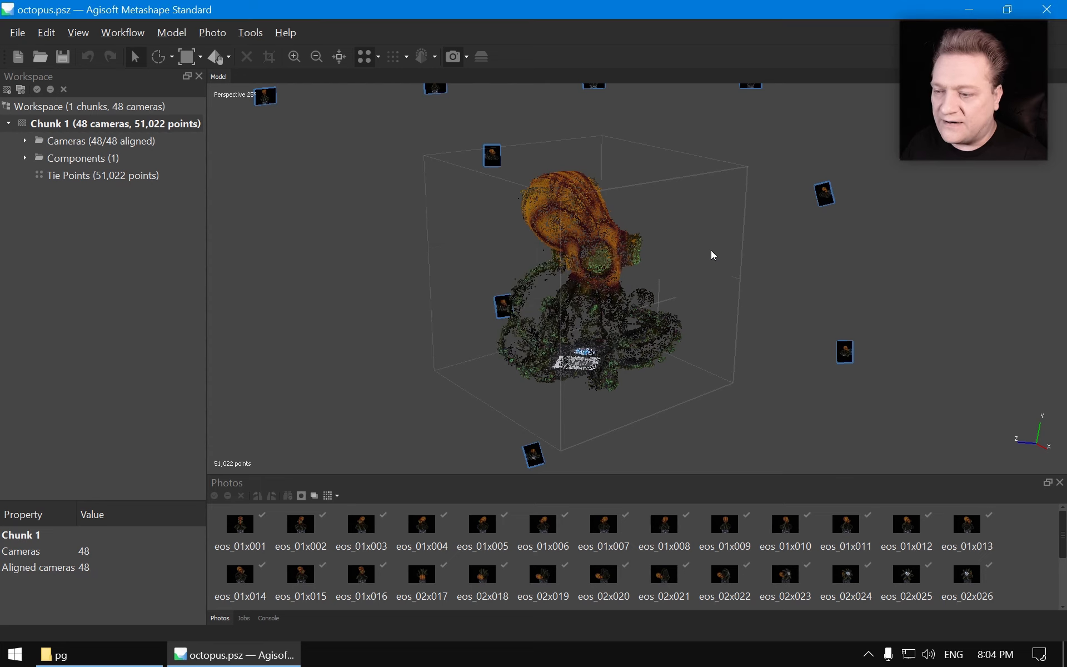
pyautogui.moveTo(688, 318); pyautogui.dragTo(674, 316, button='right')
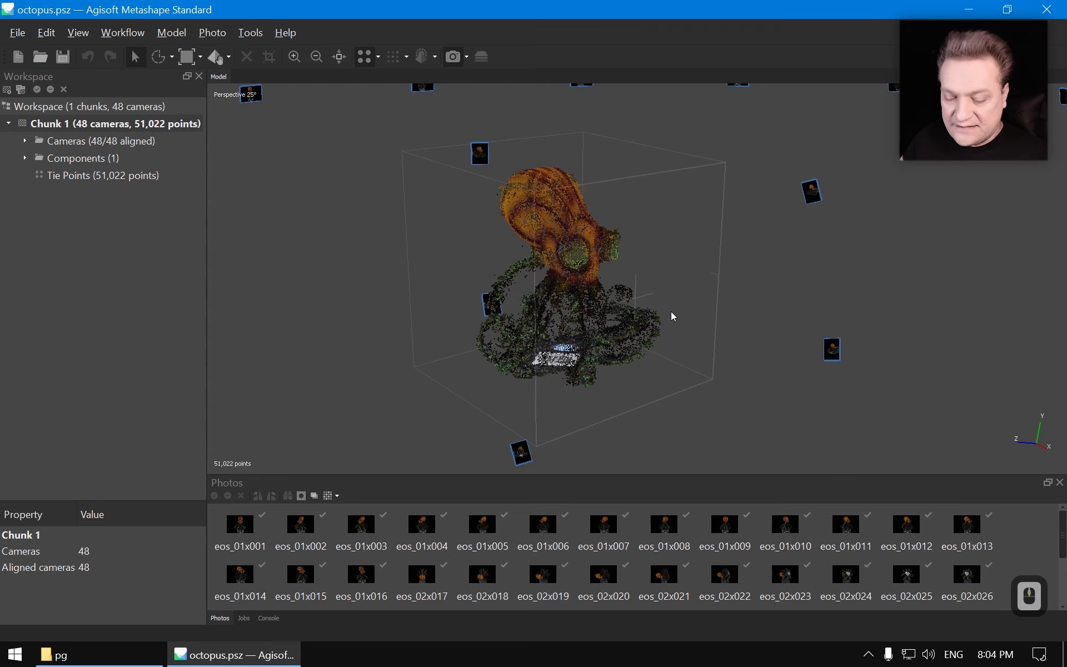
pyautogui.click(18, 32)
pyautogui.click(100, 159)
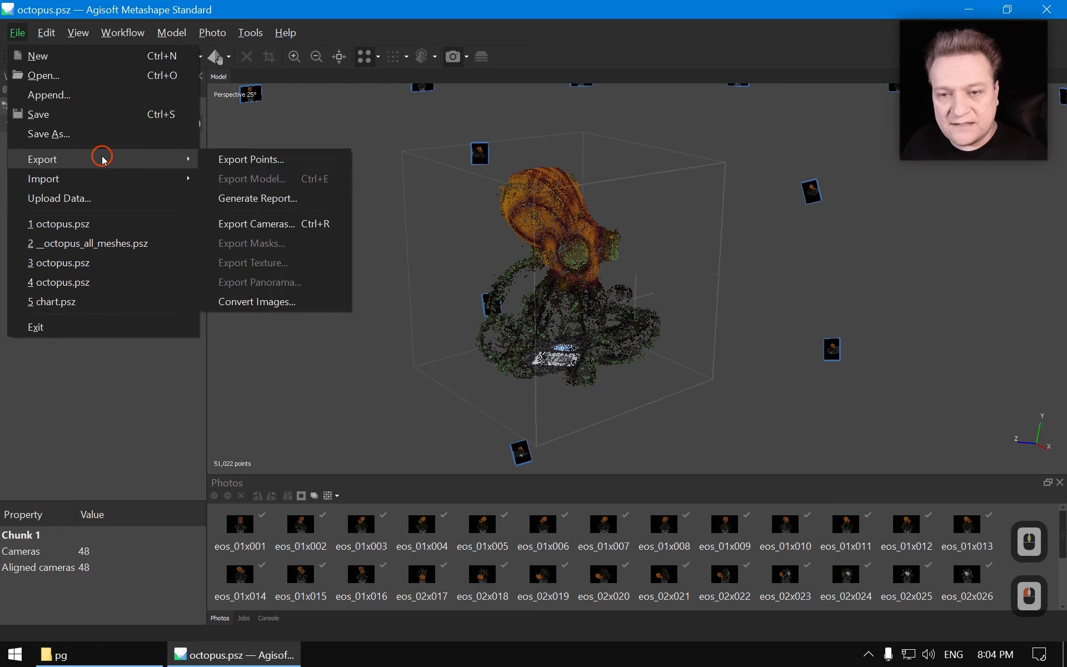
pyautogui.click(274, 226)
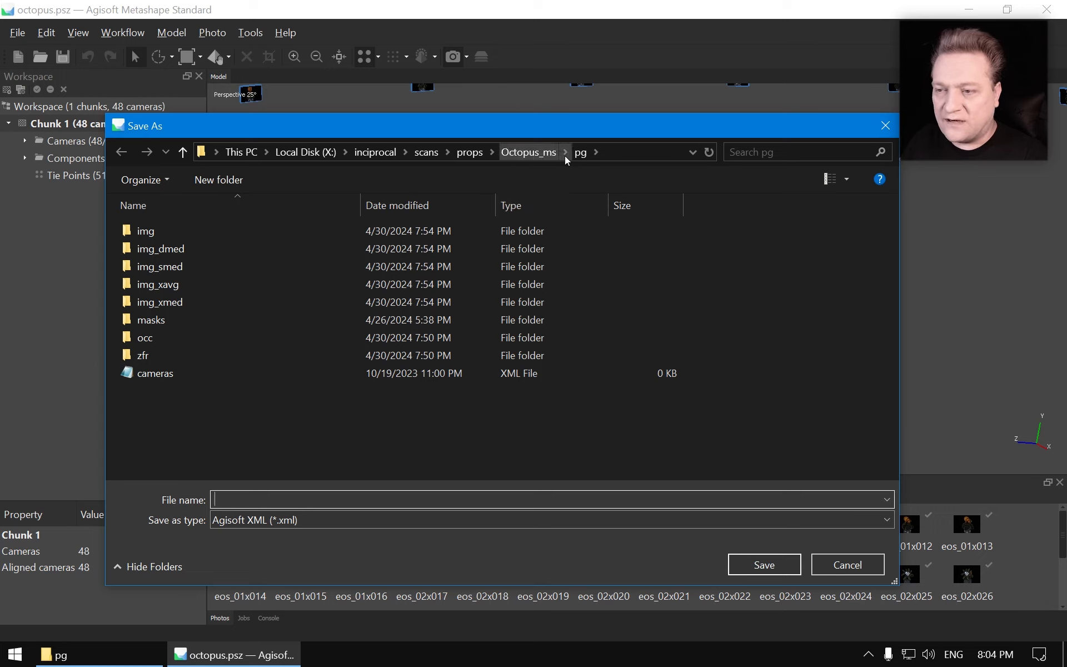
pyautogui.doubleClick(162, 378)
pyautogui.click(573, 335)
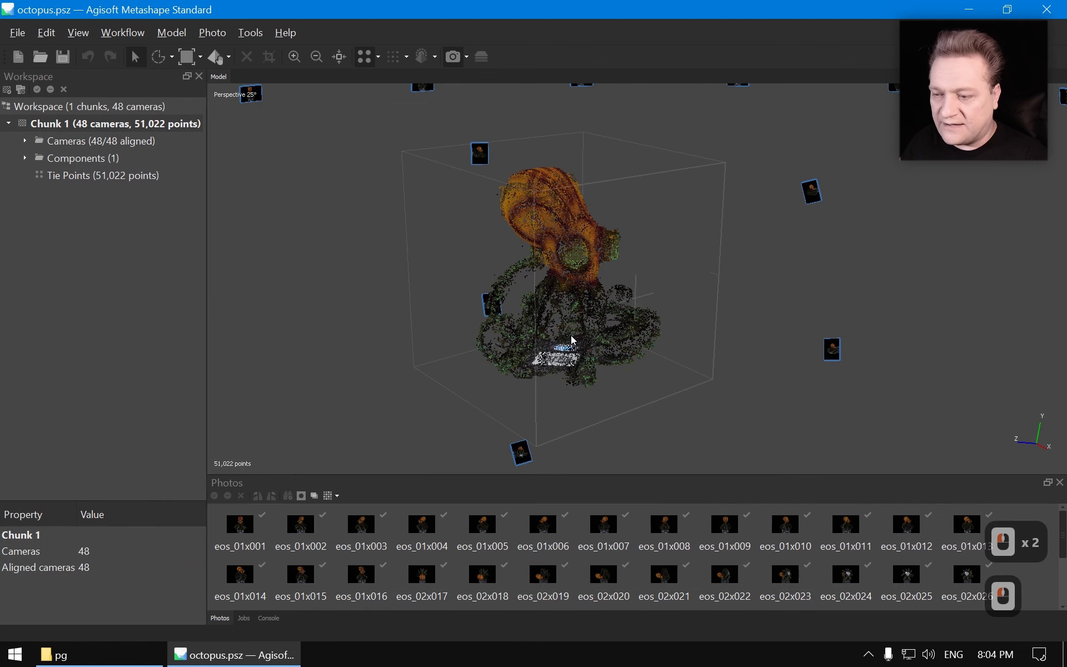
# Set up a mesh build with depth maps as the source data and Medium quality.
pyautogui.click(123, 32)
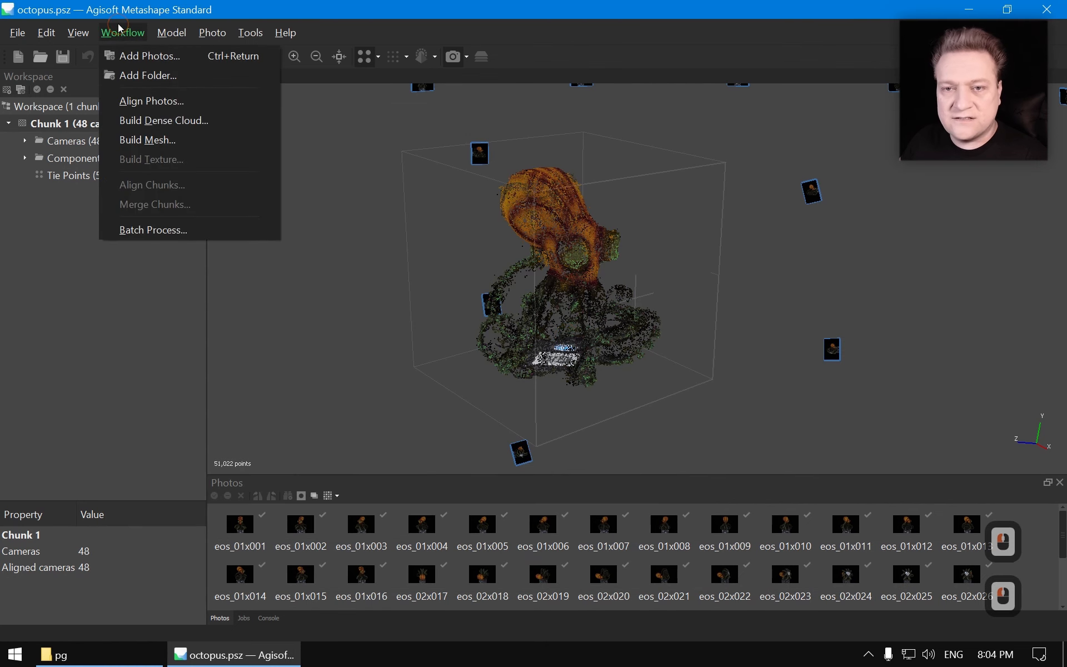
pyautogui.click(171, 140)
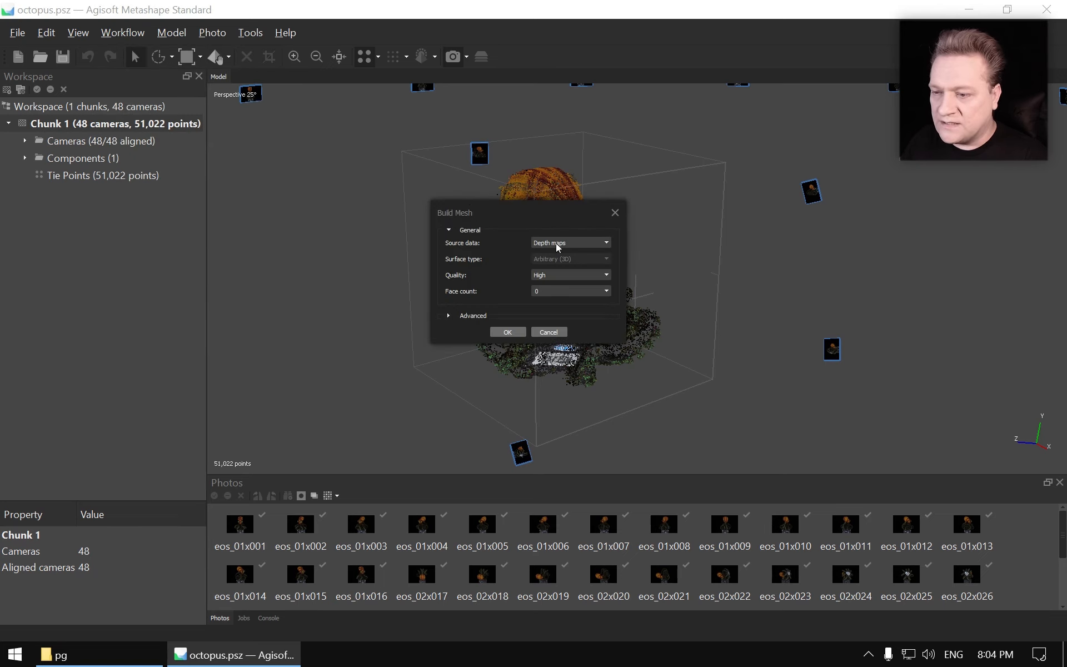
pyautogui.click(558, 275)
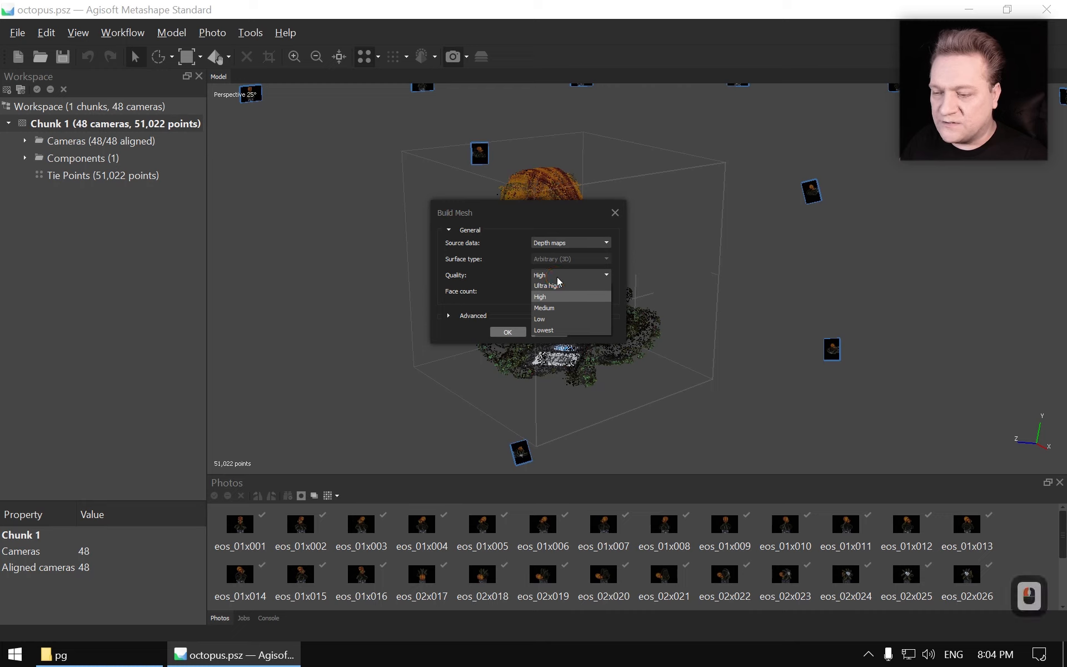
pyautogui.click(558, 308)
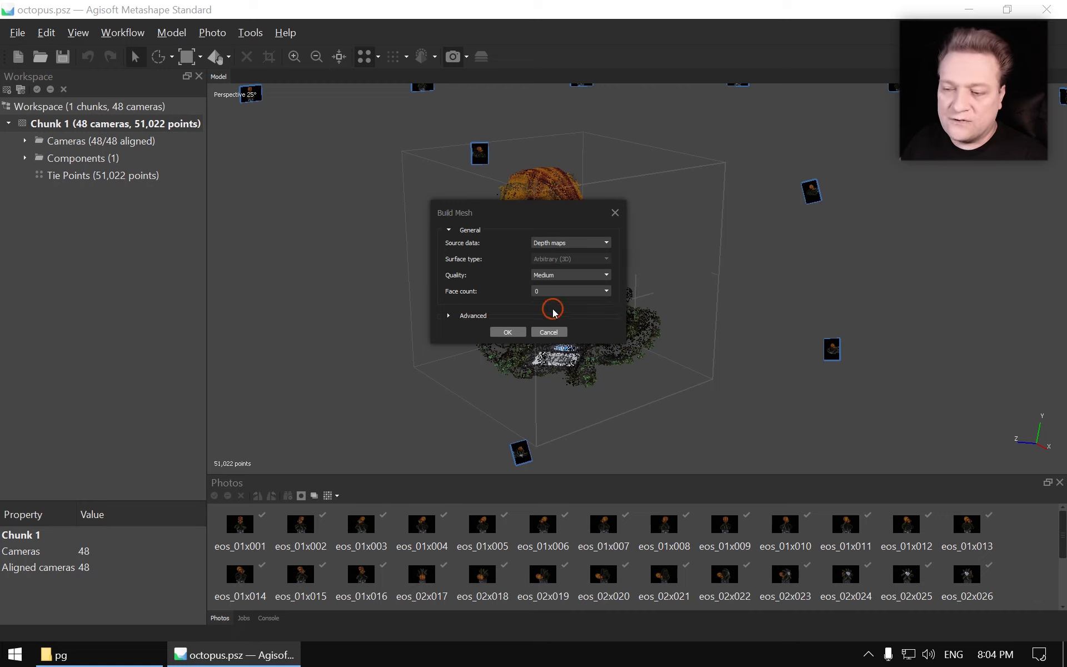
# Review the advanced mesh build options, keeping Extrapolated interpolation and Aggressive depth filtering.
pyautogui.doubleClick(458, 317)
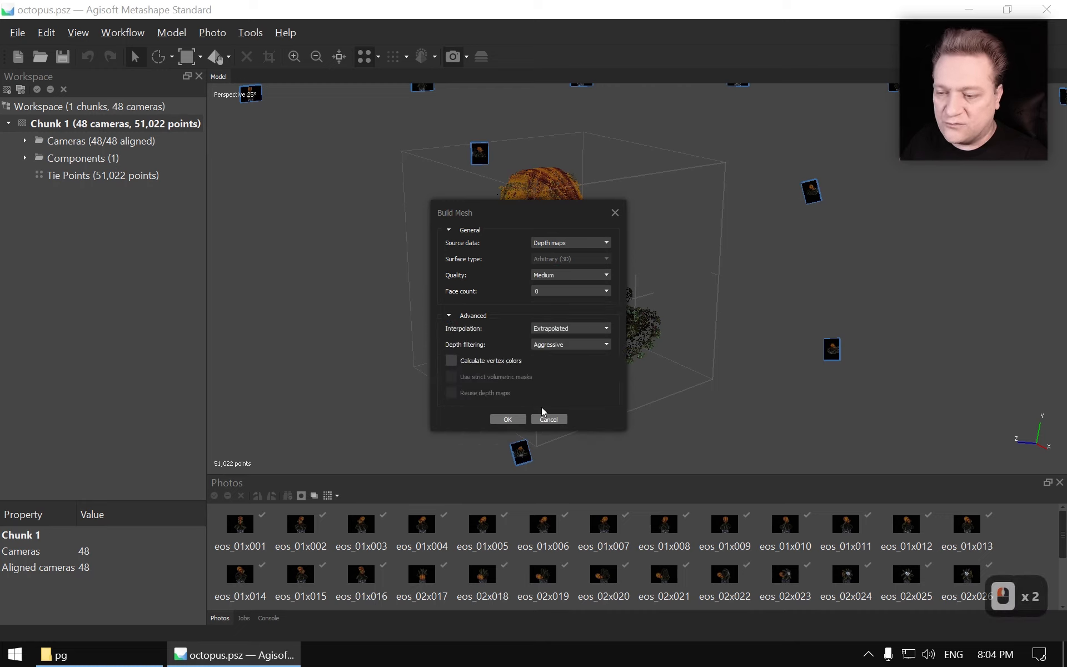
pyautogui.click(570, 330)
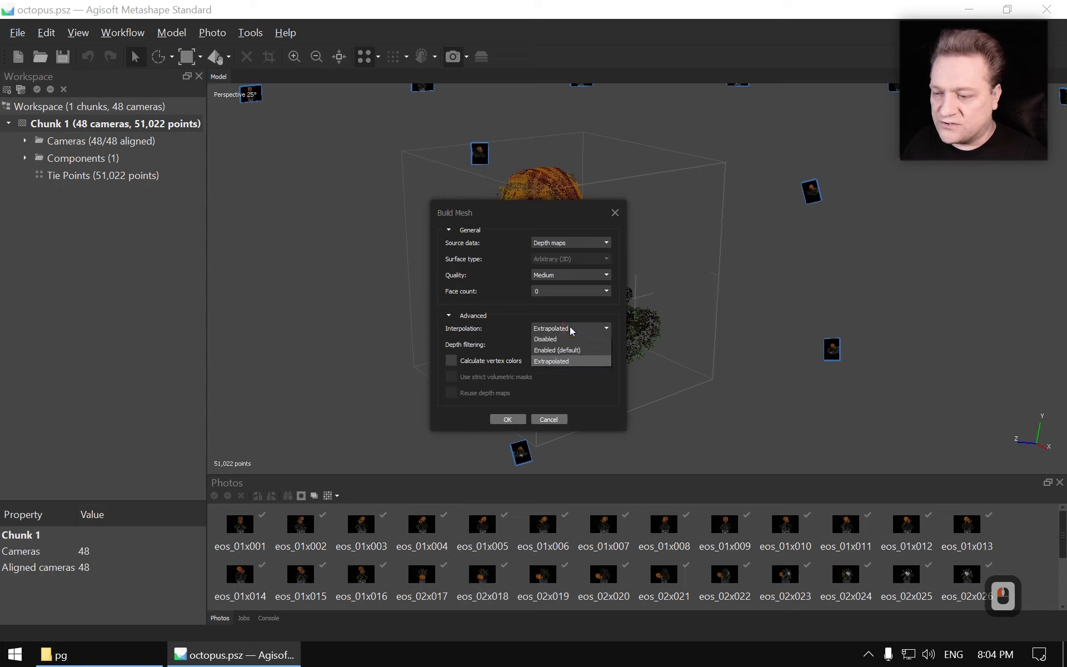
pyautogui.click(571, 331)
pyautogui.click(570, 347)
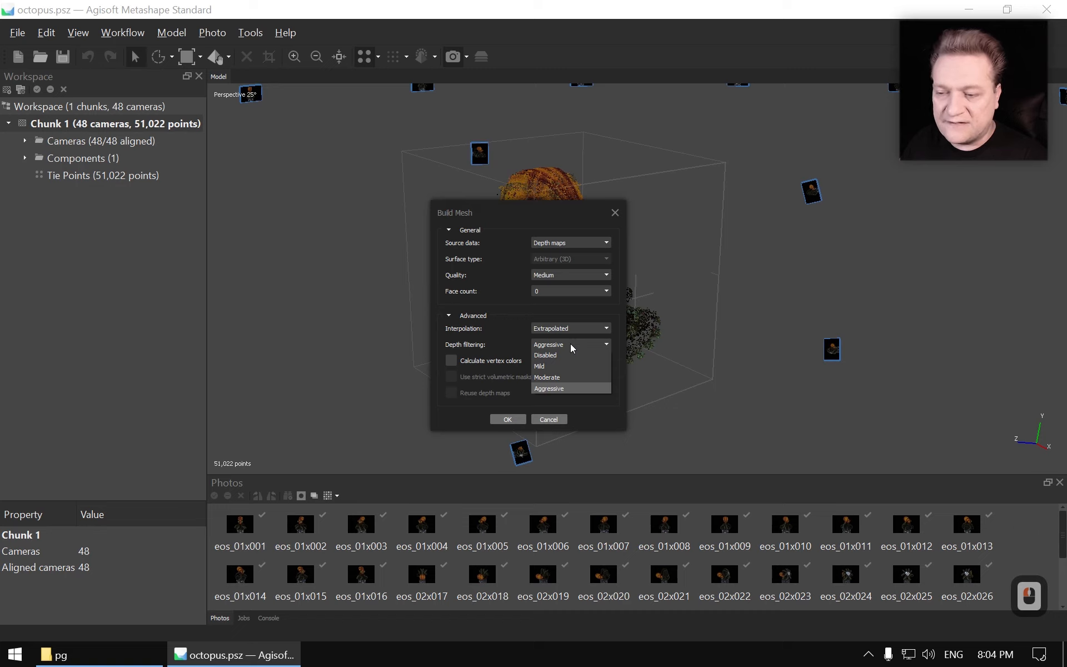
pyautogui.click(498, 344)
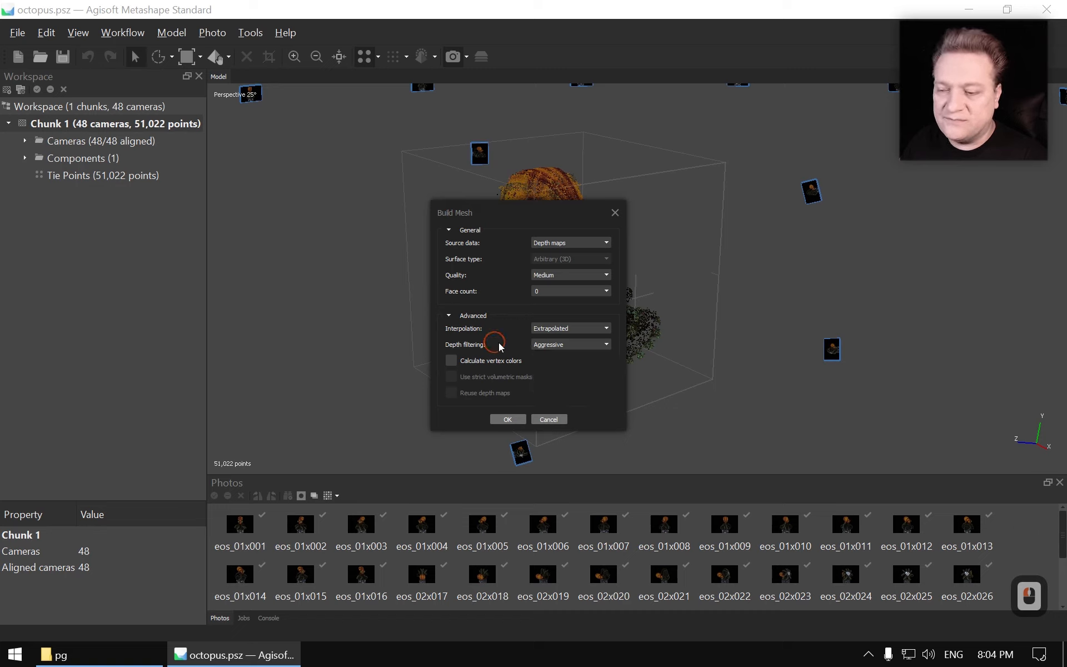
pyautogui.click(573, 345)
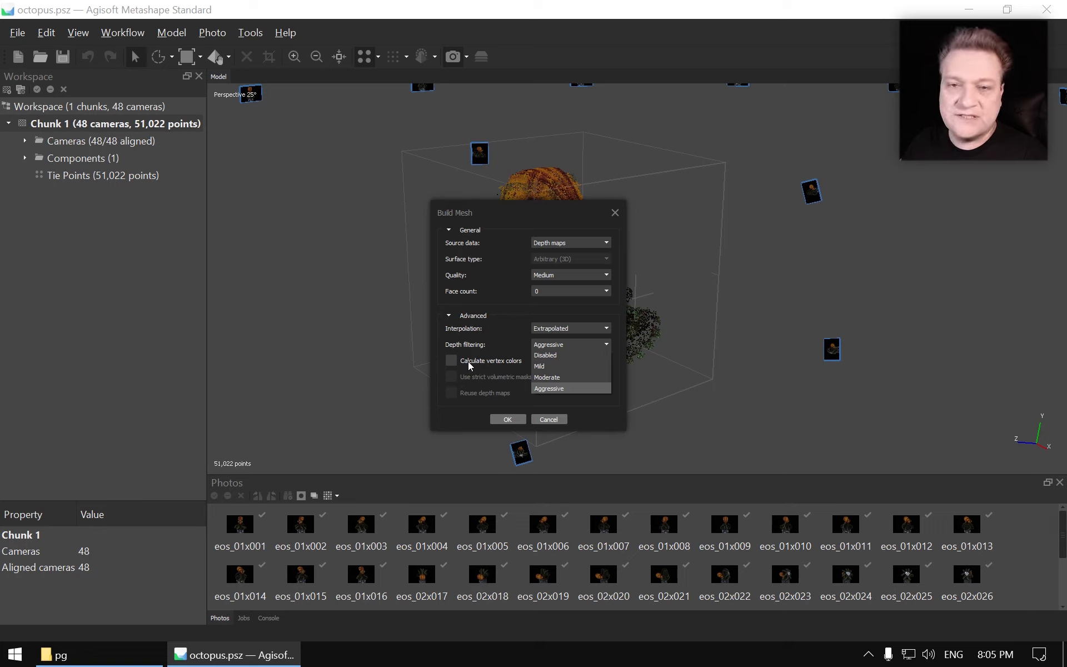
pyautogui.click(484, 344)
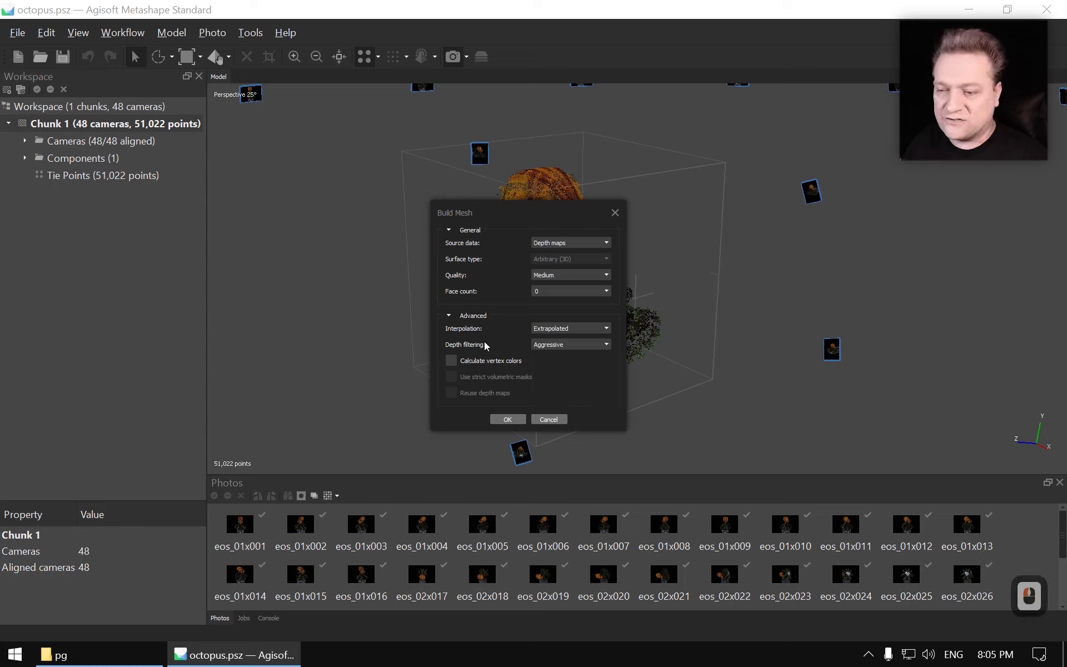
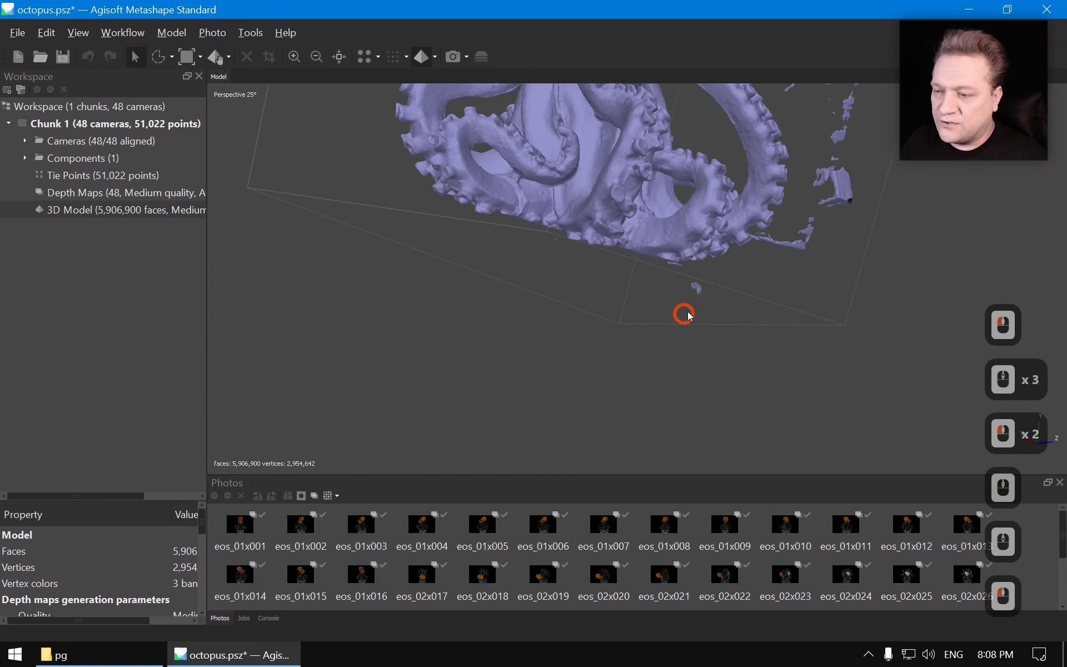
# Lasso and delete the loose mesh fragments below the octopus's base and beside its outer tentacle.
pyautogui.hotkey('alt', 'q')
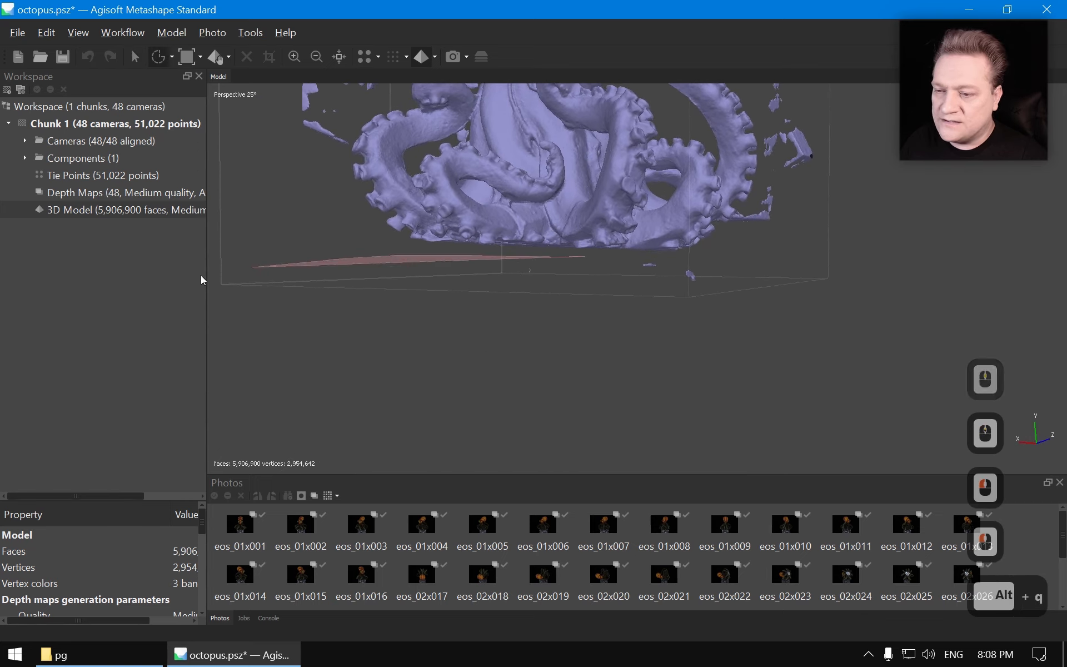
pyautogui.press('Delete')
pyautogui.scroll(-2, 732, 245)
pyautogui.moveTo(732, 245); pyautogui.dragTo(617, 324, button='middle')
pyautogui.scroll(2, 622, 319)
pyautogui.moveTo(616, 306); pyautogui.dragTo(567, 306)
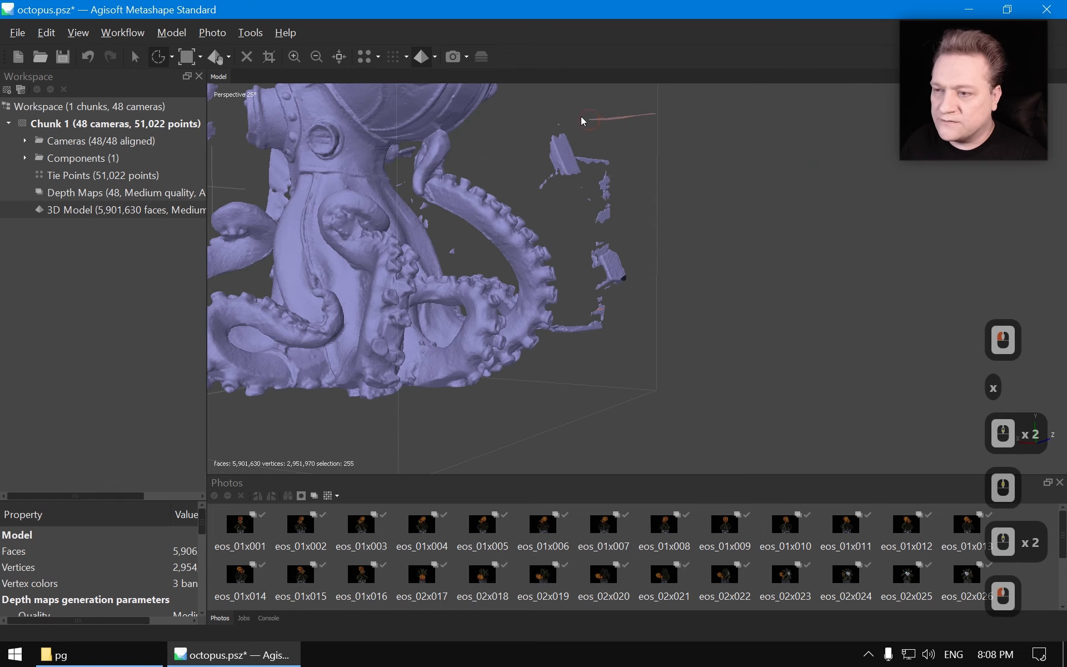
pyautogui.moveTo(581, 117)
pyautogui.mouseDown()
pyautogui.moveTo(520, 181)
pyautogui.moveTo(568, 278)
pyautogui.moveTo(778, 181)
pyautogui.moveTo(765, 211)
pyautogui.moveTo(650, 301)
pyautogui.moveTo(660, 284)
pyautogui.moveTo(522, 316)
pyautogui.moveTo(625, 336)
pyautogui.moveTo(701, 398)
pyautogui.moveTo(684, 293)
pyautogui.moveTo(723, 271)
pyautogui.moveTo(658, 288)
pyautogui.moveTo(663, 334)
pyautogui.mouseUp()
pyautogui.press('Delete')
# Lasso and delete the floating slabs and fragments around the upper tentacles, as seen from above the octopus's head.
pyautogui.press('v')
pyautogui.hotkey('alt', 'q')
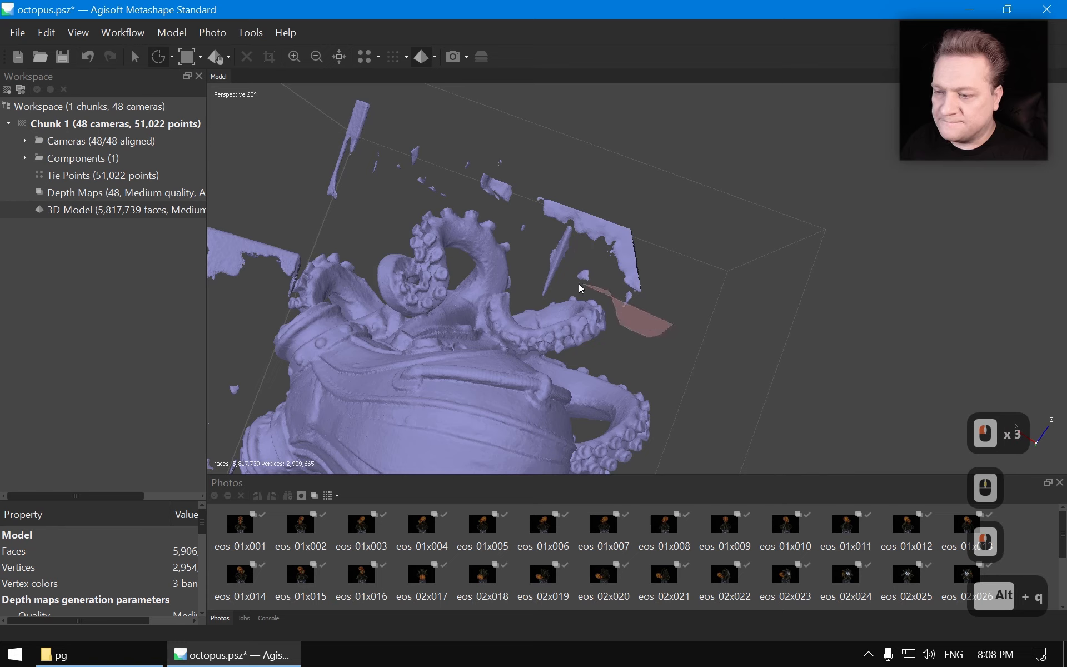
pyautogui.moveTo(579, 286)
pyautogui.mouseDown()
pyautogui.moveTo(552, 298)
pyautogui.moveTo(492, 206)
pyautogui.moveTo(306, 196)
pyautogui.moveTo(667, 139)
pyautogui.mouseUp()
pyautogui.press('Delete')
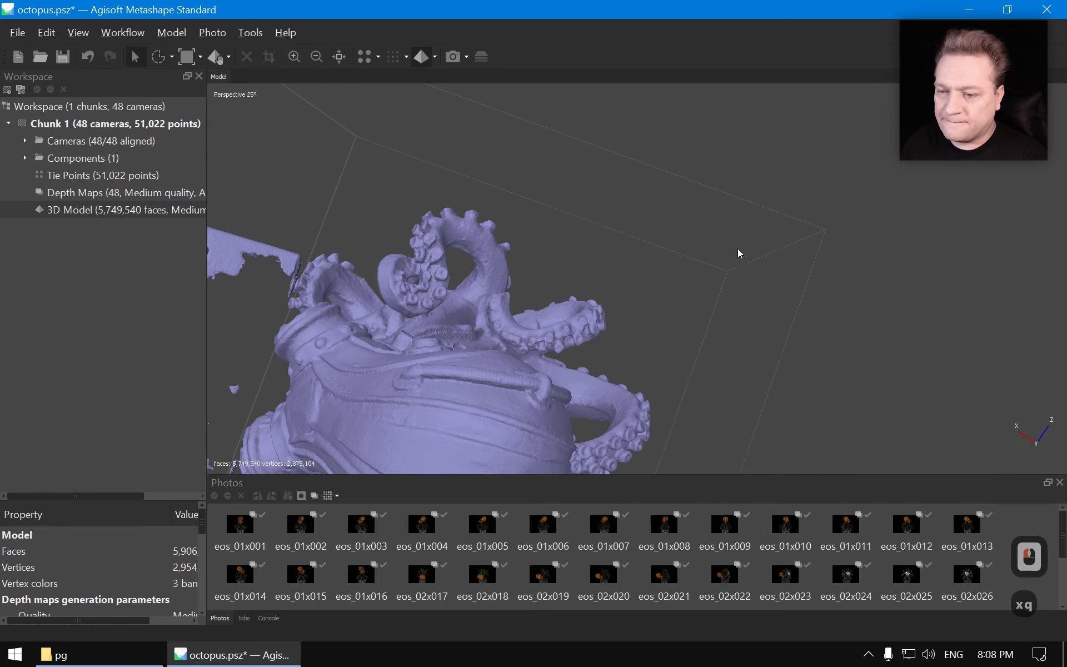
# Lasso and delete the floating mesh slab closest to the octopus's helmet.
pyautogui.scroll(-3, 779, 261)
pyautogui.moveTo(826, 279); pyautogui.dragTo(648, 322)
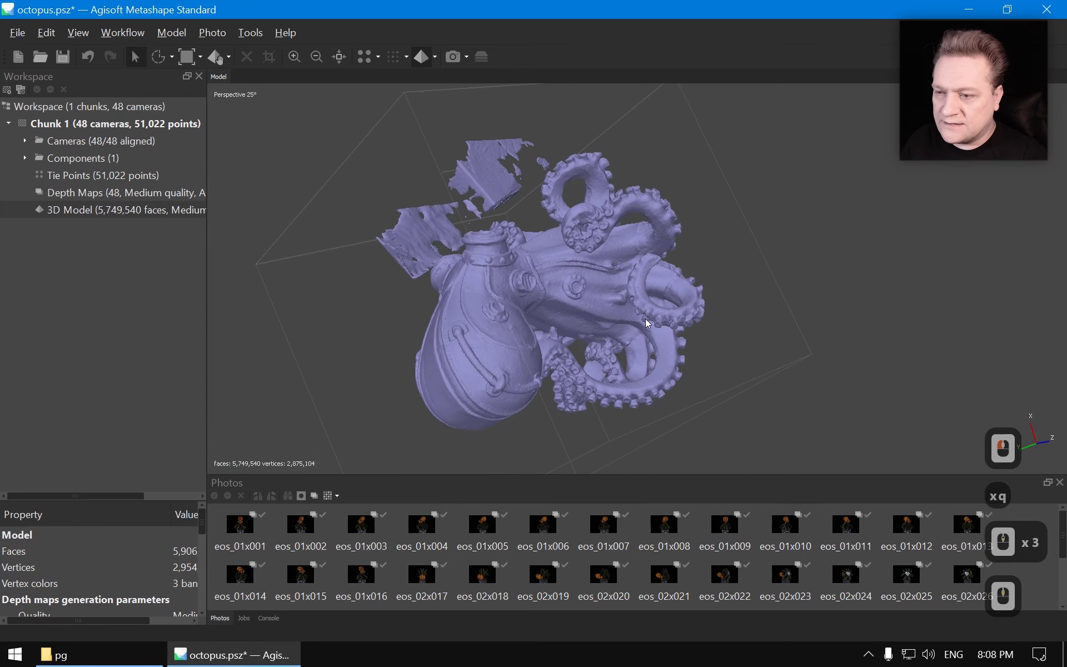
pyautogui.moveTo(455, 215)
pyautogui.mouseDown()
pyautogui.moveTo(489, 215)
pyautogui.moveTo(535, 190)
pyautogui.moveTo(539, 169)
pyautogui.moveTo(385, 151)
pyautogui.moveTo(497, 145)
pyautogui.mouseUp()
pyautogui.press('Delete')
# Lasso and delete the small loose fragment next to the looped tentacle.
pyautogui.scroll(5, 555, 254)
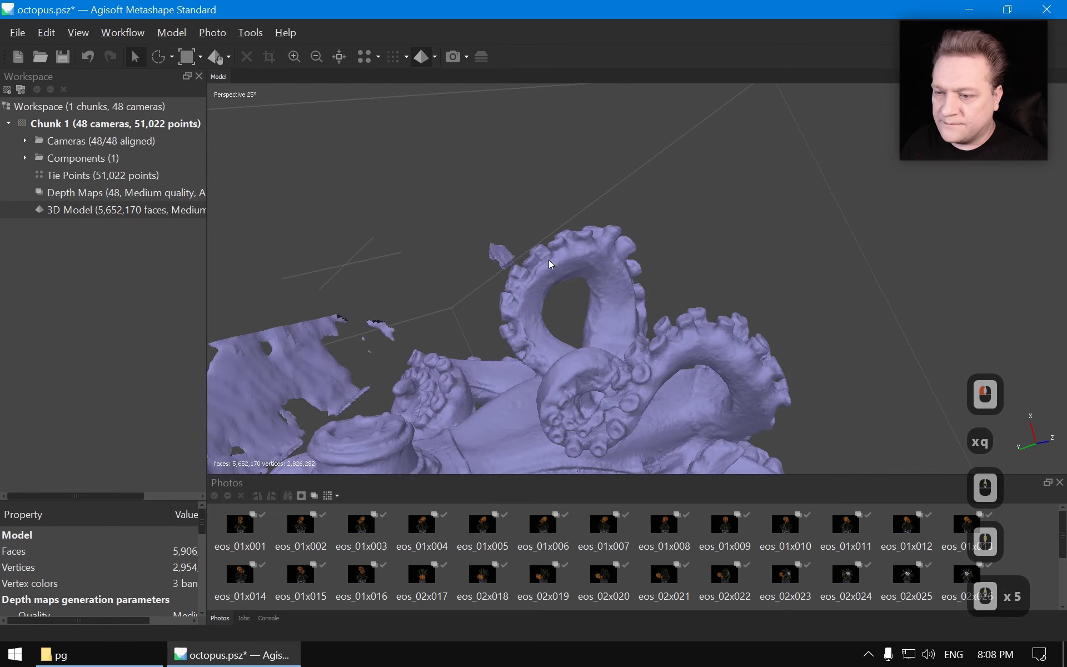
pyautogui.moveTo(555, 244)
pyautogui.mouseDown()
pyautogui.moveTo(570, 245)
pyautogui.moveTo(543, 232)
pyautogui.moveTo(498, 245)
pyautogui.moveTo(501, 272)
pyautogui.moveTo(474, 185)
pyautogui.mouseUp()
pyautogui.hotkey('alt', 'q')
pyautogui.press('x')
pyautogui.press('q')
# Lasso and delete the remaining floating slab and the small pieces around it beside the octopus.
pyautogui.moveTo(528, 200); pyautogui.dragTo(651, 150, button='middle')
pyautogui.scroll(-4, 651, 153)
pyautogui.moveTo(650, 273); pyautogui.dragTo(664, 305)
pyautogui.hotkey('alt', 'q')
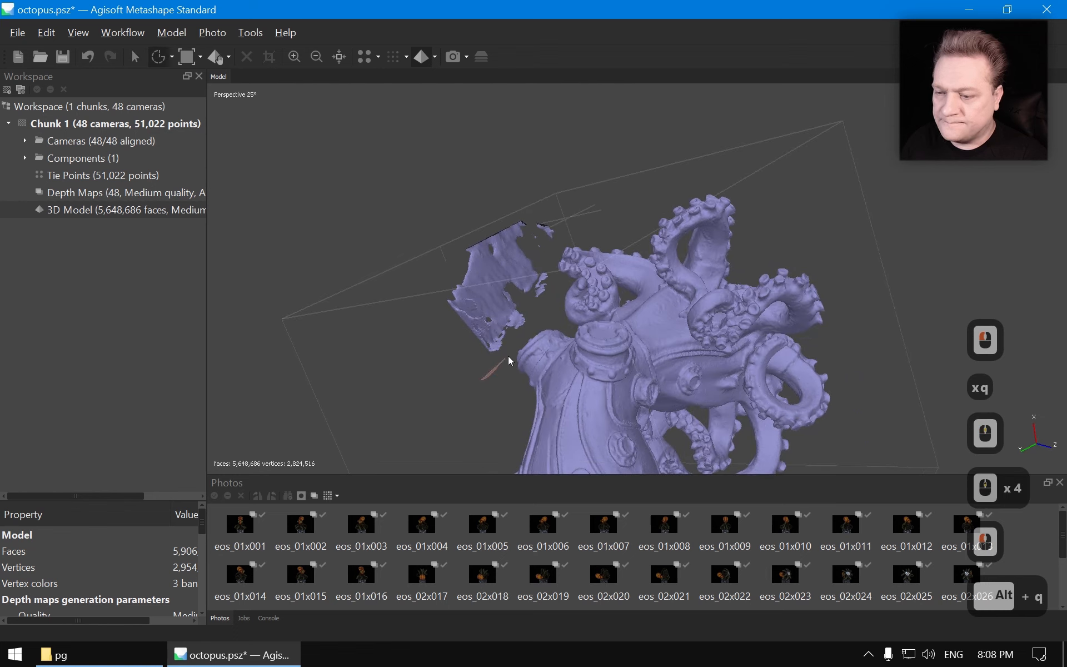
pyautogui.moveTo(508, 356)
pyautogui.mouseDown()
pyautogui.moveTo(544, 300)
pyautogui.moveTo(551, 263)
pyautogui.moveTo(524, 171)
pyautogui.moveTo(373, 288)
pyautogui.mouseUp()
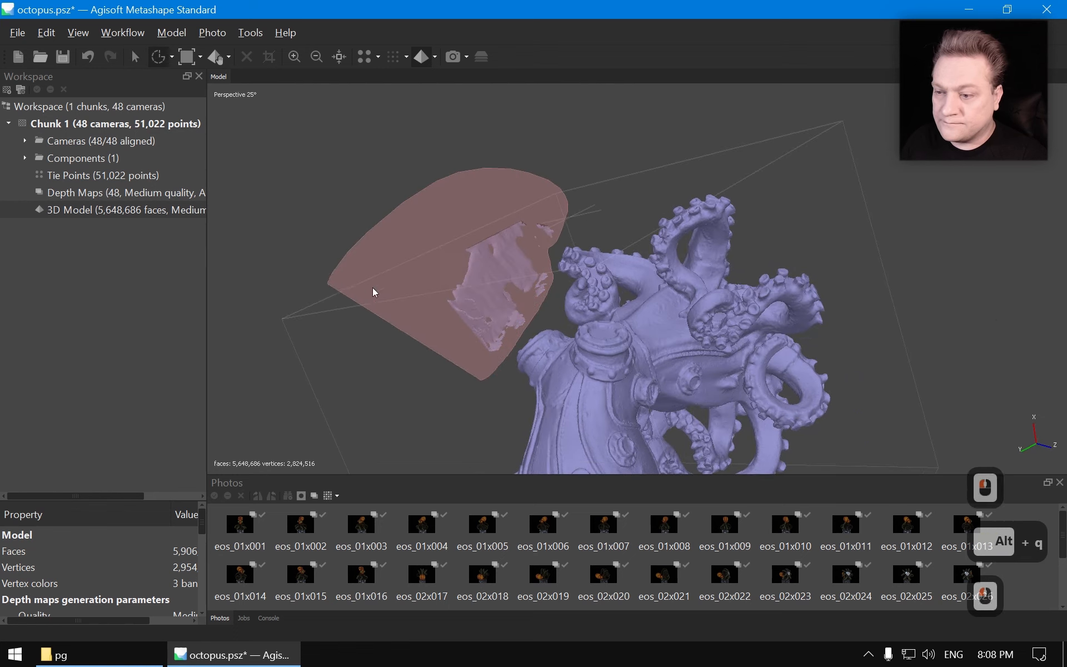
pyautogui.press('x')
pyautogui.press('q')
# Examine the cleaned octopus mesh from several angles, including the helmet, head and tentacles.
pyautogui.scroll(-4, 667, 322)
pyautogui.moveTo(710, 312); pyautogui.dragTo(664, 239)
pyautogui.moveTo(669, 258)
pyautogui.mouseDown()
pyautogui.moveTo(673, 216)
pyautogui.moveTo(674, 257)
pyautogui.moveTo(623, 329)
pyautogui.moveTo(659, 262)
pyautogui.moveTo(682, 286)
pyautogui.mouseUp()
pyautogui.scroll(4, 675, 256)
pyautogui.scroll(4, 652, 285)
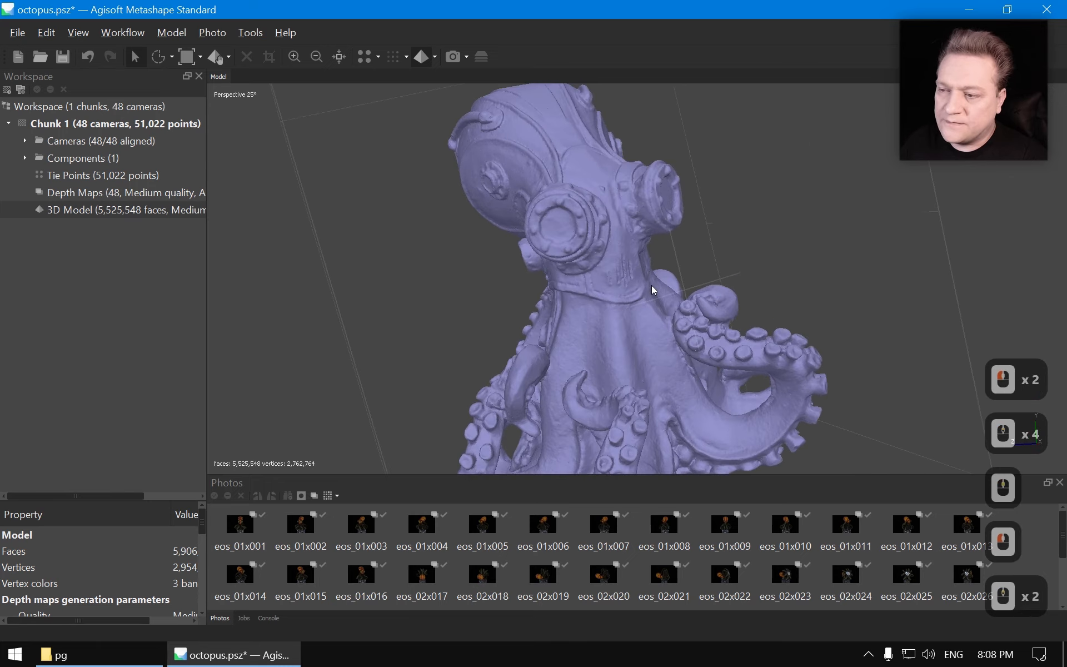
pyautogui.scroll(-2, 652, 285)
pyautogui.moveTo(596, 266); pyautogui.dragTo(543, 298)
pyautogui.scroll(2, 588, 320)
pyautogui.scroll(-4, 557, 349)
pyautogui.scroll(3, 616, 331)
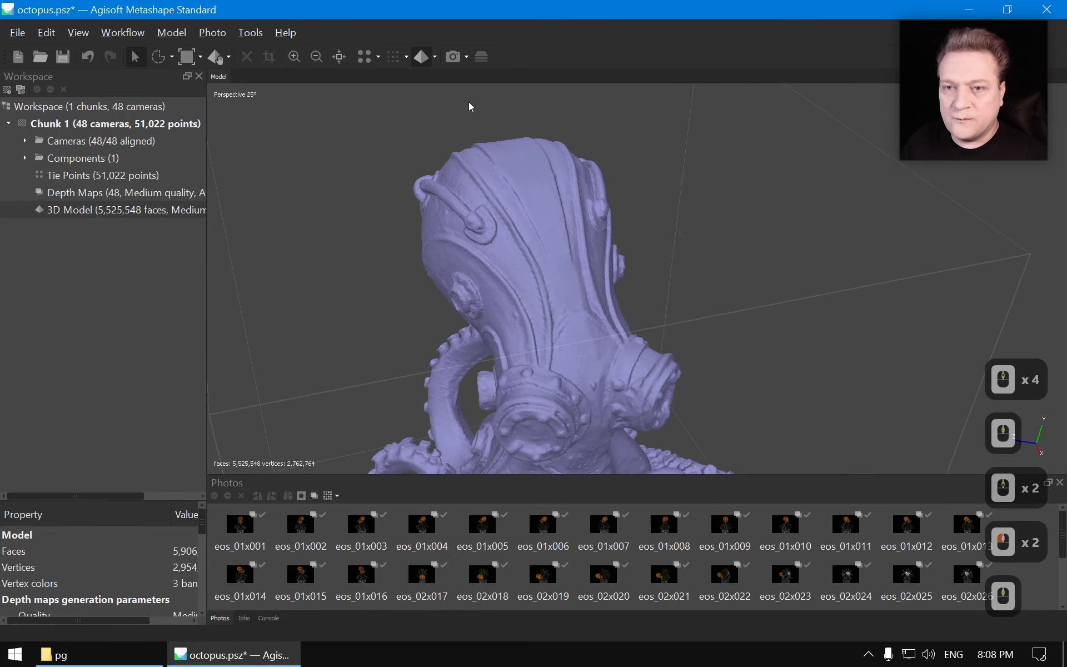
# Check the face count choices in the Build Mesh settings and close them without rebuilding the mesh.
pyautogui.click(123, 33)
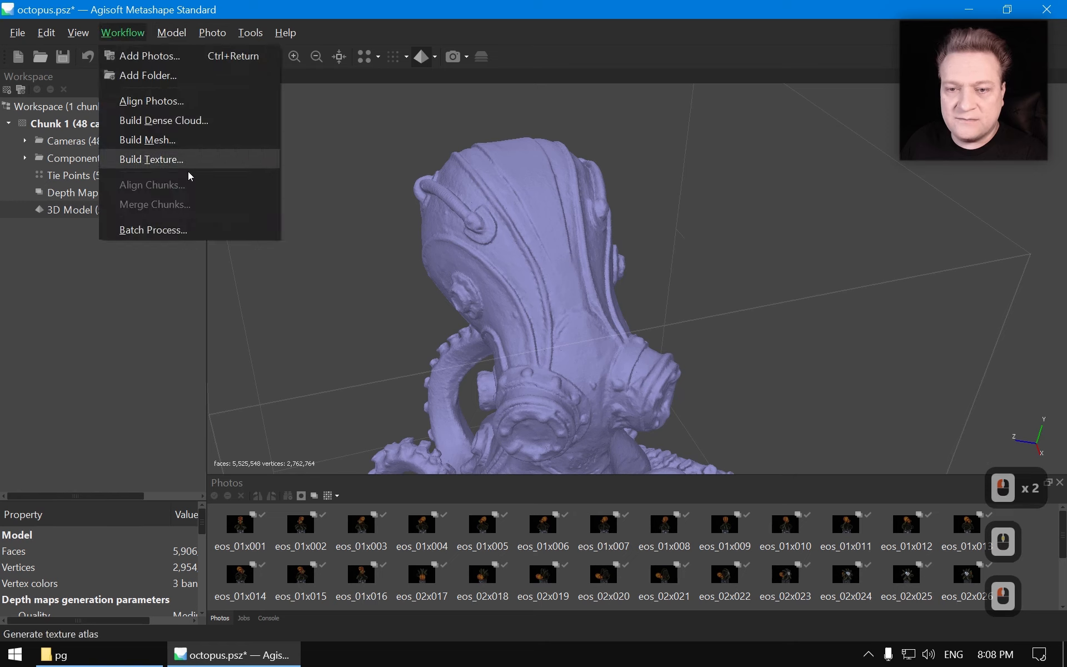
pyautogui.click(161, 140)
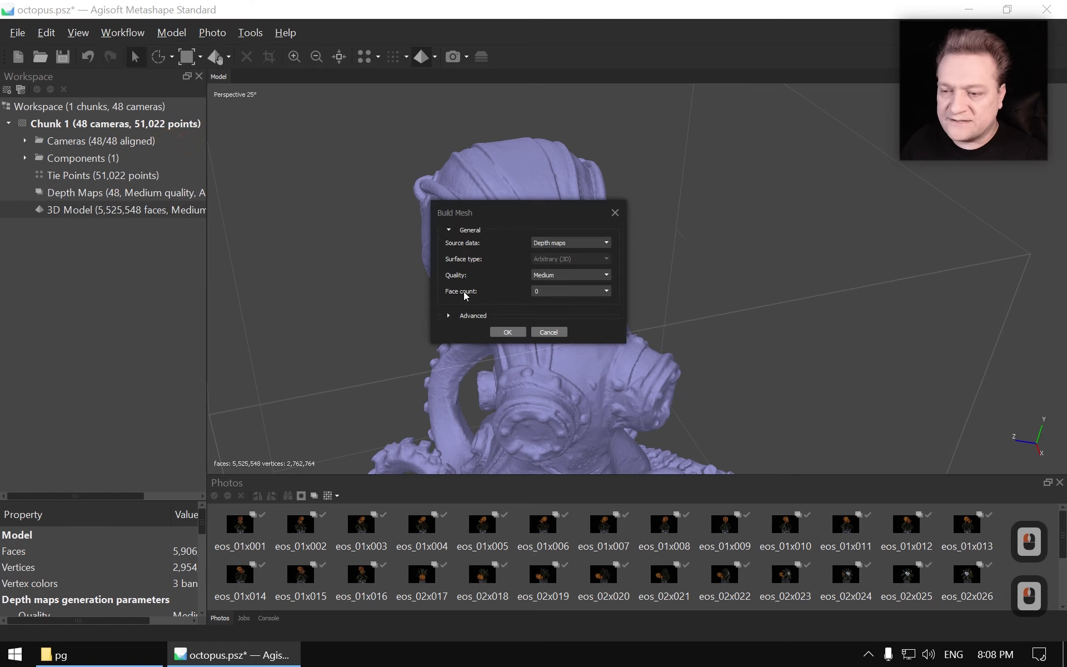
pyautogui.click(607, 291)
pyautogui.click(607, 291)
pyautogui.click(616, 213)
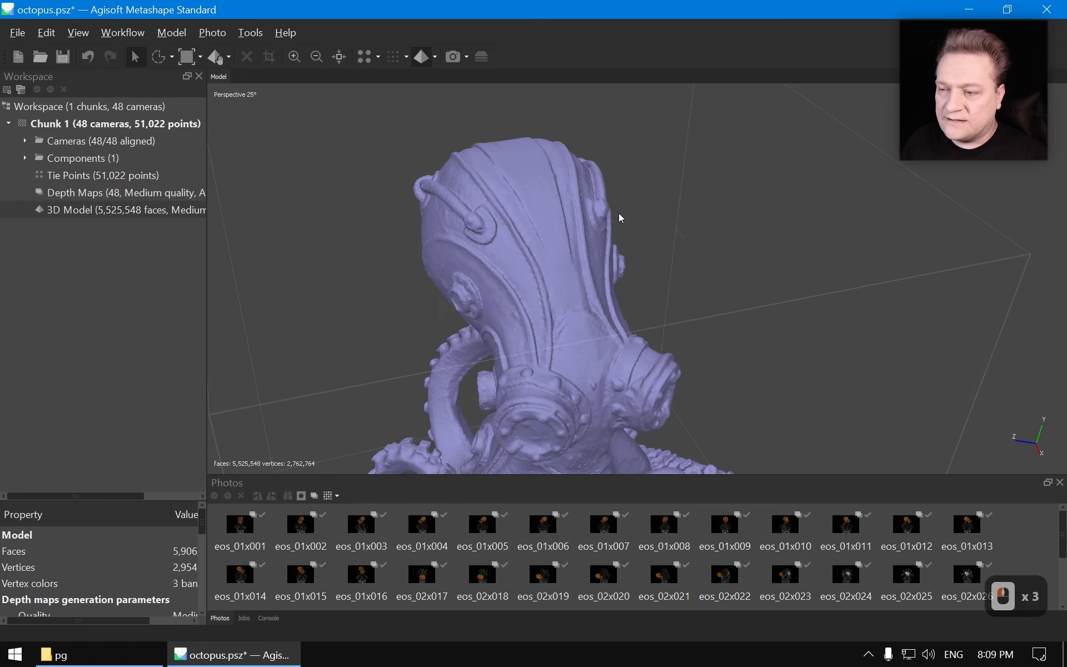
# Display the model as wireframe and examine the triangle density on the octopus's head up close.
pyautogui.scroll(-1, 590, 226)
pyautogui.click(433, 56)
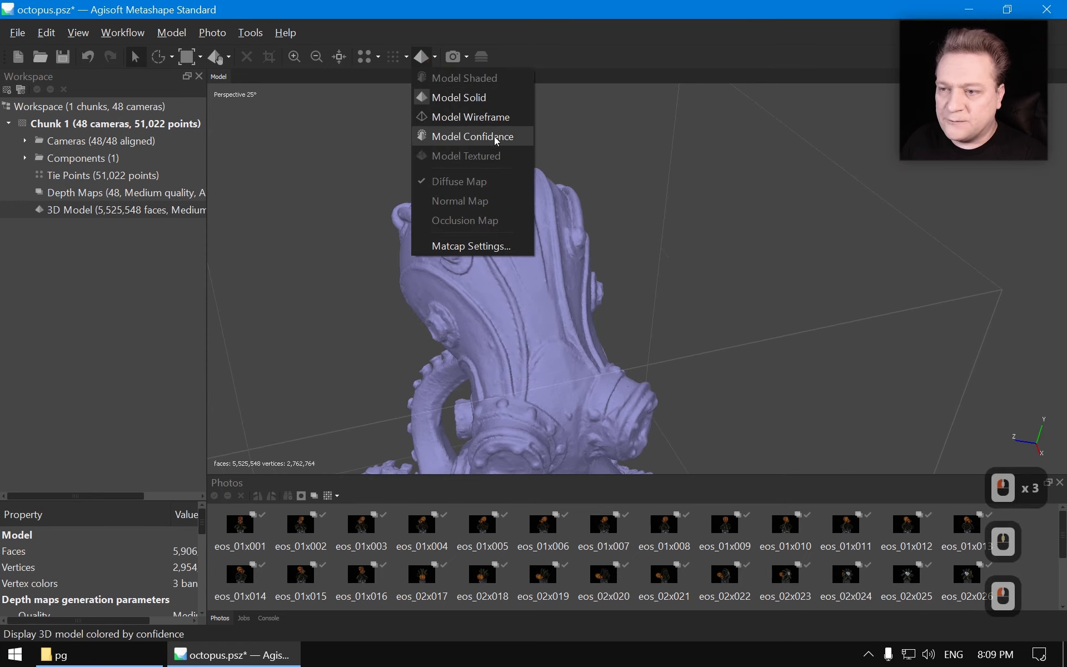
pyautogui.click(483, 123)
pyautogui.scroll(7, 532, 219)
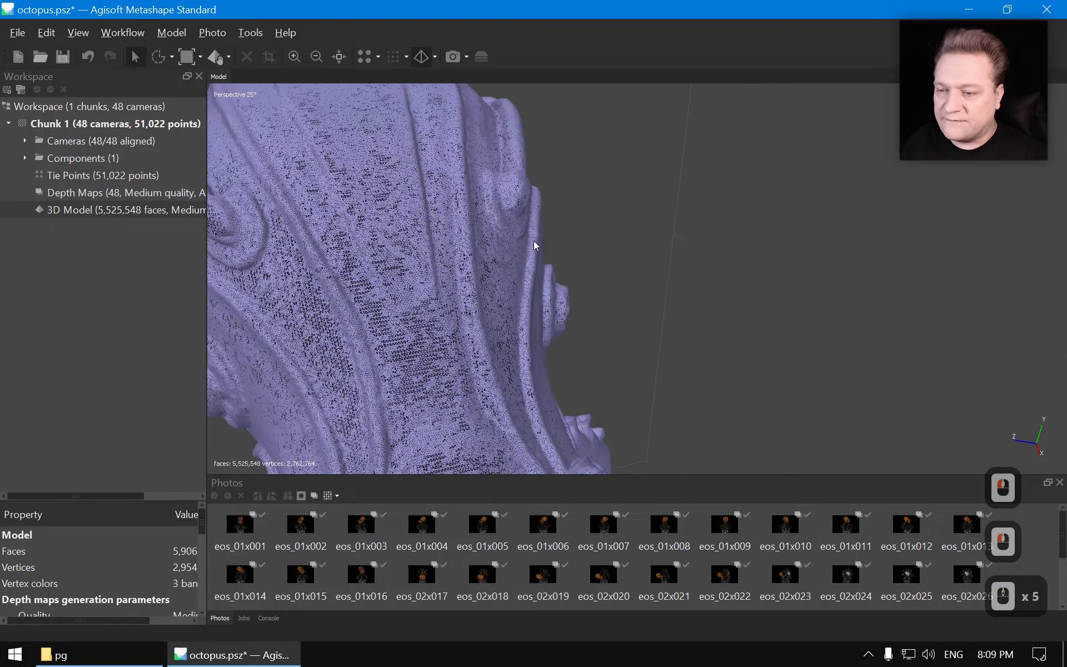
pyautogui.moveTo(435, 274); pyautogui.dragTo(612, 245)
pyautogui.scroll(4, 618, 254)
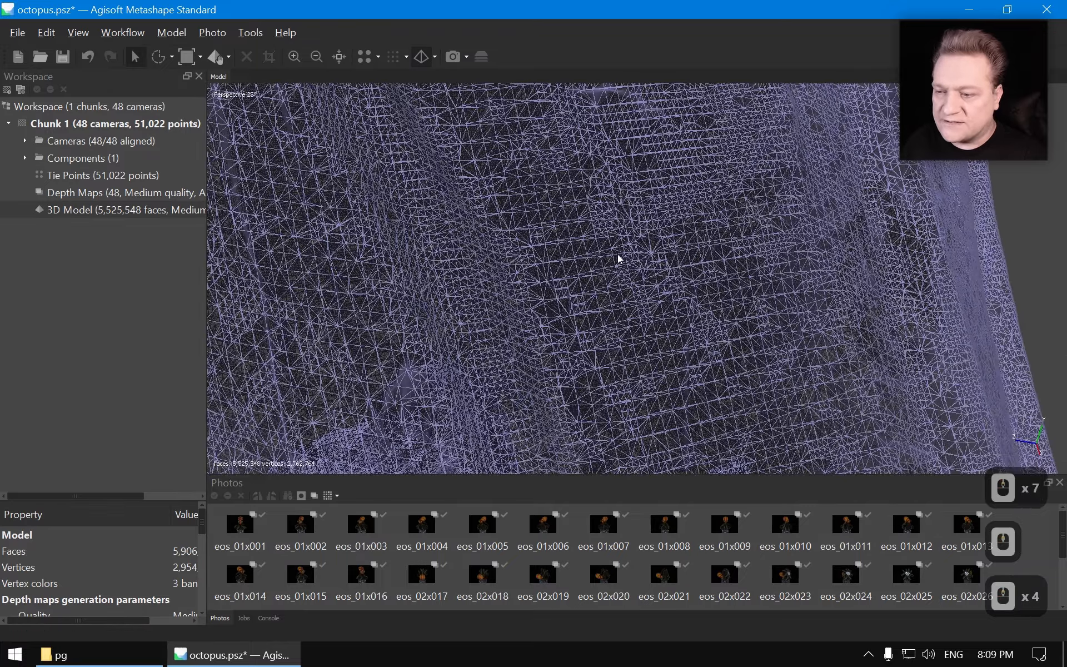
pyautogui.moveTo(626, 258); pyautogui.dragTo(452, 207)
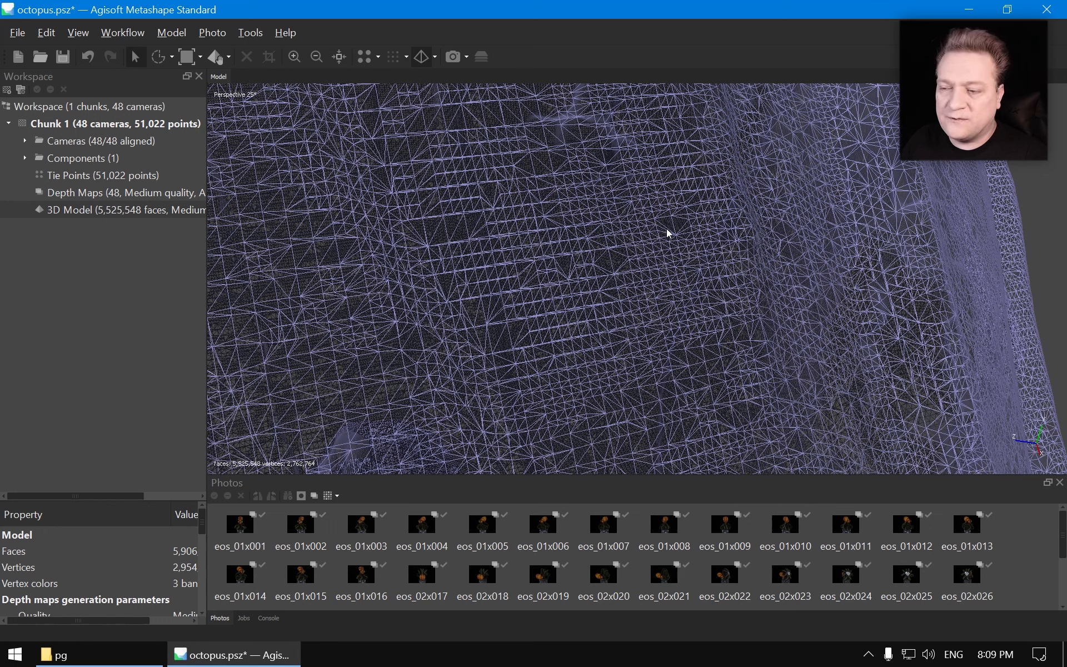
pyautogui.moveTo(539, 250); pyautogui.dragTo(584, 252)
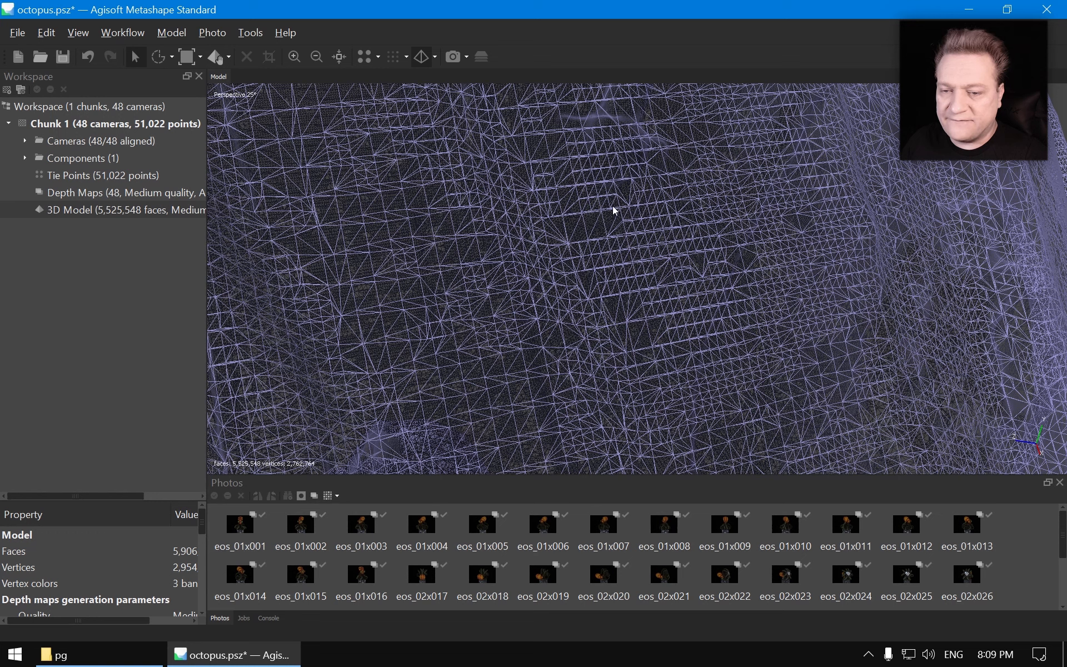
# Open the mesh decimation settings for the octopus model.
pyautogui.click(250, 32)
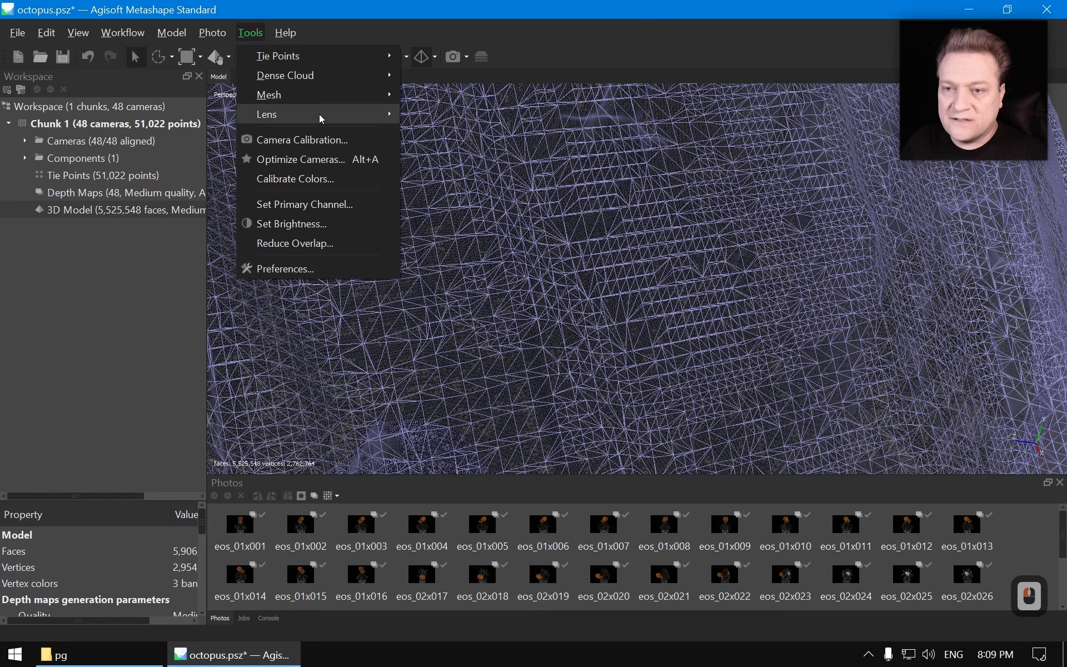
pyautogui.click(318, 98)
pyautogui.click(457, 114)
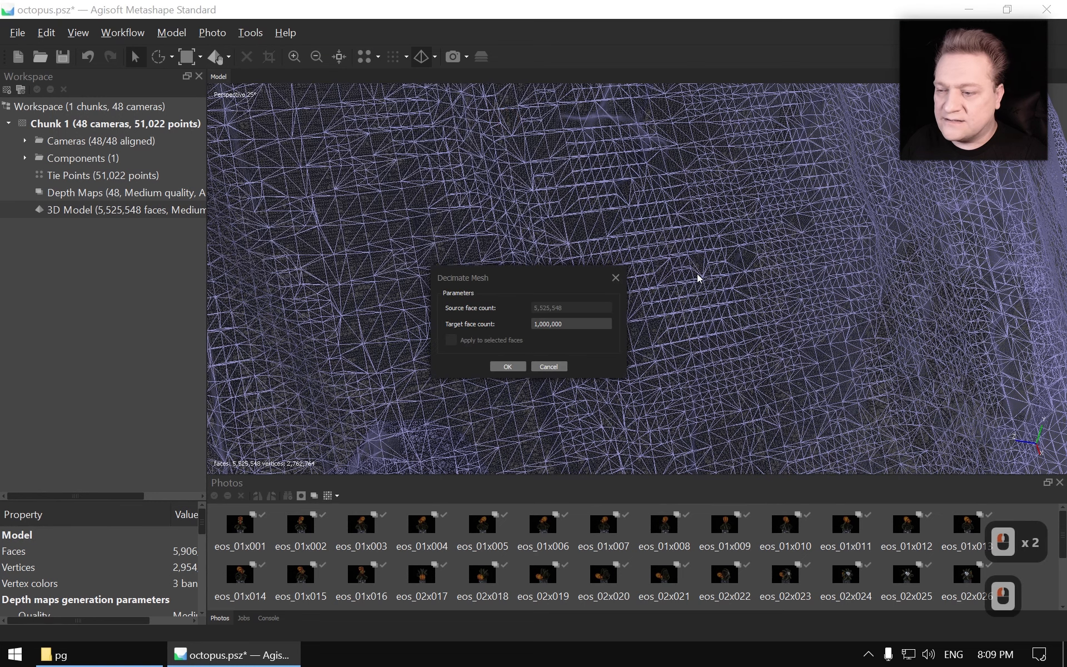
pyautogui.doubleClick(594, 324)
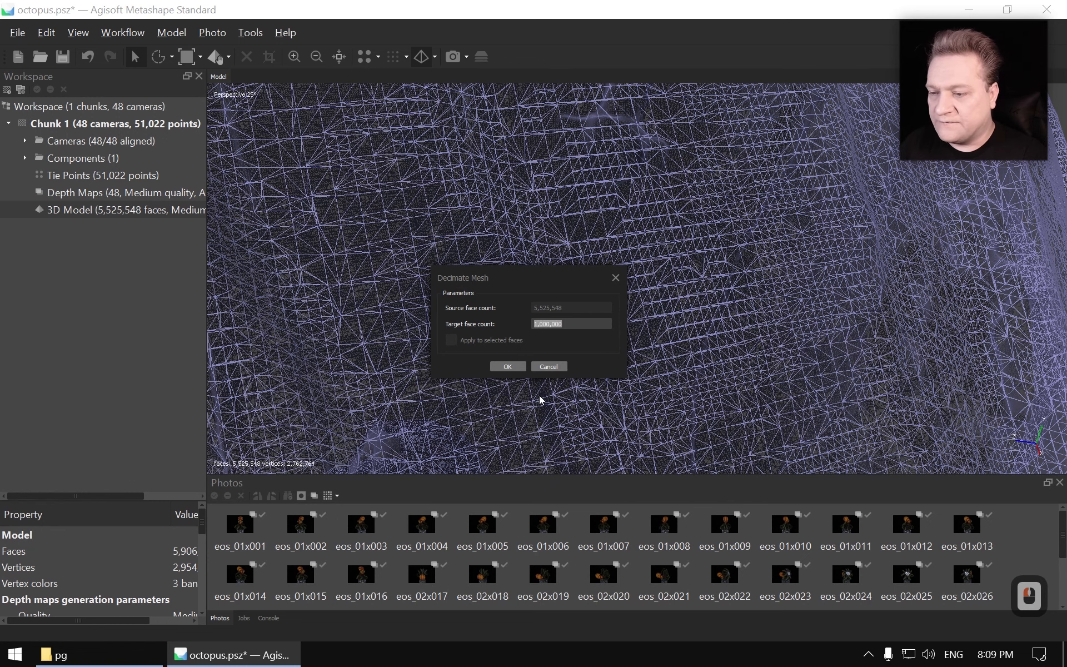
# Switch to the Calculator, divide 5.5 by 2 to work out half of the source face count, and close it.
pyautogui.press('super')
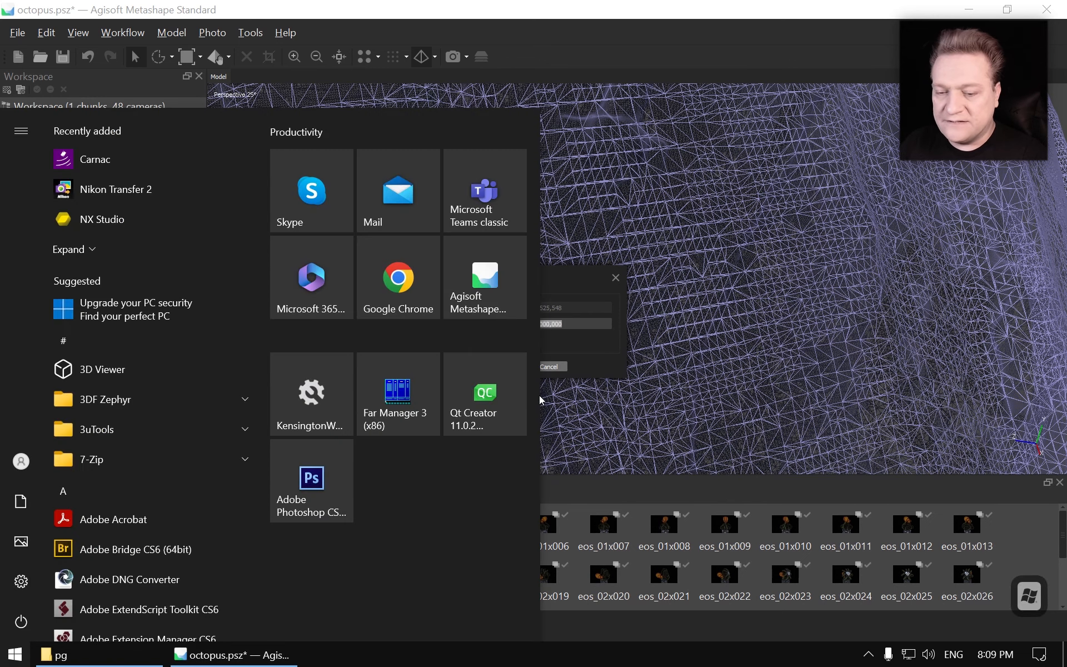
pyautogui.write('calc')
pyautogui.press('Return')
pyautogui.write('2')
pyautogui.press('BackSpace')
pyautogui.write('5.2/')
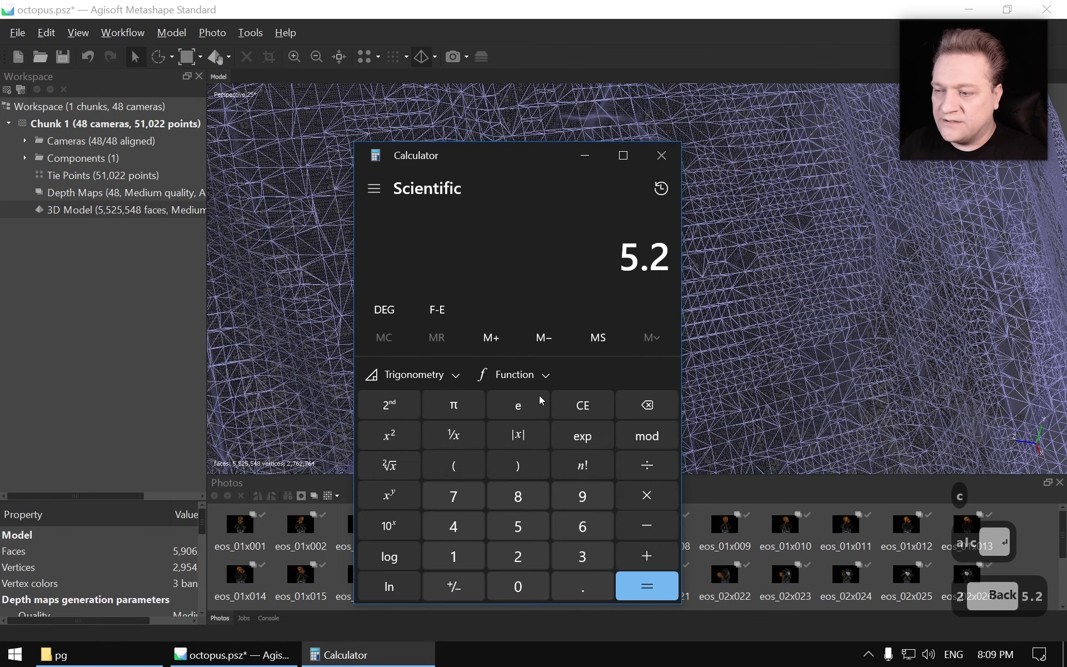
pyautogui.press('BackSpace')
pyautogui.press('BackSpace')
pyautogui.press('Escape')
pyautogui.write('56')
pyautogui.press('BackSpace')
pyautogui.press('BackSpace')
pyautogui.write('5.5/2')
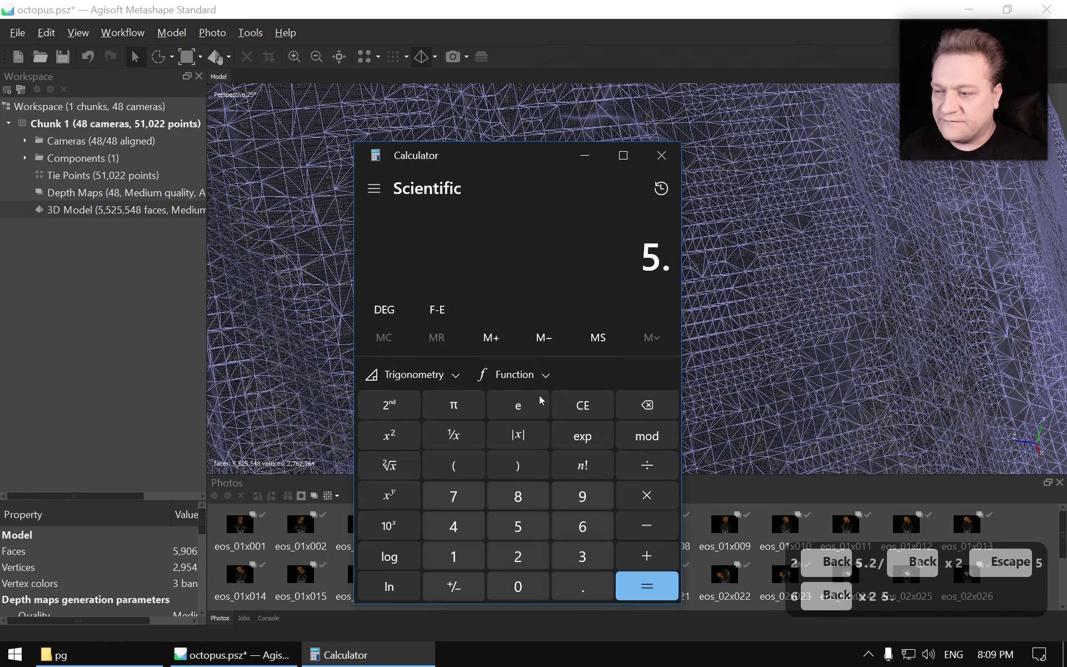
pyautogui.press('Return')
pyautogui.hotkey('alt', 'F4')
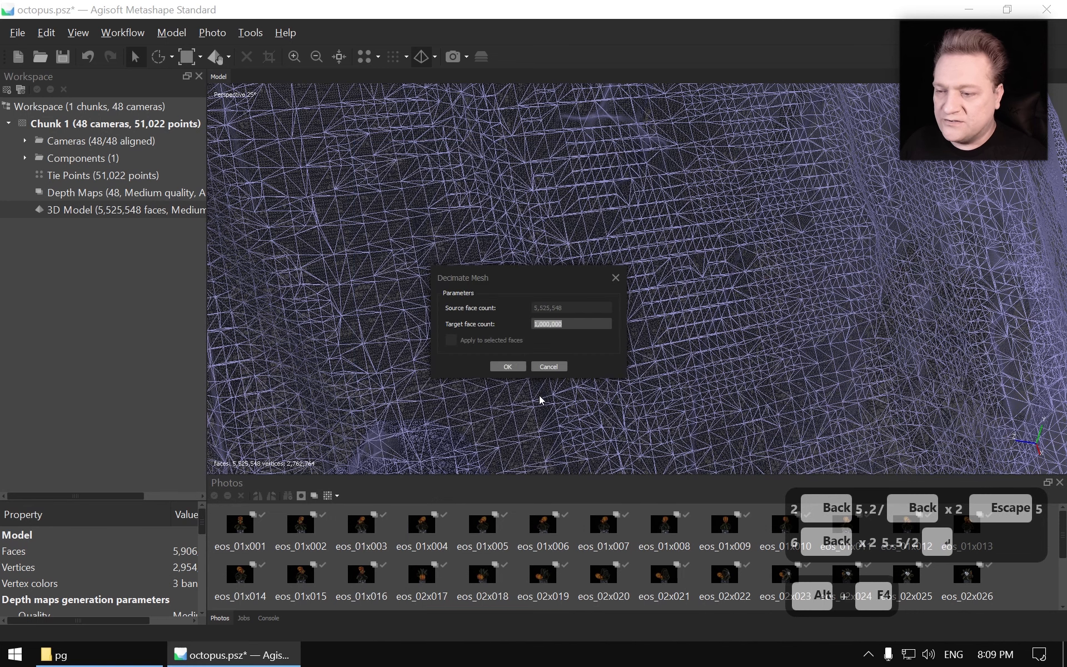
# Decimate the octopus mesh to a target of 2,800,000 faces, replacing the default model.
pyautogui.click(576, 323)
pyautogui.doubleClick(576, 323)
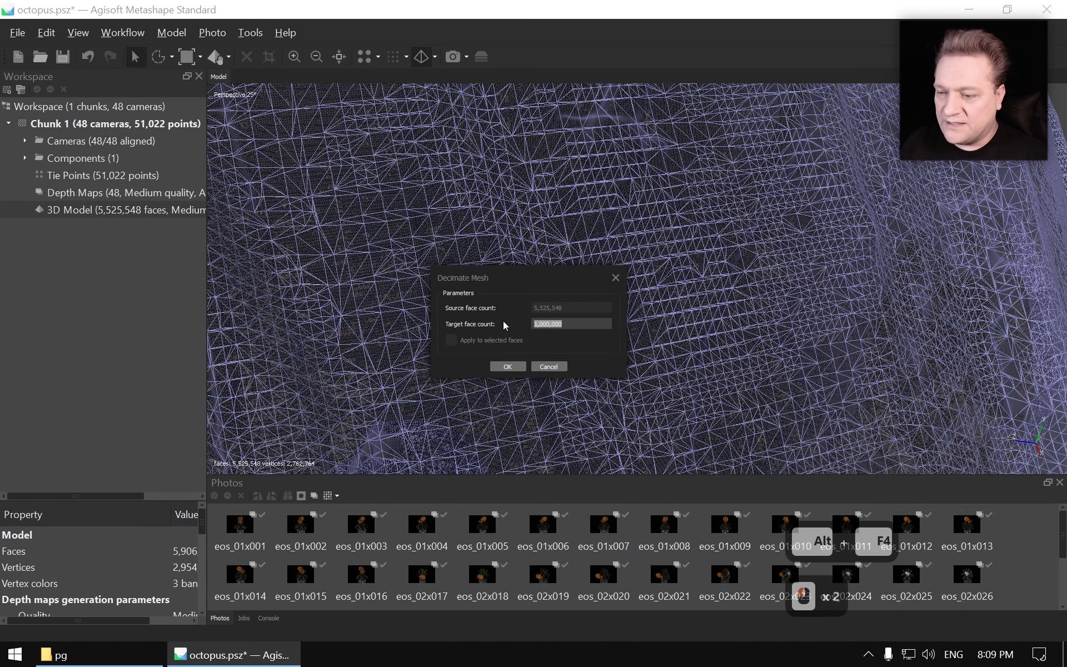
pyautogui.press('Home')
pyautogui.write('2')
pyautogui.press('Delete')
pyautogui.press('Right')
pyautogui.press('Right')
pyautogui.press('BackSpace')
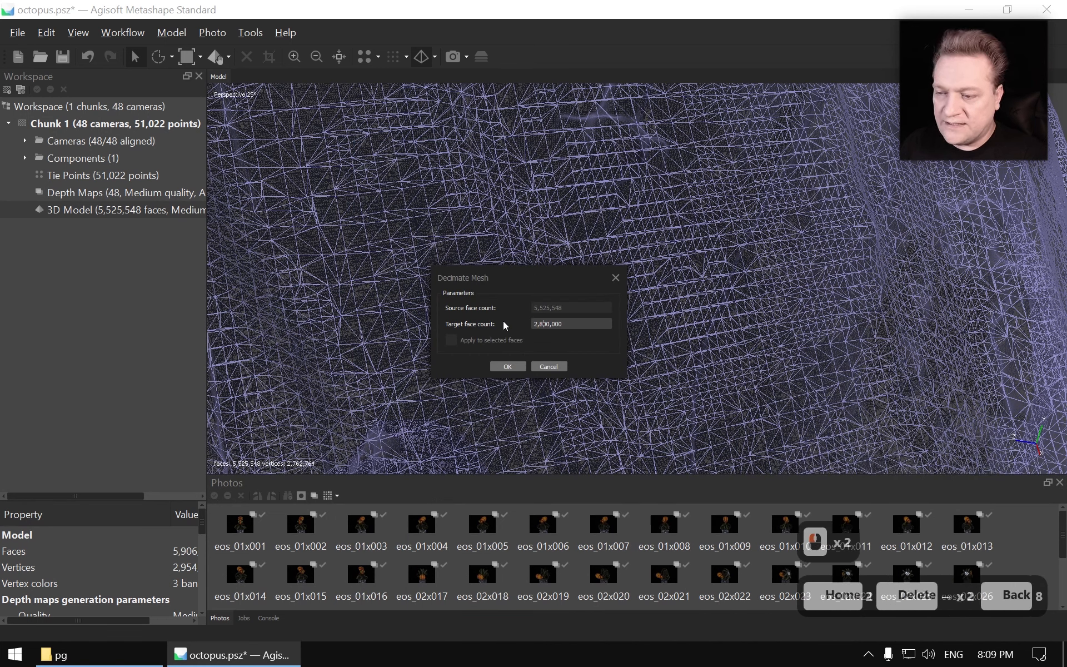
pyautogui.write('8')
pyautogui.click(505, 364)
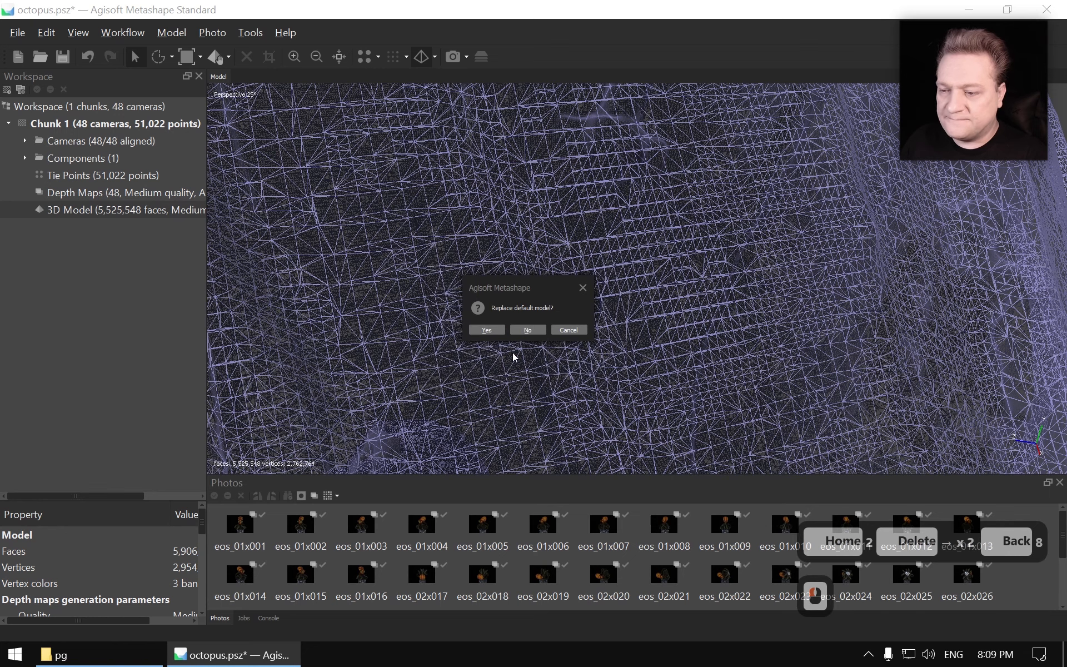
pyautogui.click(496, 329)
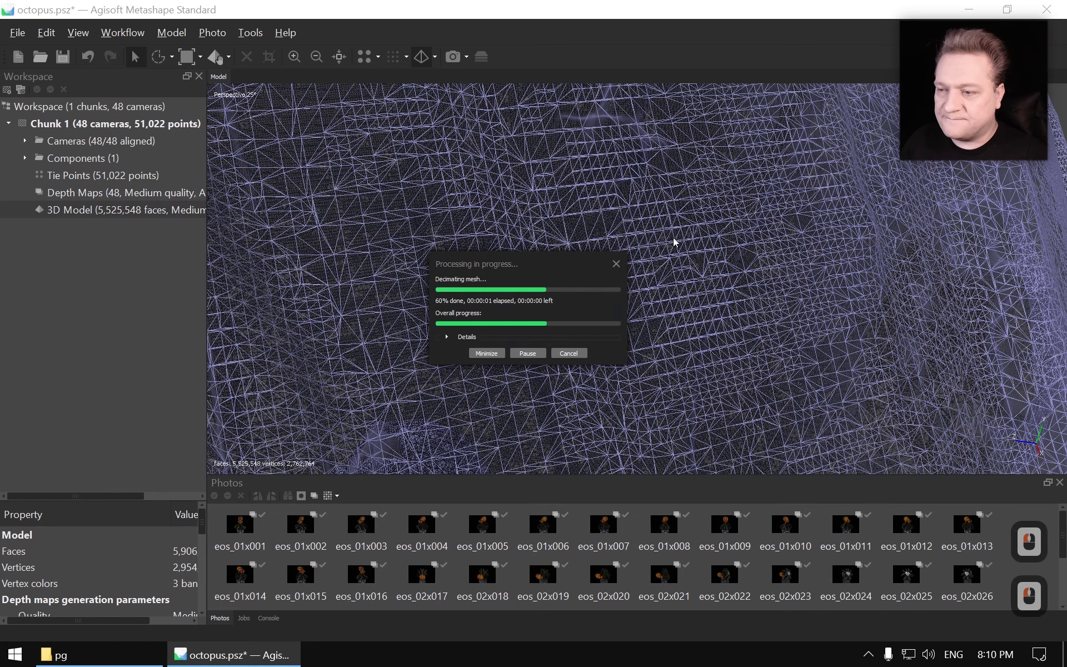
# Examine the decimated wireframe on the octopus's head and switch the model display from wireframe to solid.
pyautogui.scroll(-4, 565, 143)
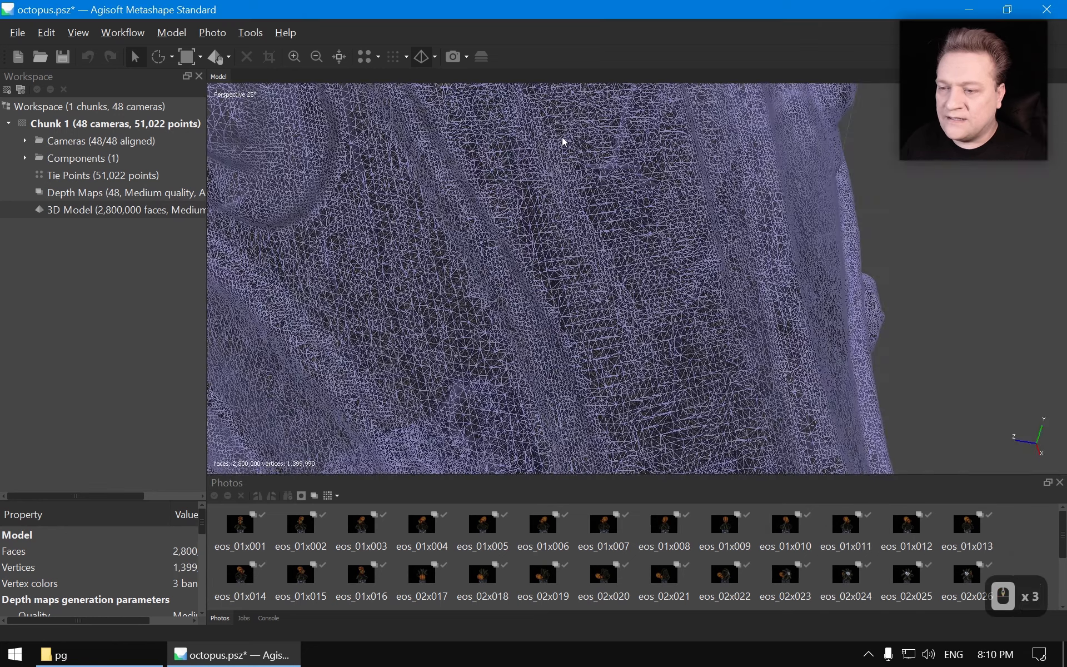
pyautogui.scroll(4, 564, 210)
pyautogui.scroll(-5, 517, 207)
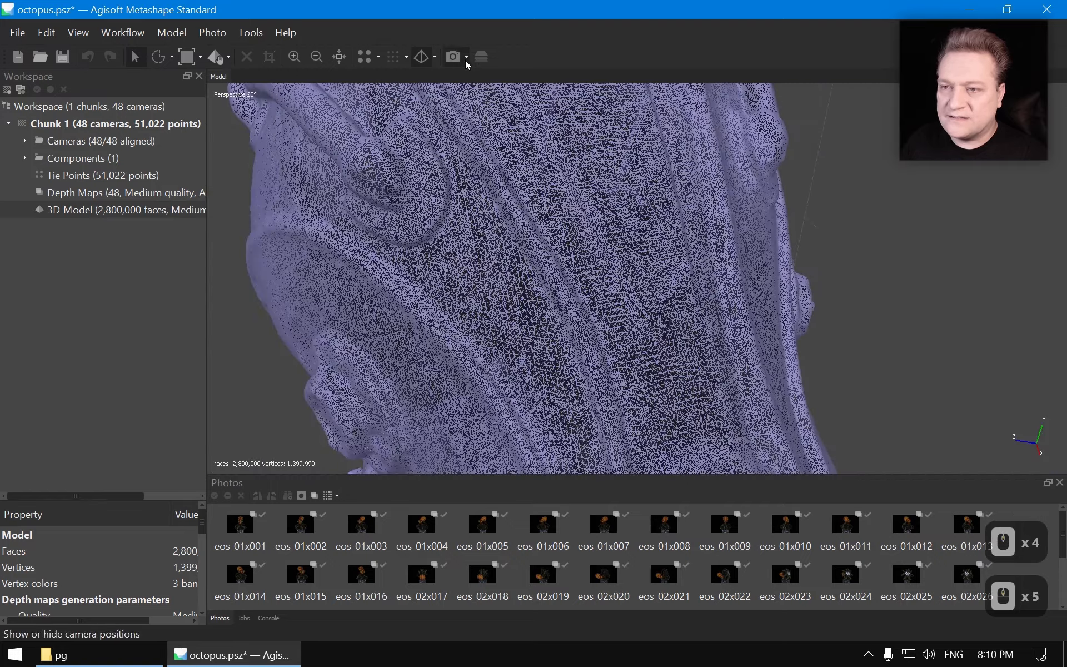
pyautogui.click(435, 57)
pyautogui.click(453, 98)
# Examine the decimated solid octopus as a whole and the surface of its tentacles up close.
pyautogui.scroll(-6, 576, 218)
pyautogui.scroll(-1, 573, 237)
pyautogui.moveTo(575, 240); pyautogui.dragTo(638, 311)
pyautogui.moveTo(639, 311); pyautogui.dragTo(566, 205, button='middle')
pyautogui.scroll(-3, 566, 206)
pyautogui.moveTo(606, 250); pyautogui.dragTo(691, 330)
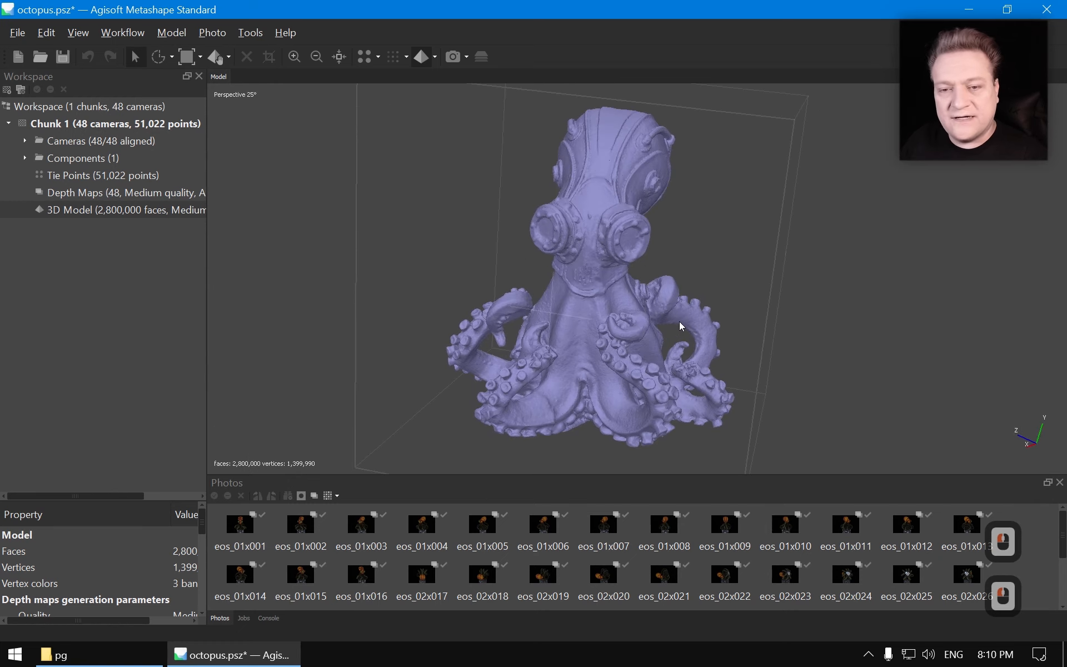
pyautogui.scroll(4, 640, 318)
pyautogui.scroll(-2, 636, 324)
pyautogui.moveTo(636, 323); pyautogui.dragTo(597, 236, button='middle')
pyautogui.scroll(2, 589, 240)
pyautogui.click(531, 274)
pyautogui.scroll(3, 596, 290)
pyautogui.moveTo(596, 290); pyautogui.dragTo(655, 266, button='middle')
pyautogui.click(749, 299)
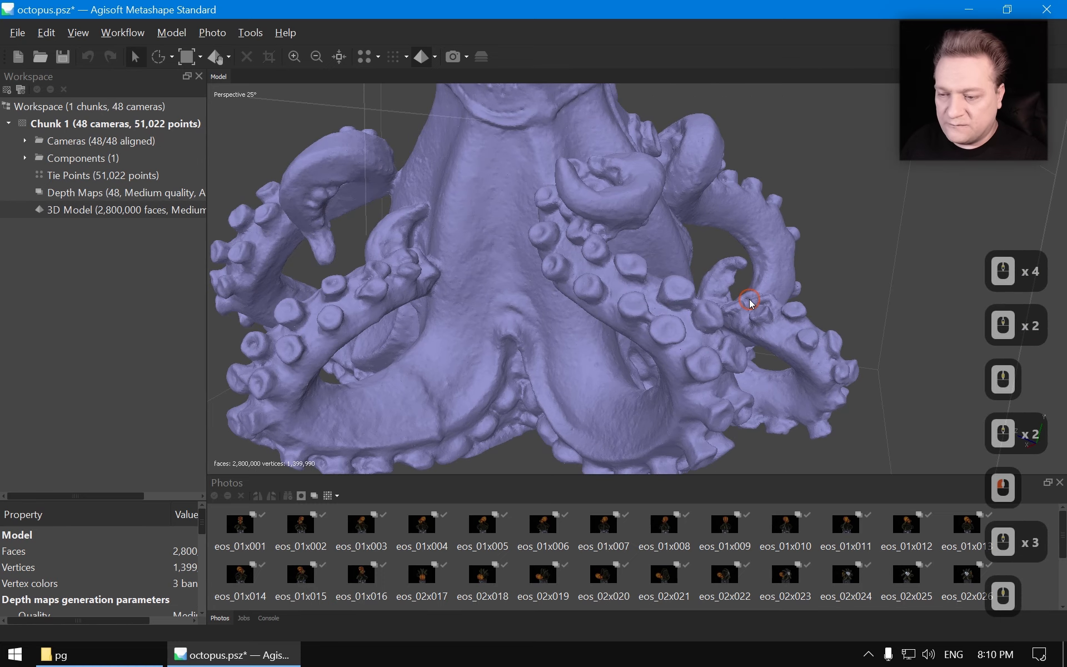
# Smooth the whole mesh with a strength of 5 and Preserve edges enabled.
pyautogui.hotkey('alt', 's')
pyautogui.moveTo(565, 309); pyautogui.dragTo(514, 308)
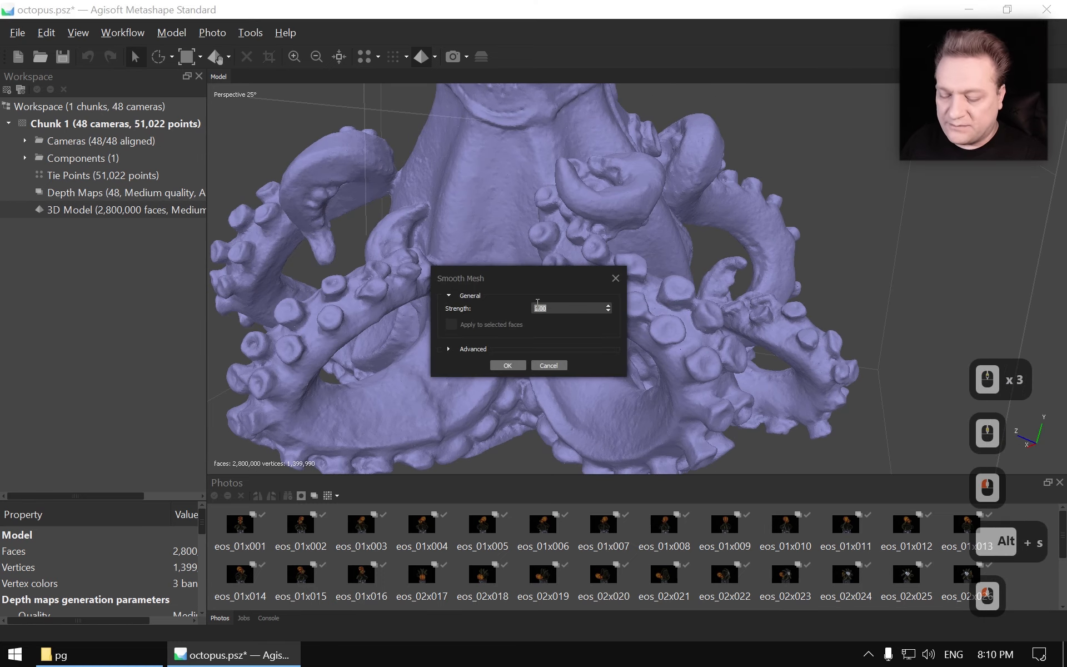
pyautogui.write('5')
pyautogui.click(444, 347)
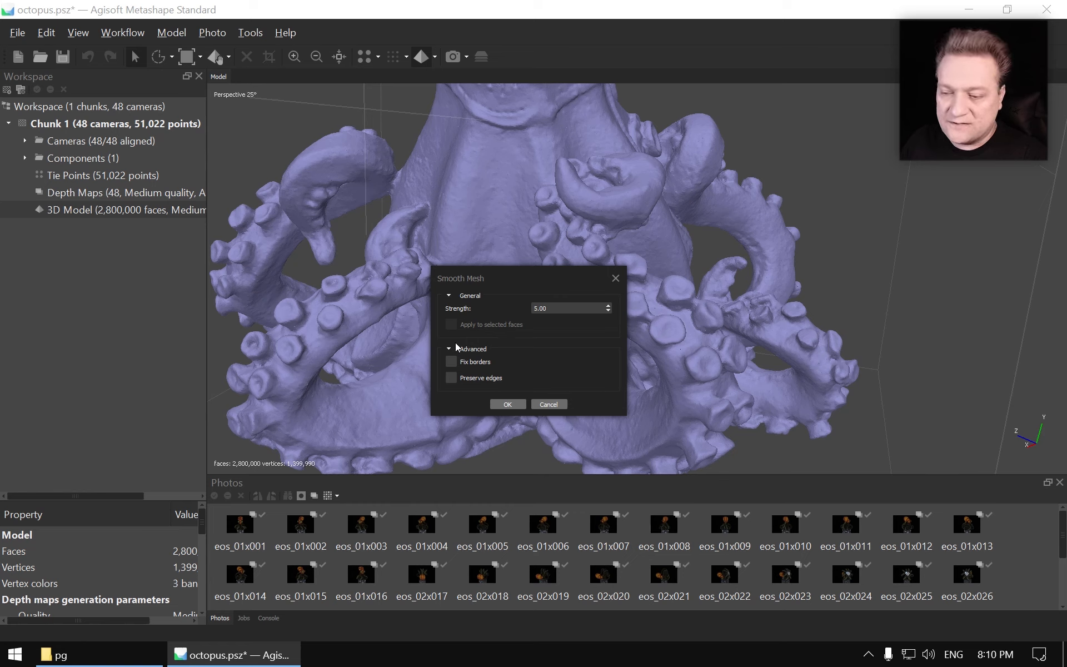
pyautogui.click(451, 378)
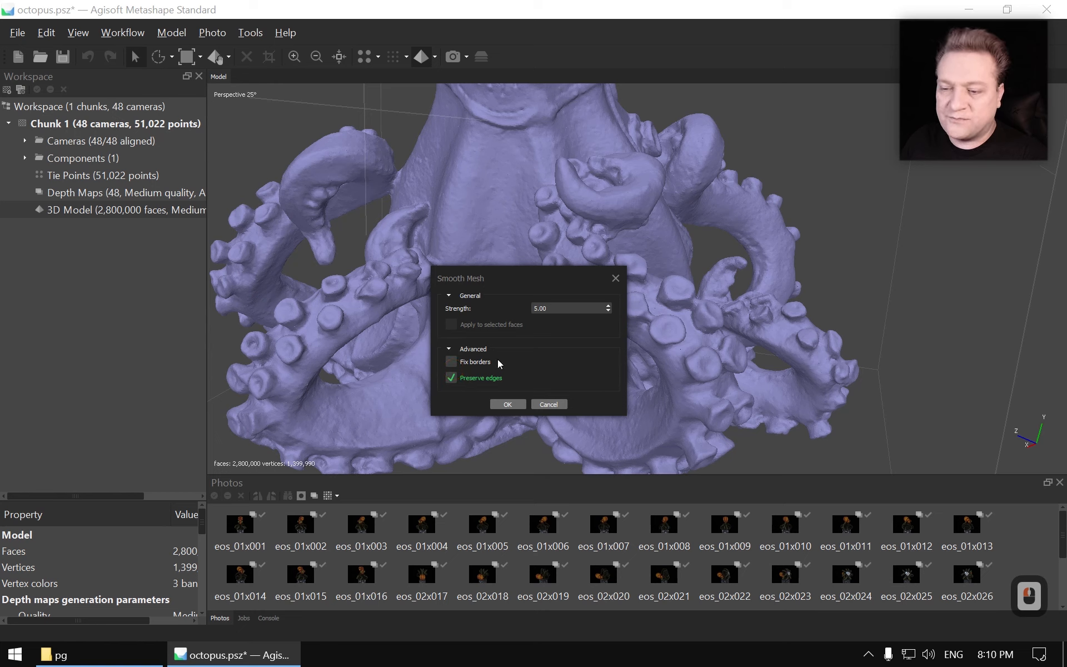
pyautogui.click(523, 405)
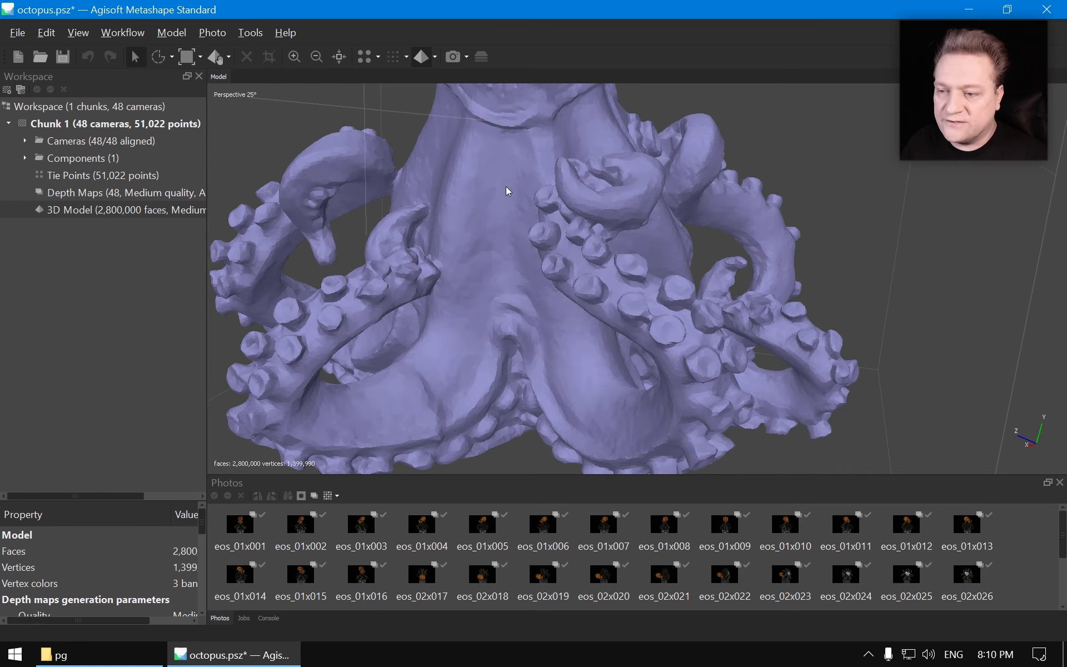
# Inspect the faceted suckers up close and smooth the mesh again with strength 1 and Preserve edges disabled.
pyautogui.scroll(14, 545, 295)
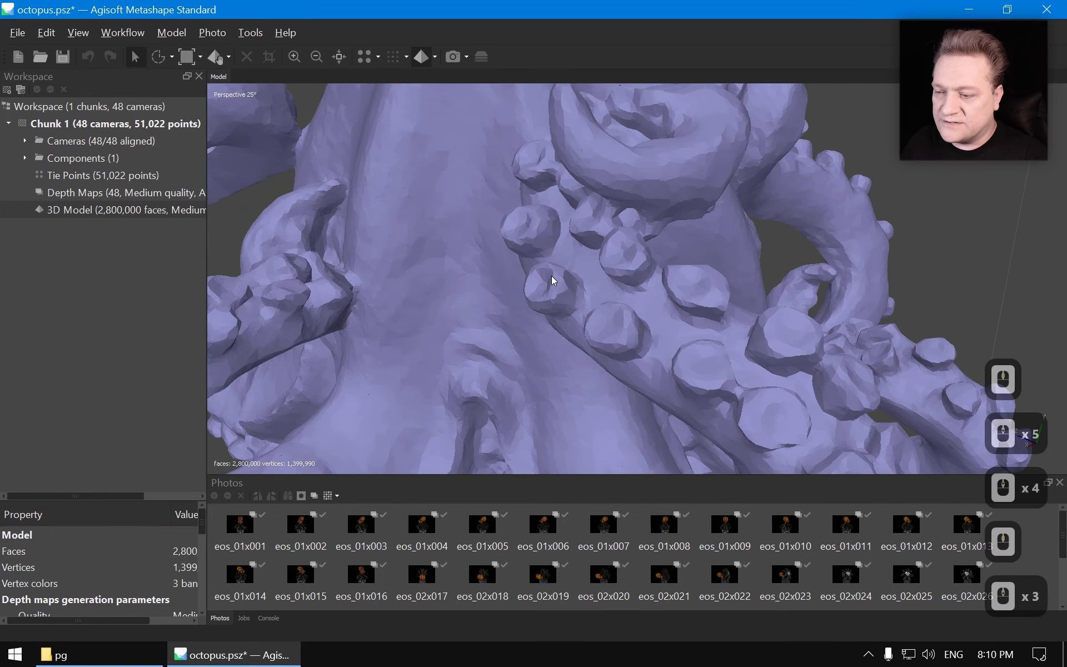
pyautogui.scroll(3, 575, 302)
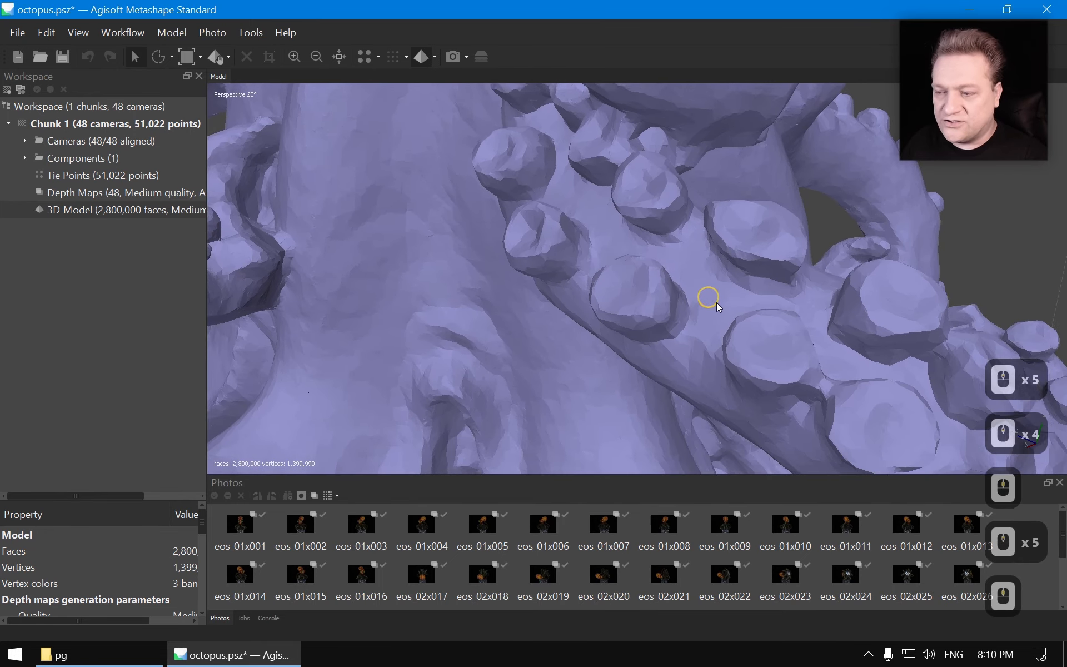
pyautogui.scroll(2, 716, 303)
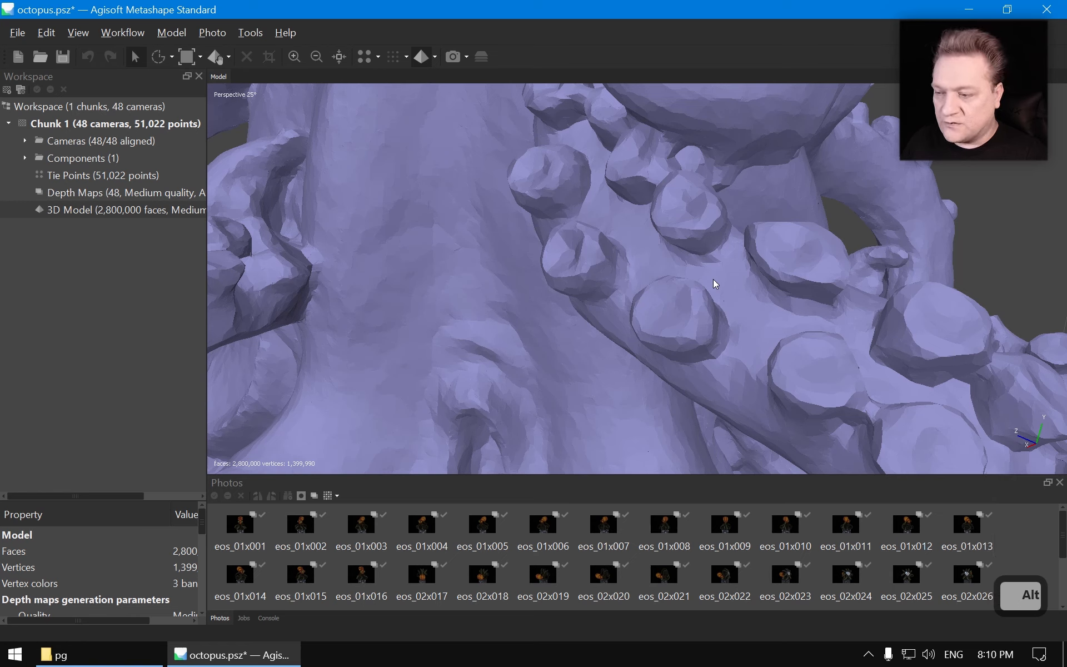
pyautogui.hotkey('alt', 's')
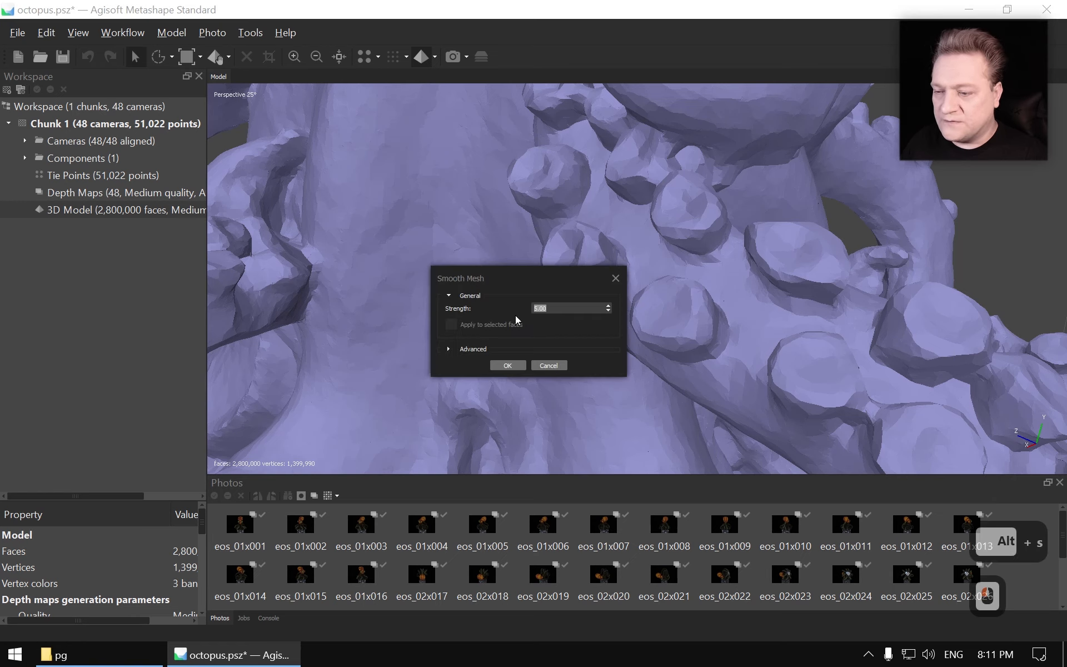
pyautogui.write('1')
pyautogui.press('Tab')
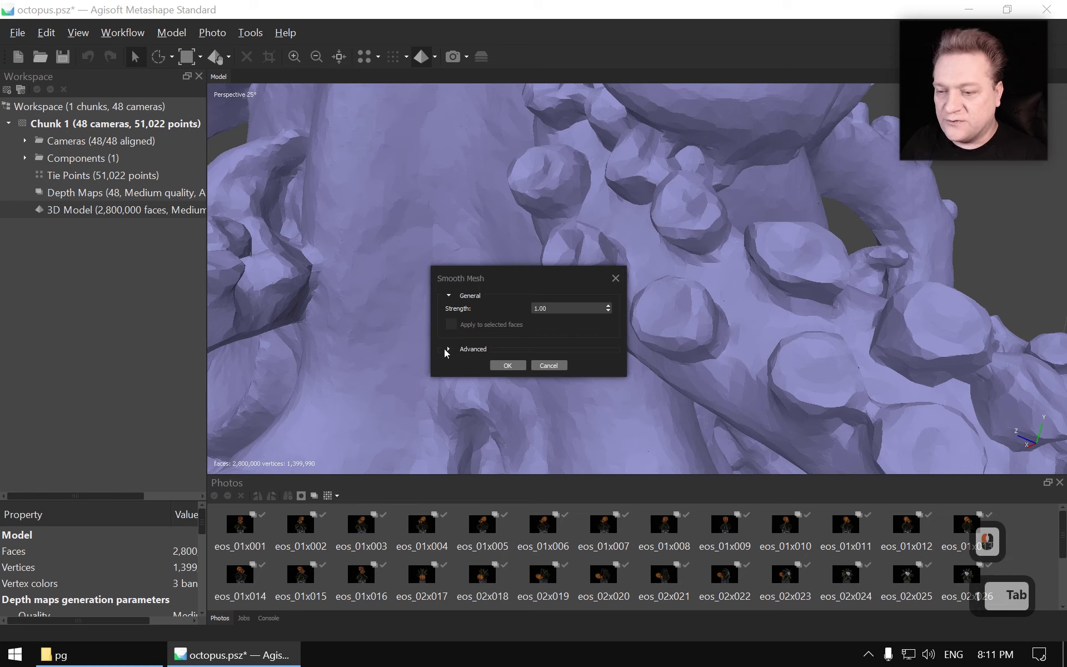
pyautogui.click(448, 348)
pyautogui.click(452, 378)
pyautogui.click(452, 379)
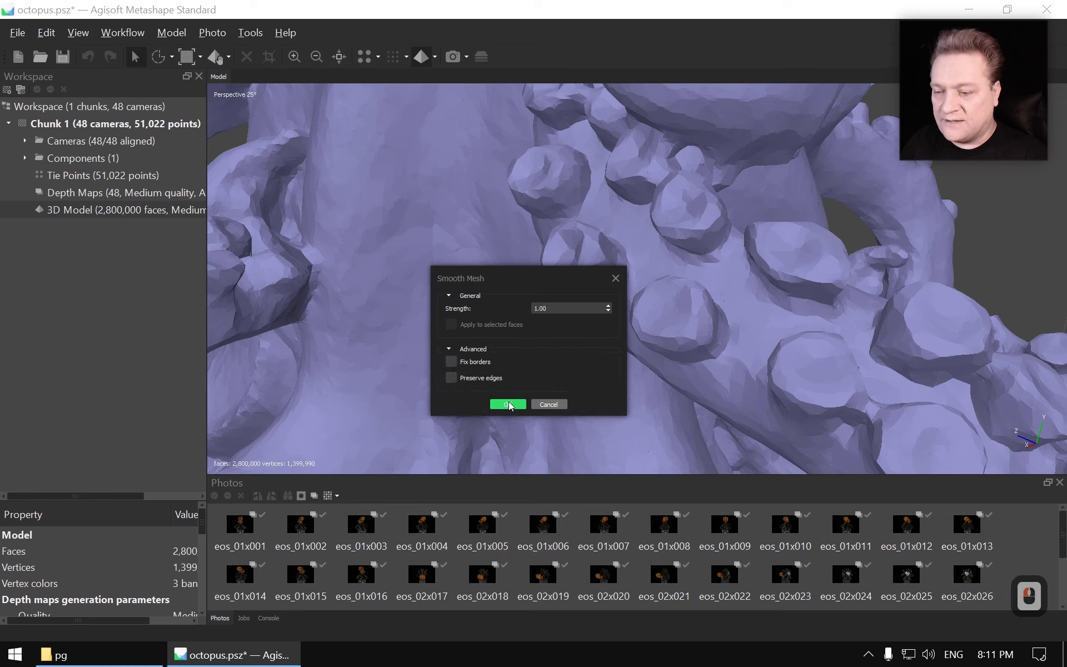
pyautogui.click(510, 404)
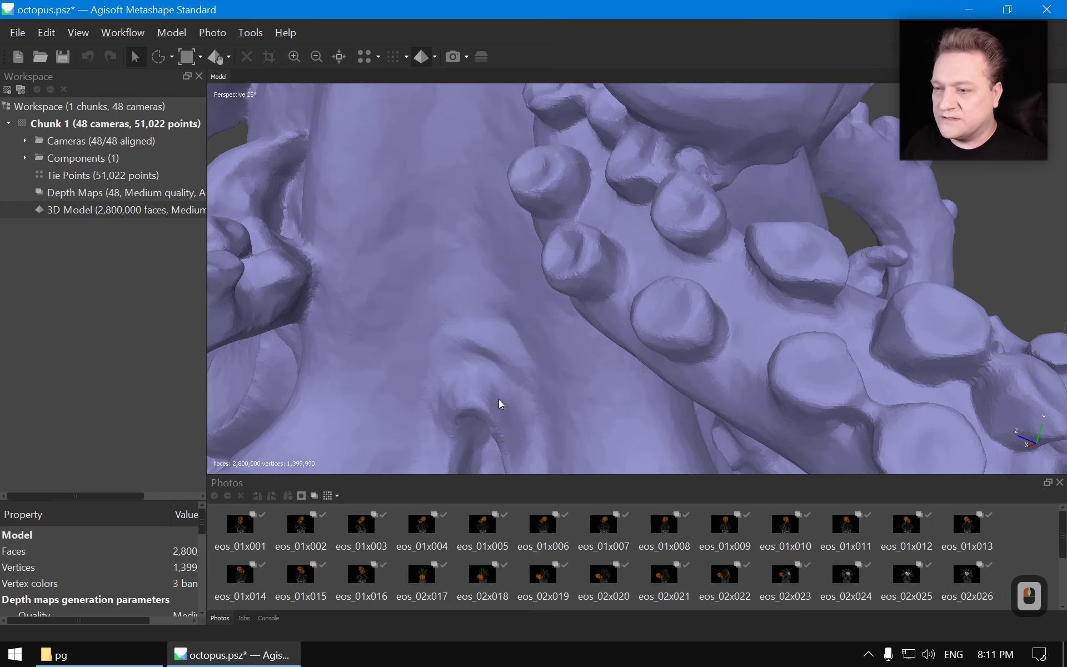
# Examine the smoothed octopus from several angles, including the tentacles and the whole figure.
pyautogui.scroll(-10, 490, 296)
pyautogui.scroll(5, 481, 315)
pyautogui.moveTo(568, 318); pyautogui.dragTo(704, 319)
pyautogui.scroll(-3, 637, 275)
pyautogui.scroll(-4, 704, 320)
pyautogui.scroll(-1, 704, 316)
pyautogui.moveTo(704, 315); pyautogui.dragTo(572, 295, button='middle')
pyautogui.moveTo(573, 296); pyautogui.dragTo(669, 314)
pyautogui.moveTo(669, 314); pyautogui.dragTo(700, 311)
pyautogui.moveTo(700, 311); pyautogui.dragTo(528, 348, button='middle')
pyautogui.scroll(2, 505, 277)
pyautogui.moveTo(507, 281); pyautogui.dragTo(622, 304)
pyautogui.moveTo(612, 321); pyautogui.dragTo(669, 397)
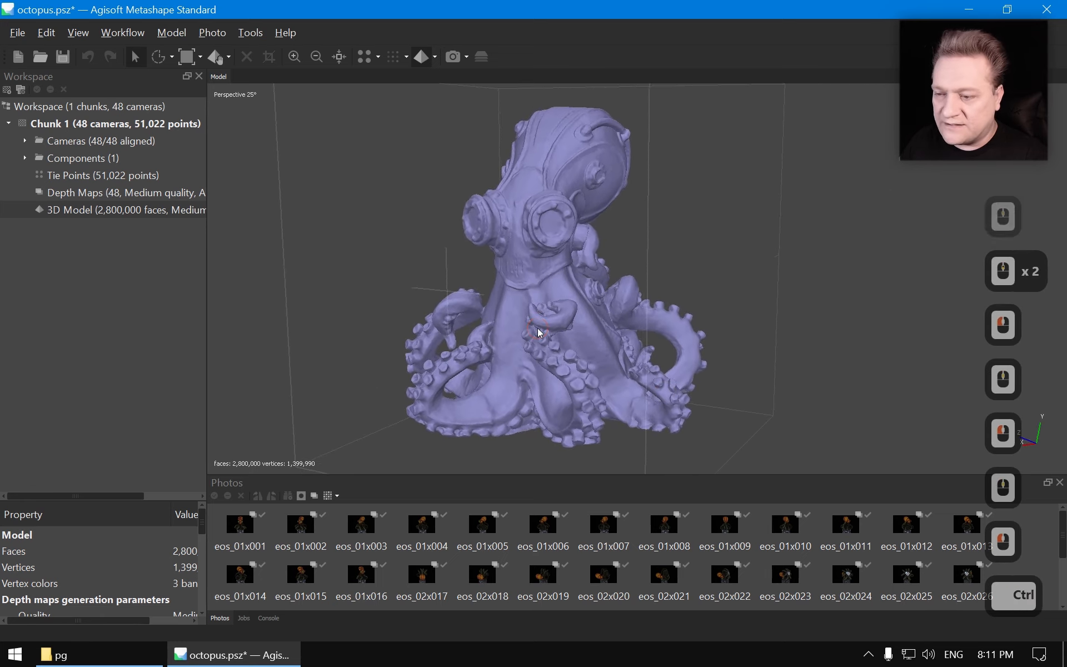
# Try to undo the last mesh smoothing and check the octopus's surface close up and as a whole.
pyautogui.hotkey('ctrl', 'z')
pyautogui.scroll(10, 542, 319)
pyautogui.scroll(-6, 543, 321)
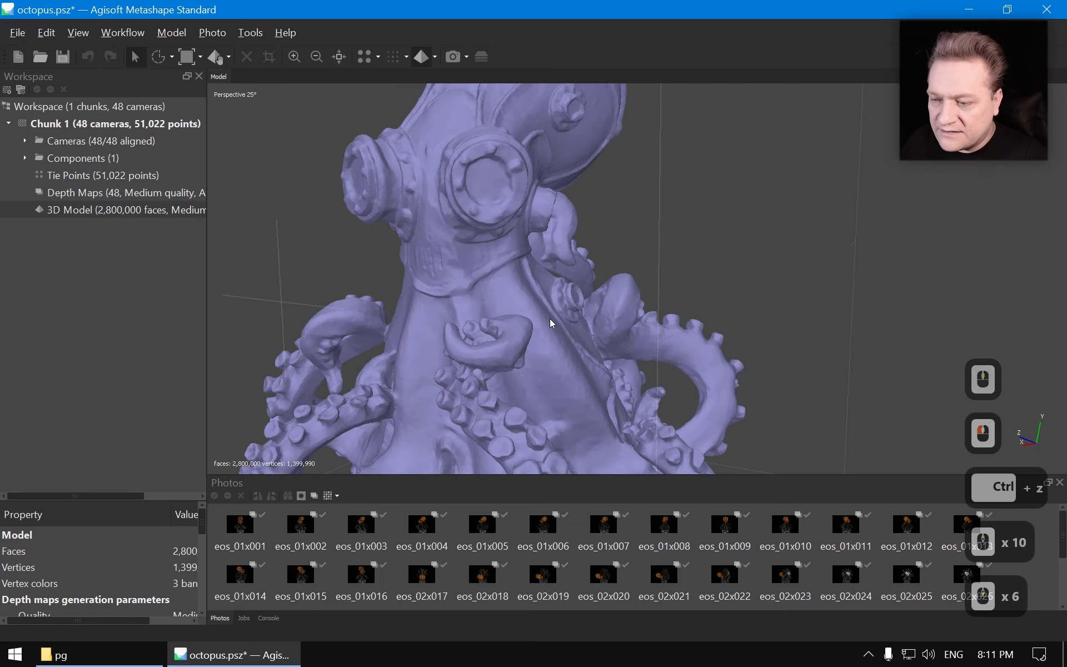
pyautogui.scroll(-2, 611, 320)
pyautogui.scroll(-2, 595, 341)
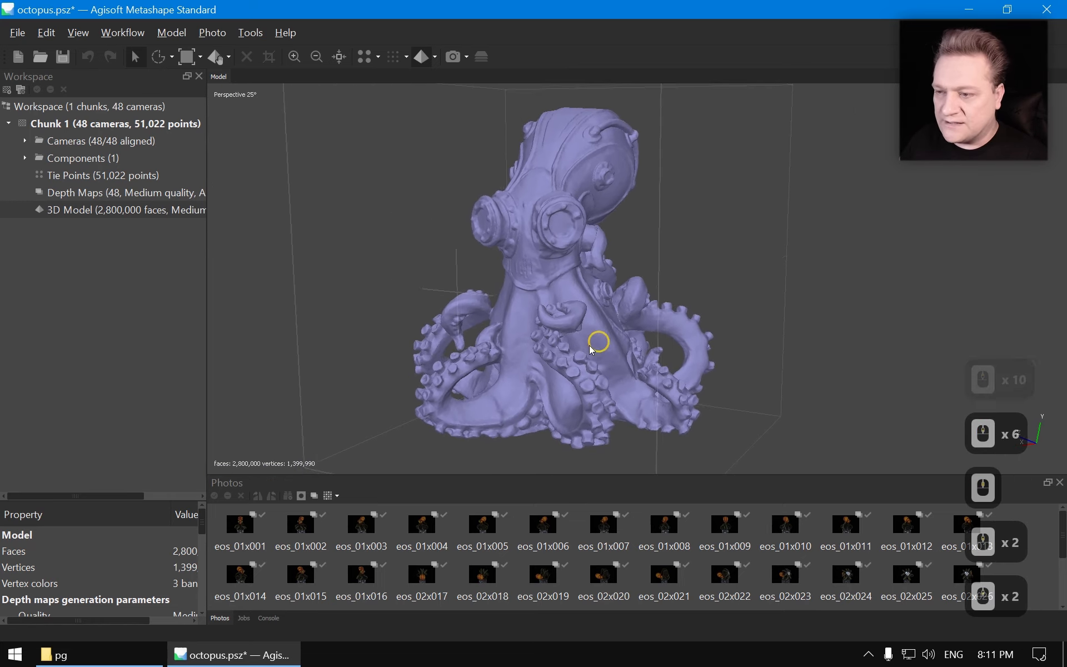
# Export the model as Stanford PLY over _high.ply in the pg folder, with vertex normals, vertex confidence and binary encoding.
pyautogui.hotkey('ctrl', 'e')
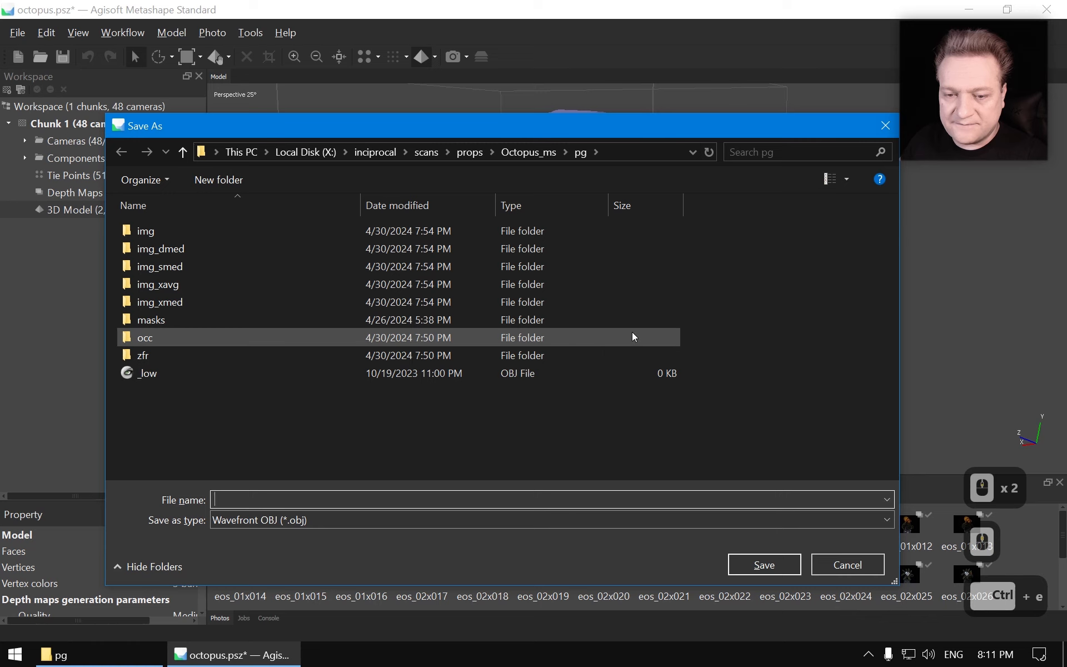
pyautogui.click(337, 523)
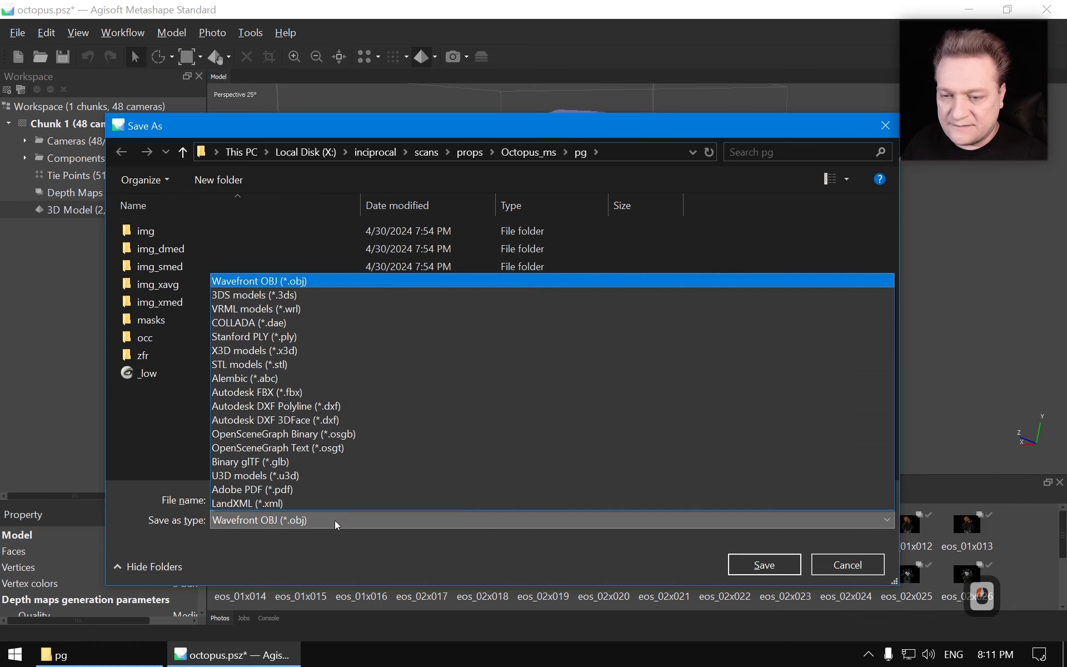
pyautogui.click(304, 337)
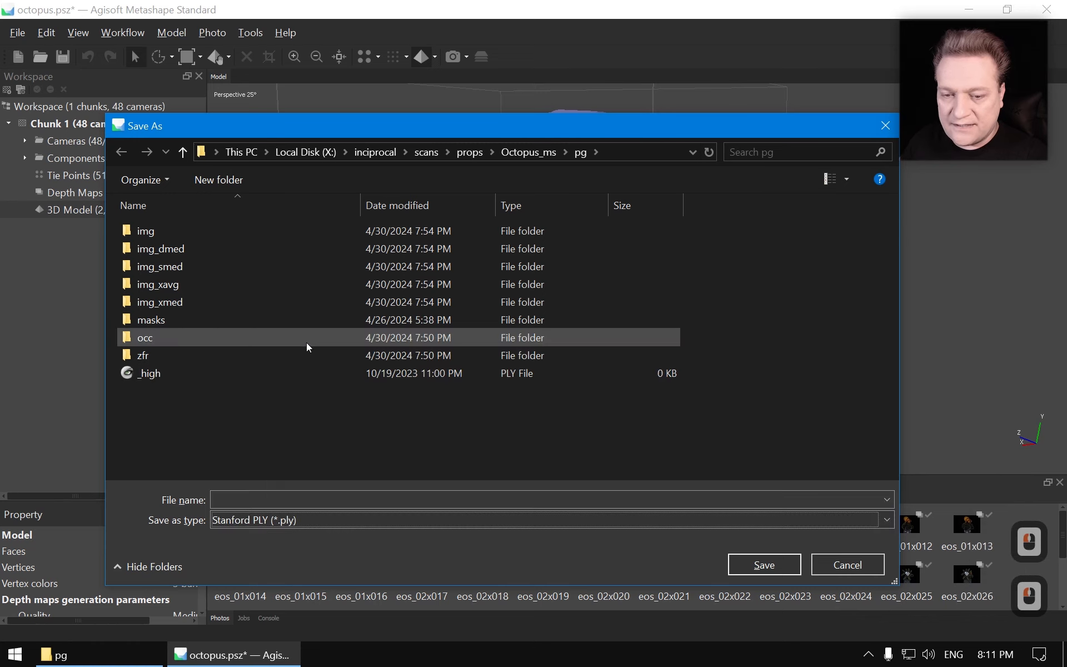
pyautogui.doubleClick(169, 374)
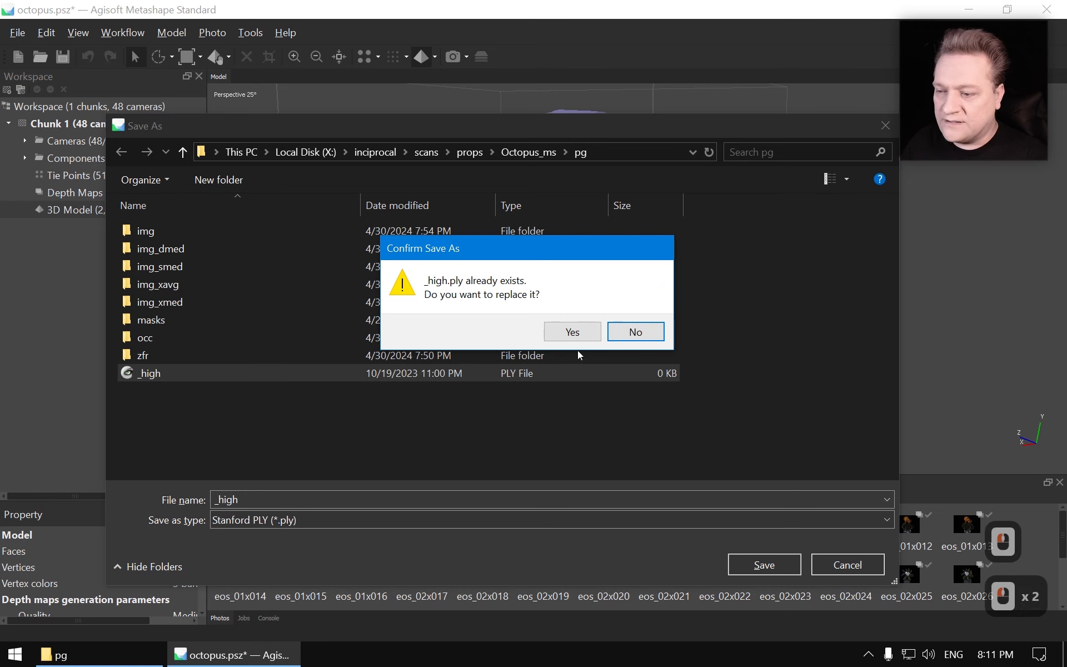
pyautogui.click(573, 332)
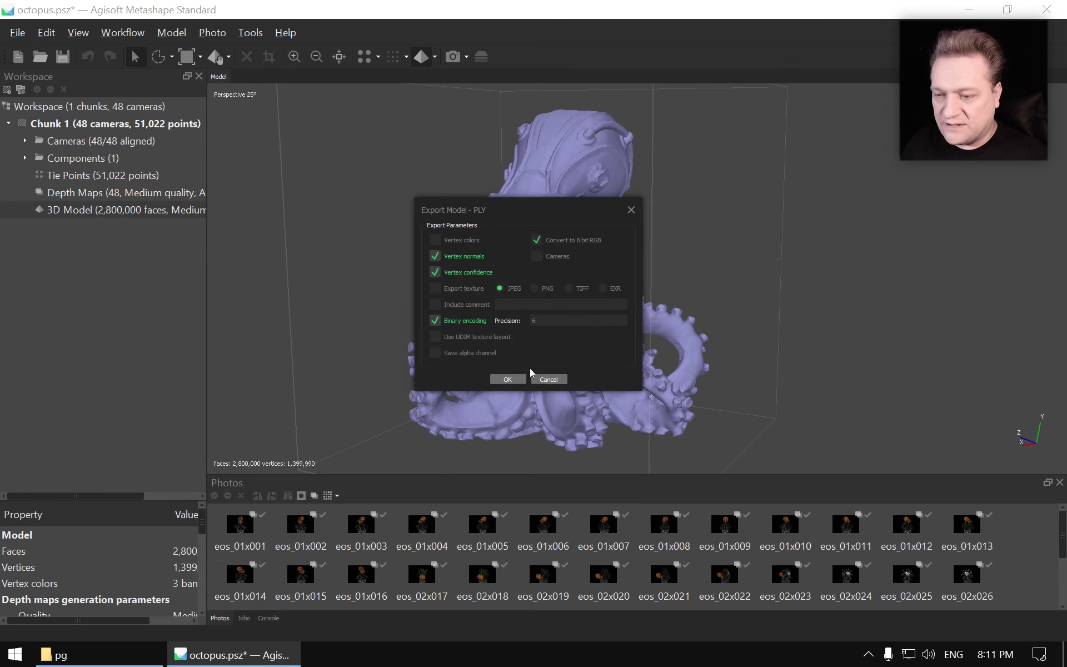
pyautogui.click(508, 379)
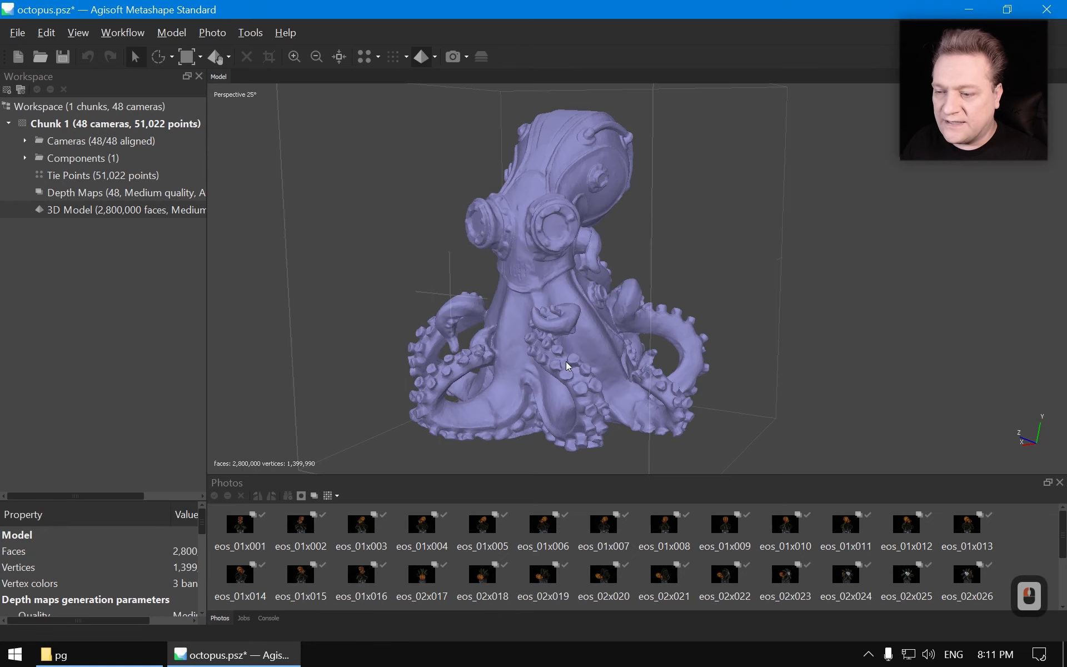
# Duplicate the 2,800,000-face 3D model and make the copy the active model.
pyautogui.scroll(8, 595, 311)
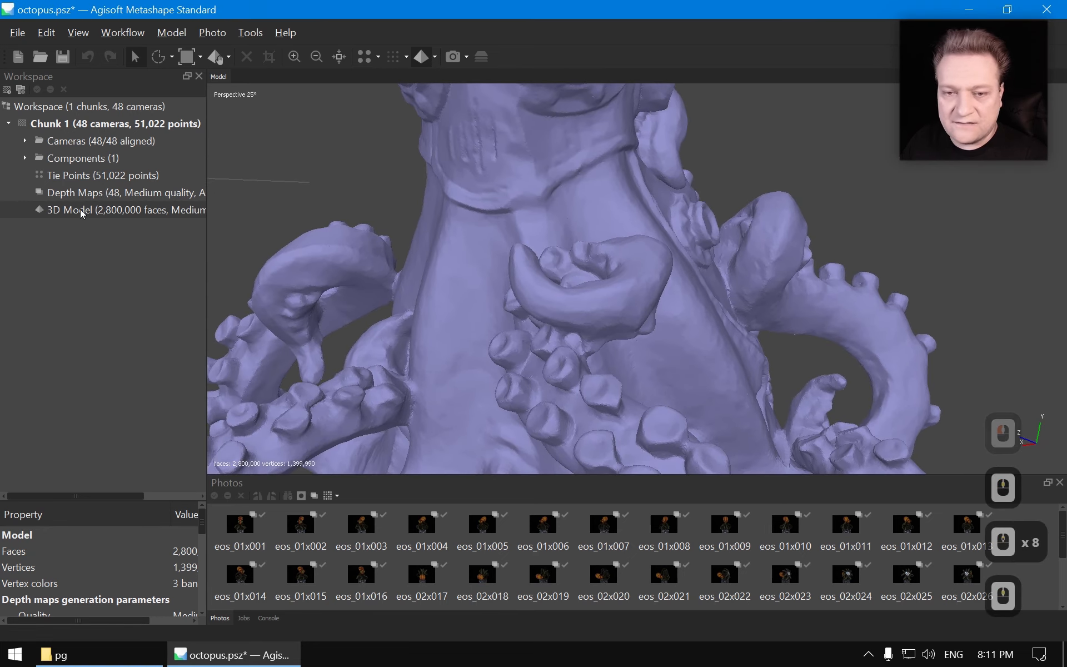
pyautogui.rightClick(80, 209)
pyautogui.click(168, 247)
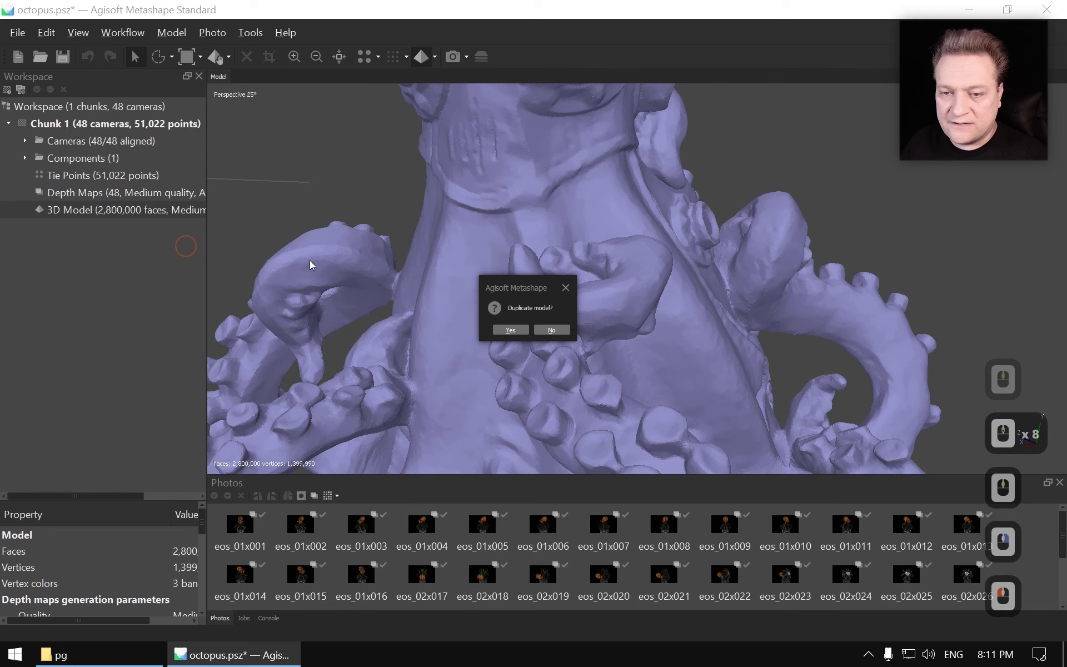
pyautogui.click(510, 331)
pyautogui.doubleClick(128, 228)
pyautogui.scroll(-3, 605, 271)
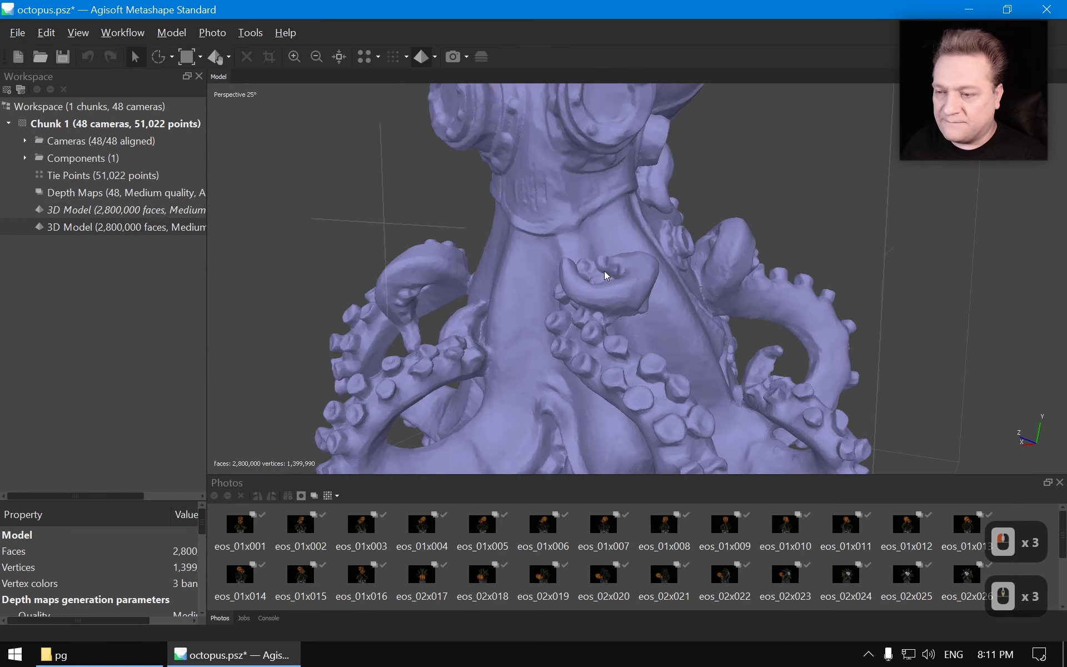
pyautogui.scroll(2, 605, 271)
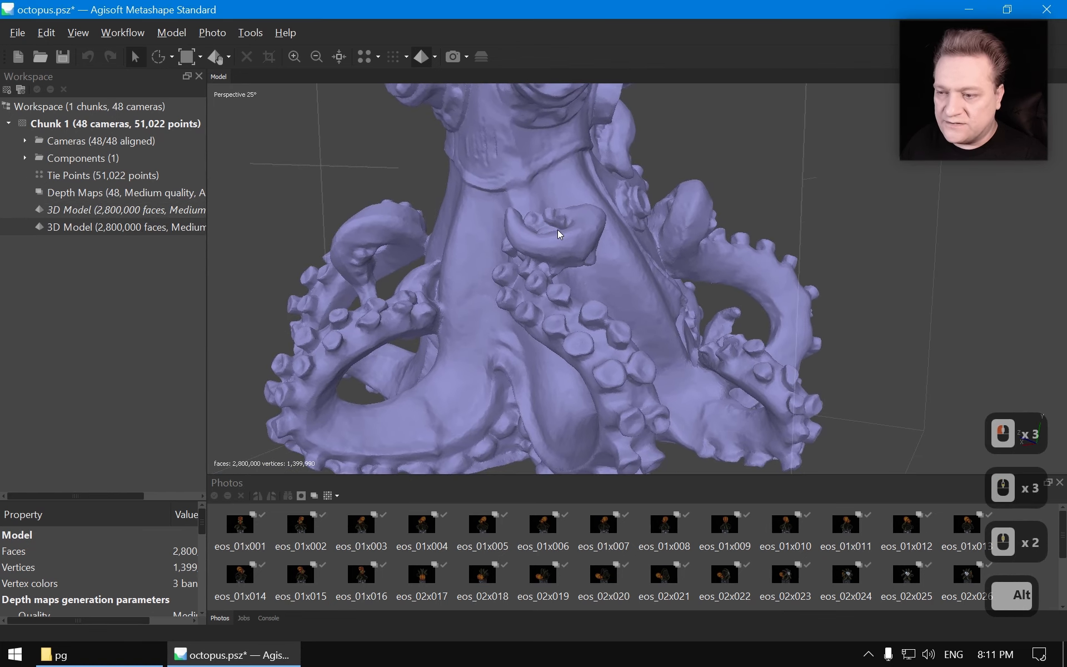
# Decimate the active copy directly to 100,000 faces, replacing the default model, and check its tentacles up close.
pyautogui.hotkey('alt', 'd')
pyautogui.doubleClick(595, 323)
pyautogui.write('1')
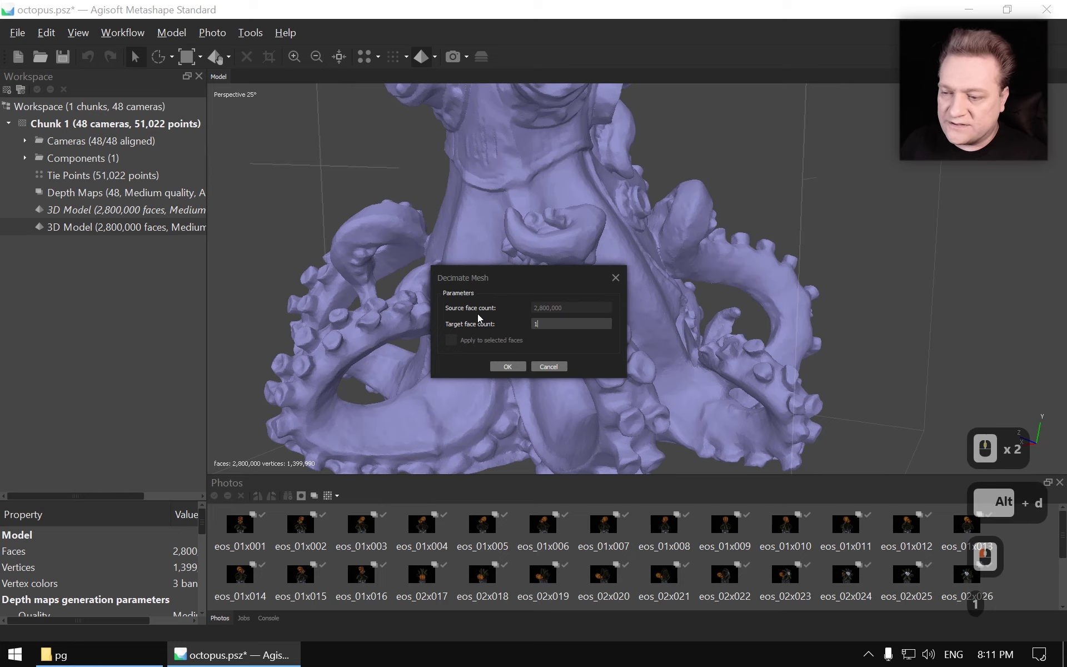
pyautogui.write('00,000')
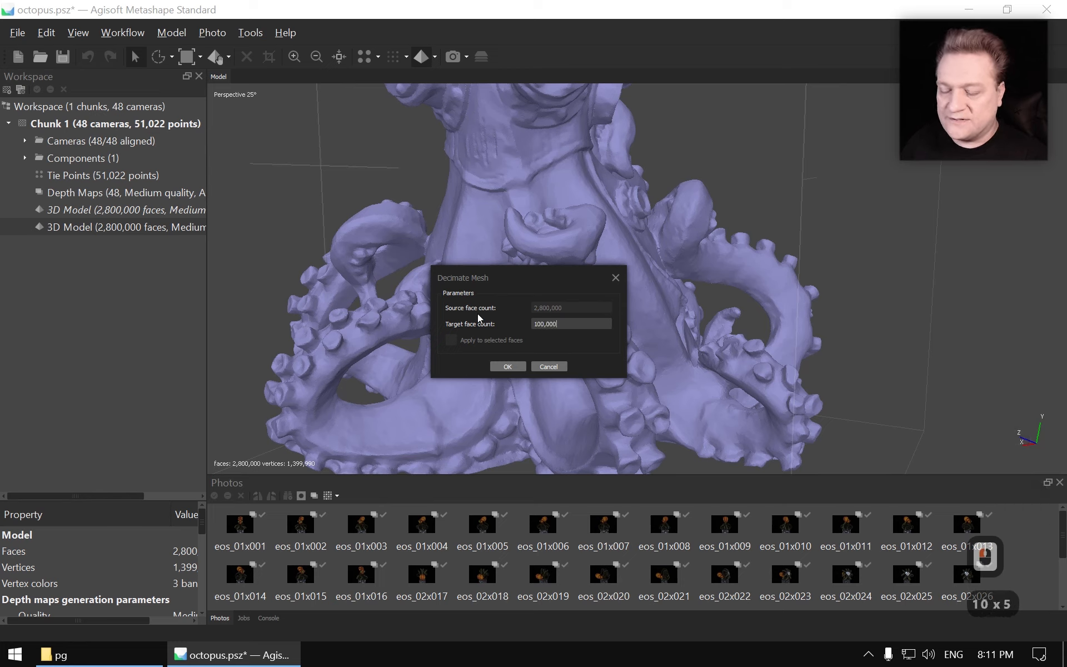
pyautogui.click(517, 369)
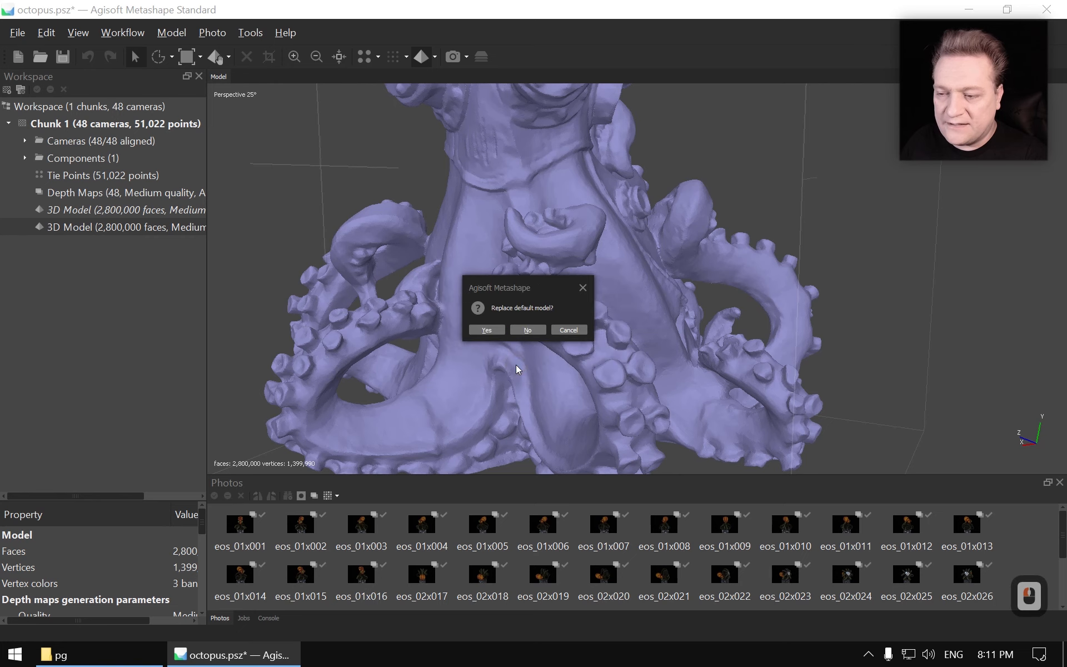
pyautogui.click(497, 331)
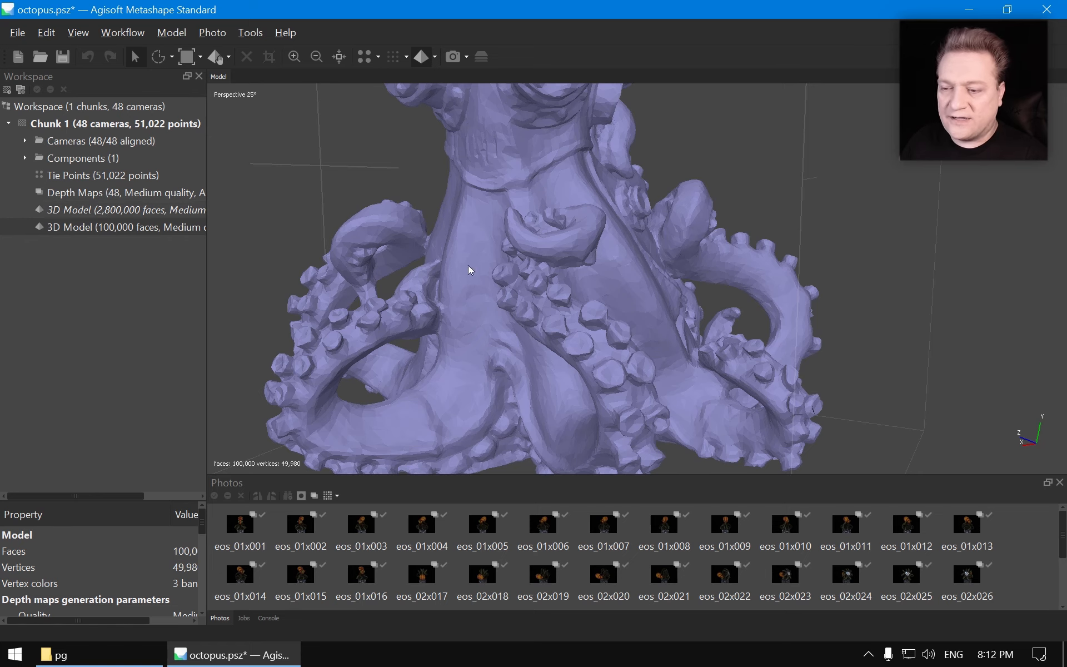
pyautogui.scroll(2, 470, 262)
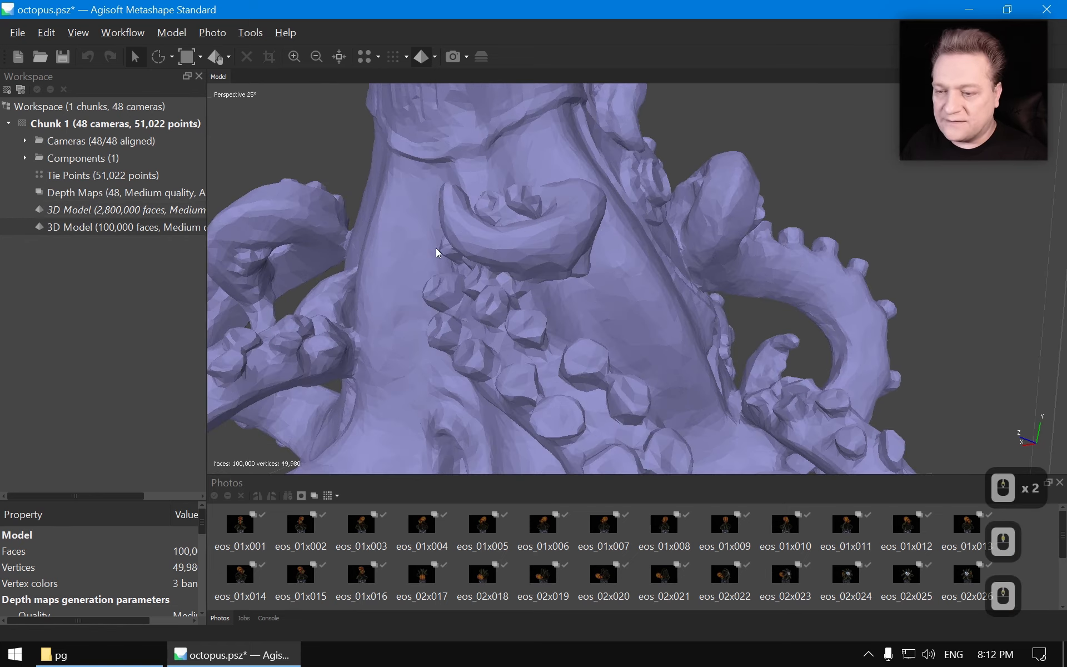
pyautogui.moveTo(435, 248); pyautogui.dragTo(499, 264)
pyautogui.scroll(-4, 498, 261)
pyautogui.moveTo(606, 313); pyautogui.dragTo(626, 298, button='middle')
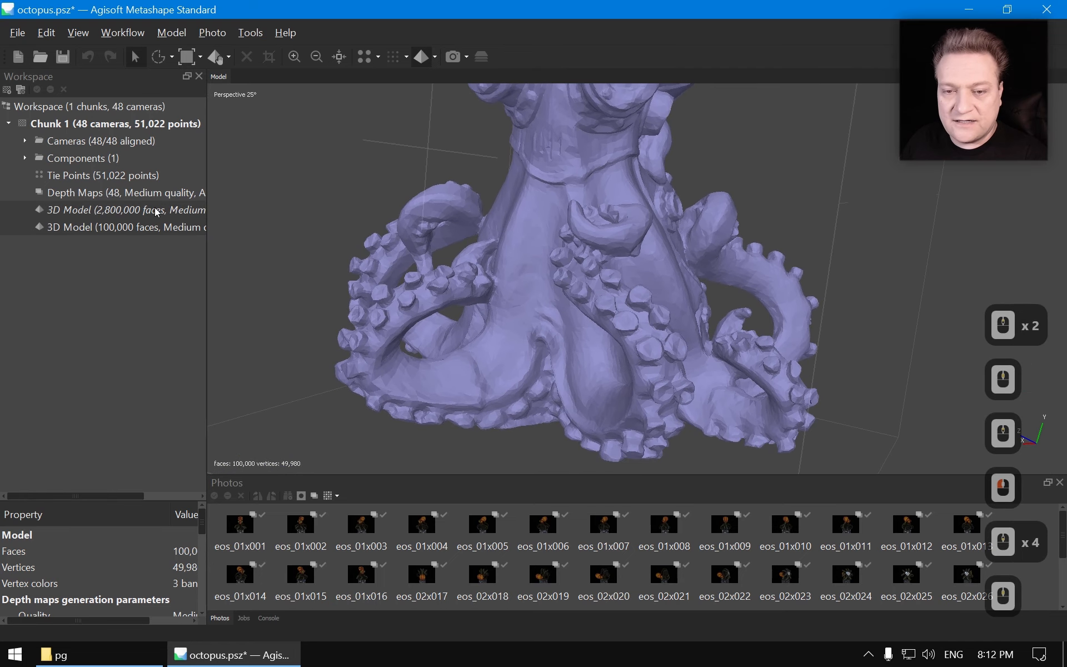
# Duplicate the original 2,800,000-face model again and make the new copy the active model.
pyautogui.click(135, 208)
pyautogui.rightClick(134, 208)
pyautogui.click(202, 237)
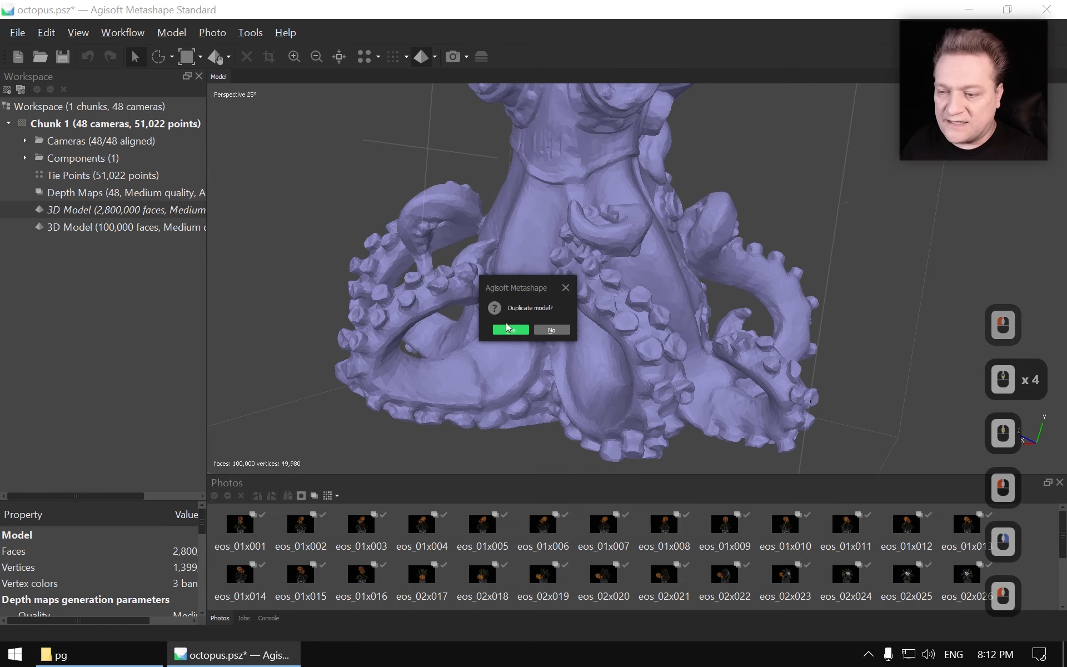
pyautogui.click(508, 329)
pyautogui.doubleClick(101, 250)
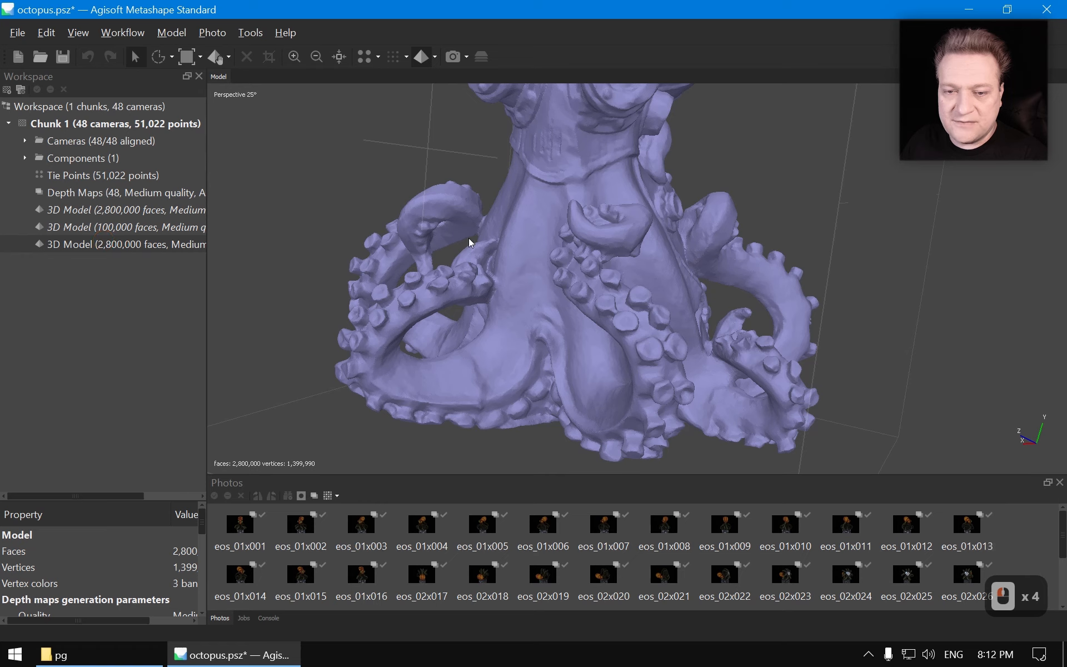
pyautogui.doubleClick(136, 251)
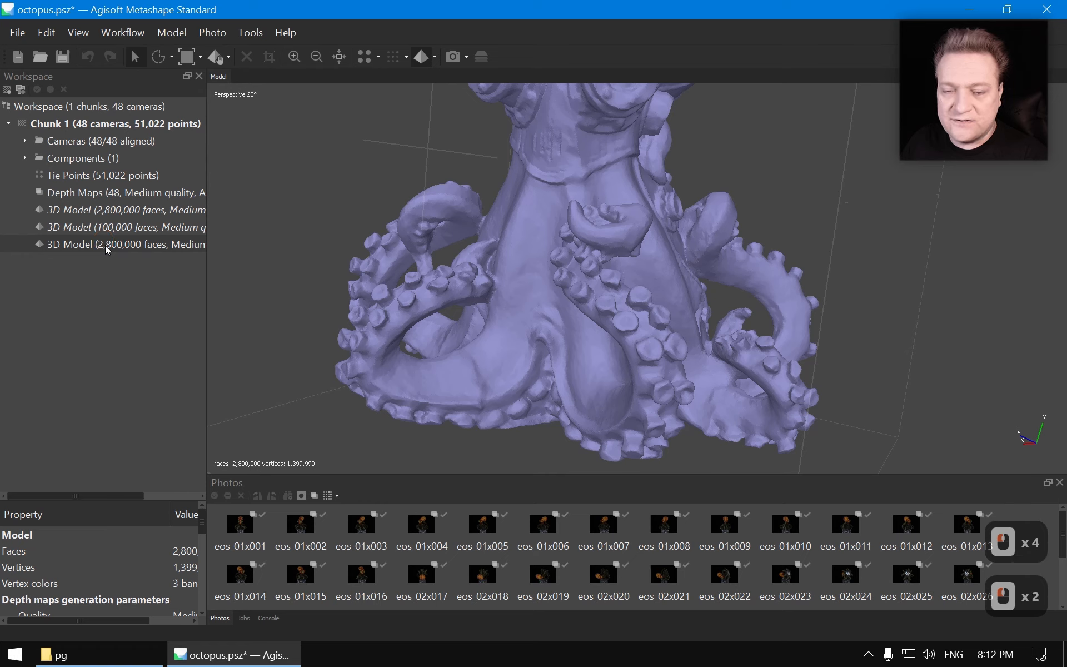
# Decimate the new copy to 1,400,000 faces, replacing the default model.
pyautogui.hotkey('alt', 'd')
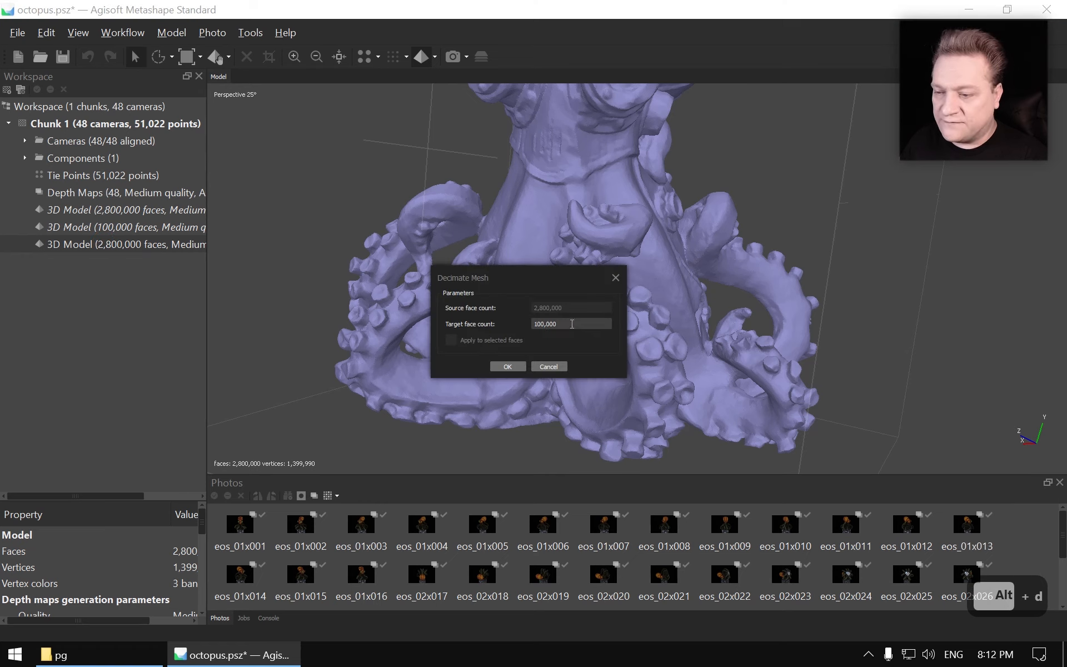
pyautogui.doubleClick(572, 324)
pyautogui.write('1')
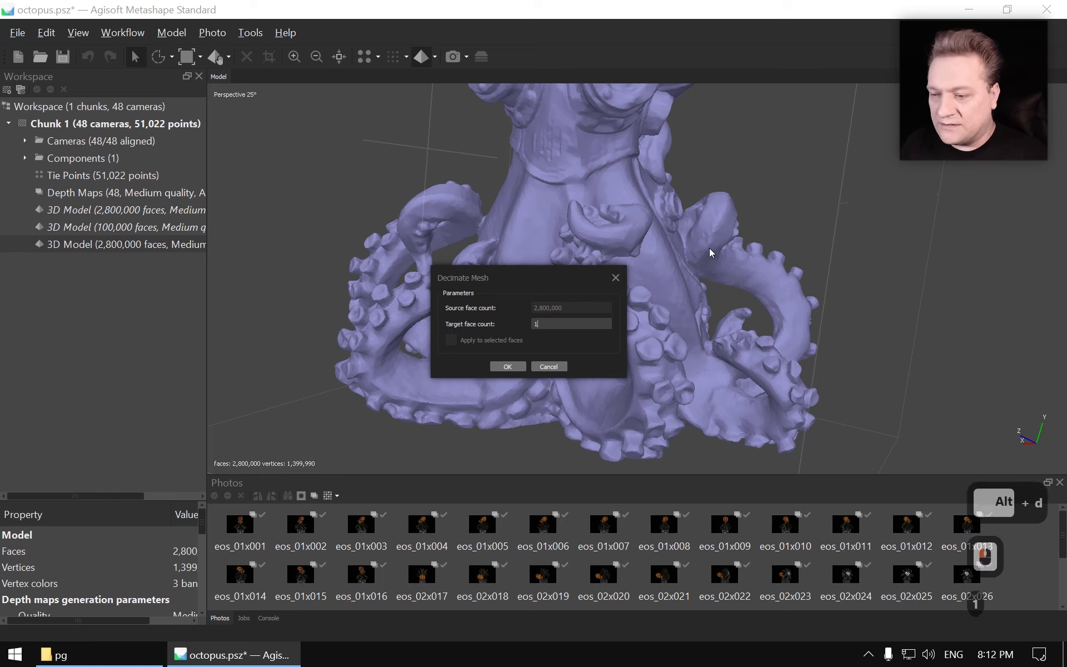
pyautogui.write('5')
pyautogui.press('BackSpace')
pyautogui.write('4000000')
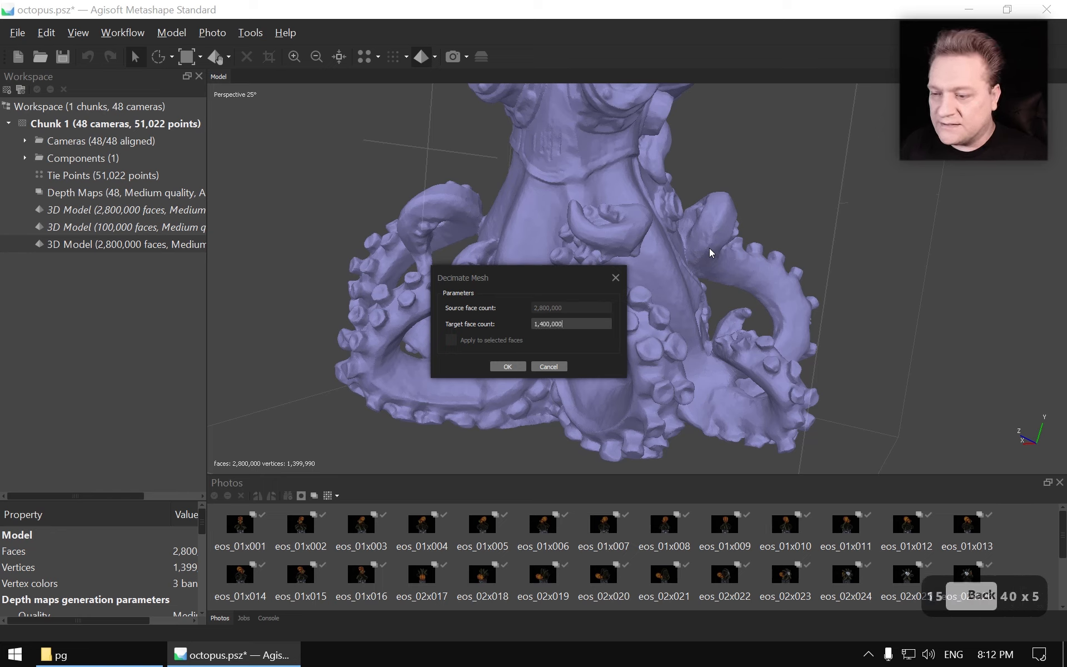
pyautogui.click(508, 365)
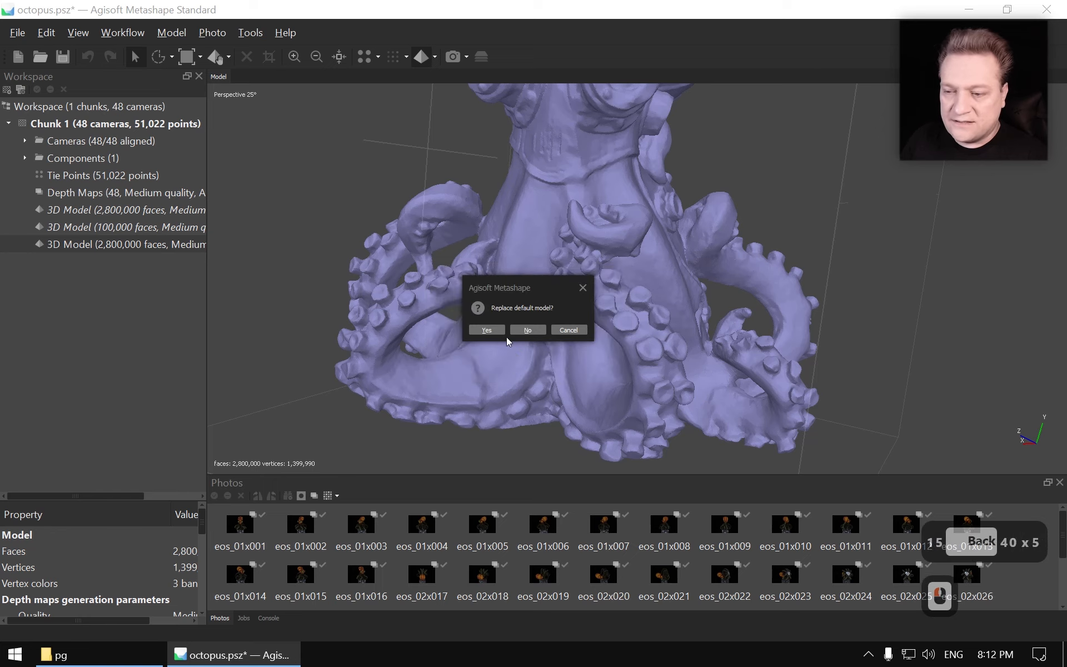
pyautogui.click(493, 327)
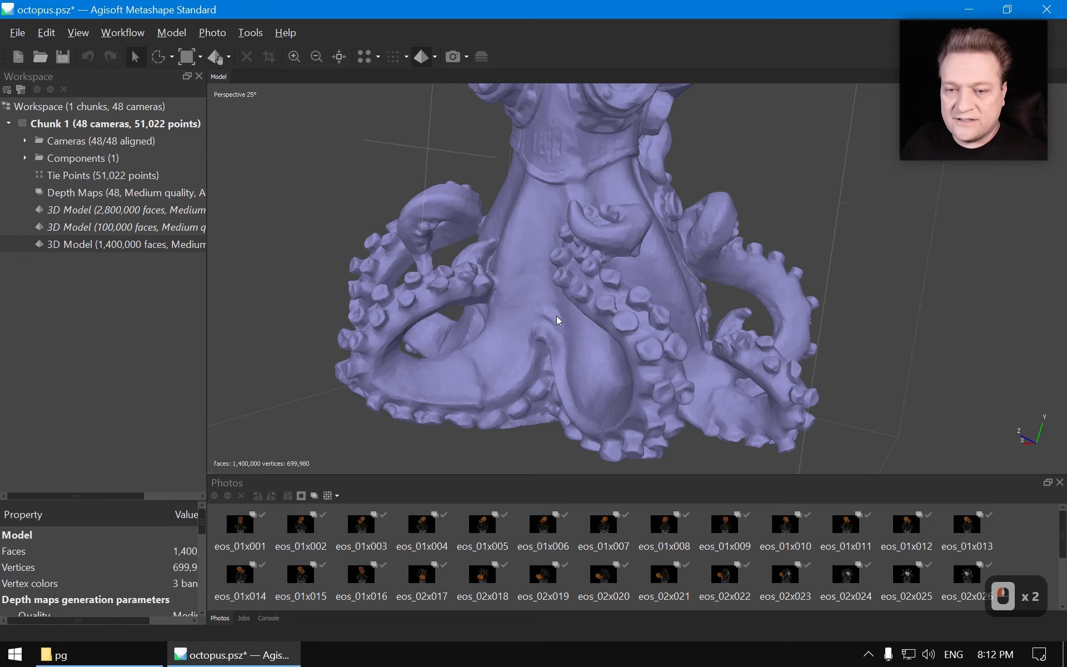
# Decimate the active model further to 700,000 faces, replacing the default model.
pyautogui.hotkey('alt', 'd')
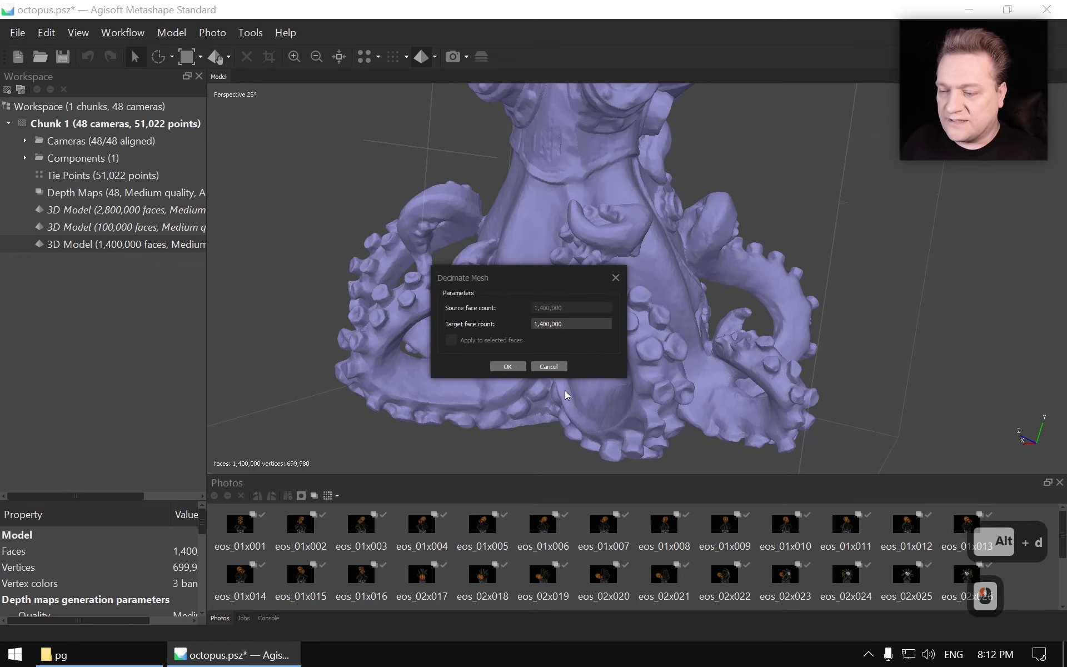
pyautogui.press('Home')
pyautogui.press('Delete')
pyautogui.press('Delete')
pyautogui.write('7')
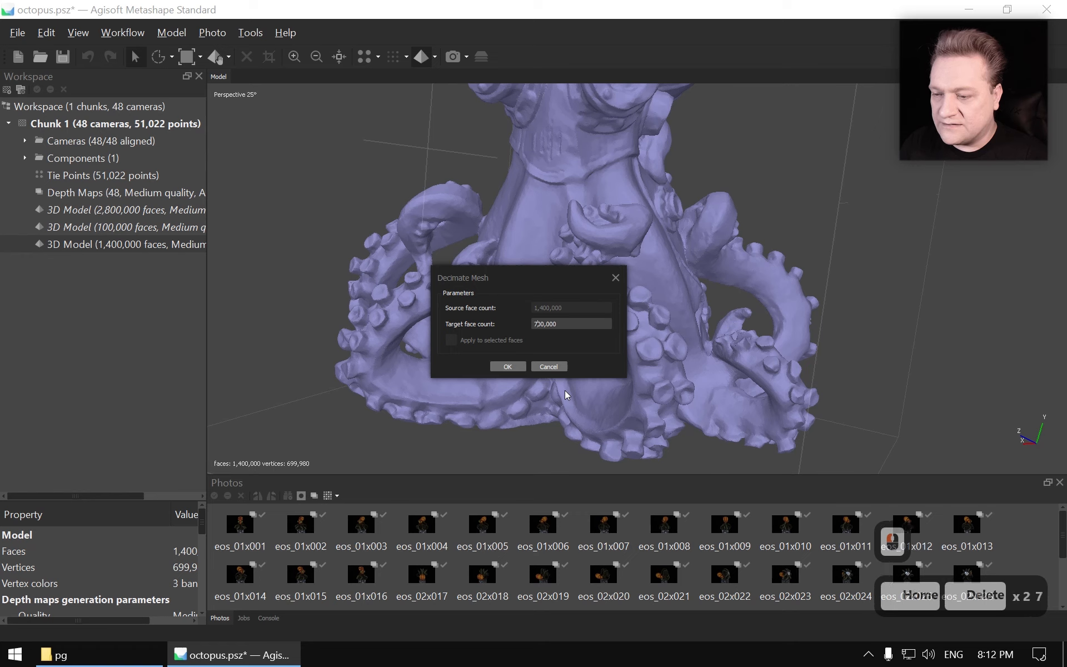
pyautogui.click(504, 364)
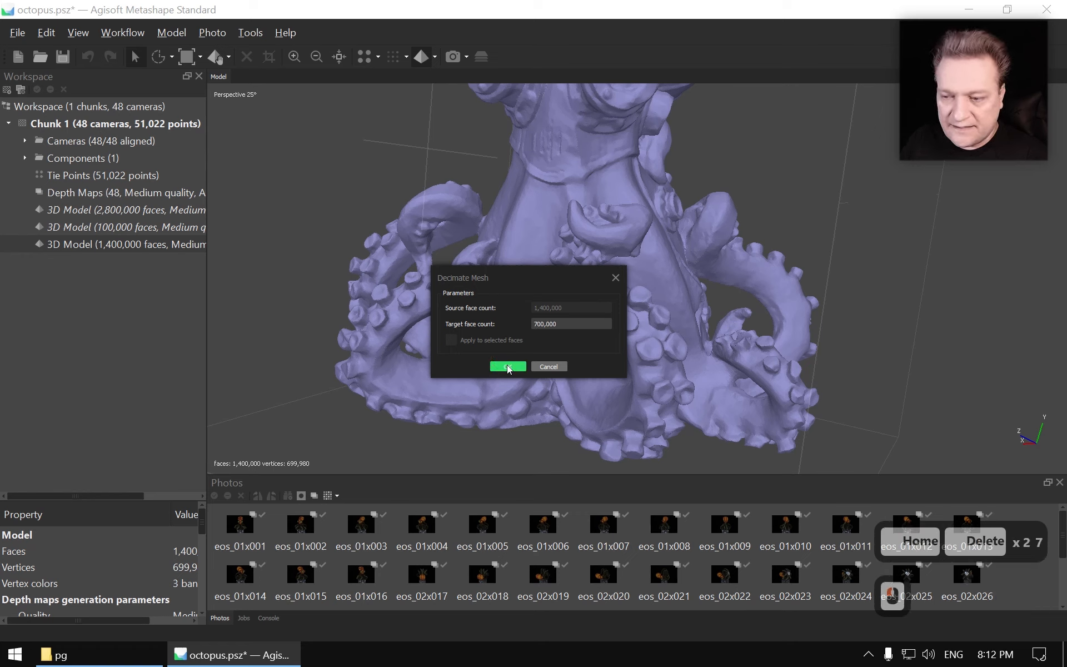
pyautogui.click(489, 329)
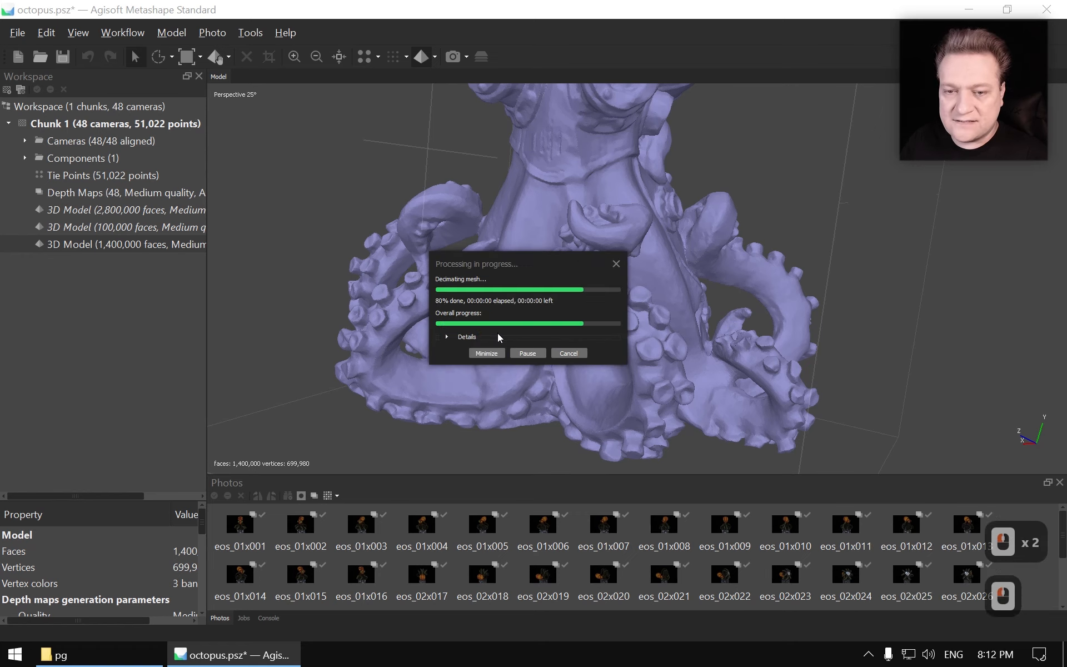
# Reduce the active model to 400,000 faces with Decimate Mesh, replacing the default model.
pyautogui.hotkey('alt', 'd')
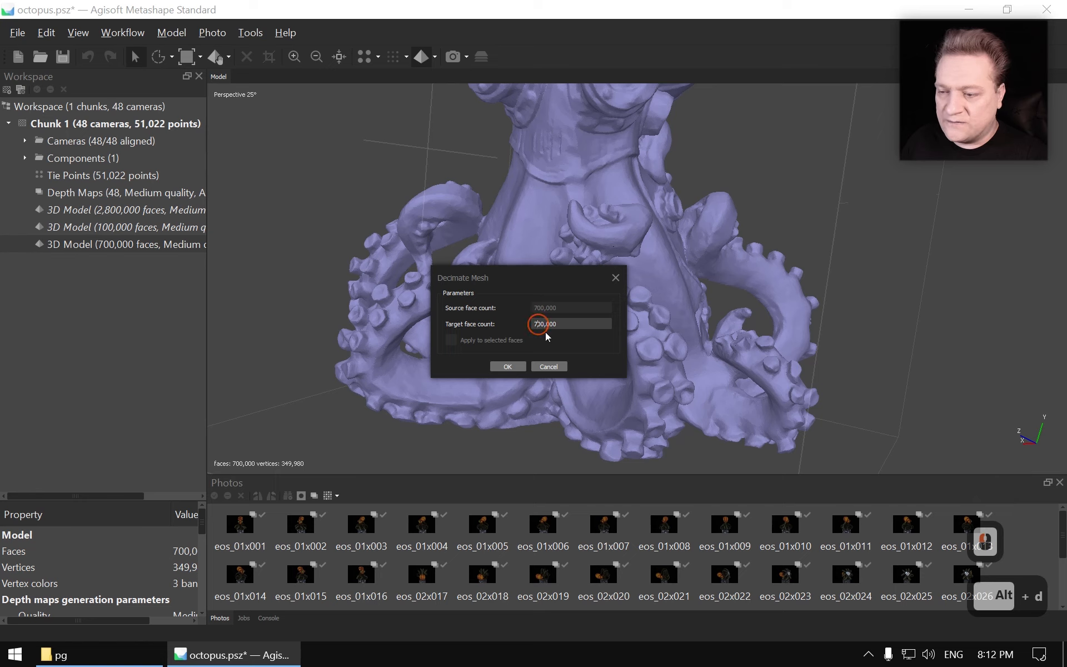
pyautogui.press('BackSpace')
pyautogui.write('4')
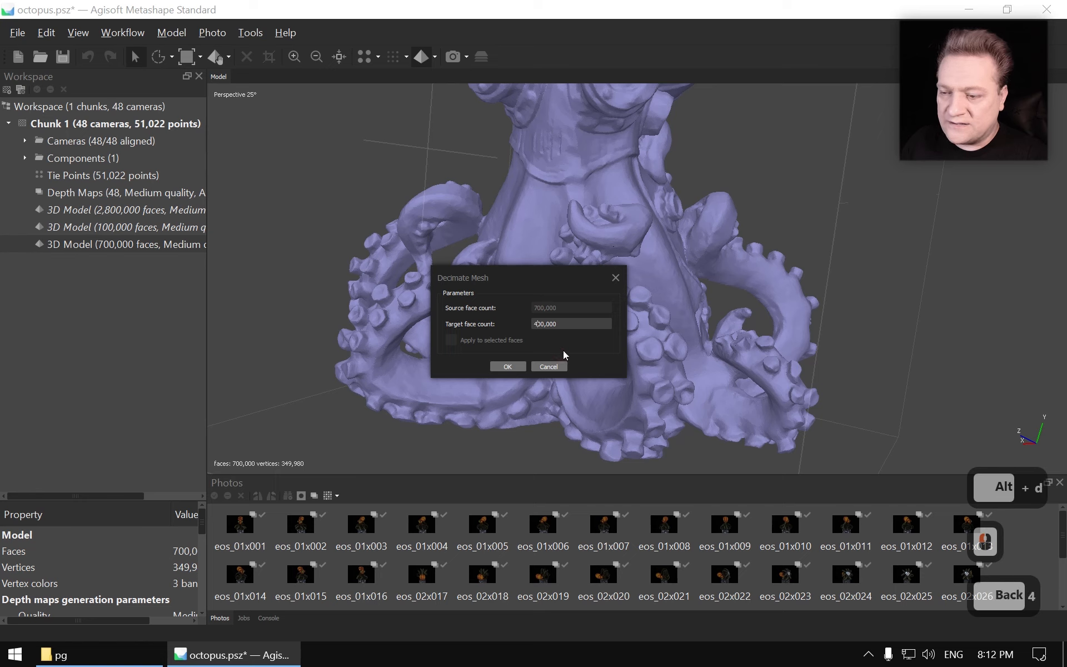
pyautogui.click(507, 366)
pyautogui.click(492, 328)
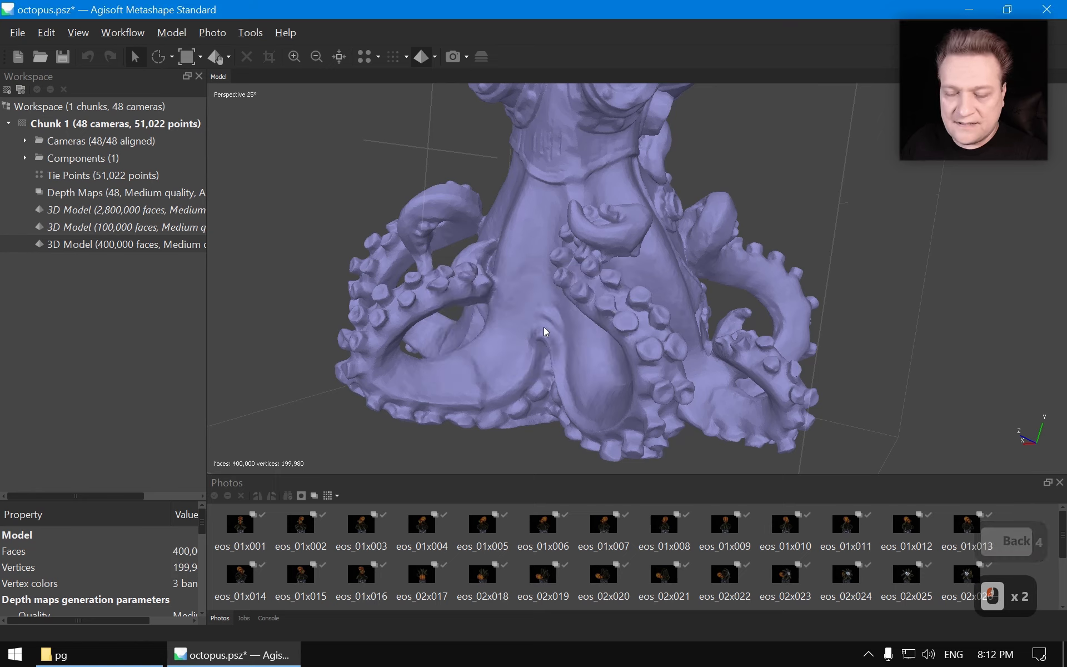
# Decimate the active mesh again to 200,000 faces, replacing the default model.
pyautogui.hotkey('alt', 'd')
pyautogui.click(545, 324)
pyautogui.press('BackSpace')
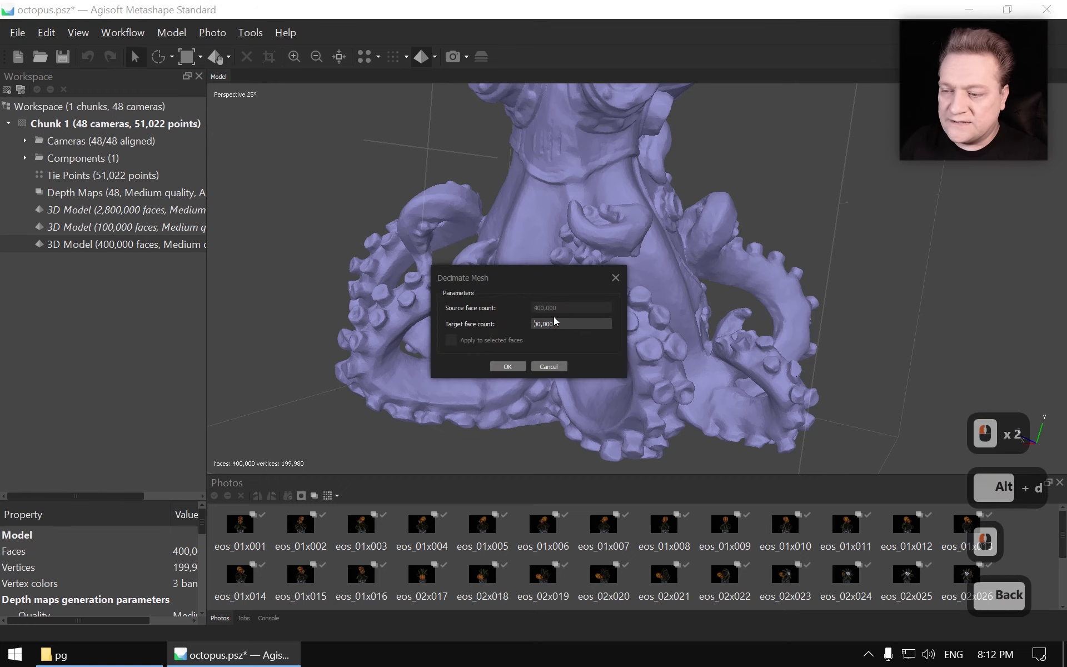
pyautogui.write('2')
pyautogui.click(510, 365)
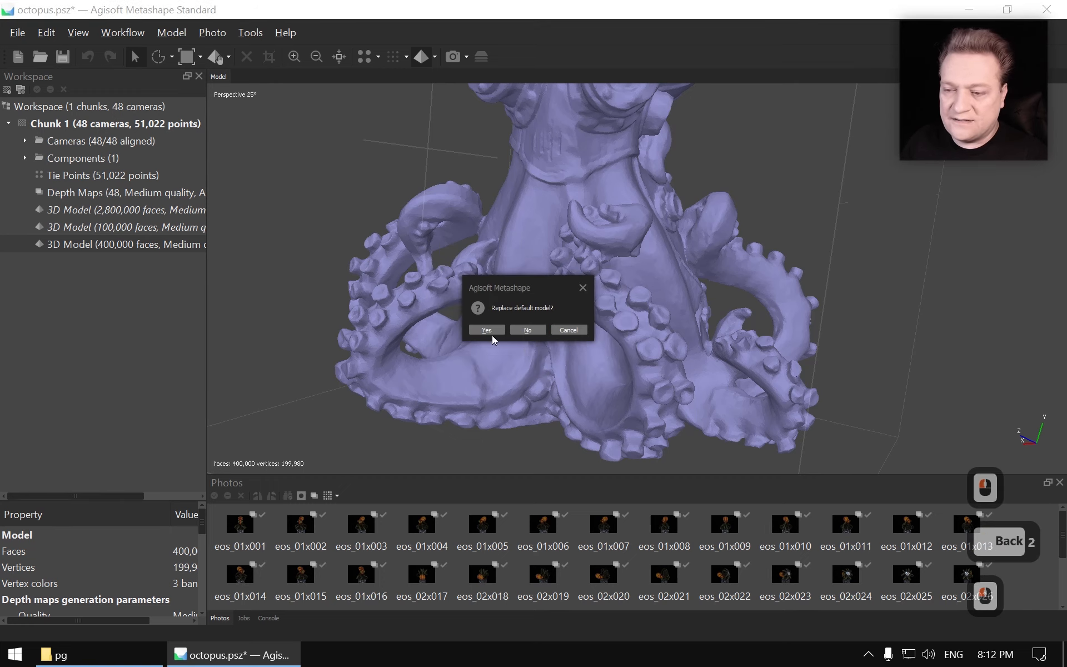
pyautogui.click(489, 329)
# Decimate the 200,000-face mesh to a final 100,000 faces, replacing the default model.
pyautogui.hotkey('alt', 'd')
pyautogui.click(537, 324)
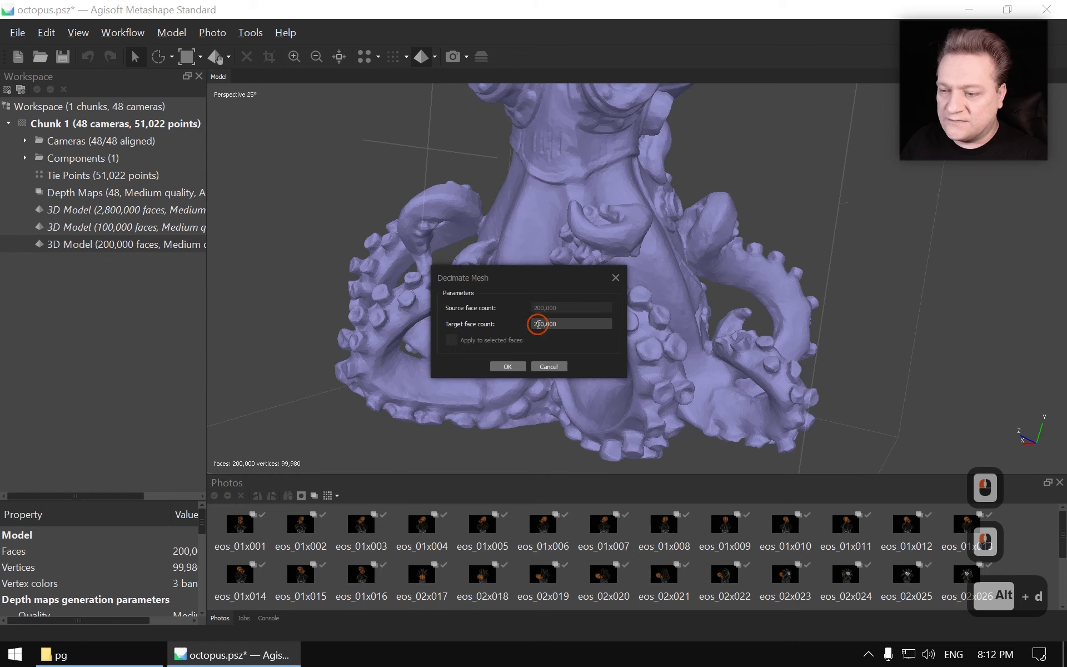
pyautogui.press('BackSpace')
pyautogui.write('1')
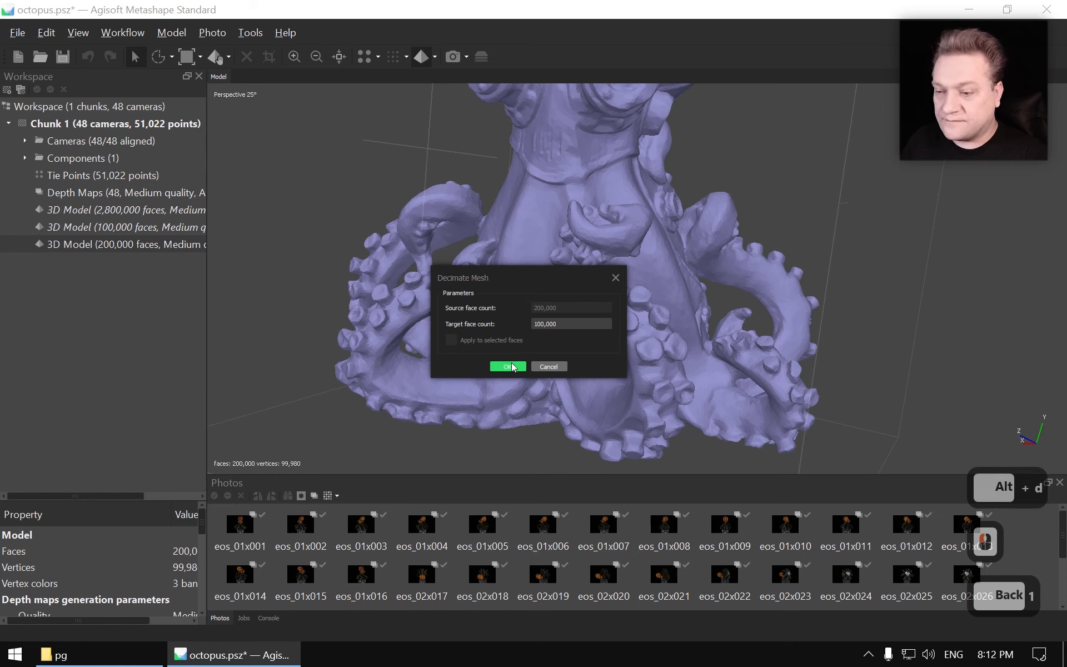
pyautogui.click(510, 365)
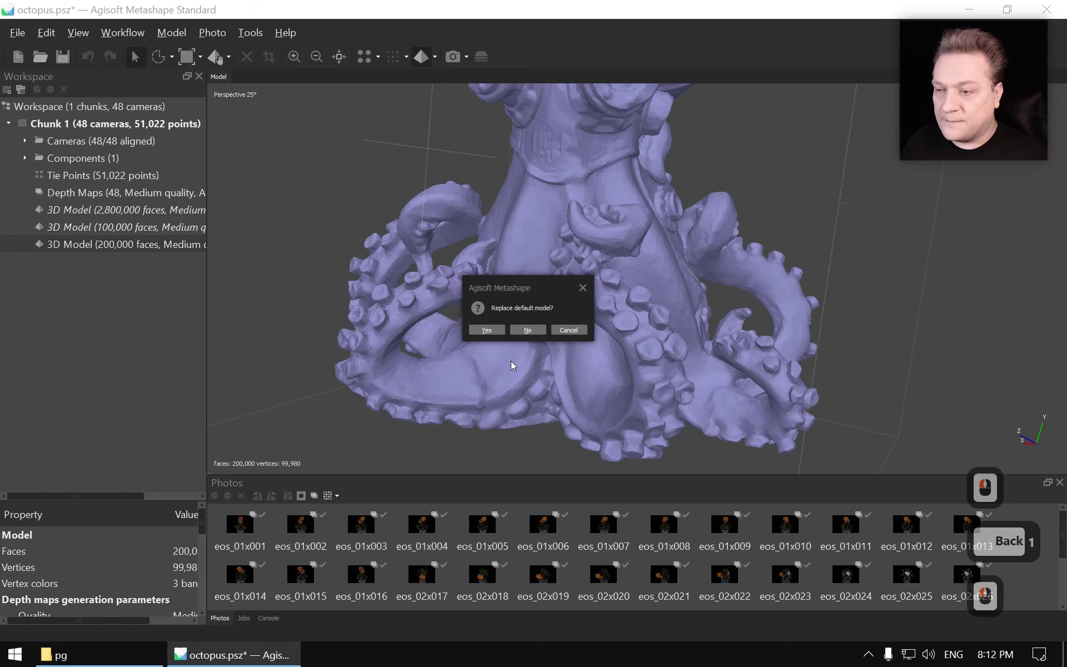
pyautogui.click(487, 330)
# Compare the directly decimated and the stepwise decimated 100,000-face models by alternating between them.
pyautogui.scroll(-2, 592, 296)
pyautogui.scroll(4, 555, 334)
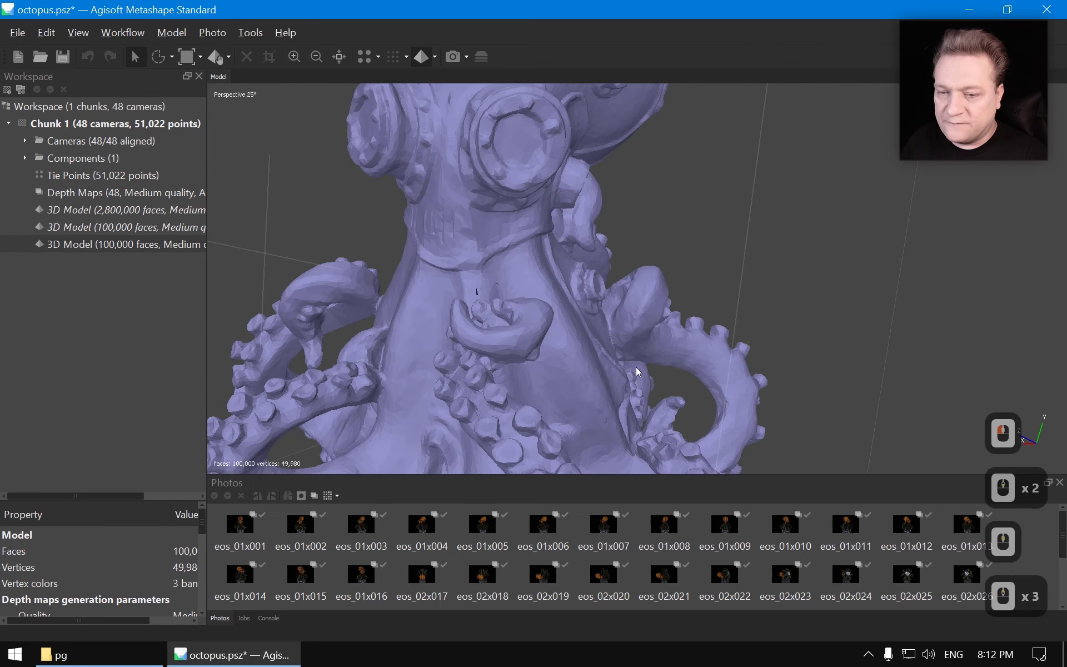
pyautogui.doubleClick(100, 226)
pyautogui.doubleClick(100, 242)
pyautogui.doubleClick(102, 226)
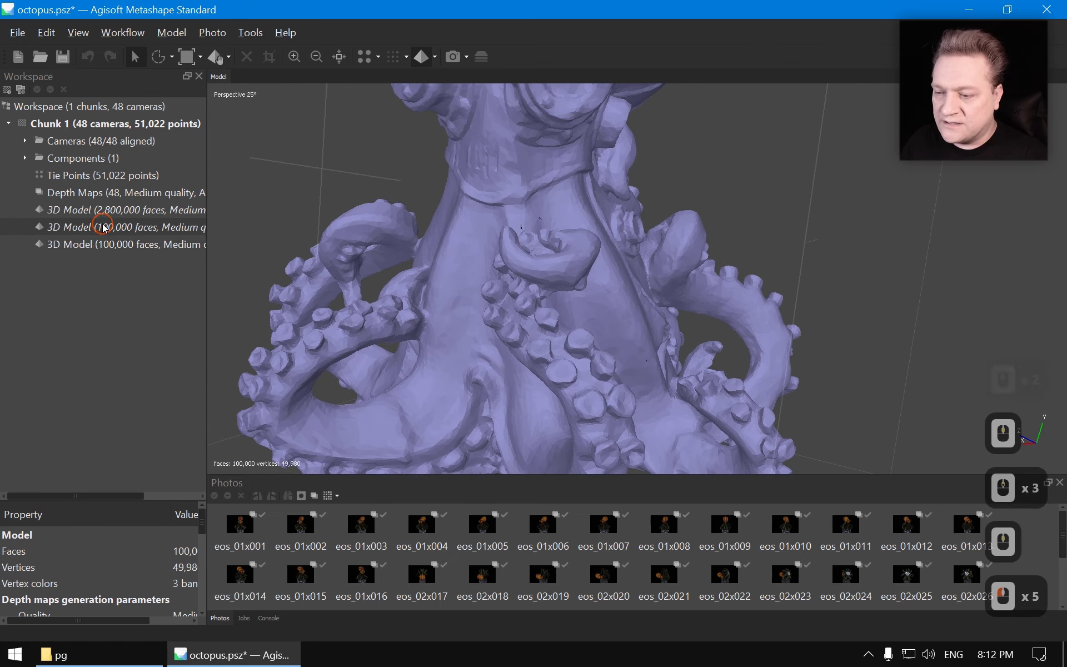
pyautogui.doubleClick(105, 242)
# Examine the lower body and tentacles from another angle and compare both 100,000-face models there.
pyautogui.moveTo(604, 342); pyautogui.dragTo(679, 259, button='middle')
pyautogui.scroll(3, 667, 267)
pyautogui.moveTo(567, 297); pyautogui.dragTo(624, 331)
pyautogui.scroll(-2, 622, 328)
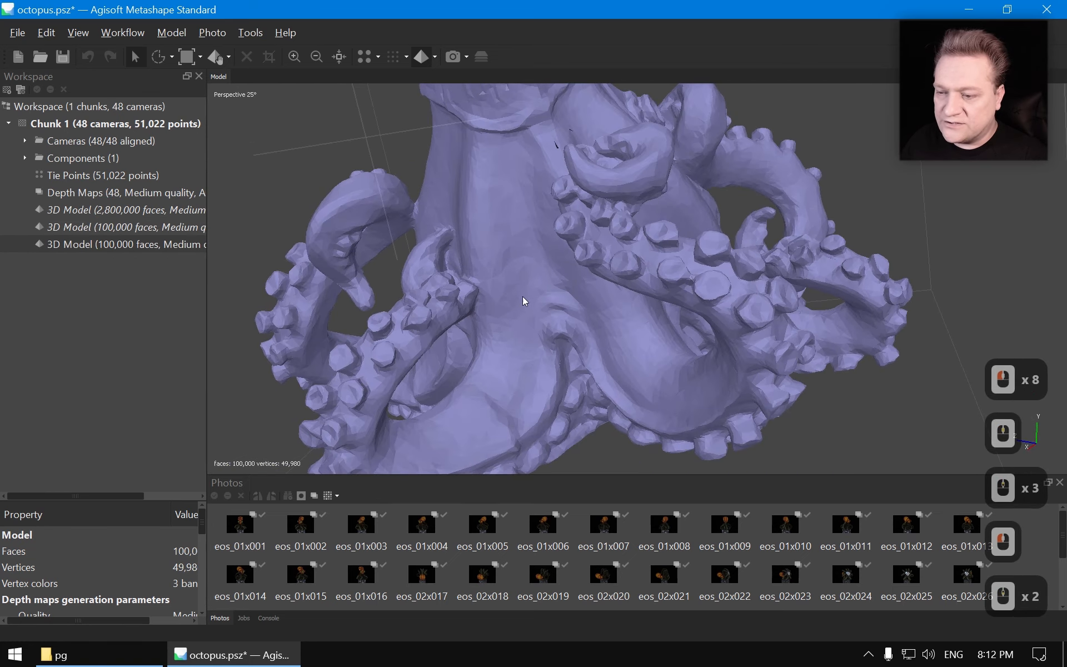
pyautogui.moveTo(523, 295); pyautogui.dragTo(532, 268)
pyautogui.doubleClick(153, 228)
pyautogui.doubleClick(143, 244)
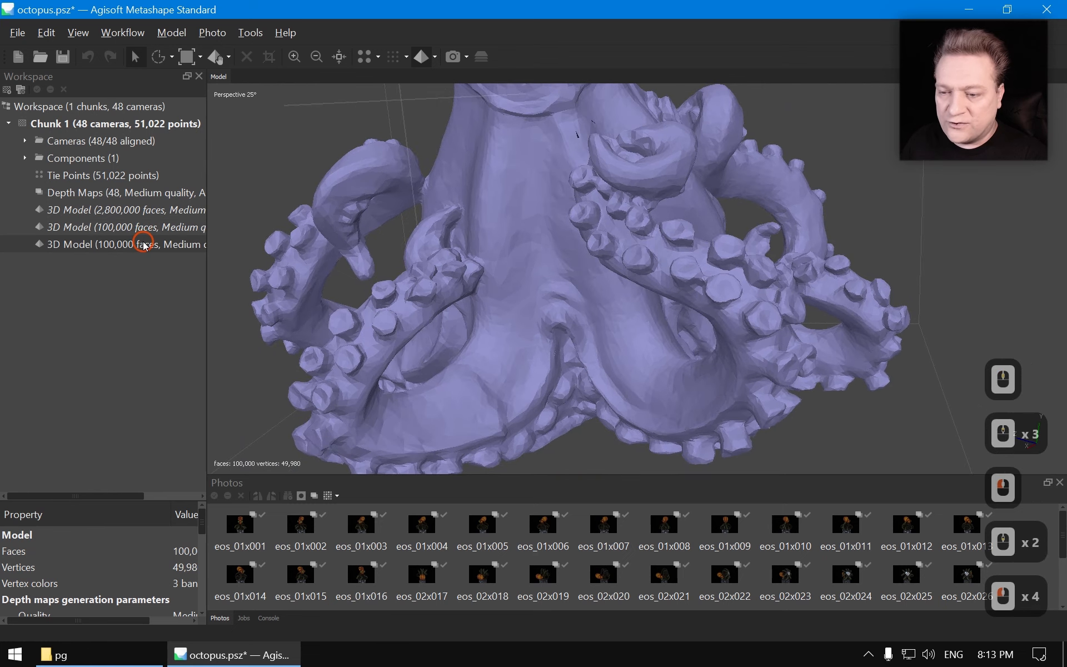
pyautogui.doubleClick(153, 227)
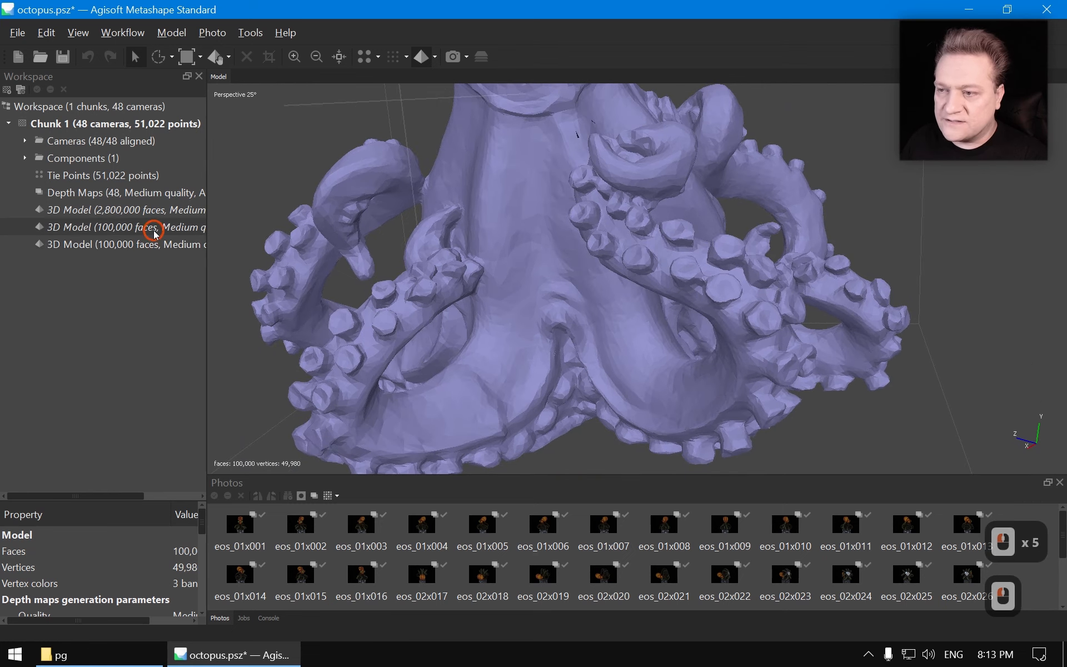
# Compare both 100,000-face models on the side with the round body porthole, with the lower tentacles in view.
pyautogui.doubleClick(140, 245)
pyautogui.moveTo(523, 290); pyautogui.dragTo(709, 318)
pyautogui.scroll(-4, 710, 319)
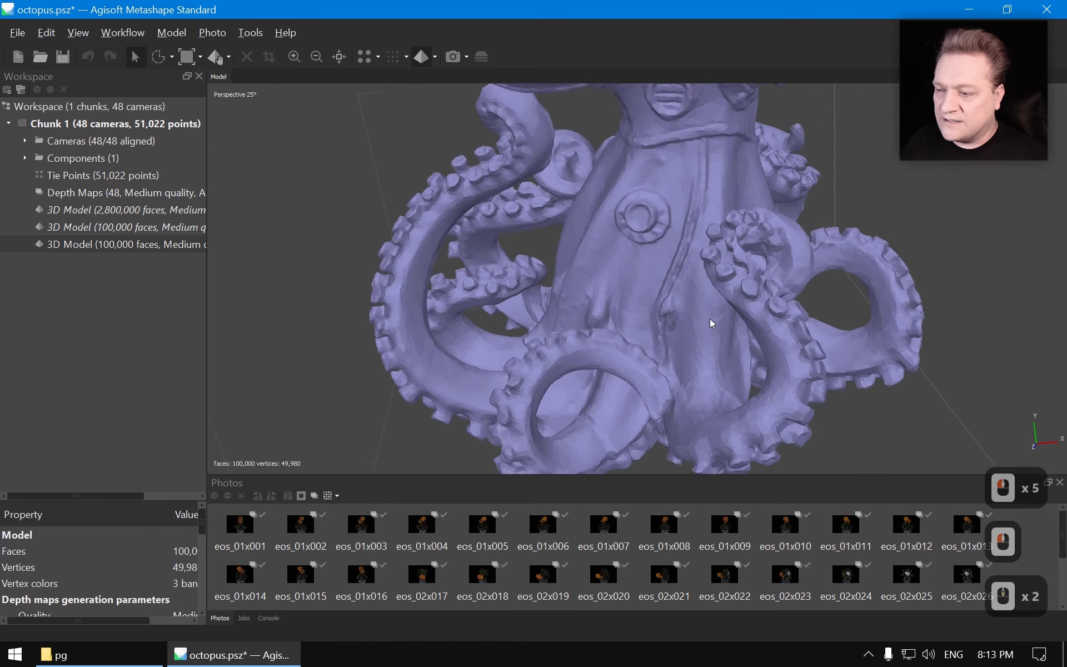
pyautogui.moveTo(709, 319); pyautogui.dragTo(646, 306, button='middle')
pyautogui.doubleClick(95, 227)
pyautogui.doubleClick(103, 243)
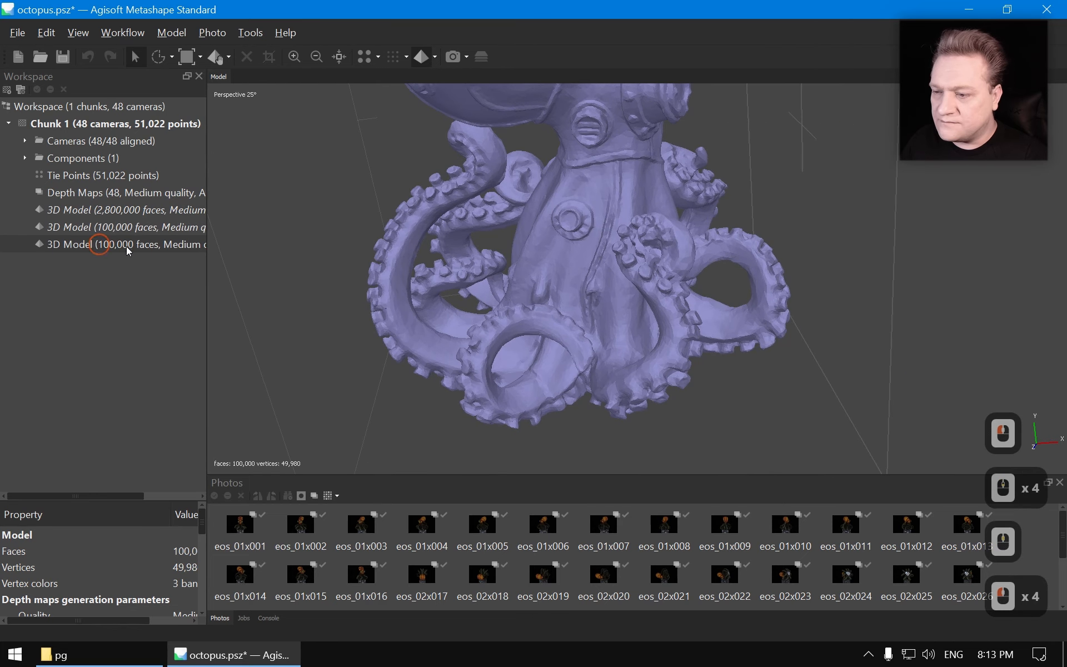
# Compare both 100,000-face models close up around the porthole, body seam and suckers, and inspect the whole octopus on the last-listed model.
pyautogui.scroll(5, 548, 291)
pyautogui.doubleClick(86, 233)
pyautogui.doubleClick(98, 244)
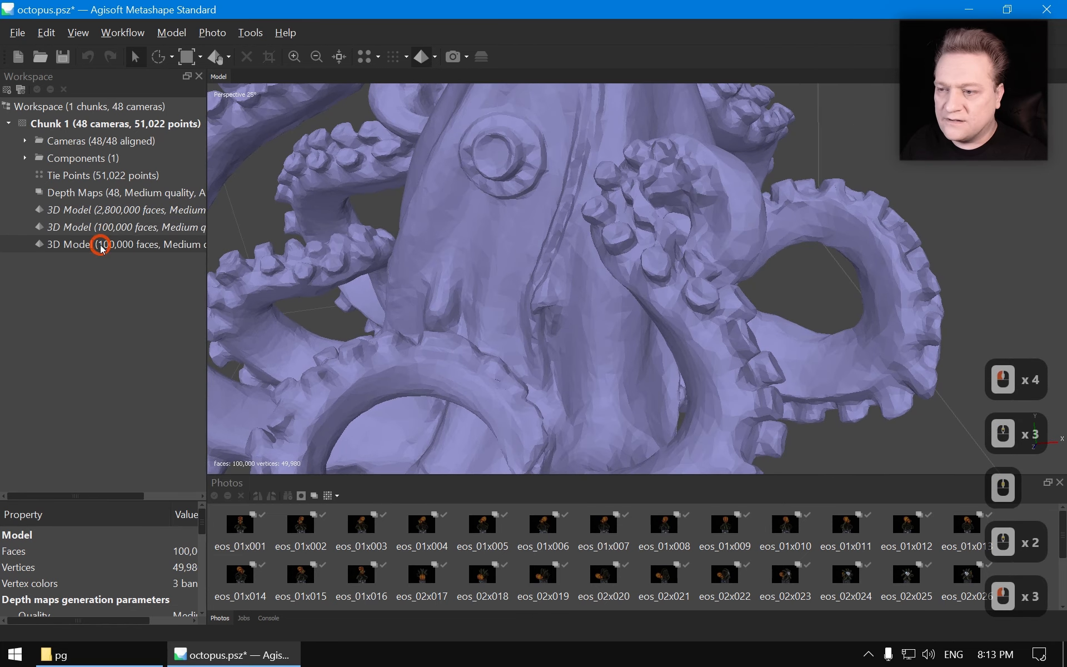
pyautogui.doubleClick(94, 229)
pyautogui.doubleClick(112, 245)
pyautogui.doubleClick(112, 230)
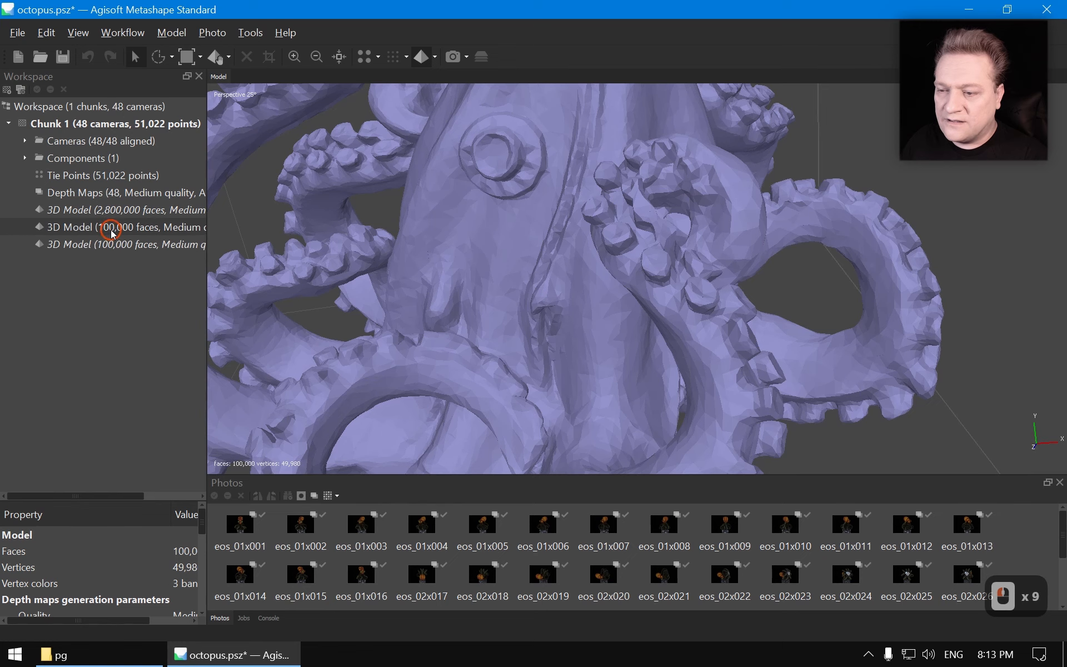
pyautogui.doubleClick(113, 246)
pyautogui.scroll(-4, 623, 315)
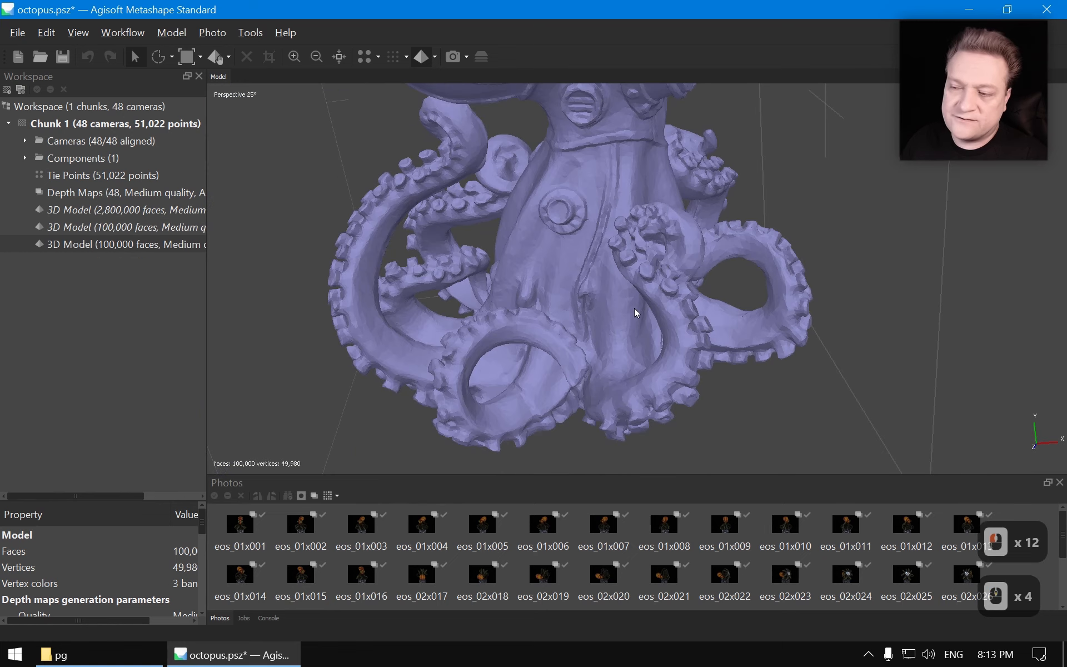
pyautogui.moveTo(635, 308); pyautogui.dragTo(668, 351)
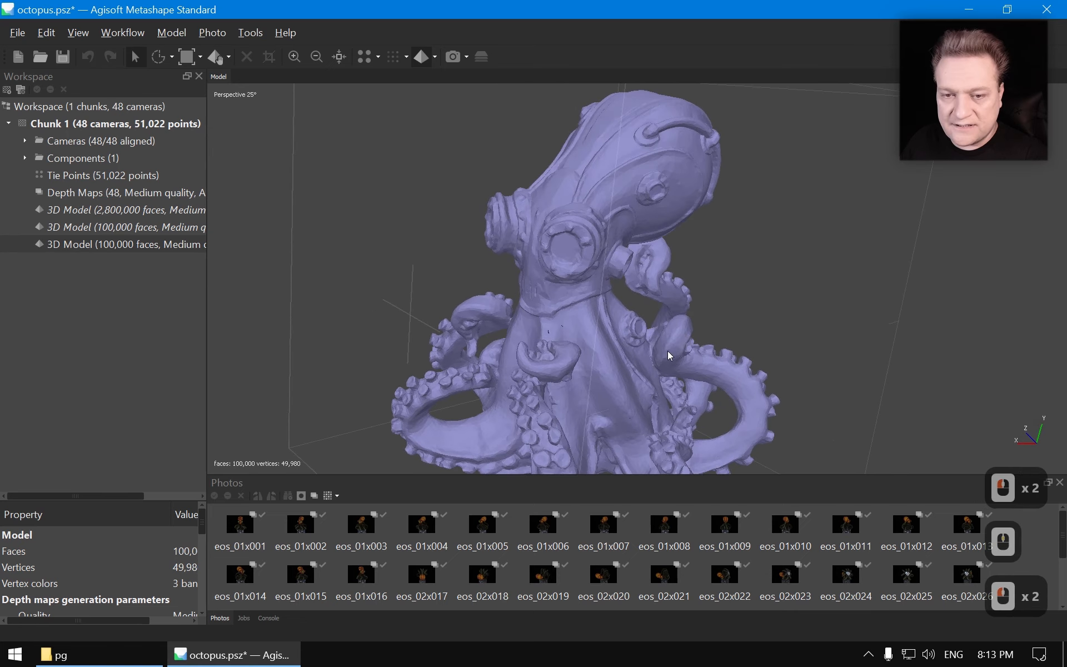
pyautogui.scroll(-3, 665, 345)
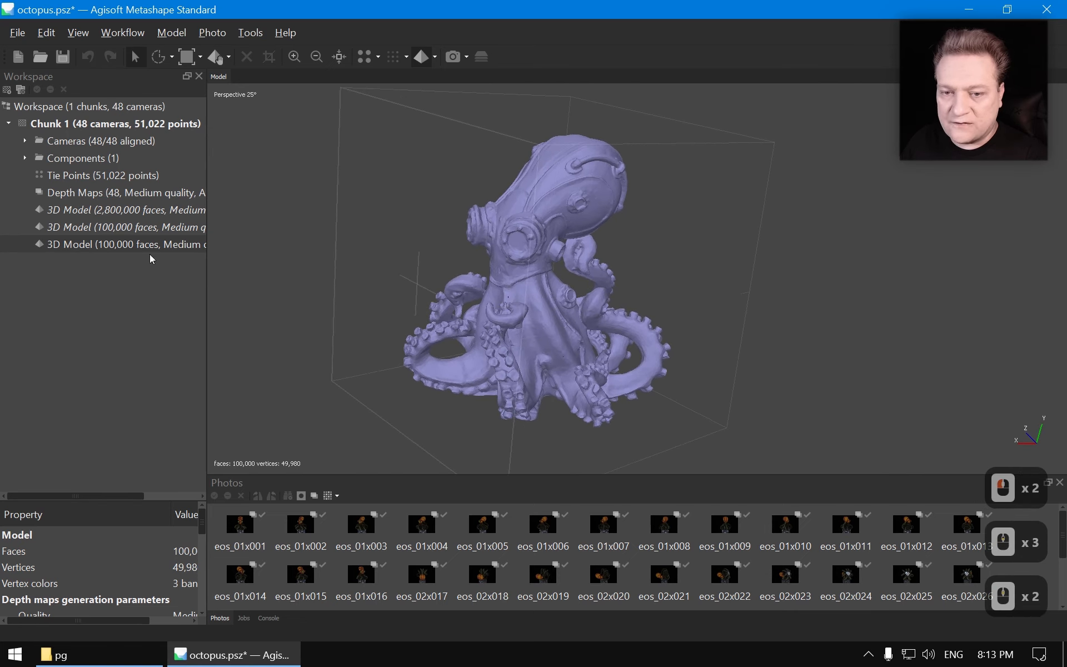
# Build a diffuse map texture for the model from Images with Generic mapping, Average blending, size 8192 x 1 and hole filling off.
pyautogui.scroll(4, 579, 302)
pyautogui.click(127, 33)
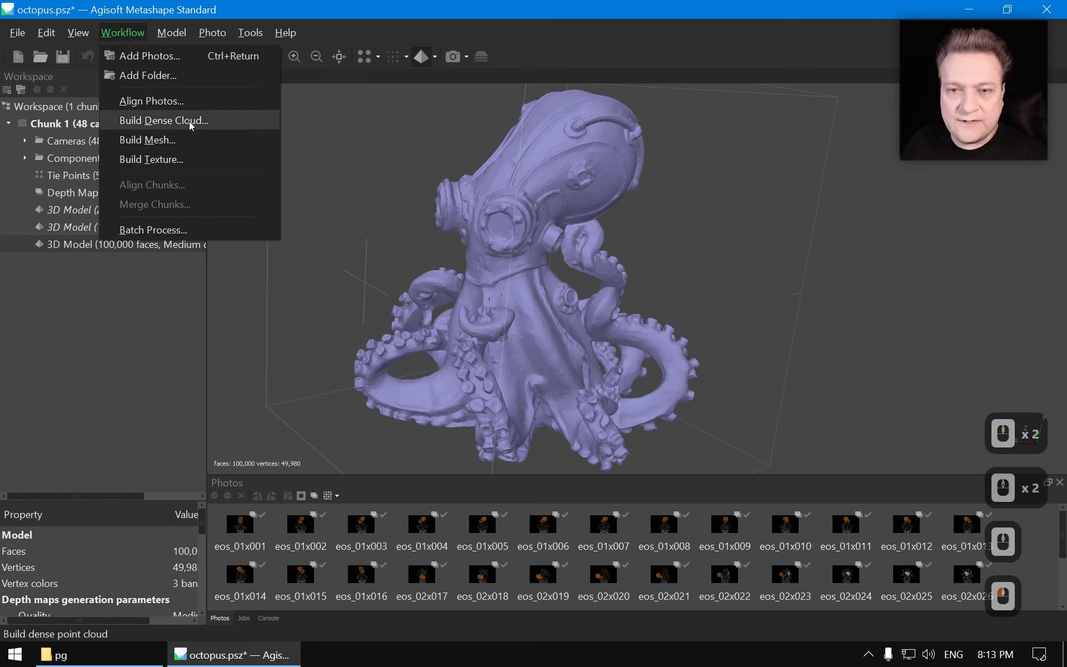
pyautogui.click(172, 160)
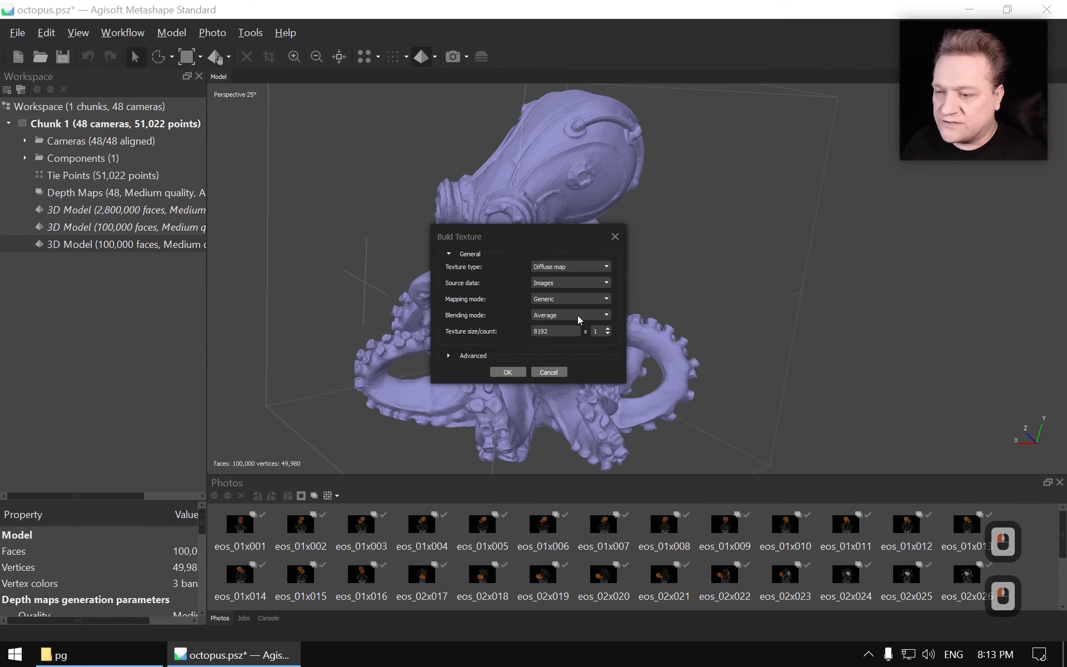
pyautogui.click(448, 356)
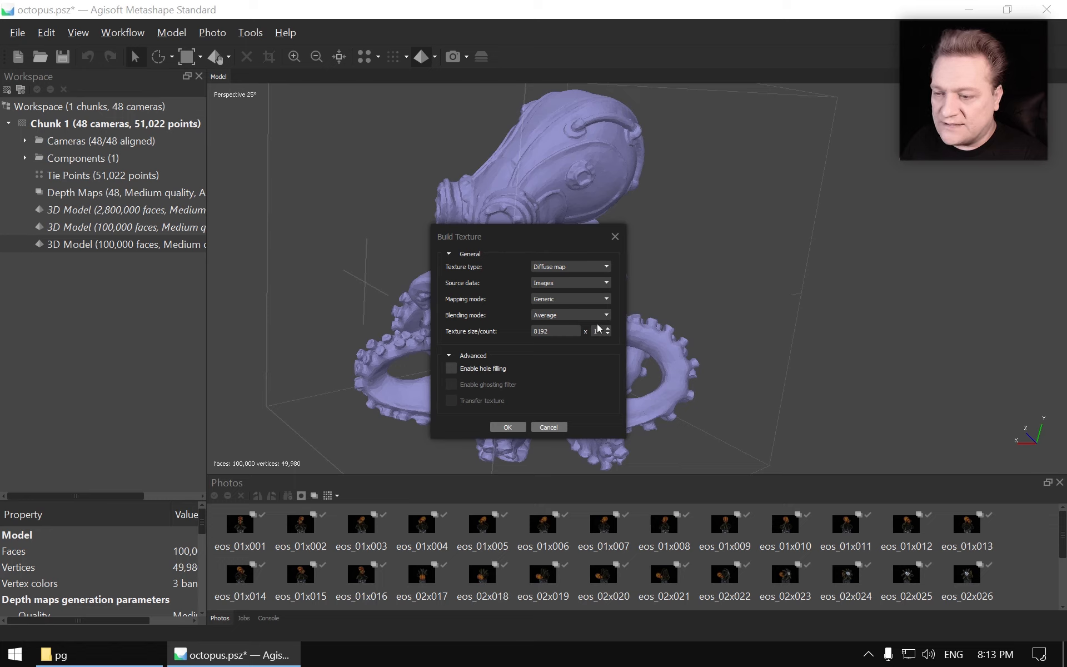
pyautogui.click(520, 429)
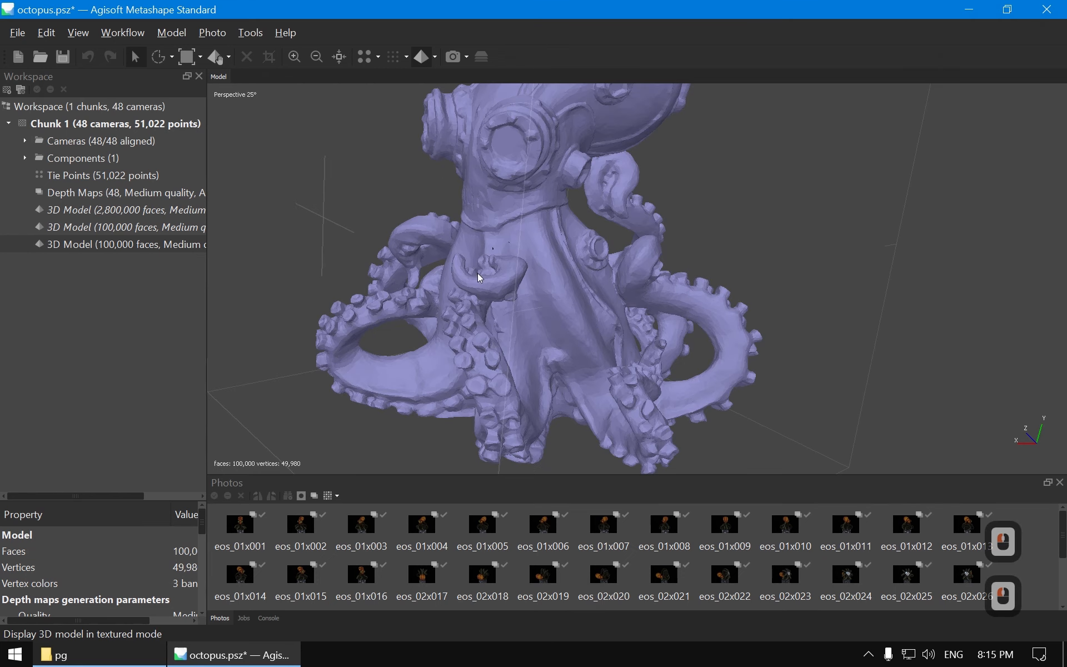
# Examine the new texture on the octopus's curled tentacle and its suckers up close from several angles.
pyautogui.moveTo(517, 288); pyautogui.dragTo(679, 281)
pyautogui.moveTo(680, 282); pyautogui.dragTo(595, 331, button='middle')
pyautogui.scroll(3, 595, 332)
pyautogui.moveTo(595, 331); pyautogui.dragTo(673, 328)
pyautogui.scroll(1, 633, 272)
pyautogui.moveTo(530, 248); pyautogui.dragTo(619, 233)
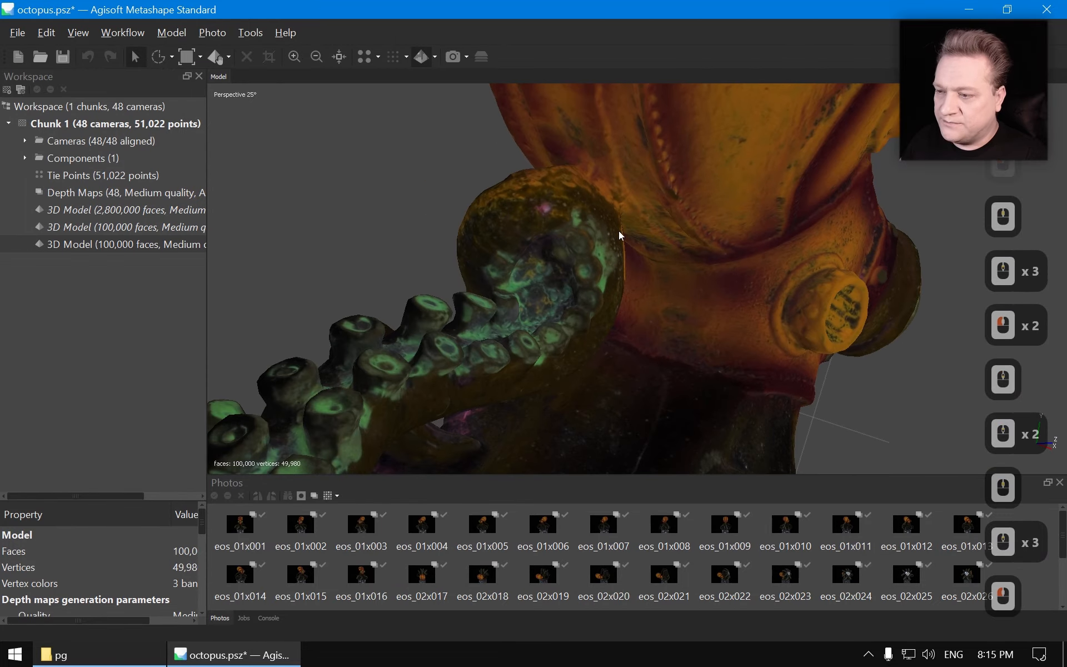
pyautogui.scroll(3, 586, 284)
pyautogui.moveTo(586, 283); pyautogui.dragTo(695, 223)
pyautogui.moveTo(695, 223); pyautogui.dragTo(535, 279, button='middle')
pyautogui.scroll(-3, 535, 279)
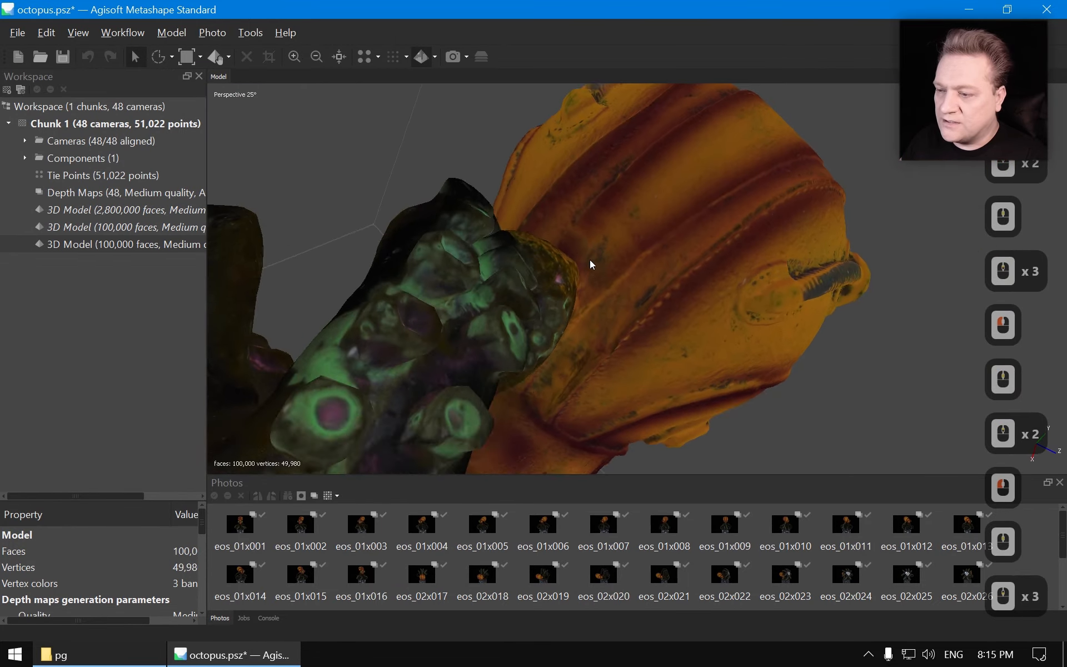
# Inspect the texture on the back of the orange helmet and around its round portholes.
pyautogui.moveTo(589, 261); pyautogui.dragTo(669, 242)
pyautogui.scroll(5, 669, 348)
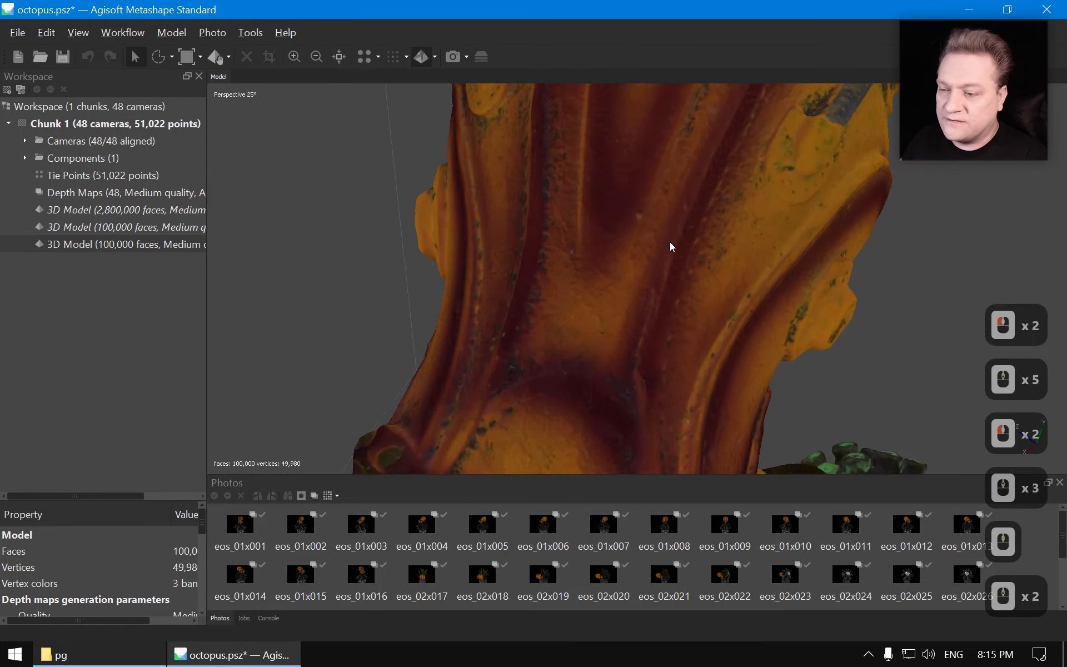
pyautogui.scroll(3, 611, 306)
pyautogui.moveTo(611, 306); pyautogui.dragTo(576, 282)
pyautogui.scroll(-3, 576, 281)
pyautogui.moveTo(576, 282); pyautogui.dragTo(768, 226, button='middle')
pyautogui.scroll(2, 768, 225)
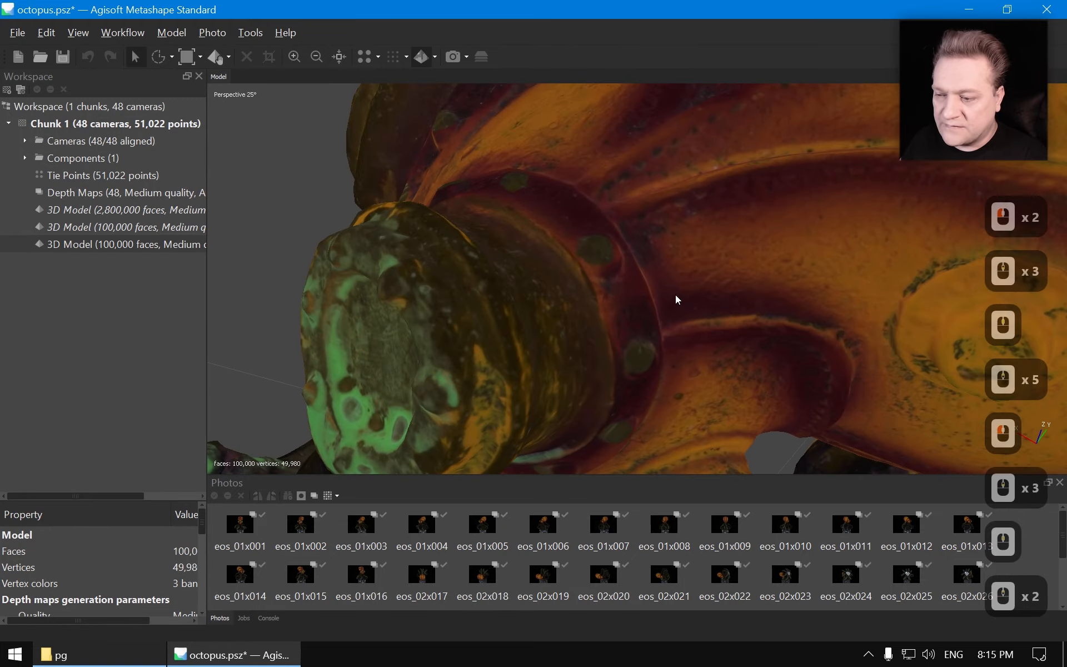
pyautogui.moveTo(676, 294)
pyautogui.mouseDown()
pyautogui.moveTo(655, 252)
pyautogui.moveTo(653, 274)
pyautogui.moveTo(562, 231)
pyautogui.moveTo(615, 274)
pyautogui.moveTo(648, 269)
pyautogui.moveTo(624, 269)
pyautogui.moveTo(693, 301)
pyautogui.mouseUp()
pyautogui.scroll(-4, 692, 301)
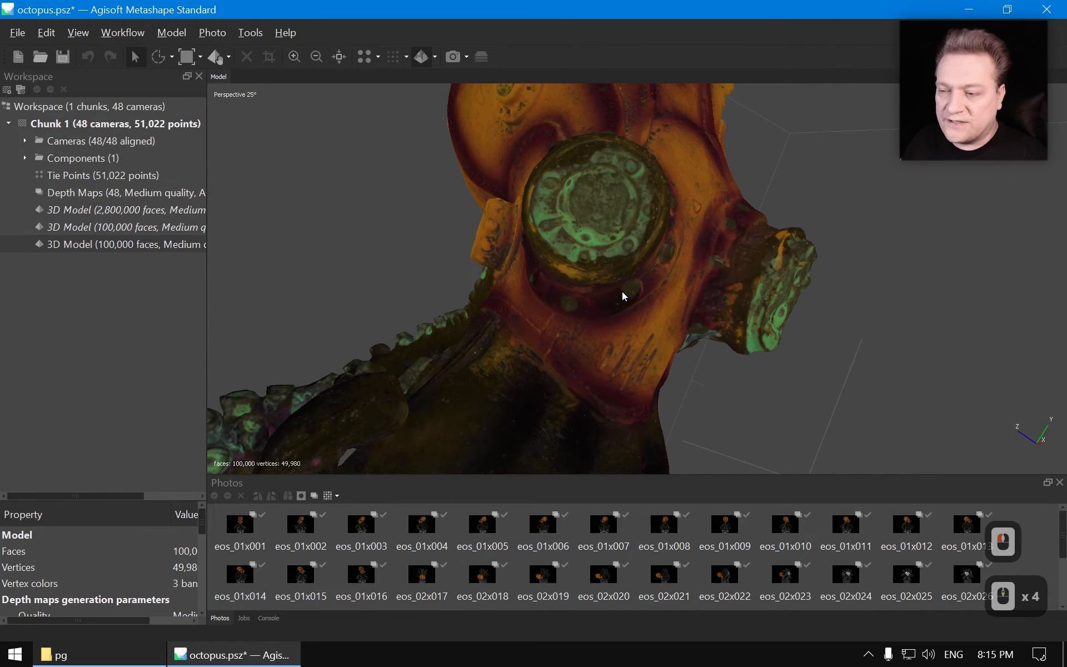
# Check the texture on the lower body, the tentacles and the labelled underside of the base.
pyautogui.moveTo(622, 291); pyautogui.dragTo(622, 245)
pyautogui.scroll(2, 628, 242)
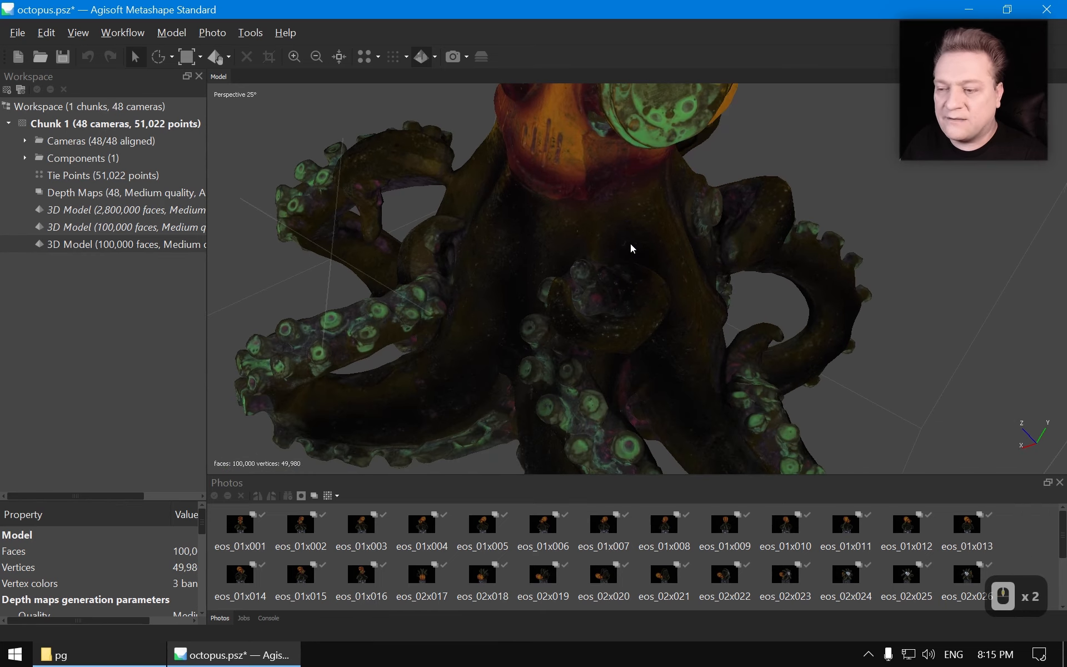
pyautogui.moveTo(649, 275); pyautogui.dragTo(674, 349)
pyautogui.moveTo(644, 281); pyautogui.dragTo(603, 170)
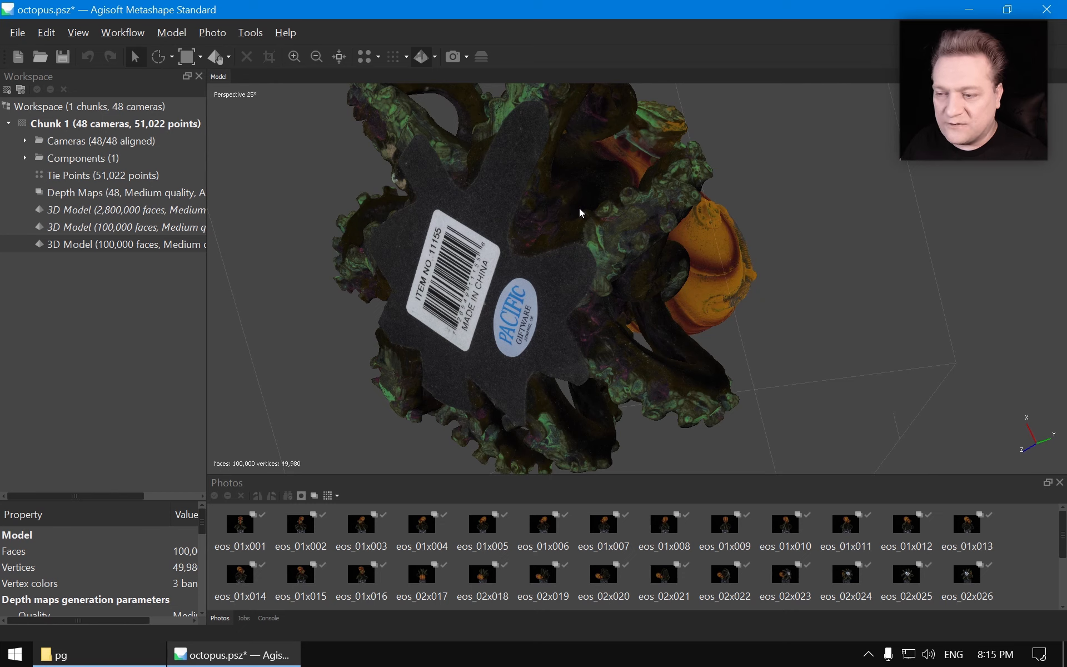
pyautogui.moveTo(565, 215); pyautogui.dragTo(678, 314)
pyautogui.scroll(-2, 756, 355)
pyautogui.scroll(-1, 700, 339)
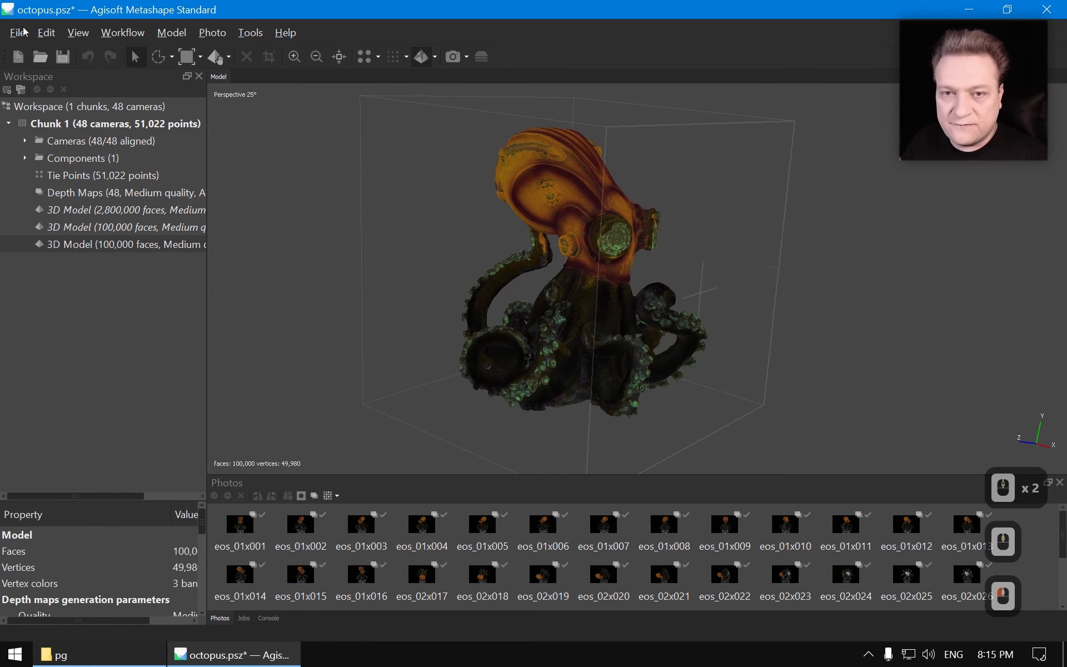
# Export the model as Wavefront OBJ over _low.obj in the pg folder, with vertex normals and a JPEG texture.
pyautogui.click(18, 33)
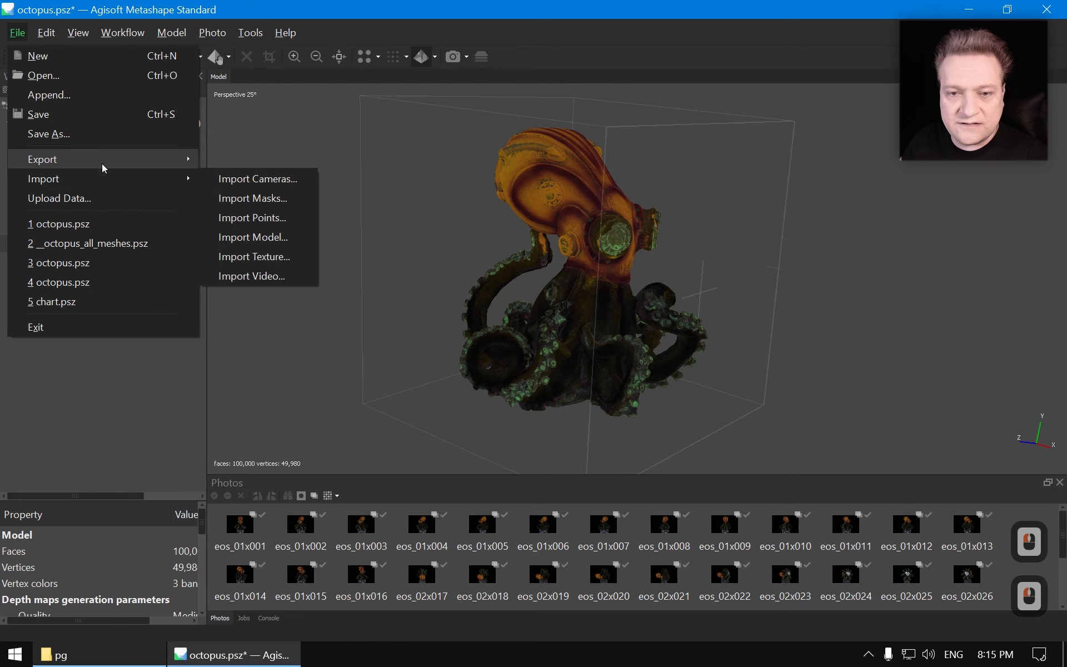
pyautogui.moveTo(103, 161)
pyautogui.click(254, 180)
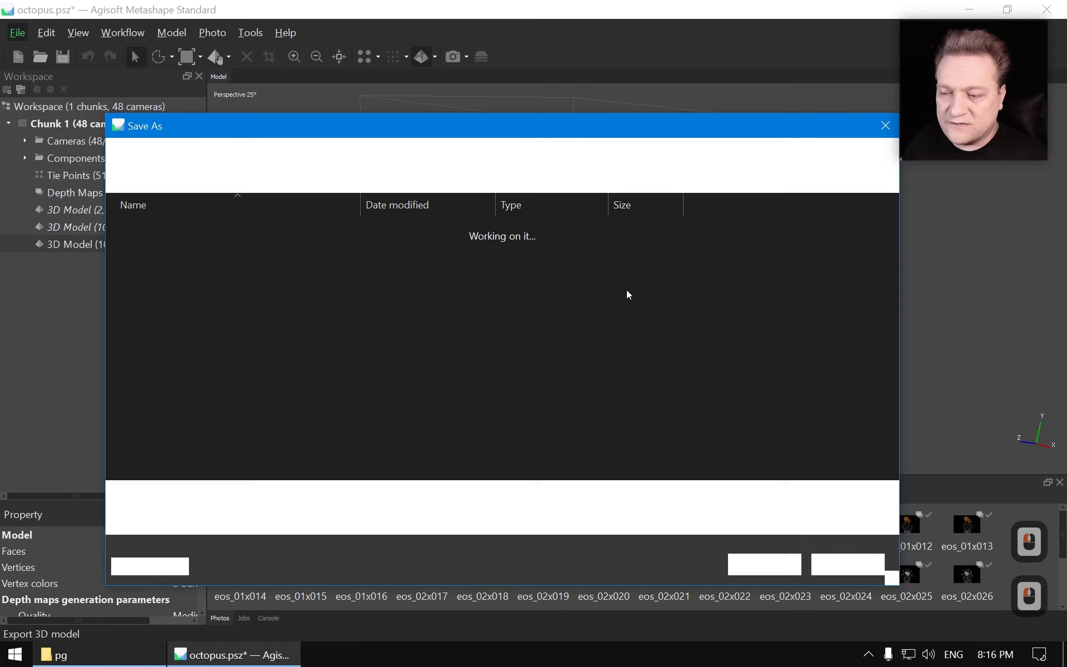
pyautogui.click(285, 521)
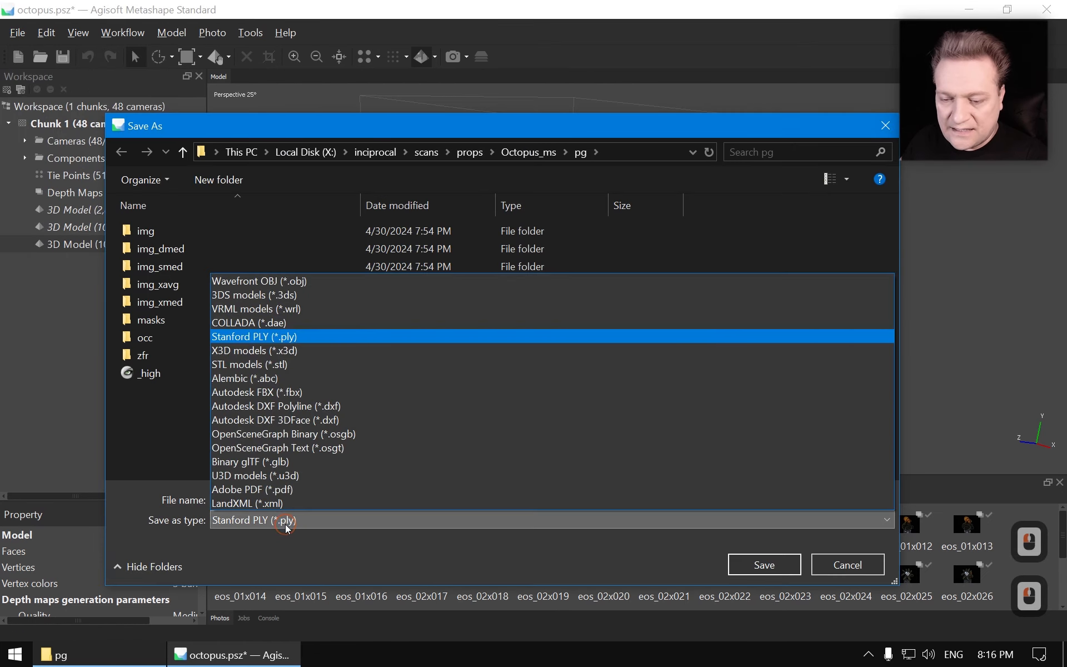
pyautogui.click(251, 282)
pyautogui.doubleClick(148, 374)
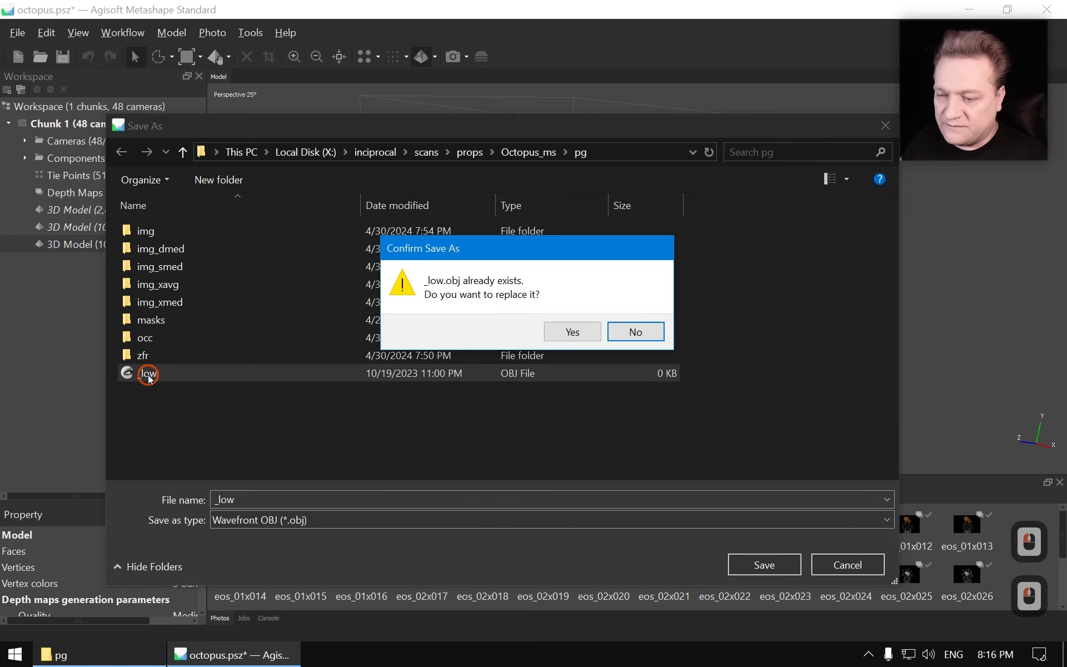
pyautogui.click(574, 332)
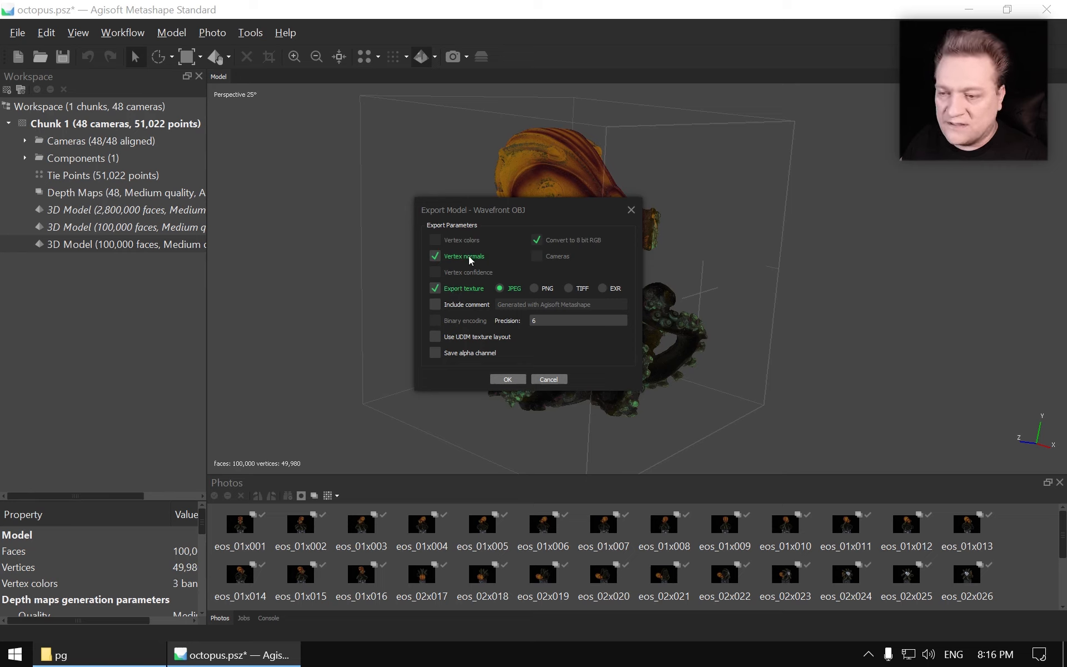
pyautogui.click(508, 379)
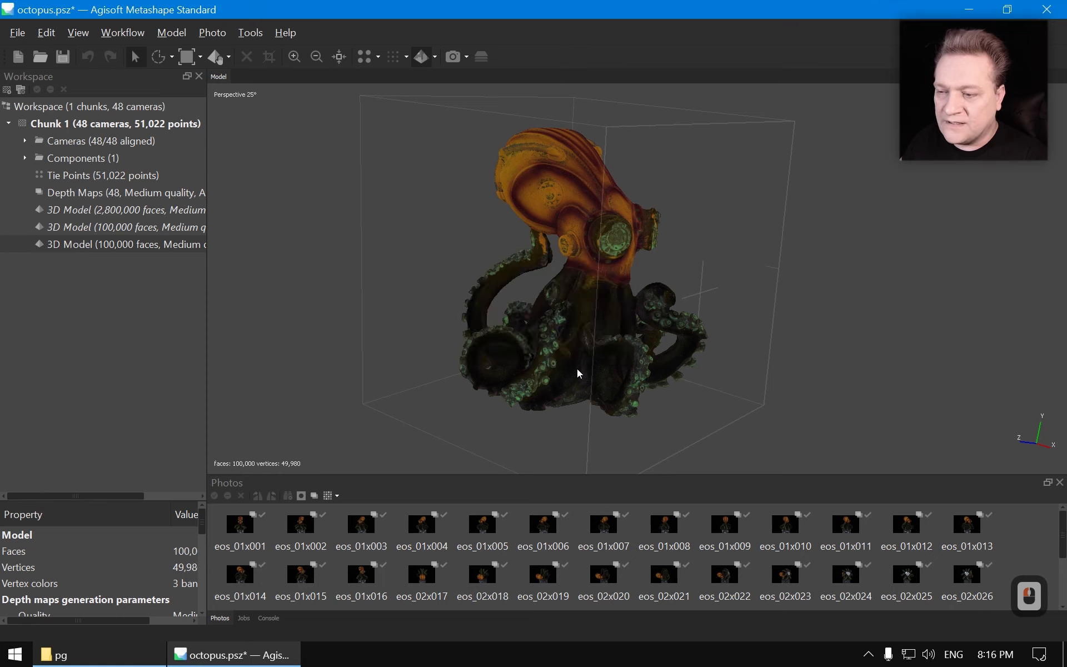
# Save the project and check the exported model and cameras files in the pg folder.
pyautogui.hotkey('ctrl', 's')
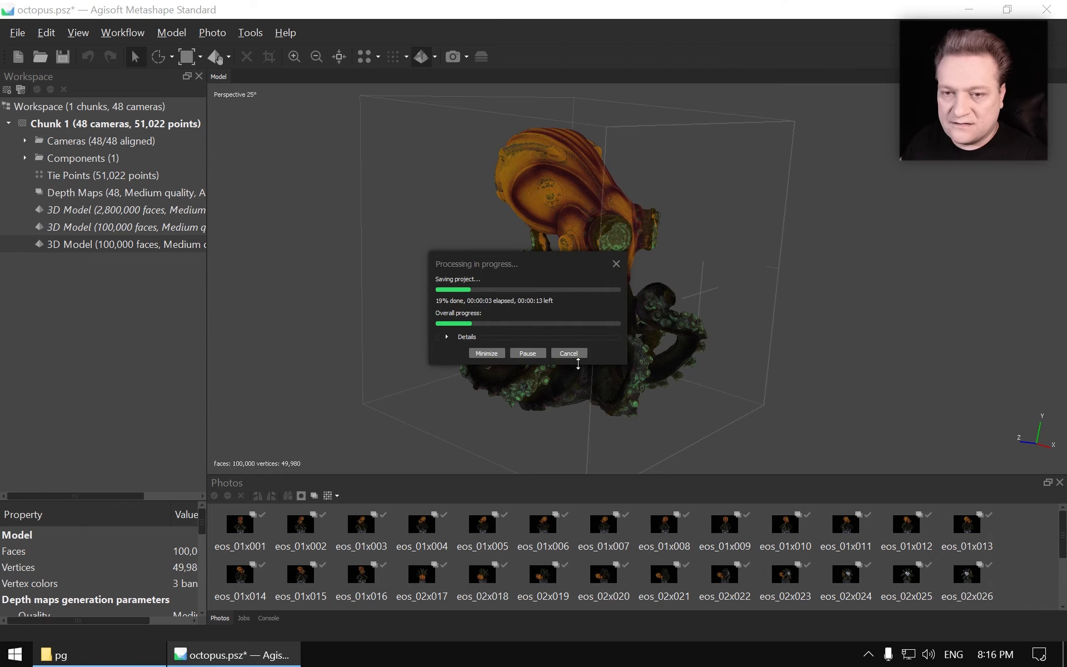
pyautogui.click(55, 655)
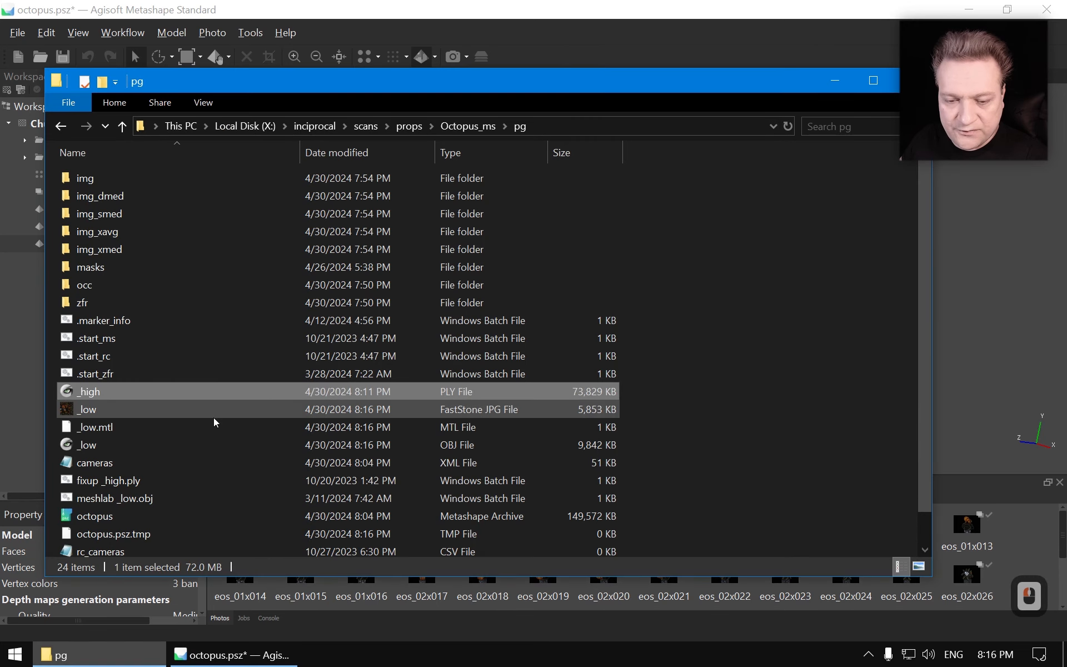
pyautogui.click(94, 466)
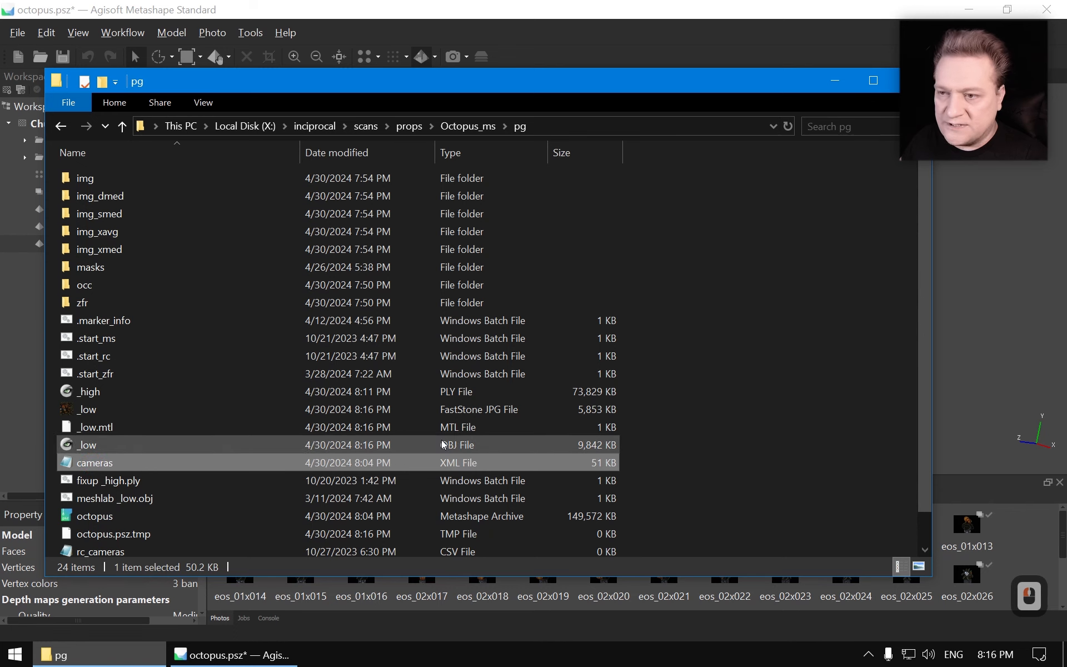
# Export the cameras from Metashape as Agisoft XML, replacing cameras.xml in the pg folder, and close the program.
pyautogui.click(649, 15)
pyautogui.click(17, 33)
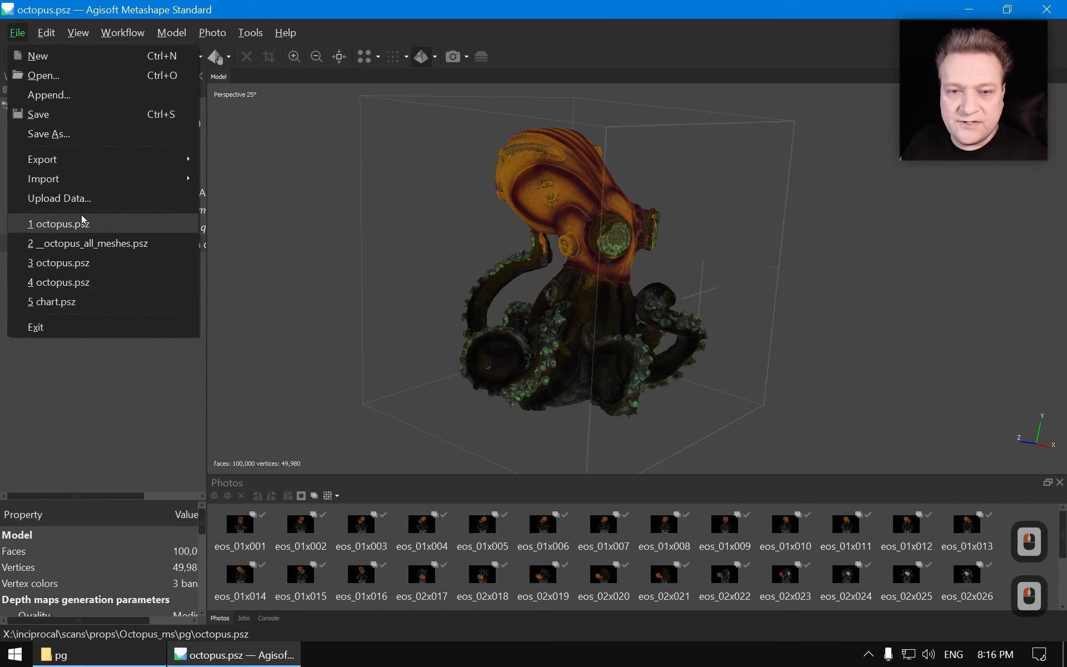
pyautogui.moveTo(64, 162)
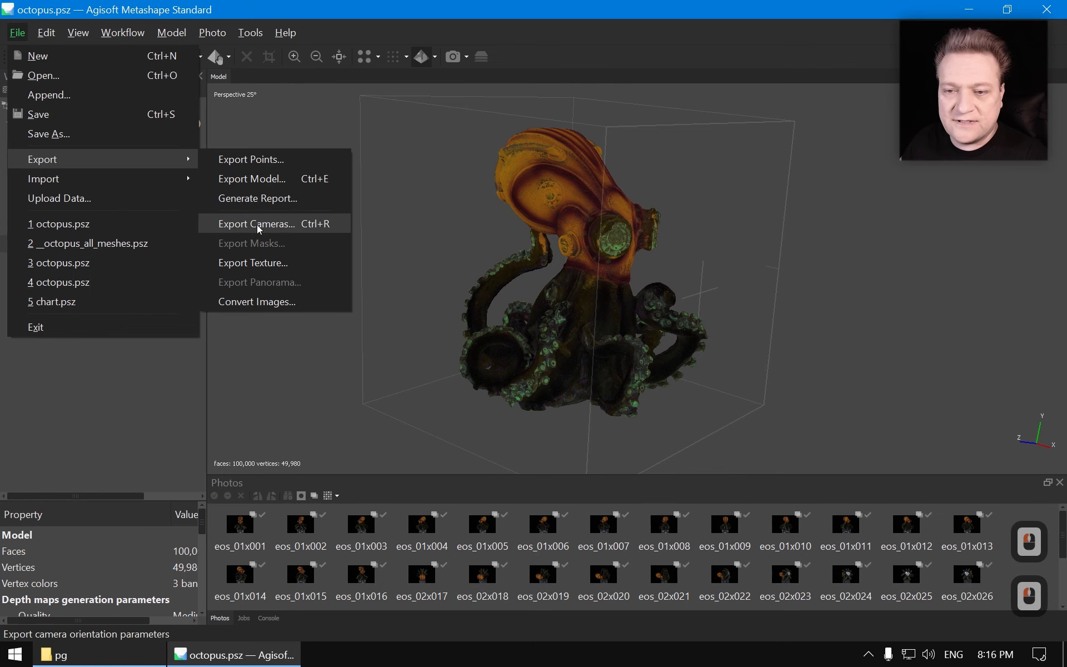
pyautogui.click(228, 224)
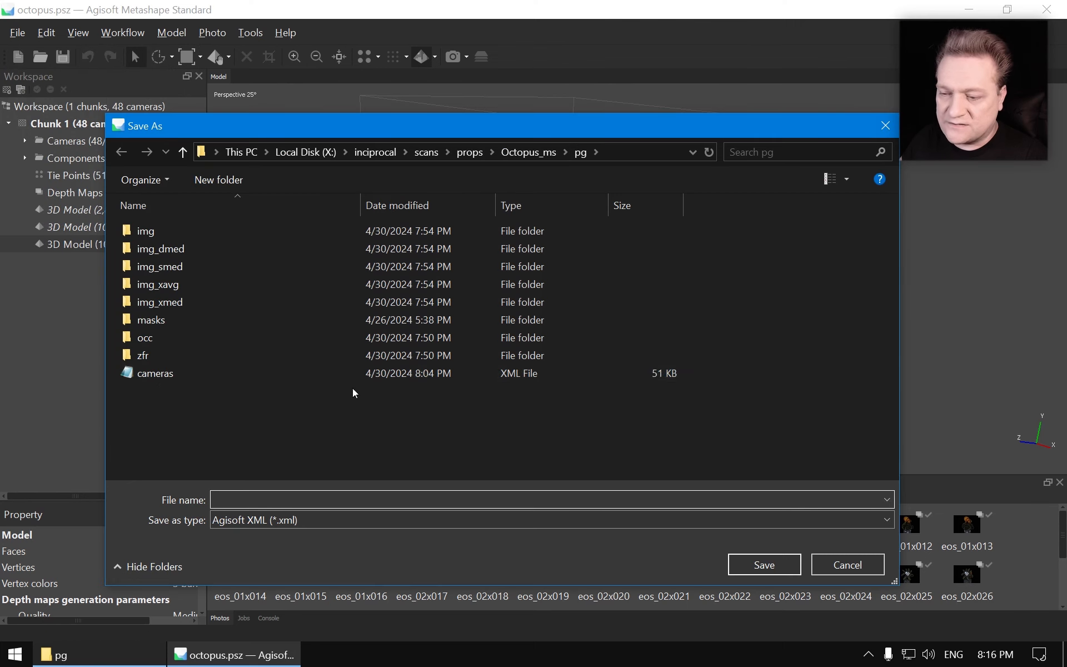
pyautogui.doubleClick(164, 372)
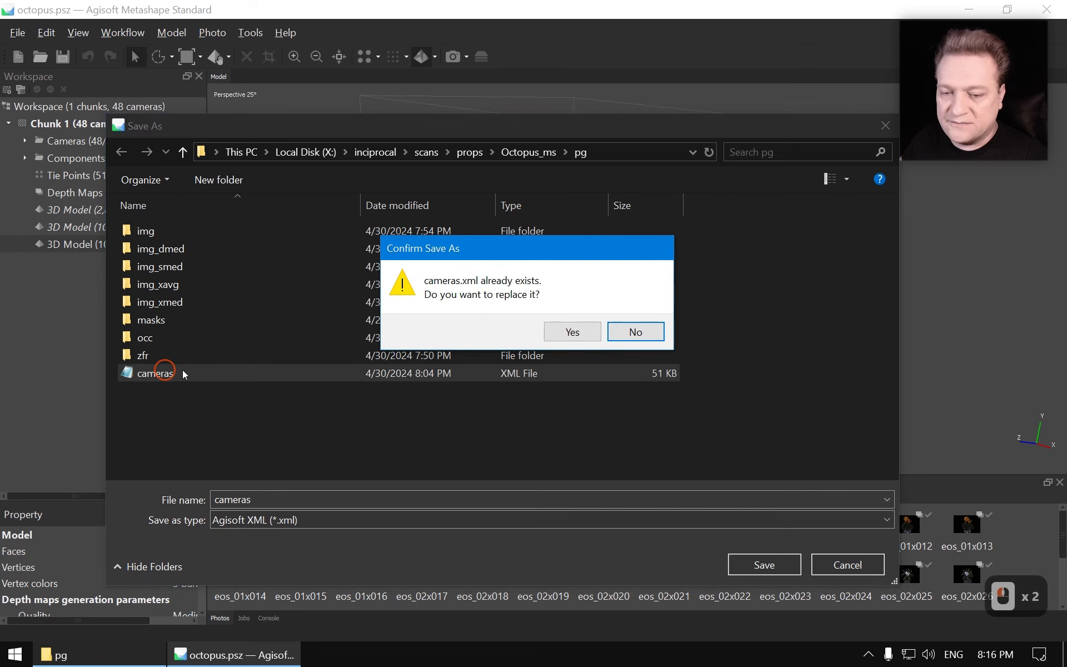
pyautogui.click(572, 332)
pyautogui.click(471, 2)
pyautogui.press('ctrl')
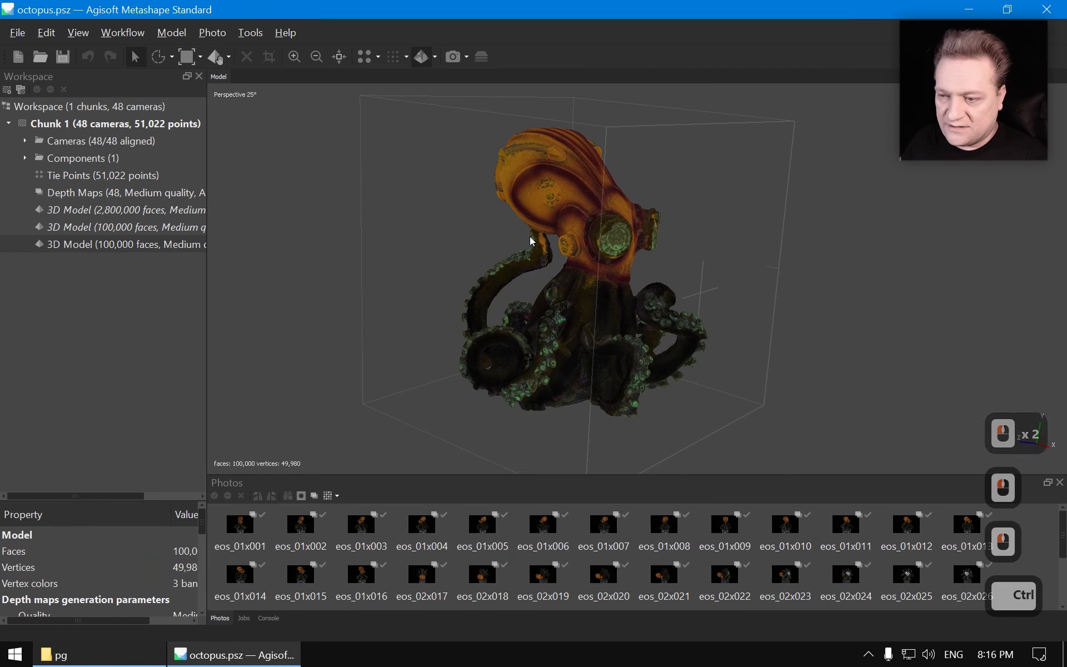
pyautogui.click(1047, 10)
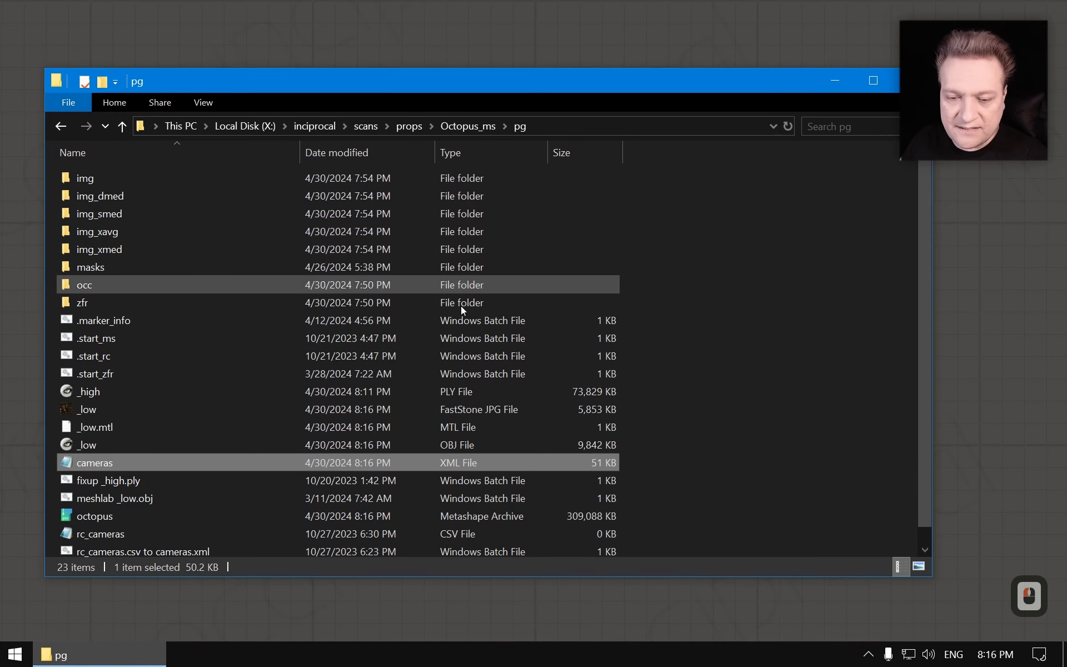
# Run the .marker_info batch script from the pg folder, read its instructions and close the console.
pyautogui.scroll(-3, 422, 331)
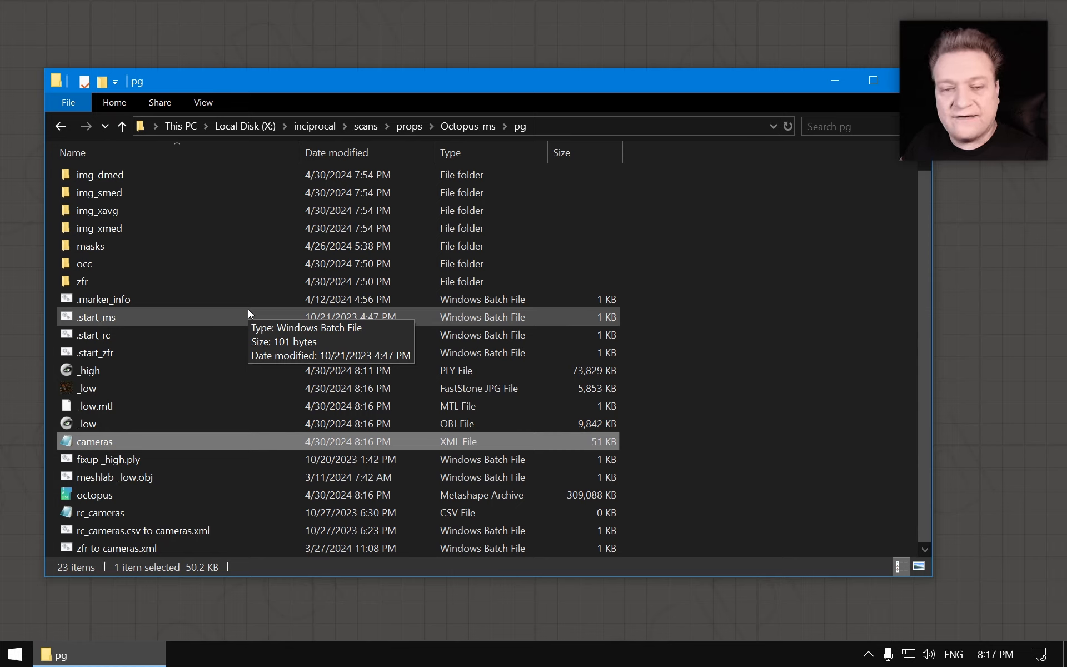
pyautogui.doubleClick(109, 298)
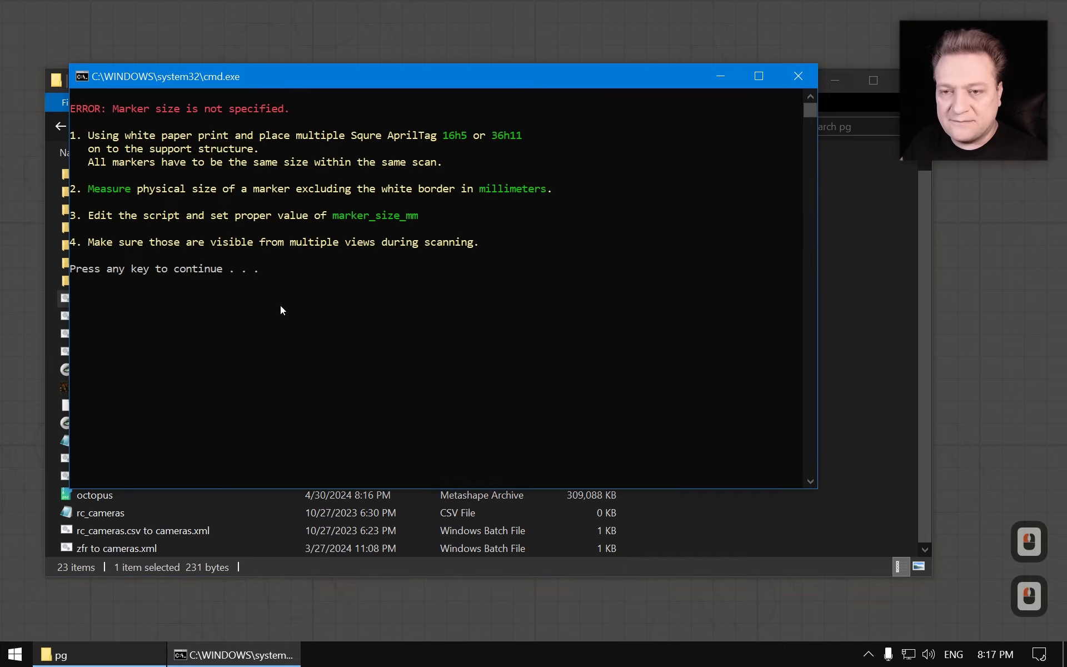
pyautogui.press('Escape')
# Open the .marker_info script for editing in Notepad, shrink its window and move it clear of the file list.
pyautogui.rightClick(120, 300)
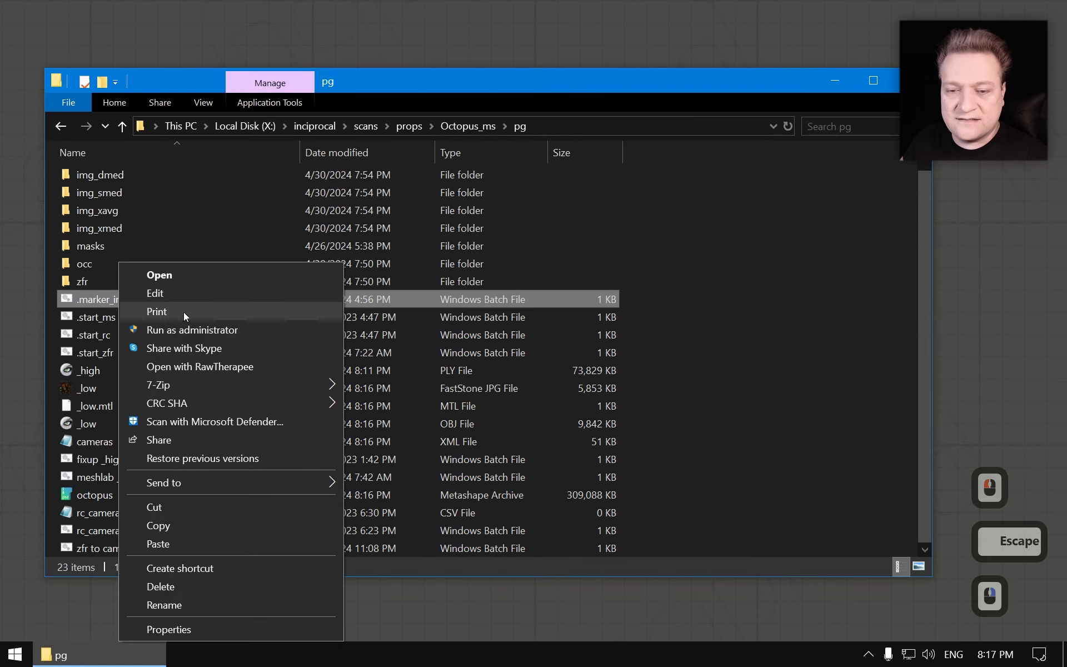
pyautogui.click(178, 294)
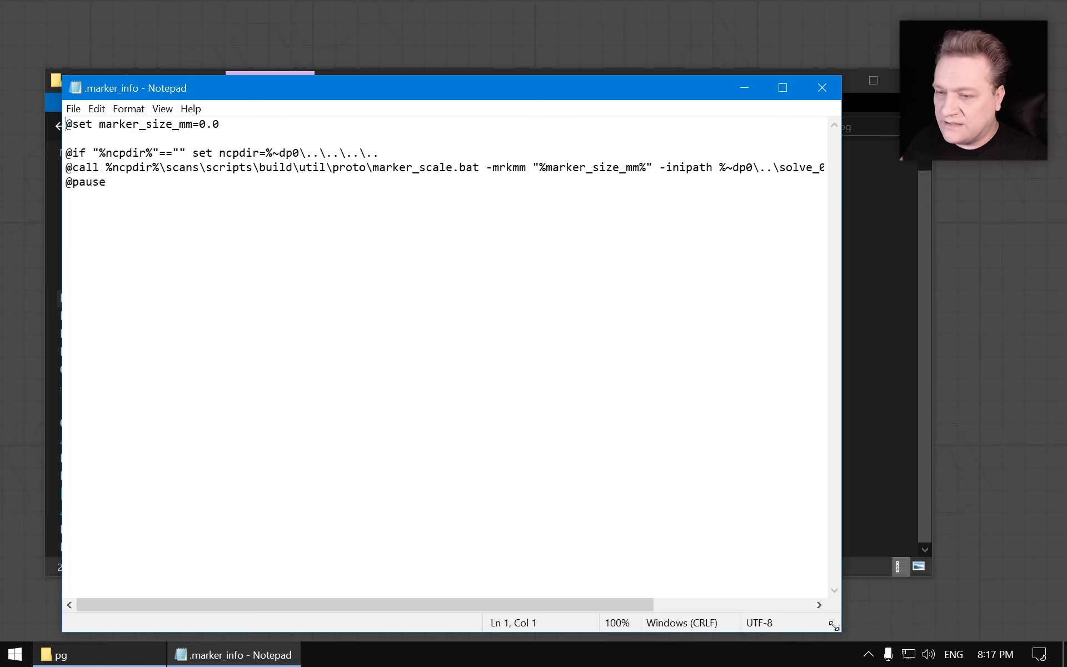
pyautogui.moveTo(831, 620); pyautogui.dragTo(504, 385)
pyautogui.moveTo(298, 86); pyautogui.dragTo(713, 41)
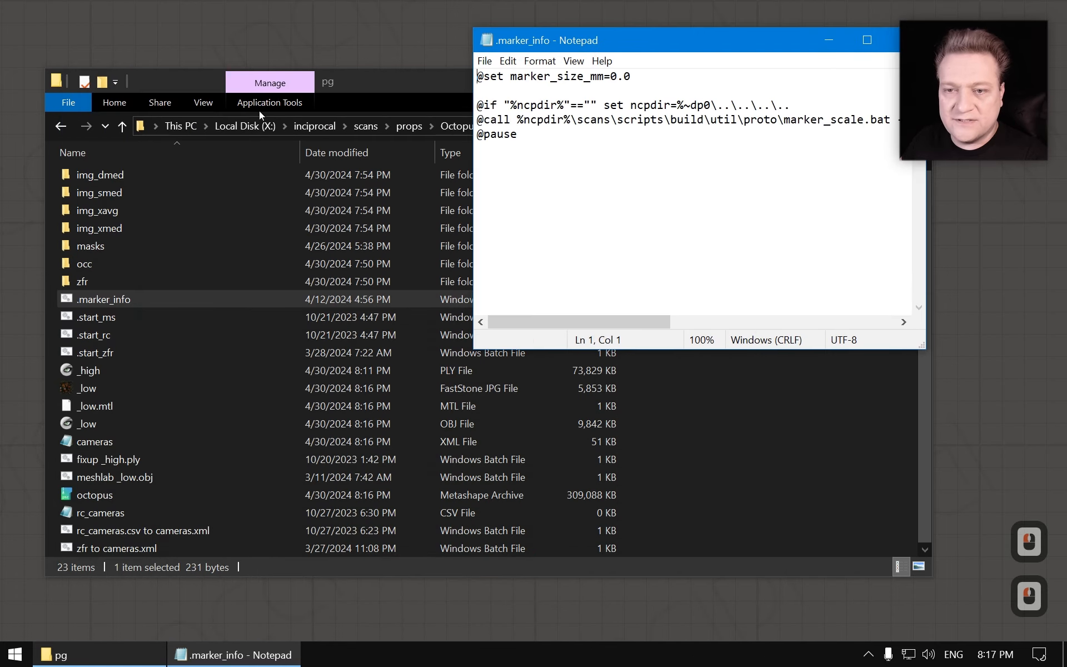
# View the tag_measure photo in X:\captured to read the marker size on the caliper, and close it.
pyautogui.click(222, 126)
pyautogui.doubleClick(81, 178)
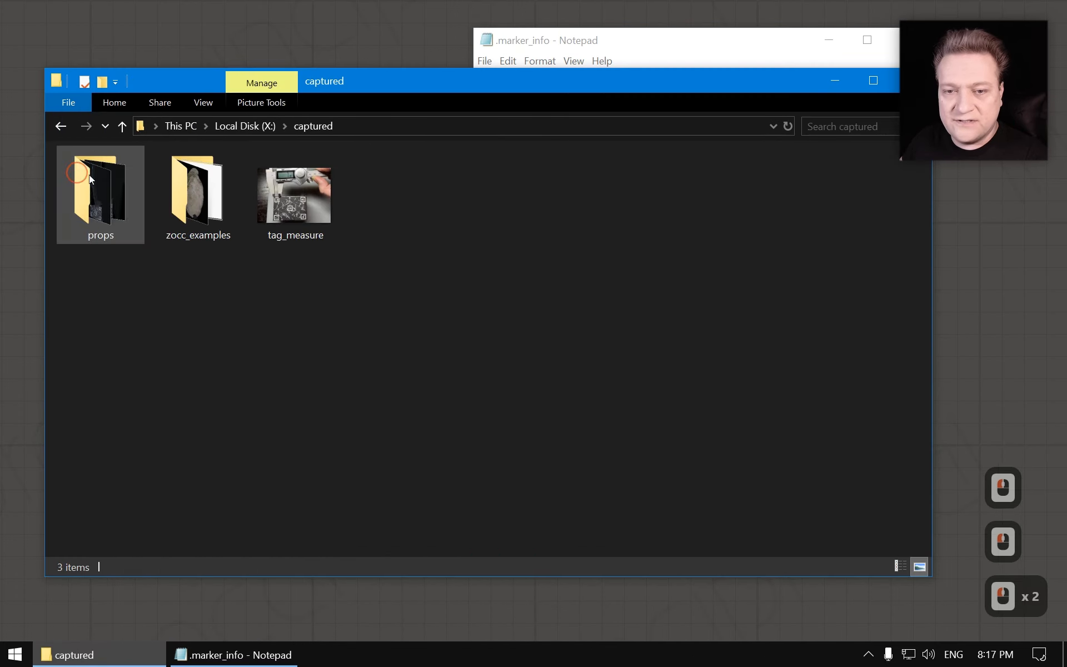
pyautogui.doubleClick(309, 200)
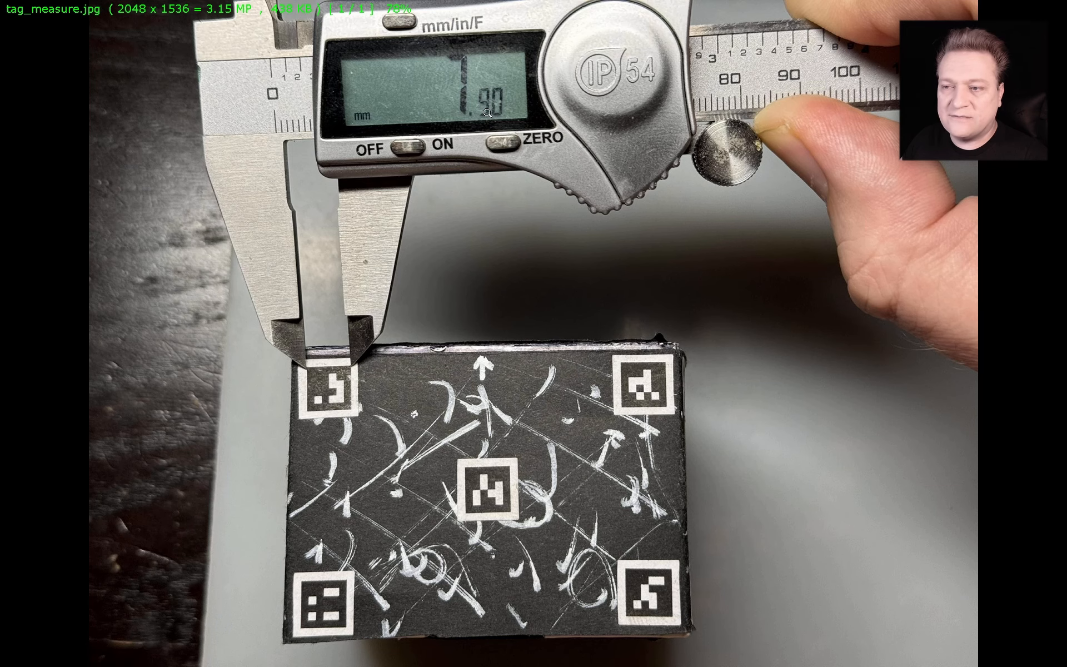
pyautogui.press('Escape')
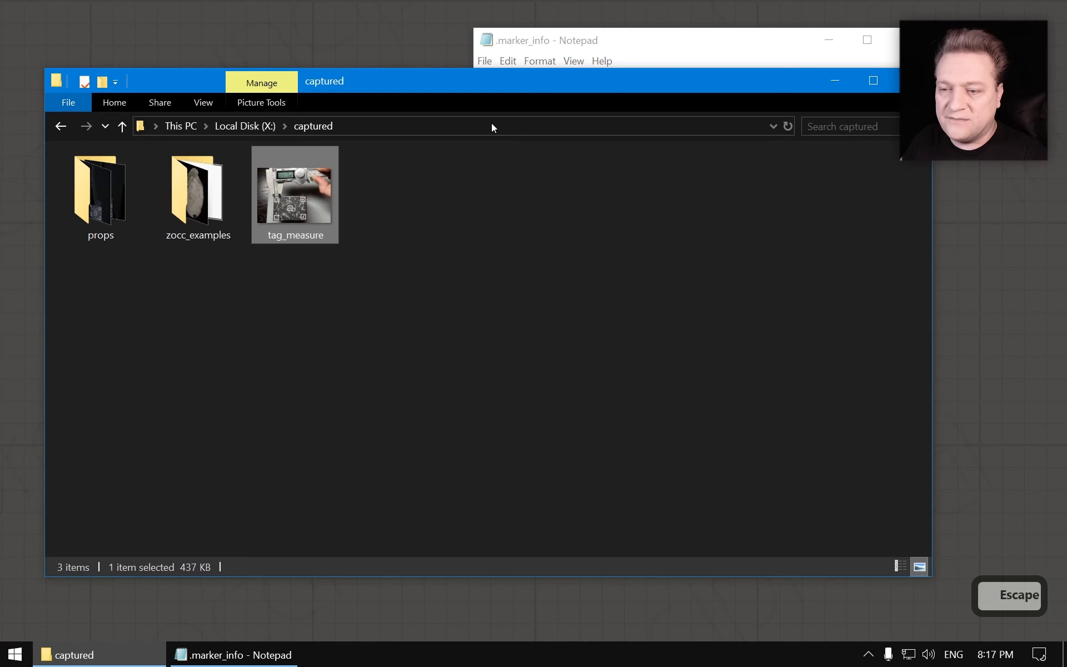
# Return to the Octopus_ms pg folder, set marker_size_mm to 7.9 in the open .marker_info script, save it and close Notepad.
pyautogui.click(61, 126)
pyautogui.click(61, 126)
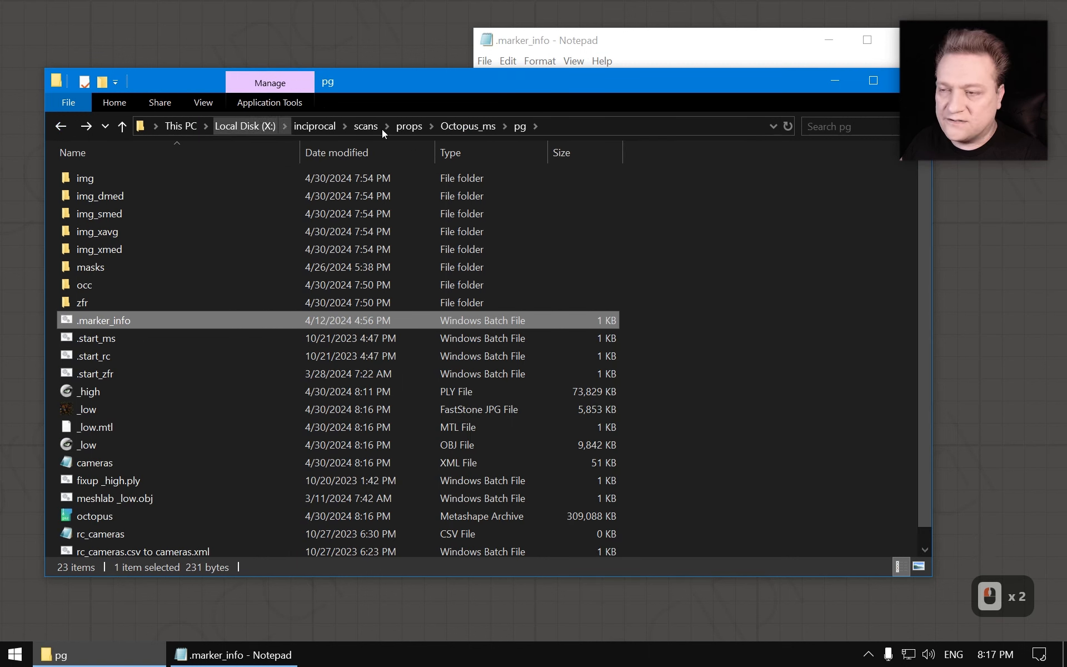
pyautogui.click(650, 44)
pyautogui.click(652, 80)
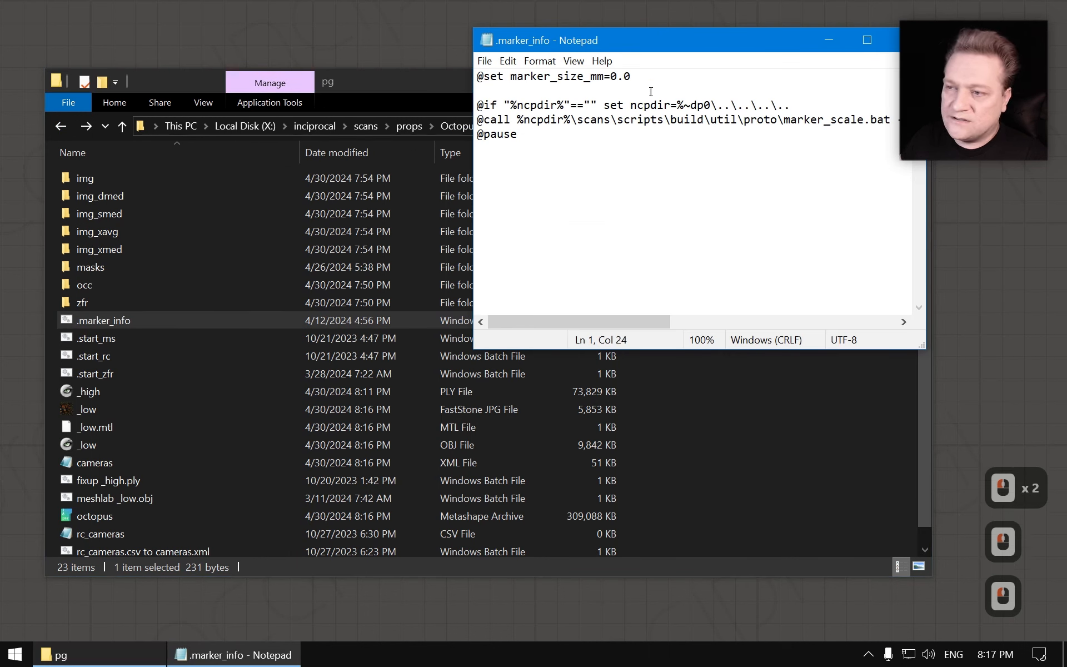
pyautogui.press('BackSpace')
pyautogui.press('BackSpace')
pyautogui.press('BackSpace')
pyautogui.write('7.9')
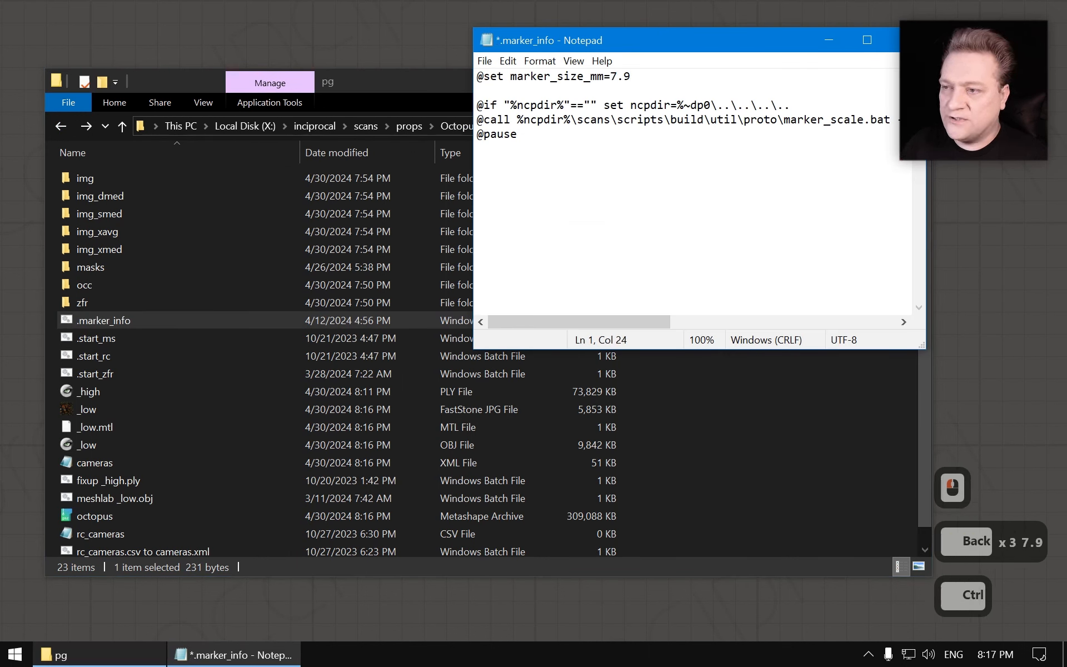
pyautogui.hotkey('ctrl', 's')
pyautogui.moveTo(667, 40); pyautogui.dragTo(499, 175)
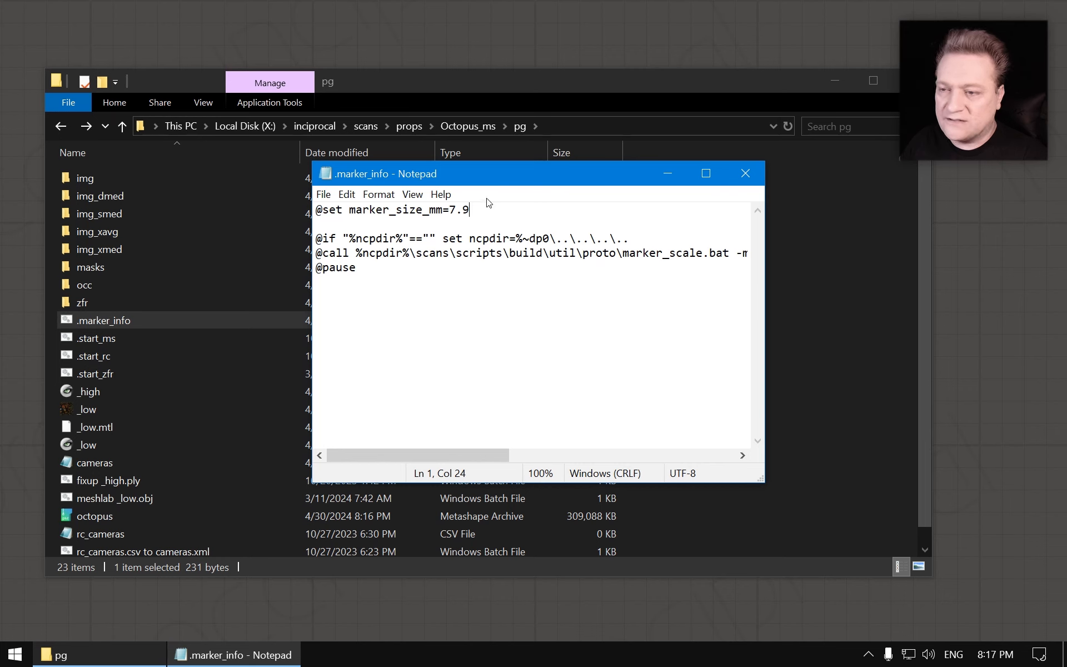
pyautogui.hotkey('alt', 'F4')
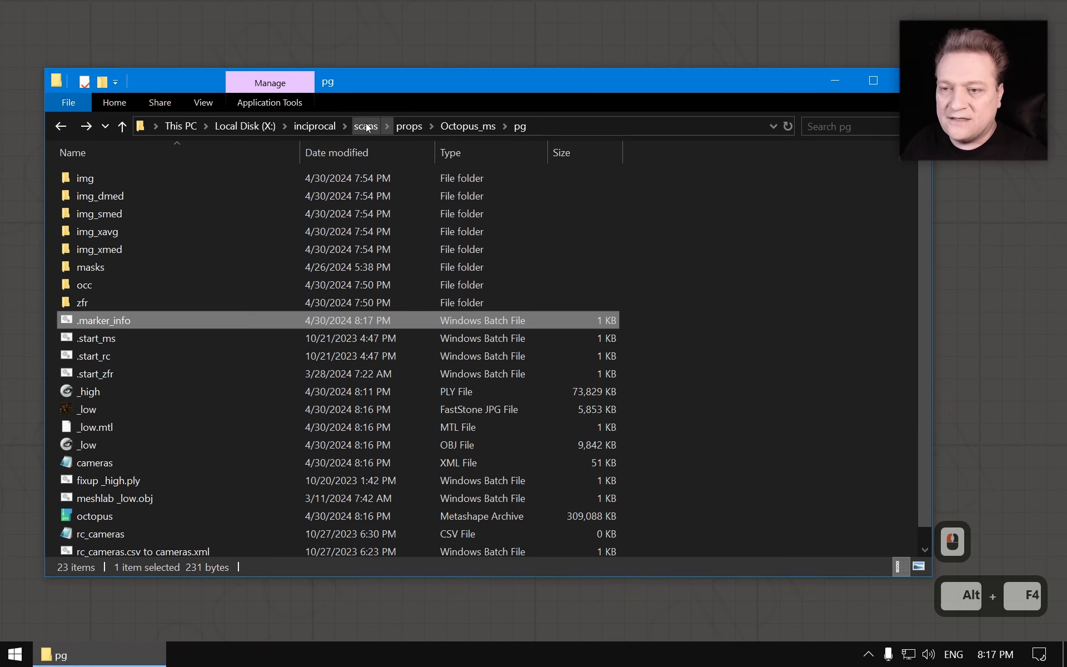
# View the .marker_info script of the _prop_Template pg folder in Notepad to check its marker size, and close it.
pyautogui.click(409, 126)
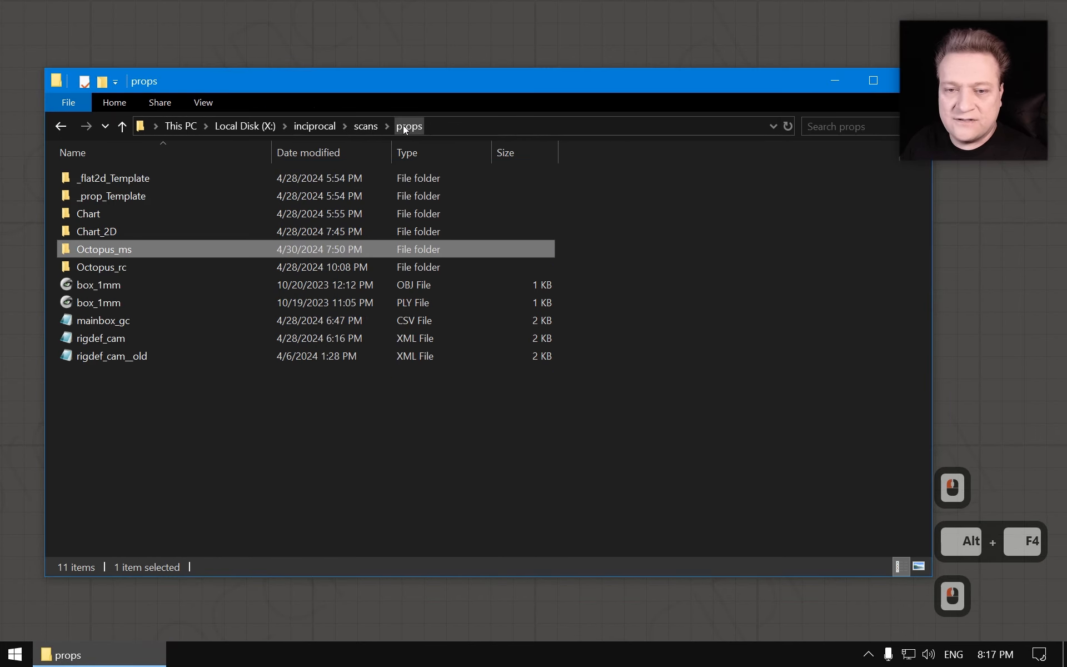
pyautogui.doubleClick(126, 195)
pyautogui.doubleClick(121, 212)
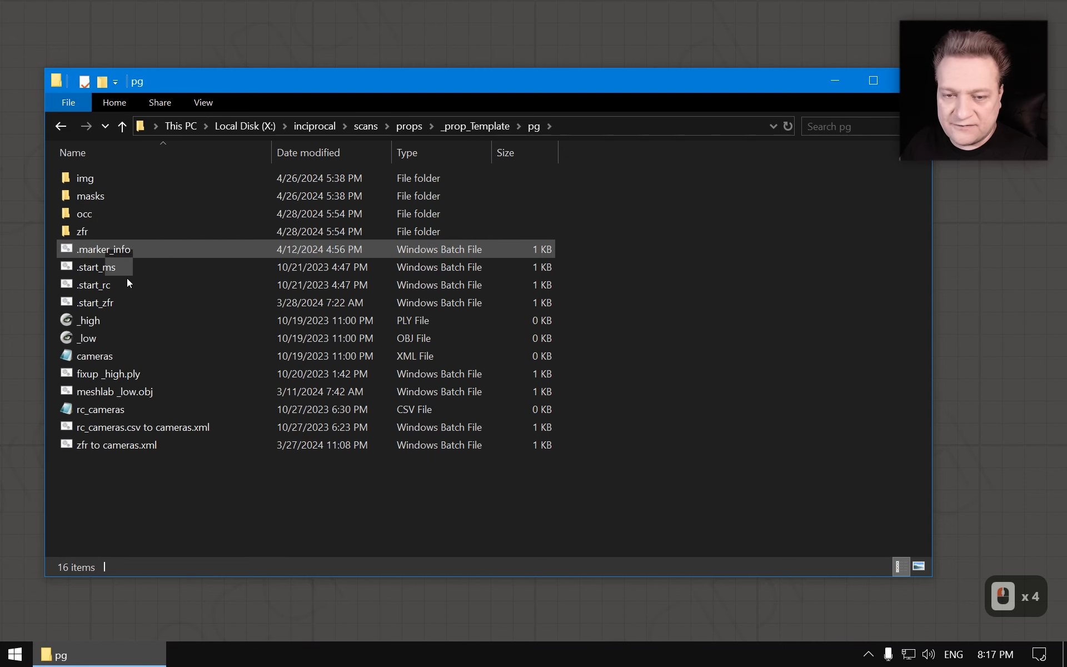
pyautogui.rightClick(137, 249)
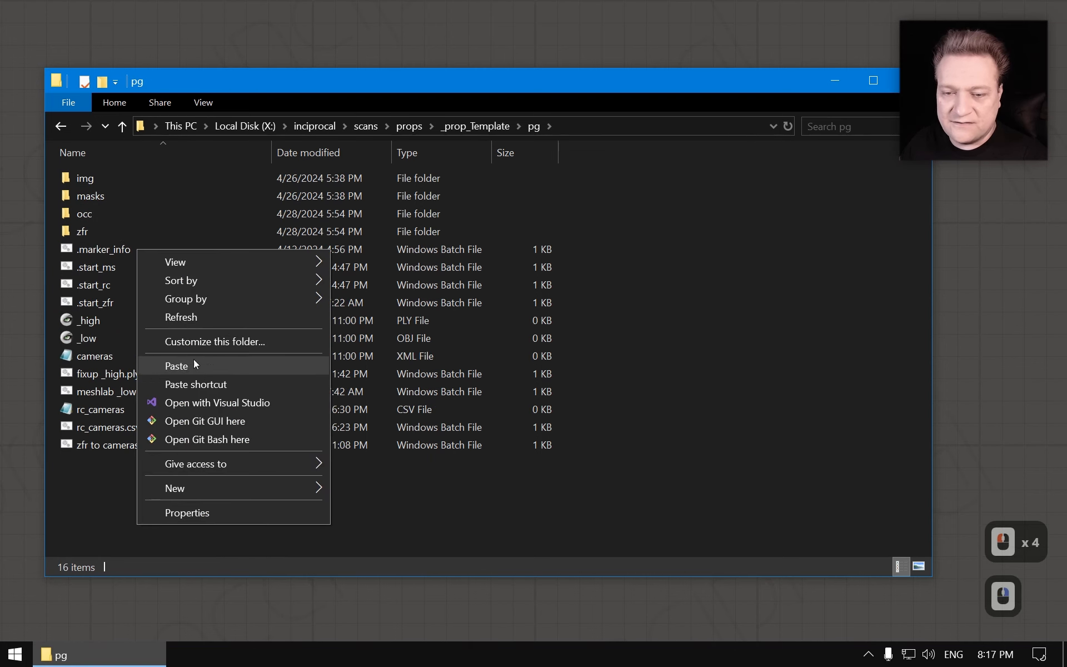
pyautogui.press('Escape')
pyautogui.rightClick(102, 249)
pyautogui.click(136, 278)
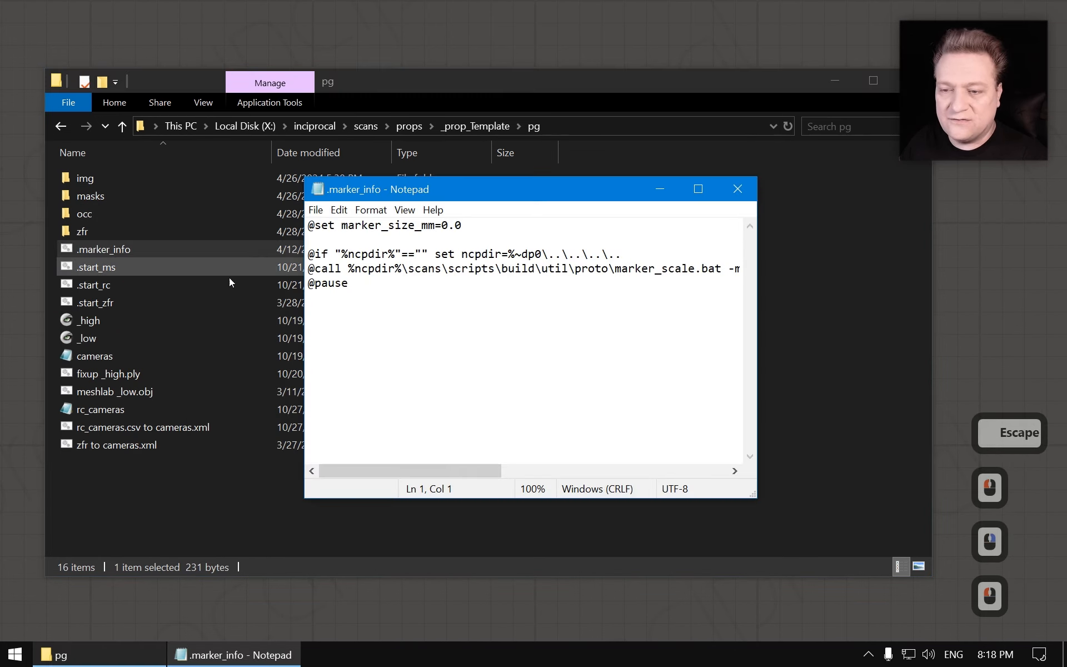
pyautogui.hotkey('alt', 'F4')
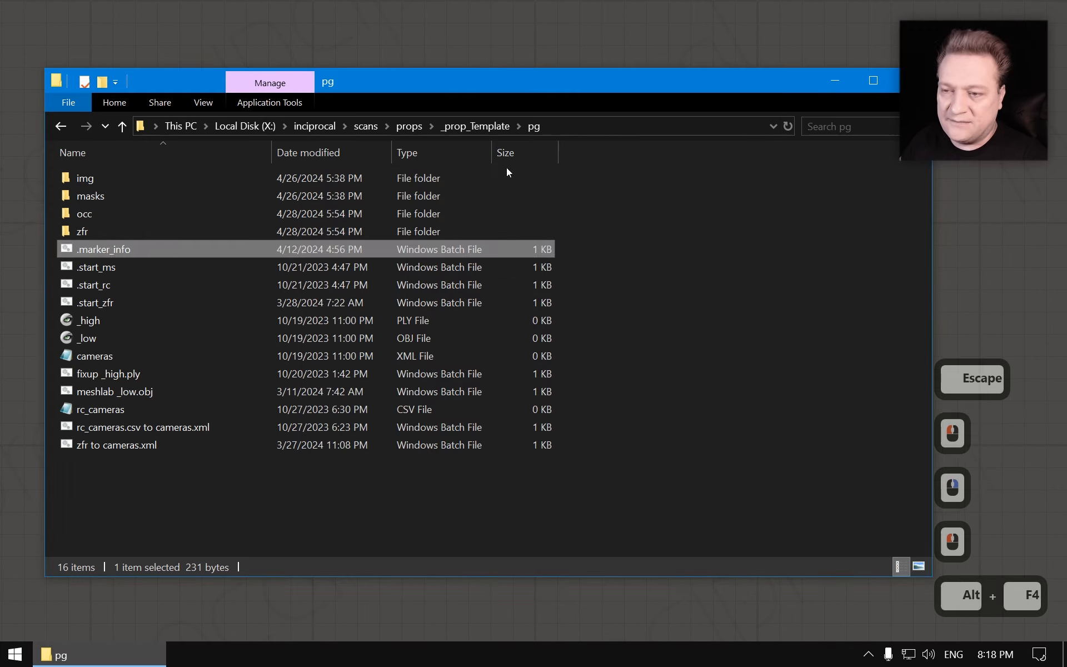
# Run the .marker_info batch script from the Octopus_ms pg folder and close the console when it finishes.
pyautogui.click(411, 127)
pyautogui.click(118, 268)
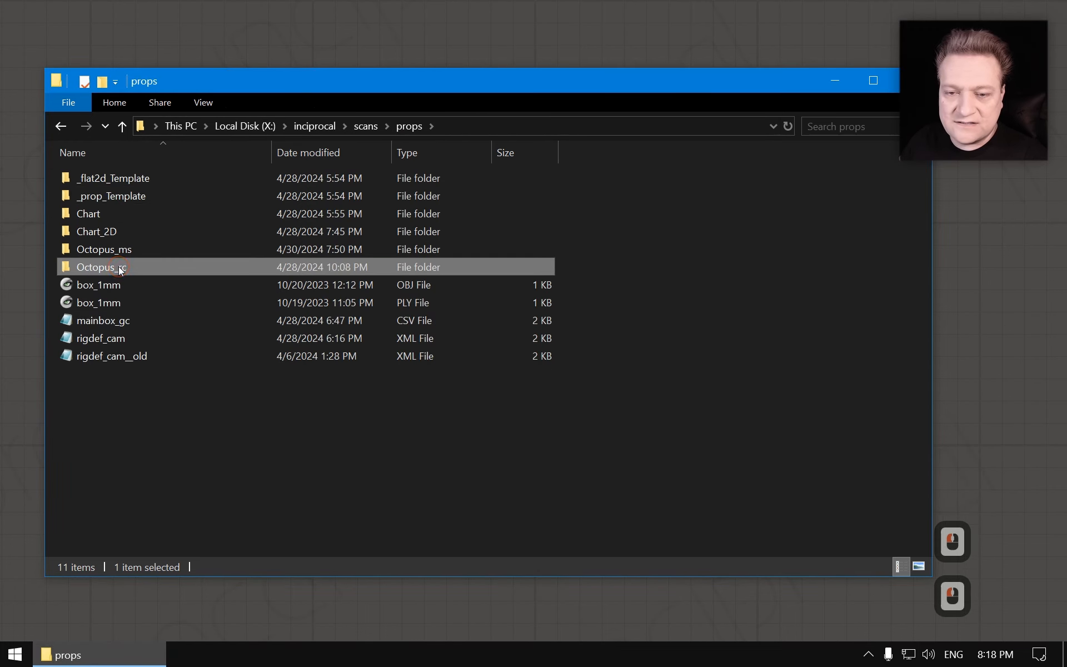
pyautogui.doubleClick(118, 249)
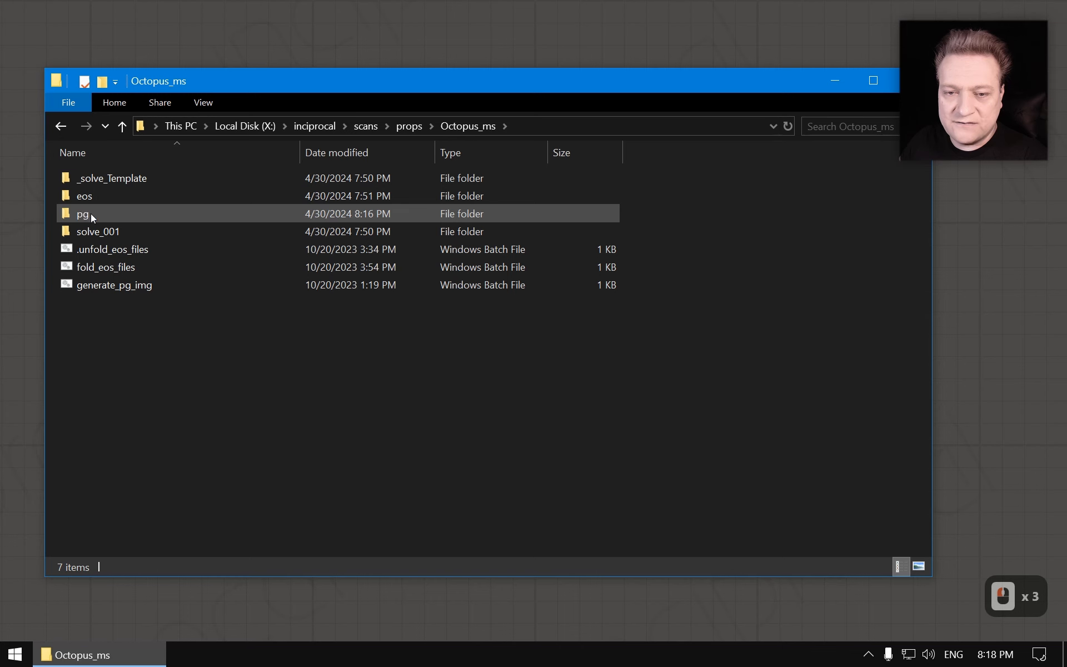
pyautogui.doubleClick(91, 213)
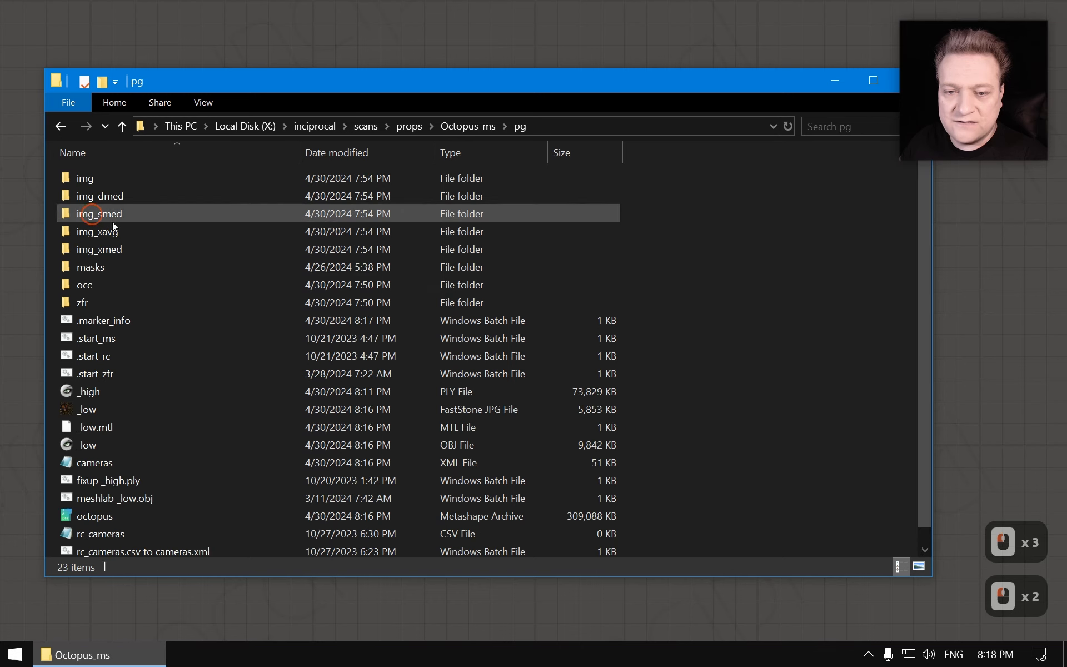
pyautogui.doubleClick(108, 319)
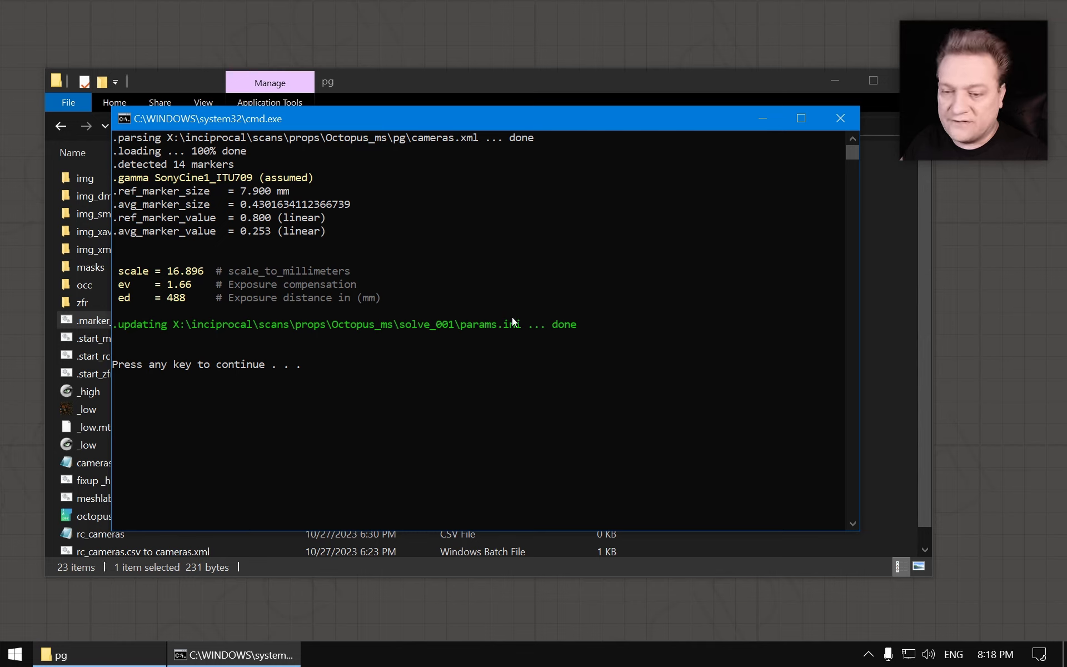
pyautogui.press('Escape')
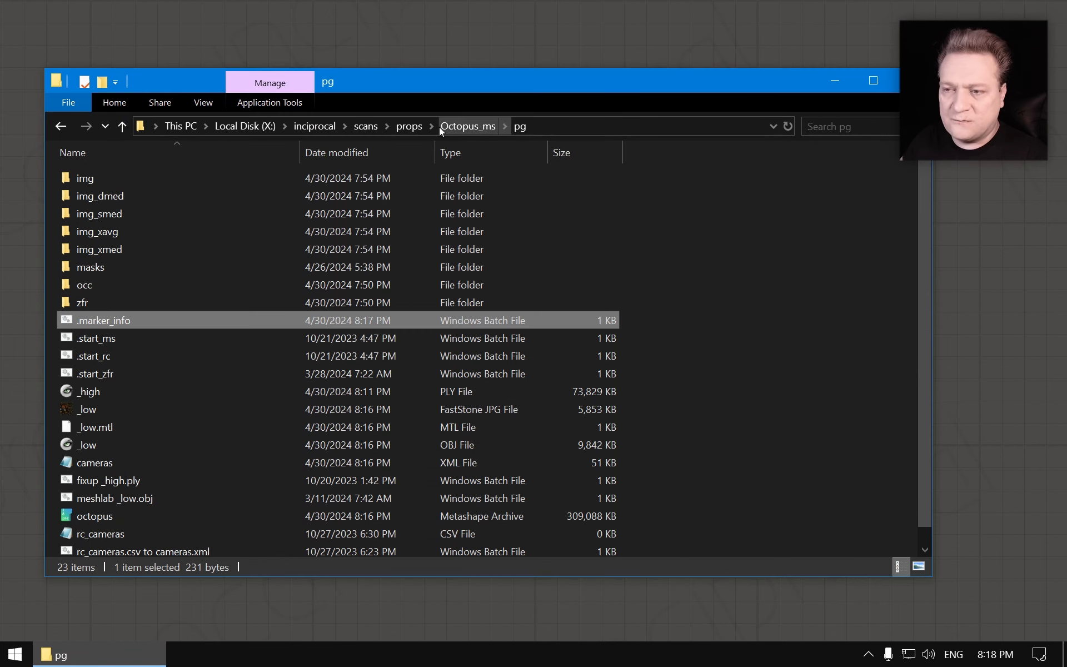
# Run the .resinfo batch script from the Octopus_ms solve_001 folder, read its resolution report and close the console.
pyautogui.click(410, 126)
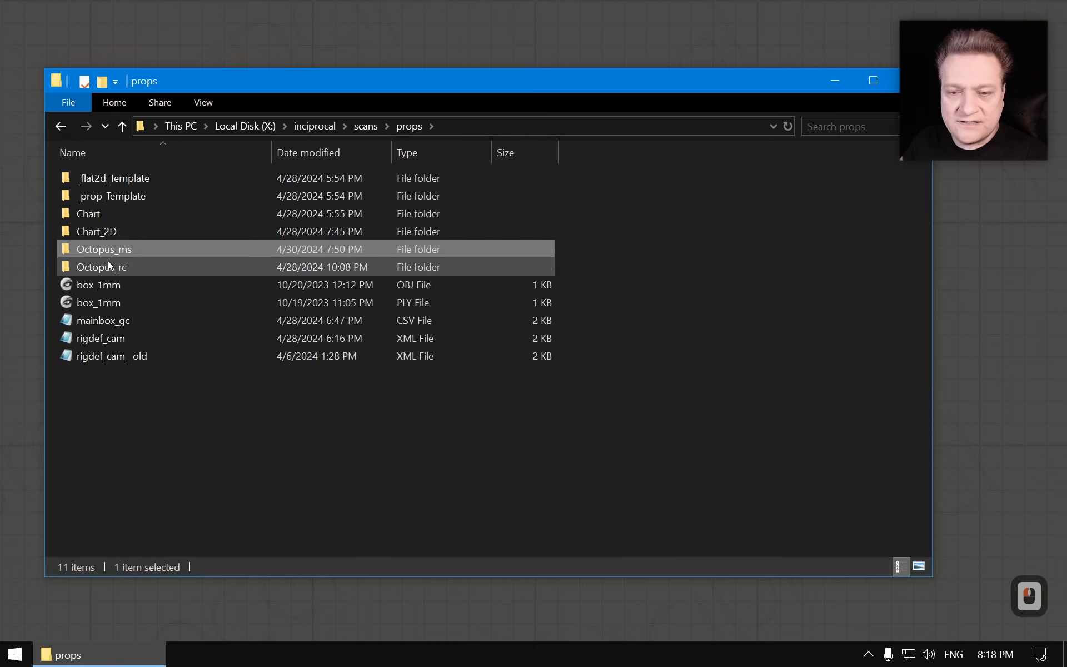
pyautogui.doubleClick(105, 249)
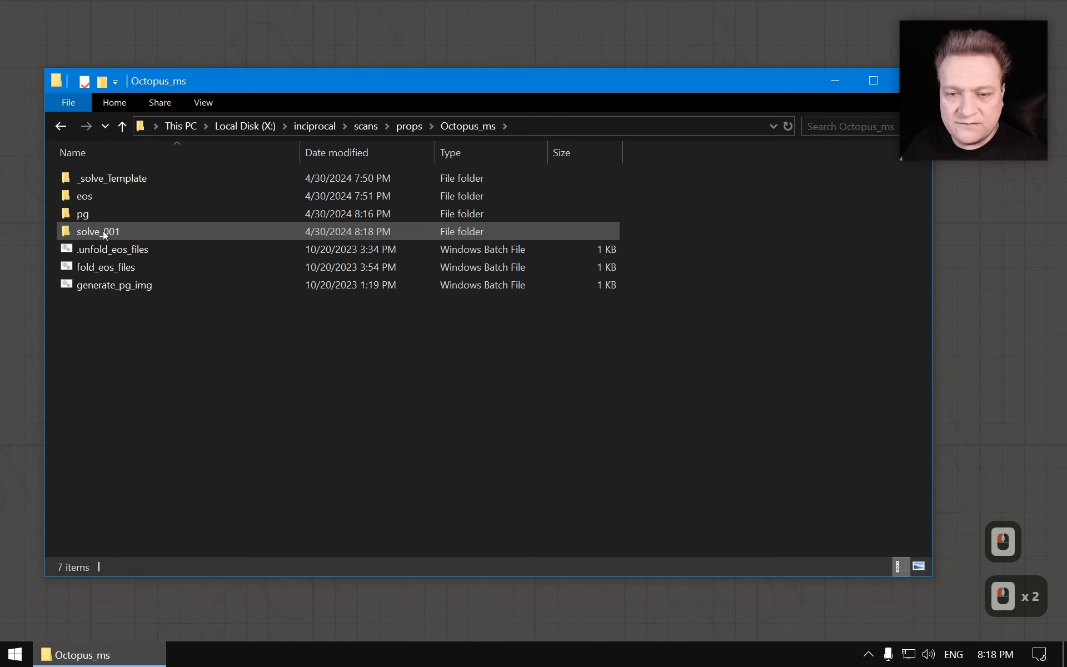
pyautogui.doubleClick(105, 232)
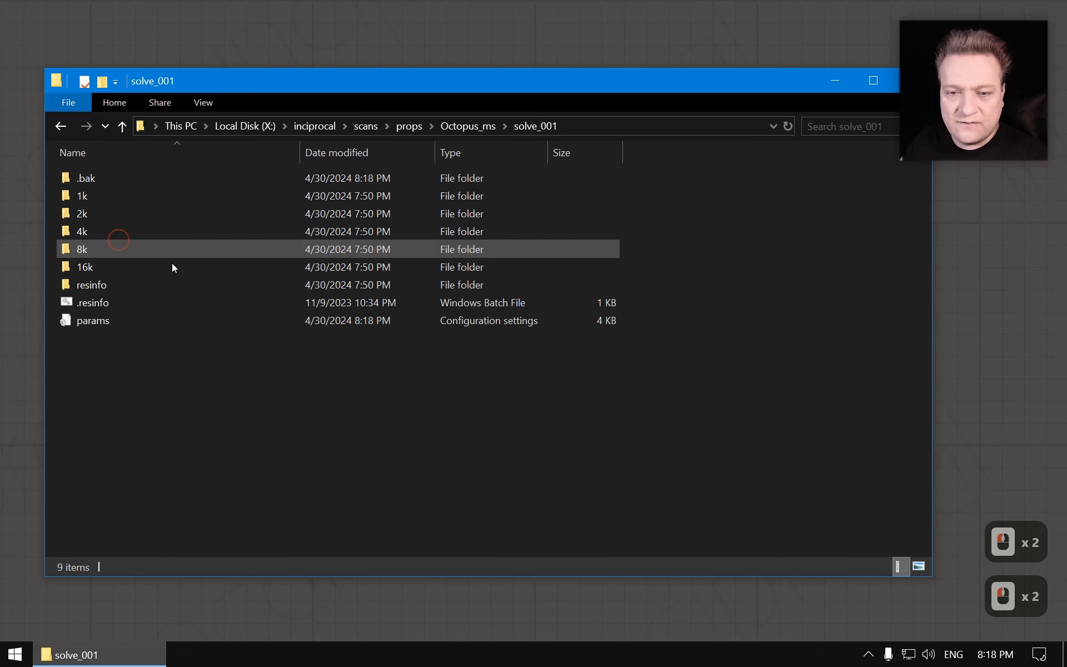
pyautogui.doubleClick(90, 303)
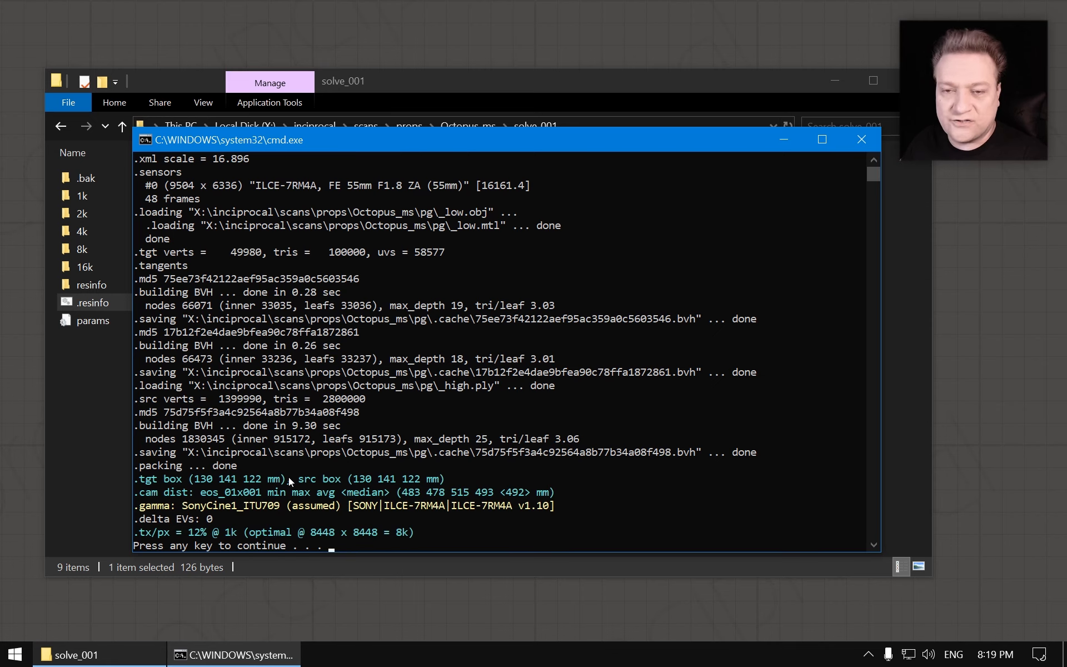
pyautogui.press('Escape')
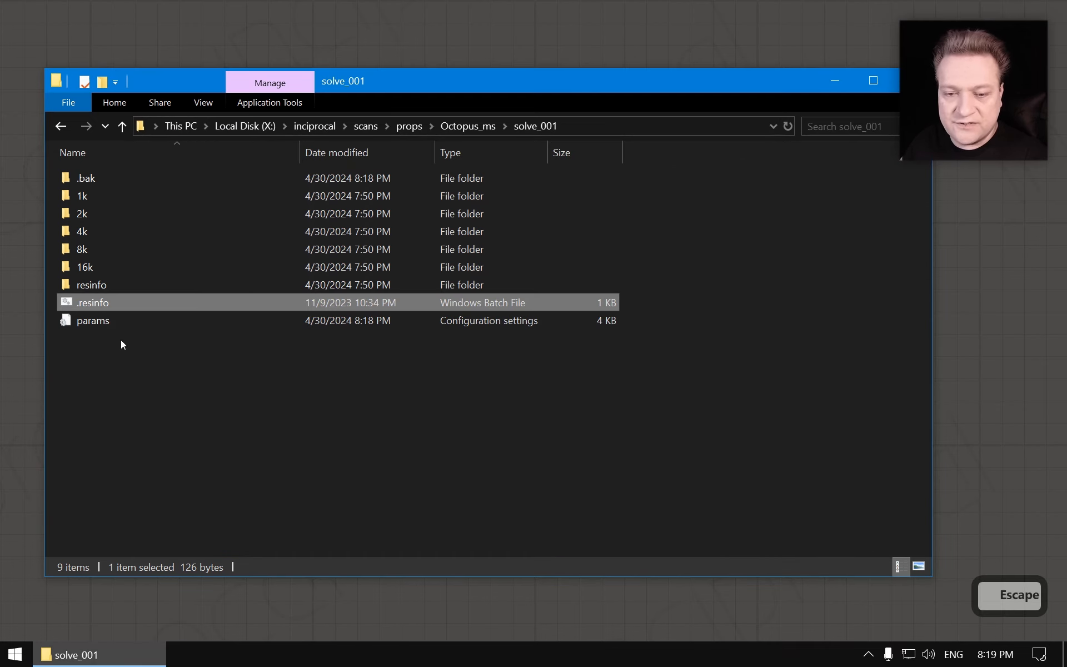
# Open the solve_001 params file in Notepad, enlarge its window and review the scale and exposure compensation settings.
pyautogui.doubleClick(102, 321)
pyautogui.moveTo(447, 189); pyautogui.dragTo(347, 32)
pyautogui.moveTo(662, 349); pyautogui.dragTo(823, 519)
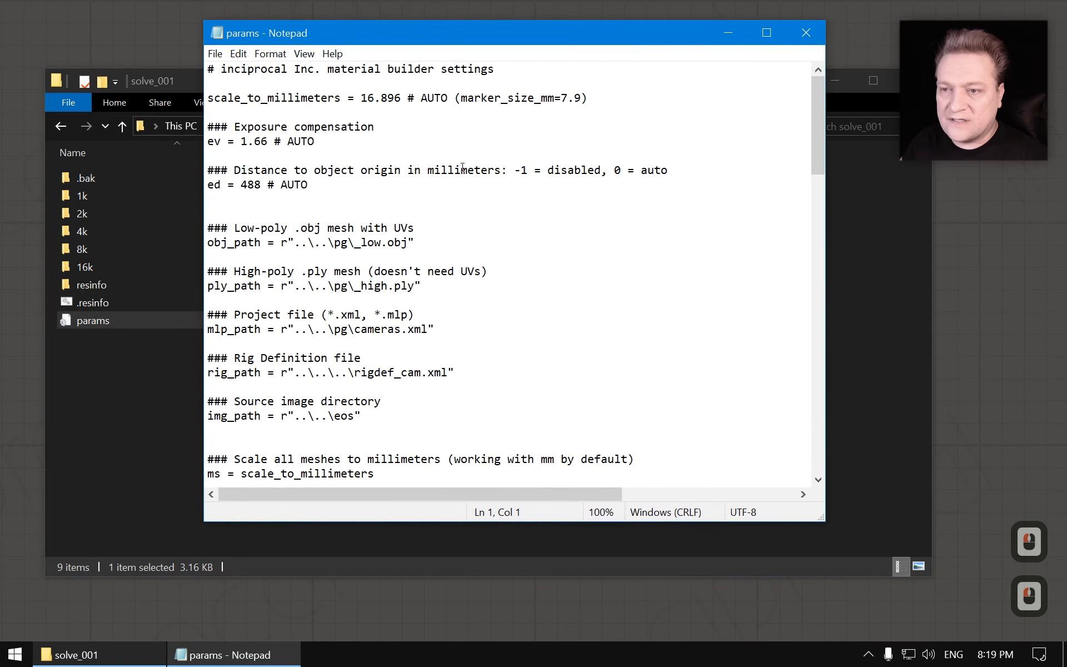
pyautogui.moveTo(307, 99)
pyautogui.mouseDown()
pyautogui.moveTo(409, 99)
pyautogui.moveTo(300, 99)
pyautogui.mouseUp()
pyautogui.click(405, 143)
pyautogui.click(270, 151)
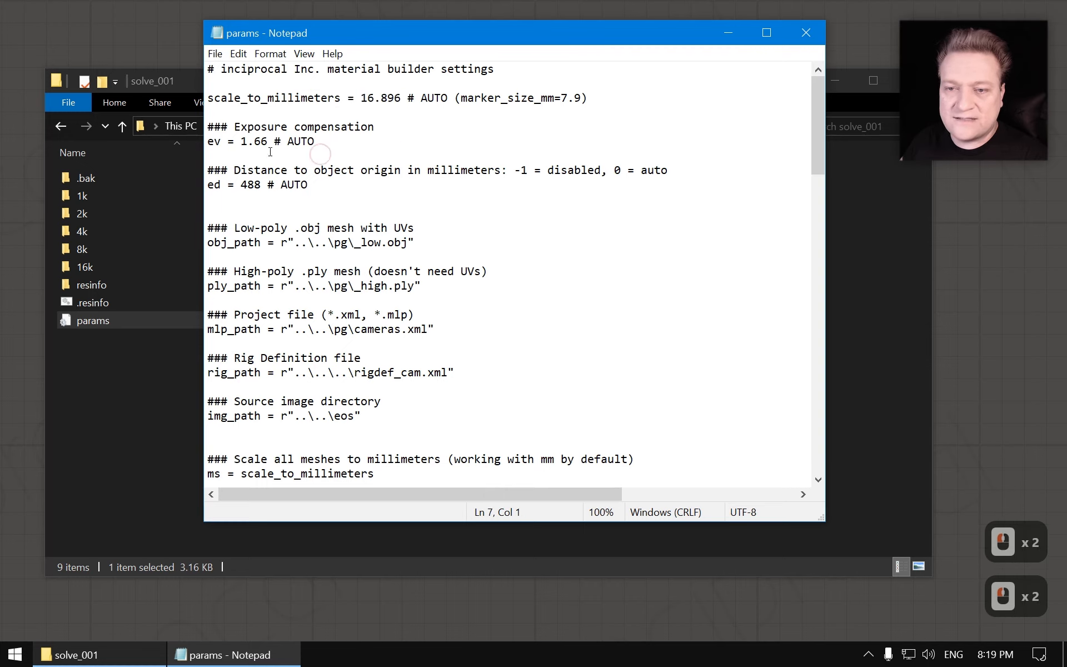
pyautogui.moveTo(208, 142); pyautogui.dragTo(267, 142)
pyautogui.click(268, 142)
pyautogui.click(282, 228)
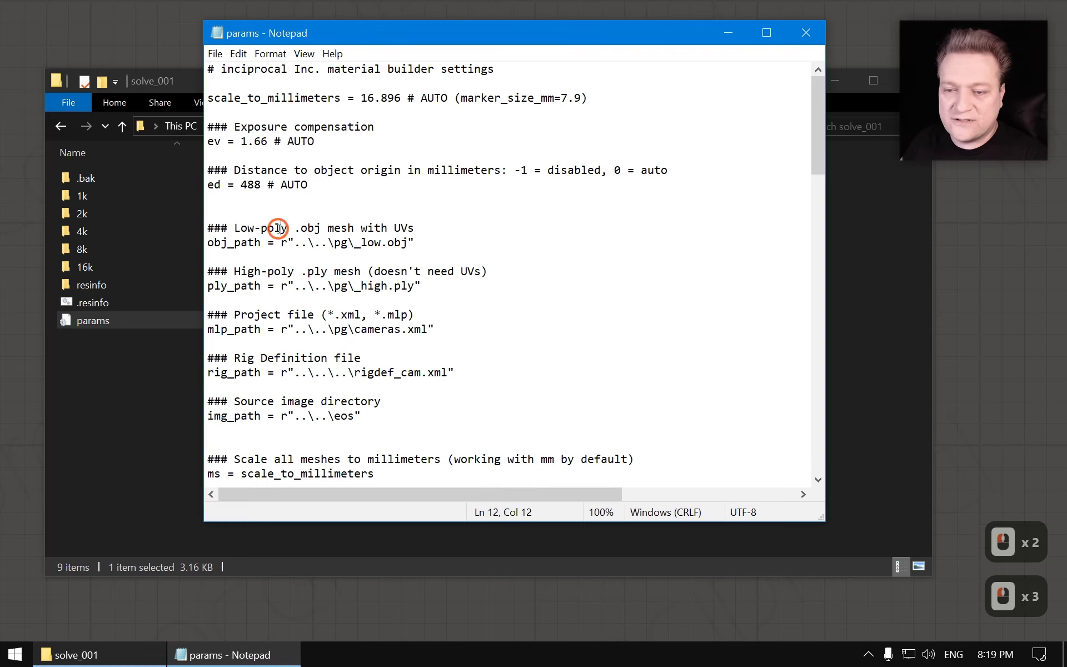
# Duplicate the commented tile_size line below the tile_list line in the params file.
pyautogui.scroll(-7, 590, 234)
pyautogui.scroll(-13, 584, 236)
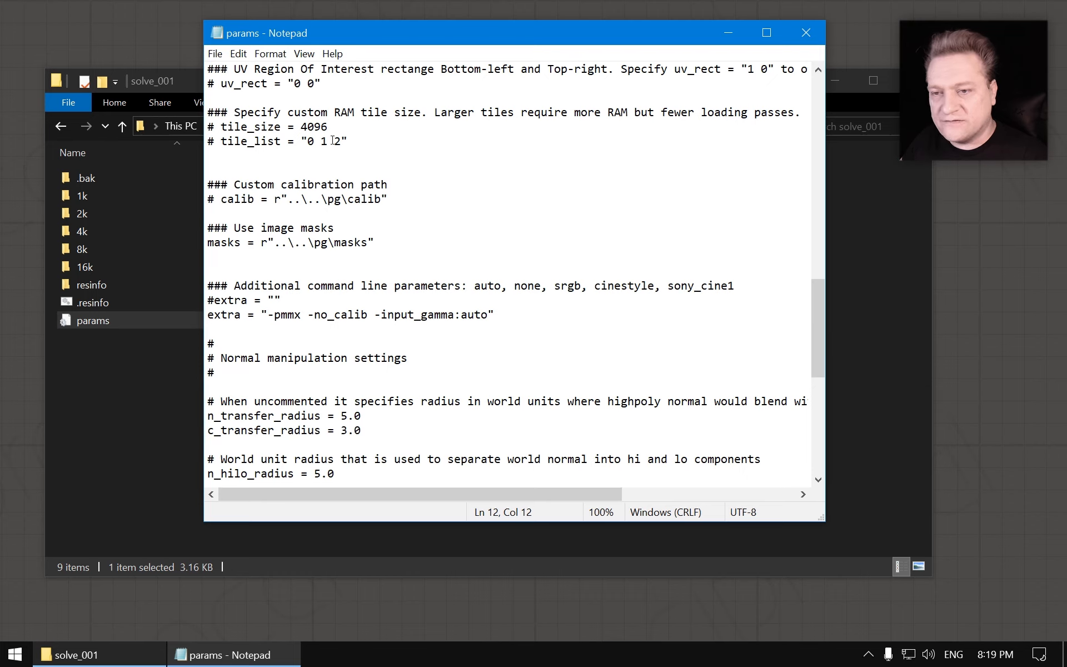
pyautogui.click(360, 147)
pyautogui.press('Home')
pyautogui.press('Home')
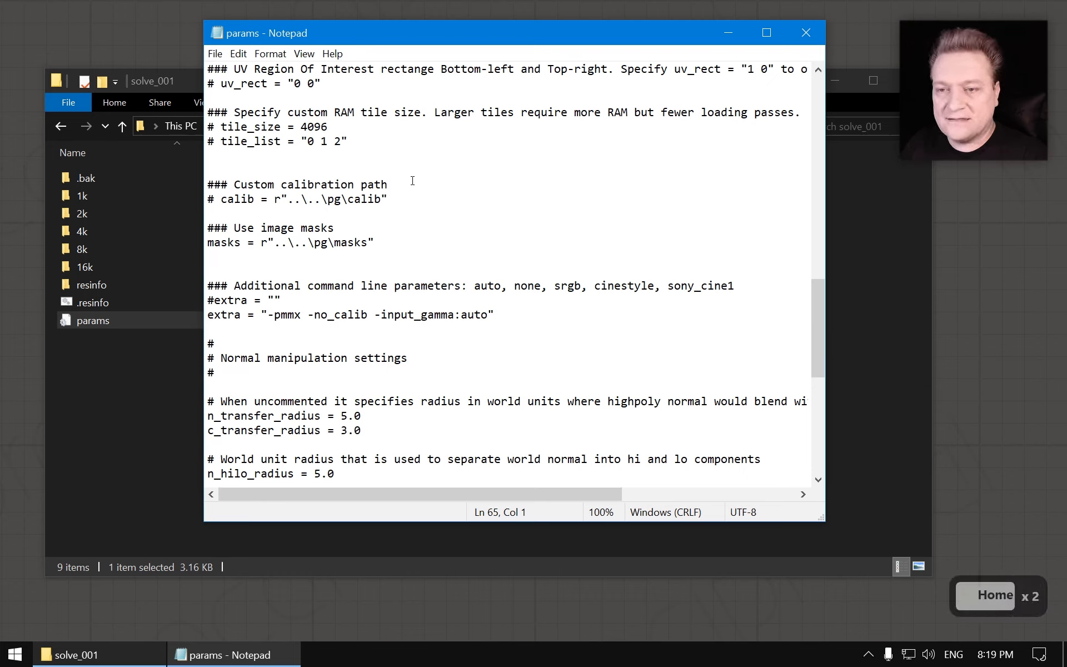
pyautogui.hotkey('shift', 'Down')
pyautogui.press('Up')
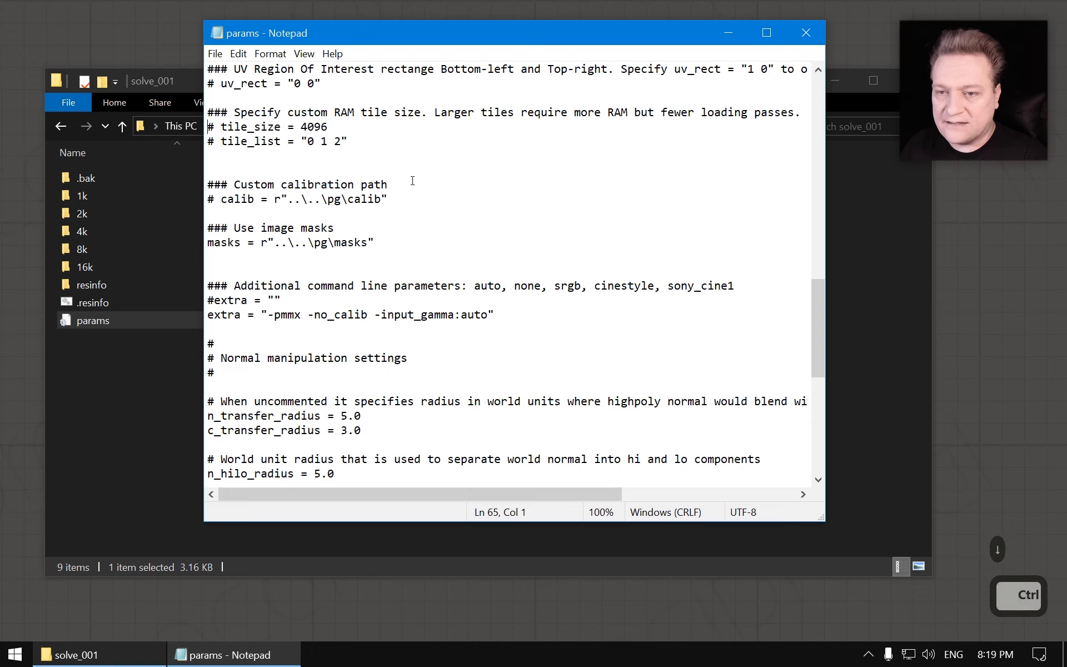
pyautogui.hotkey('shift', 'Down')
pyautogui.hotkey('ctrl', 'c')
pyautogui.press('Down')
pyautogui.hotkey('ctrl', 'v')
# Uncomment the duplicated tile_size line and set its value to 8192.
pyautogui.press('Up')
pyautogui.press('Delete')
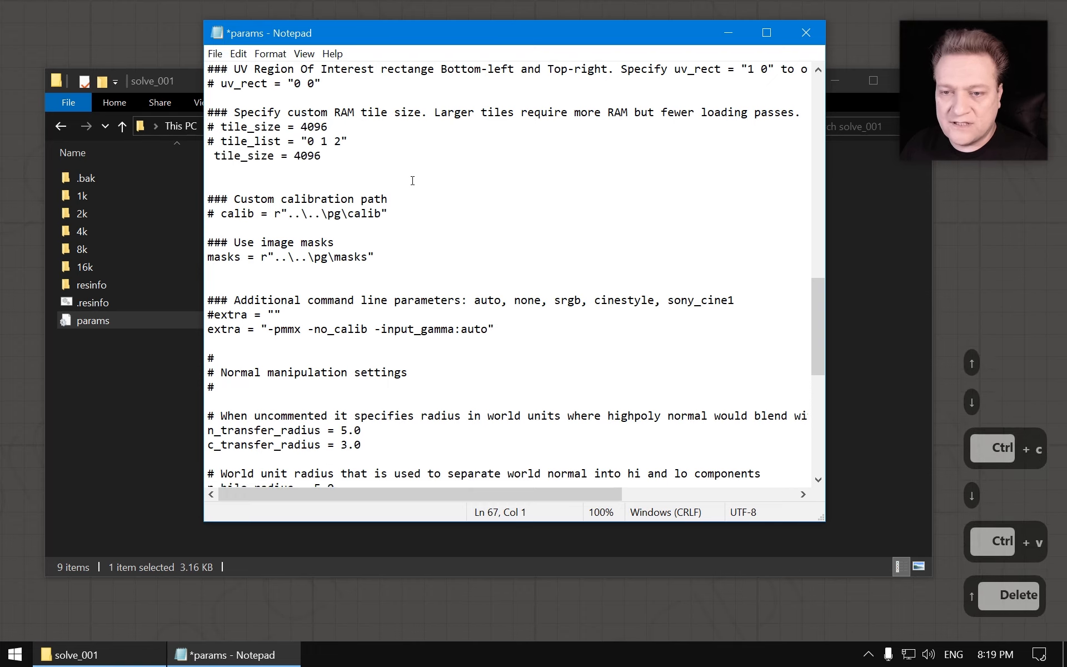
pyautogui.press('Delete')
pyautogui.press('End')
pyautogui.press('BackSpace')
pyautogui.press('BackSpace')
pyautogui.press('BackSpace')
pyautogui.press('BackSpace')
pyautogui.write('8192')
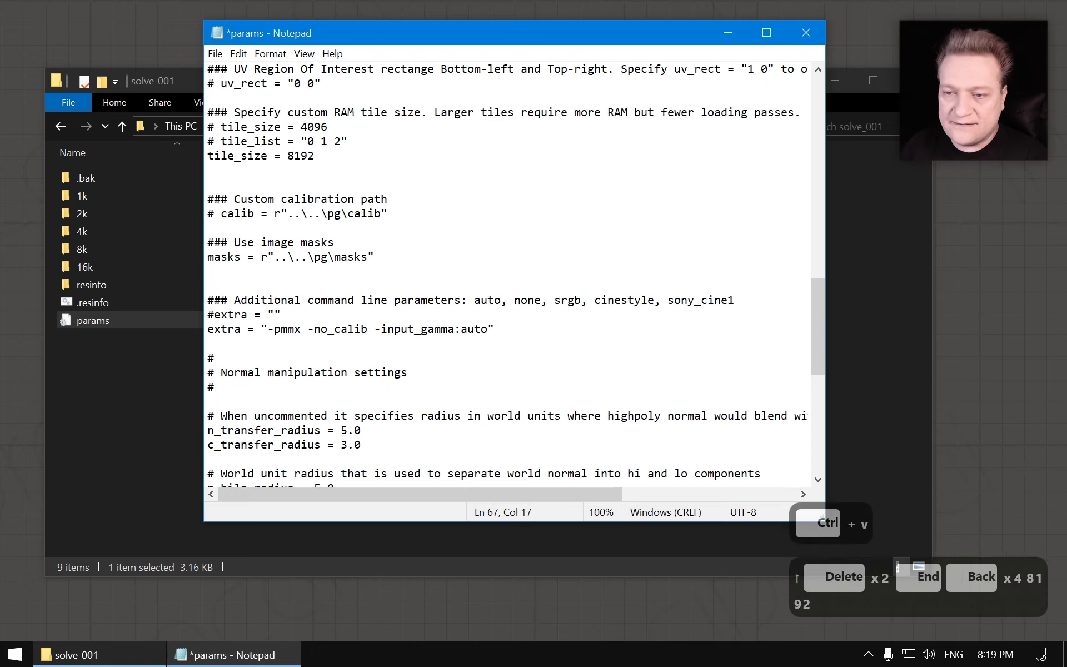
# Comment out the n_transfer_radius line under the normal manipulation settings and save the params file.
pyautogui.click(398, 254)
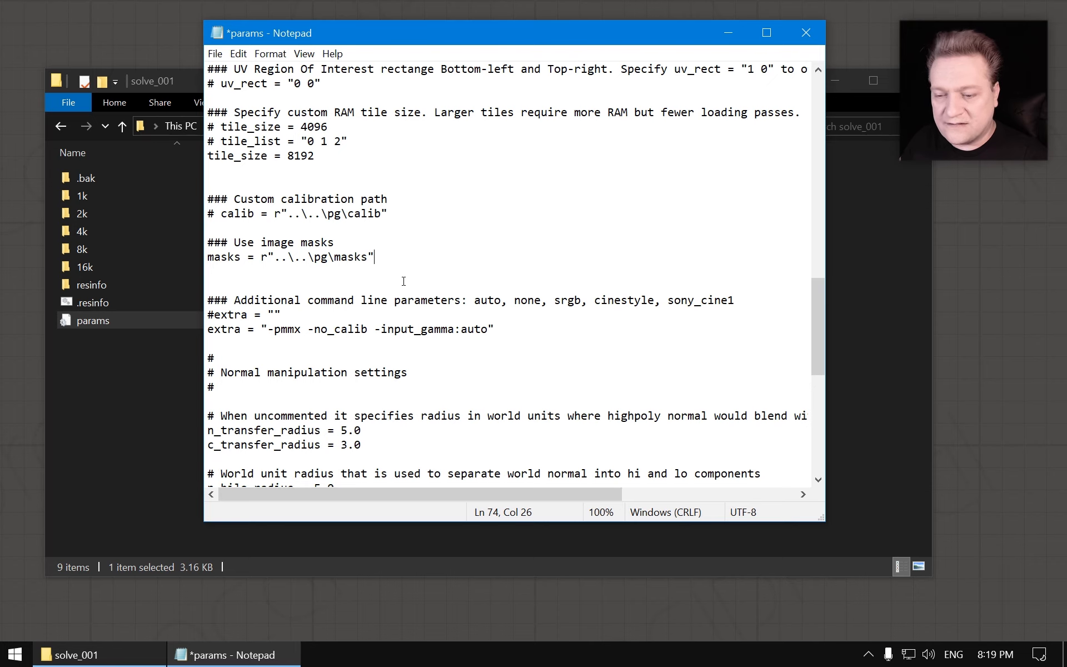
pyautogui.scroll(-2, 425, 415)
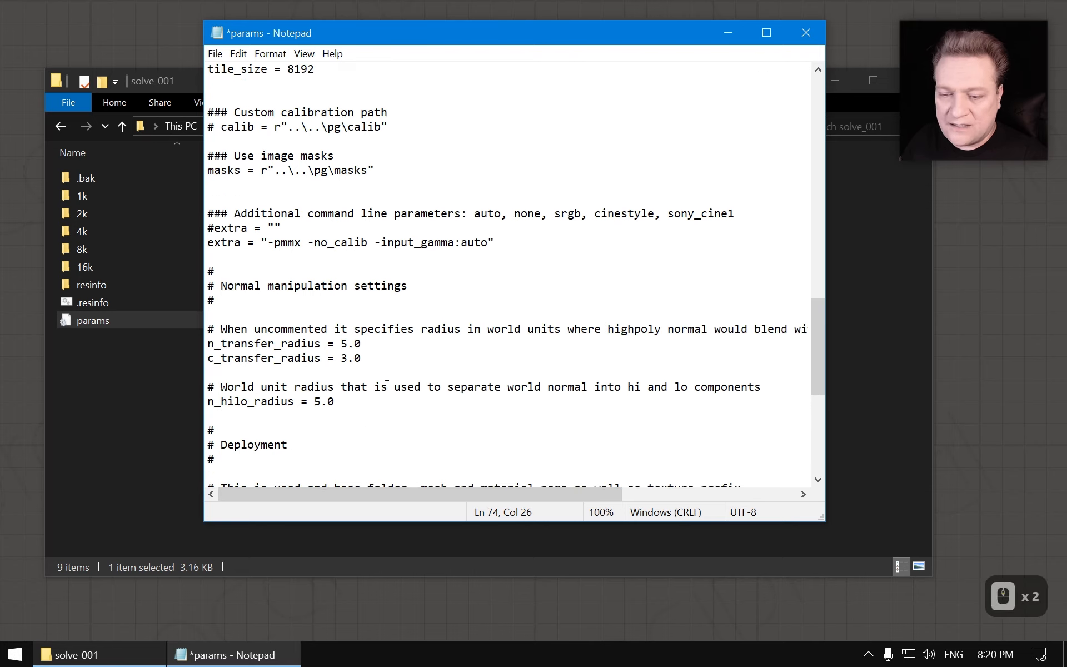
pyautogui.click(386, 345)
pyautogui.press('Home')
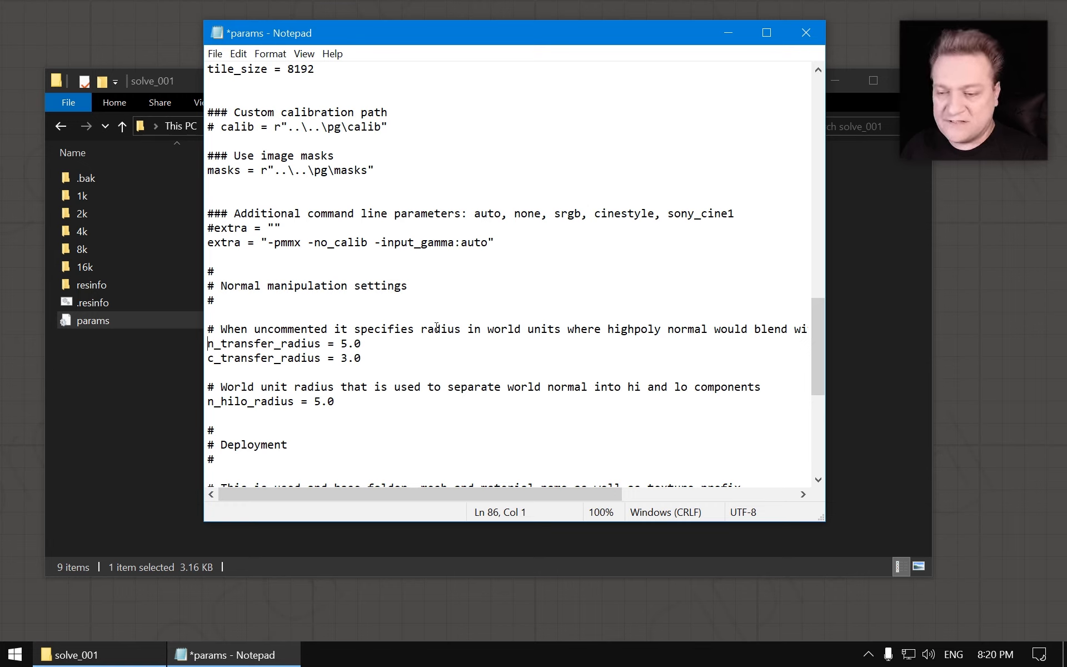
pyautogui.press('shift')
pyautogui.write('#')
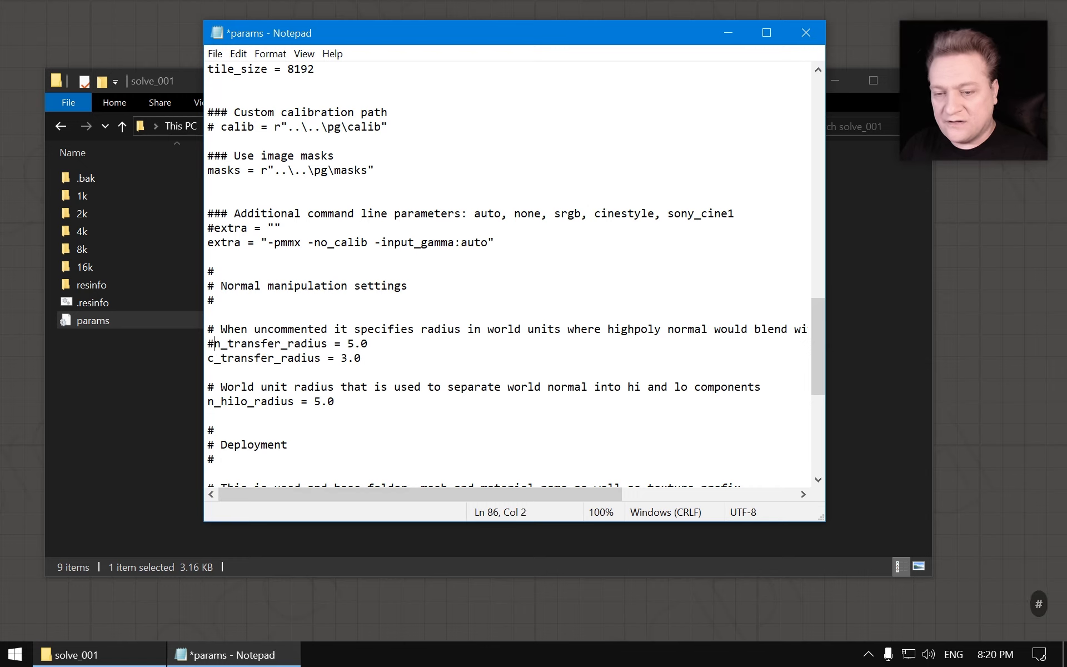
pyautogui.hotkey('ctrl', 's')
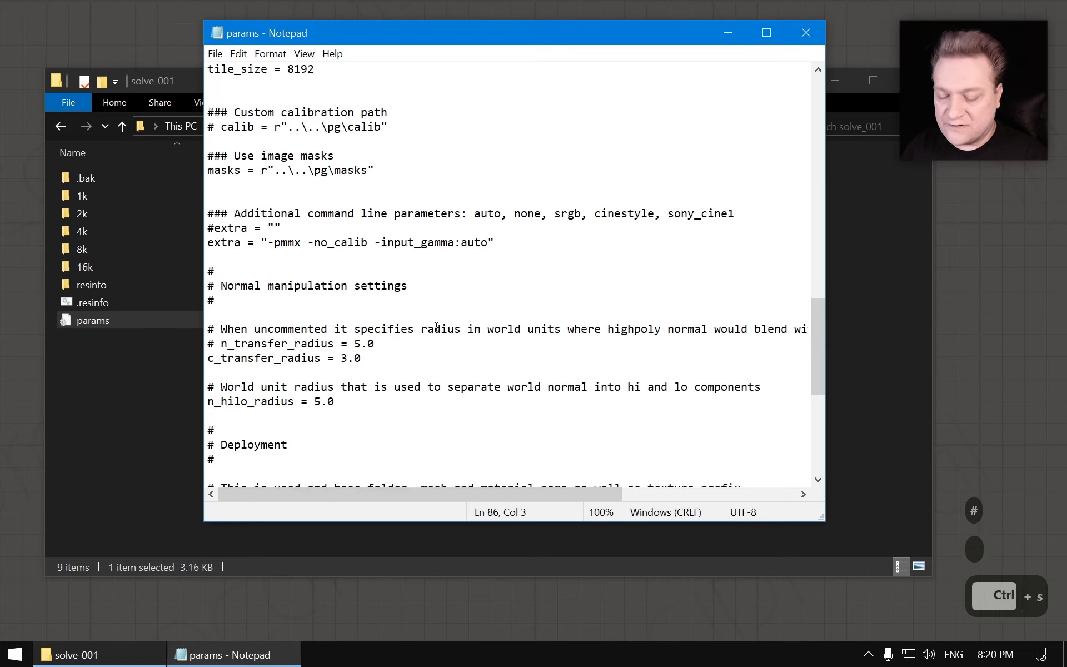
pyautogui.hotkey('ctrl', 's')
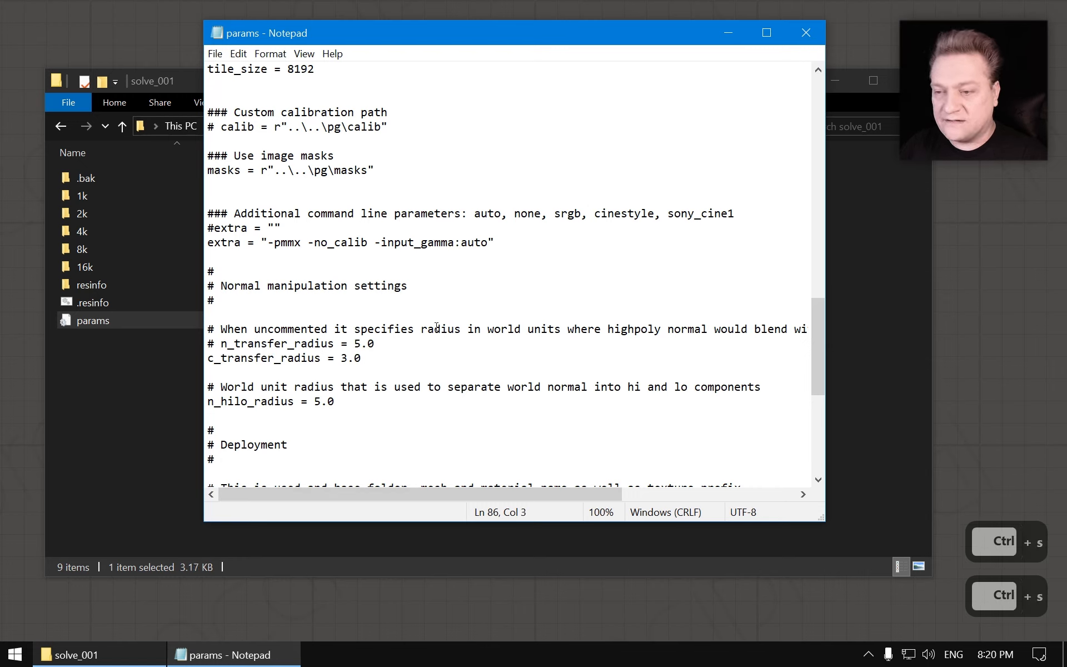
pyautogui.press('alt')
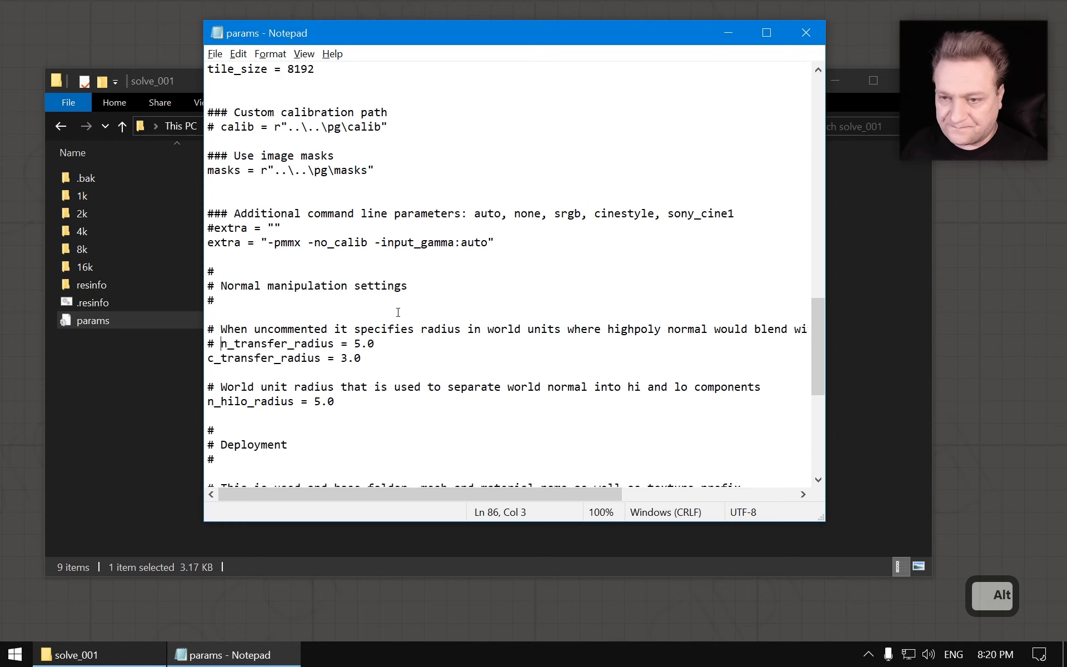
# Close the params file and open the octopus Metashape project from the pg folder of Octopus_ms.
pyautogui.hotkey('alt', 'F4')
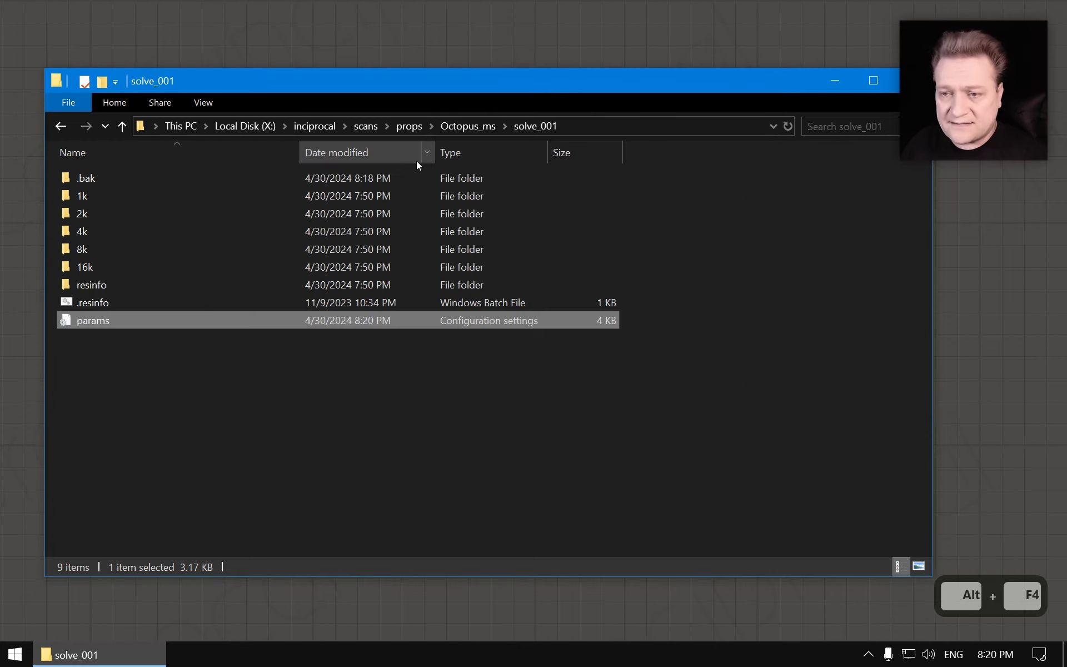
pyautogui.click(471, 129)
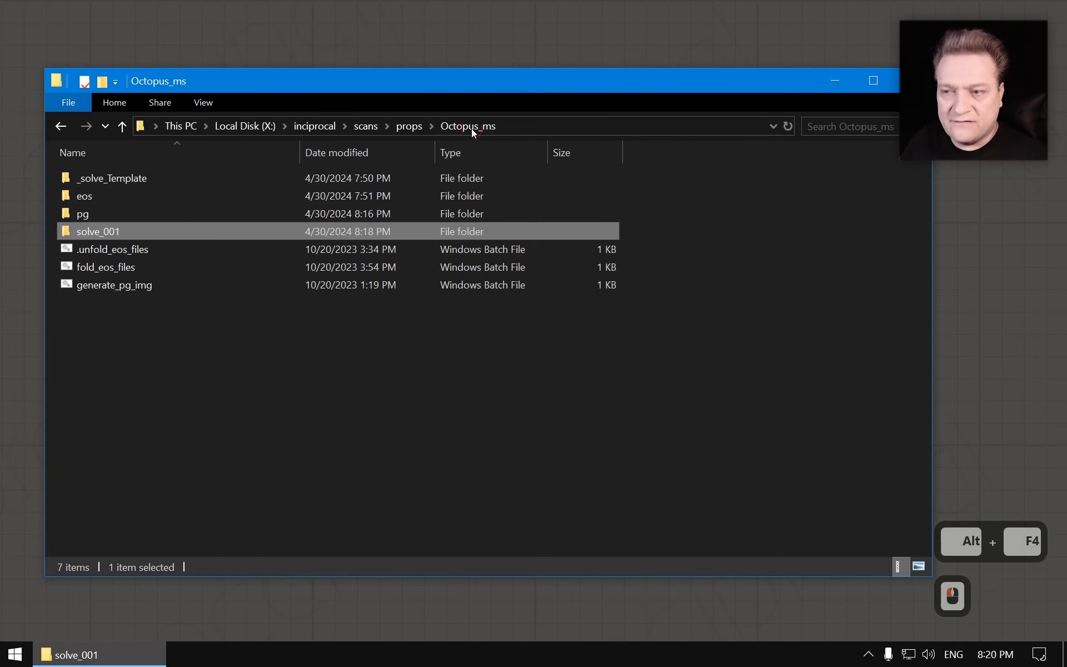
pyautogui.click(106, 213)
pyautogui.doubleClick(105, 213)
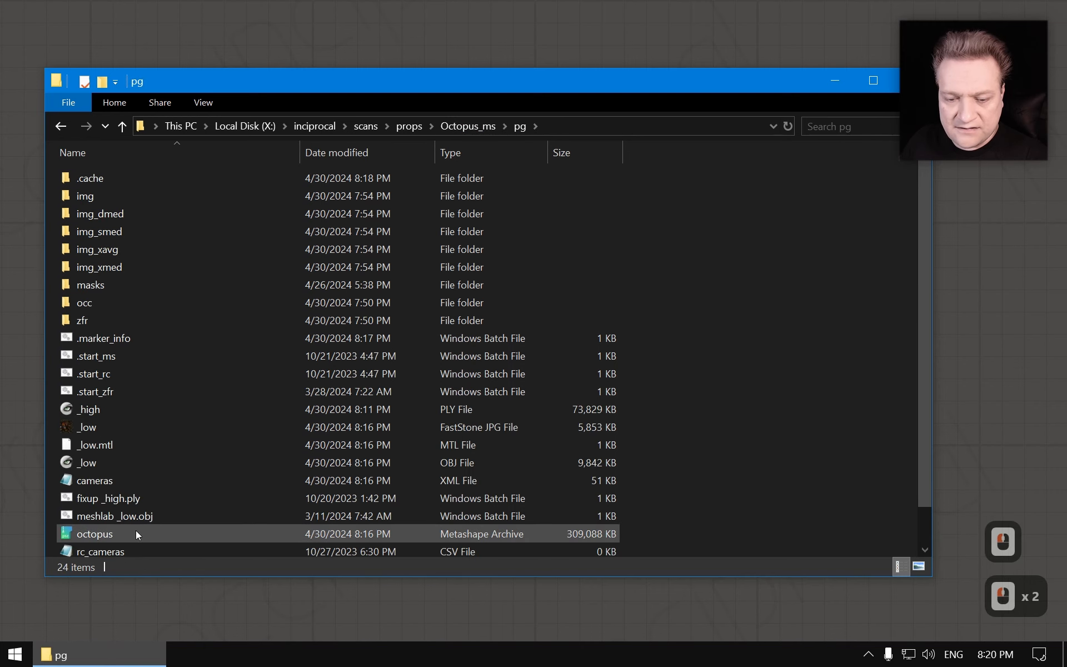
pyautogui.scroll(-1, 139, 518)
pyautogui.doubleClick(105, 495)
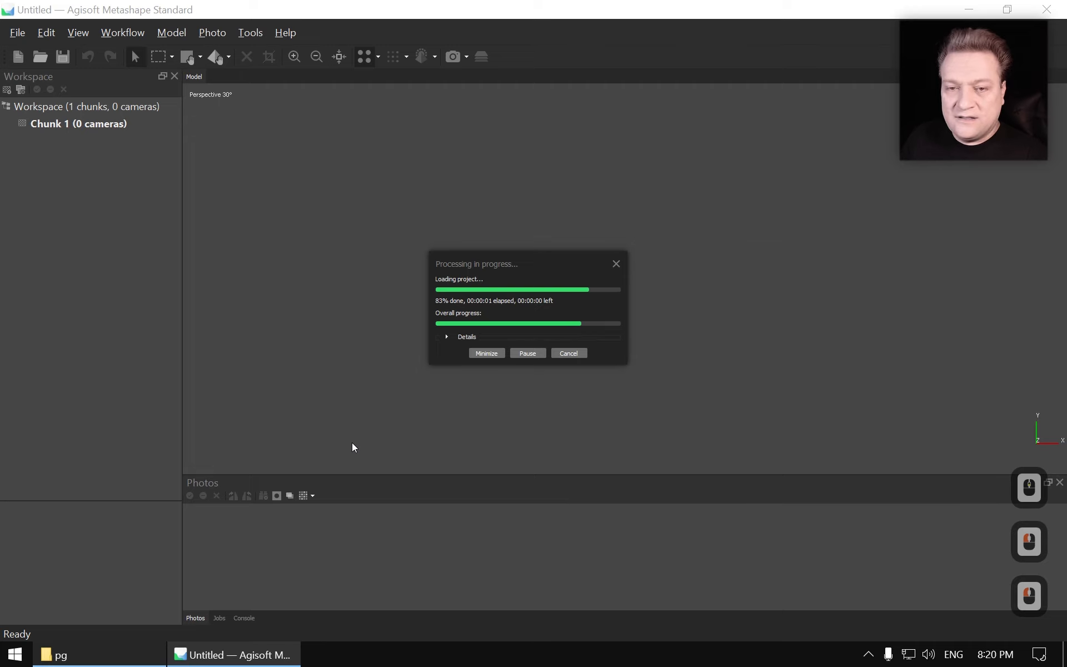
pyautogui.scroll(4, 599, 286)
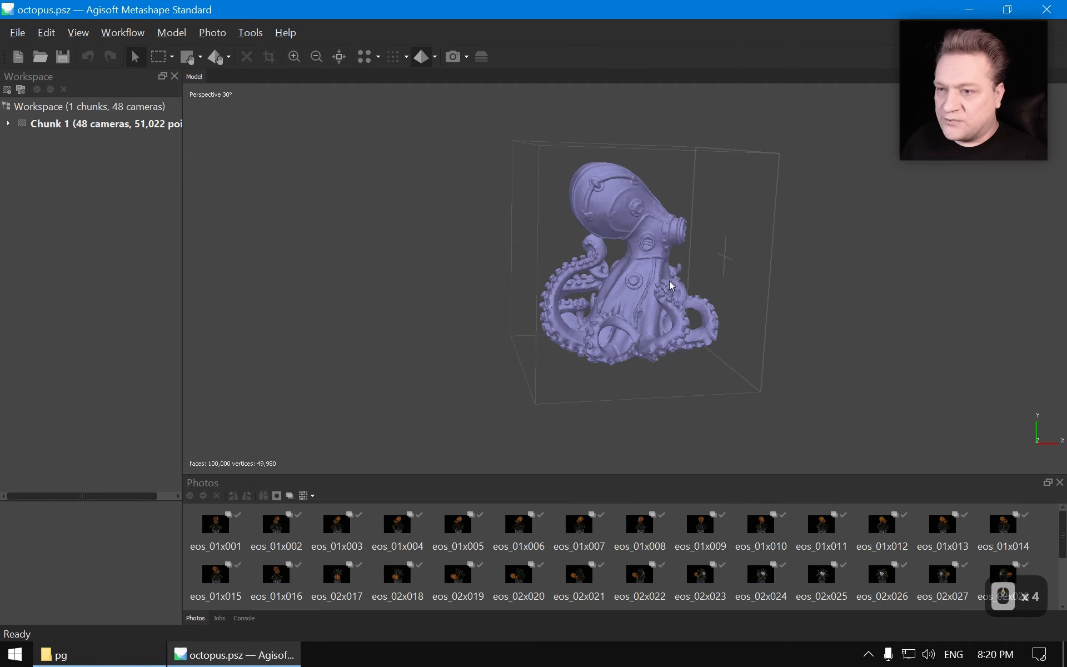
# Show the cameras around the octopus model and open photo eos_03x048 for viewing.
pyautogui.click(455, 58)
pyautogui.moveTo(761, 258); pyautogui.dragTo(589, 300)
pyautogui.scroll(-2, 647, 567)
pyautogui.doubleClick(517, 576)
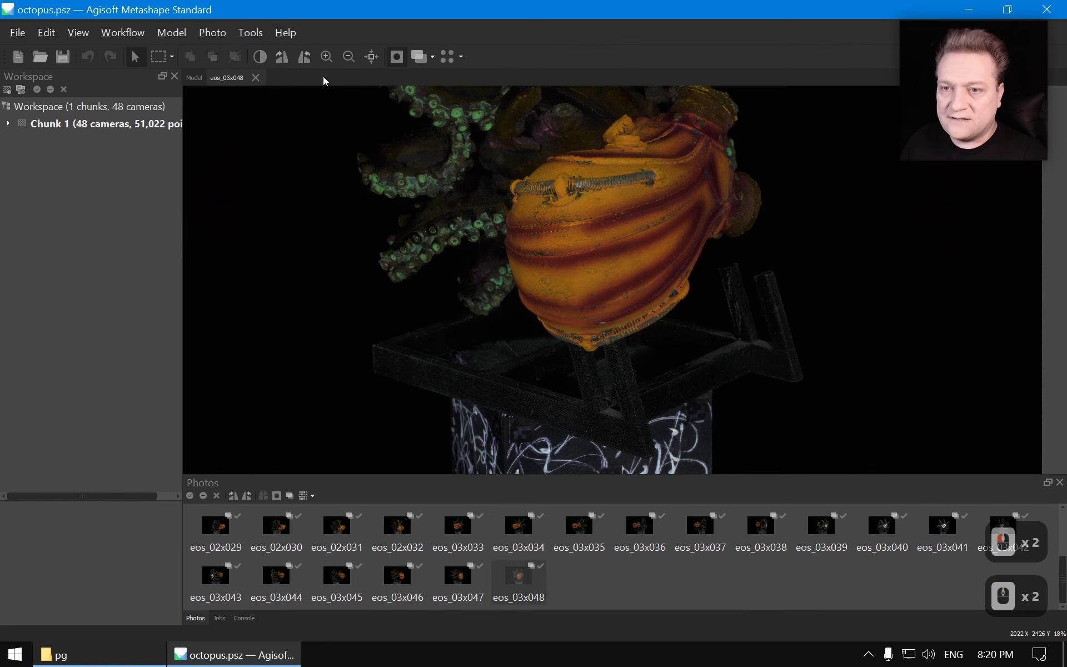
# Set the image brightness of the photos to 300%.
pyautogui.click(261, 56)
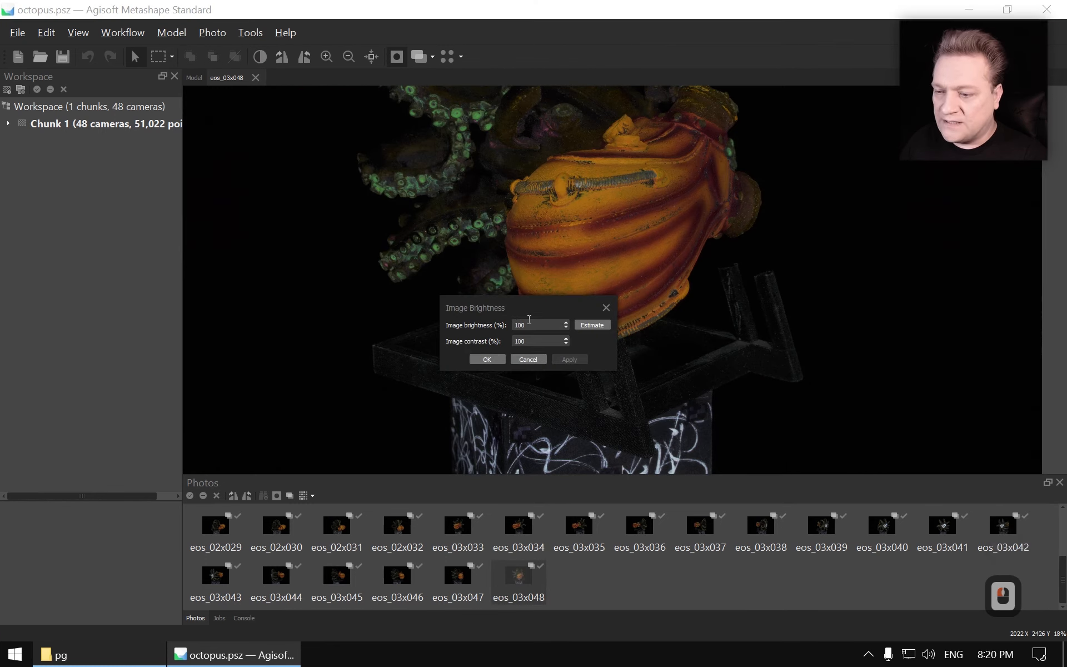
pyautogui.click(518, 315)
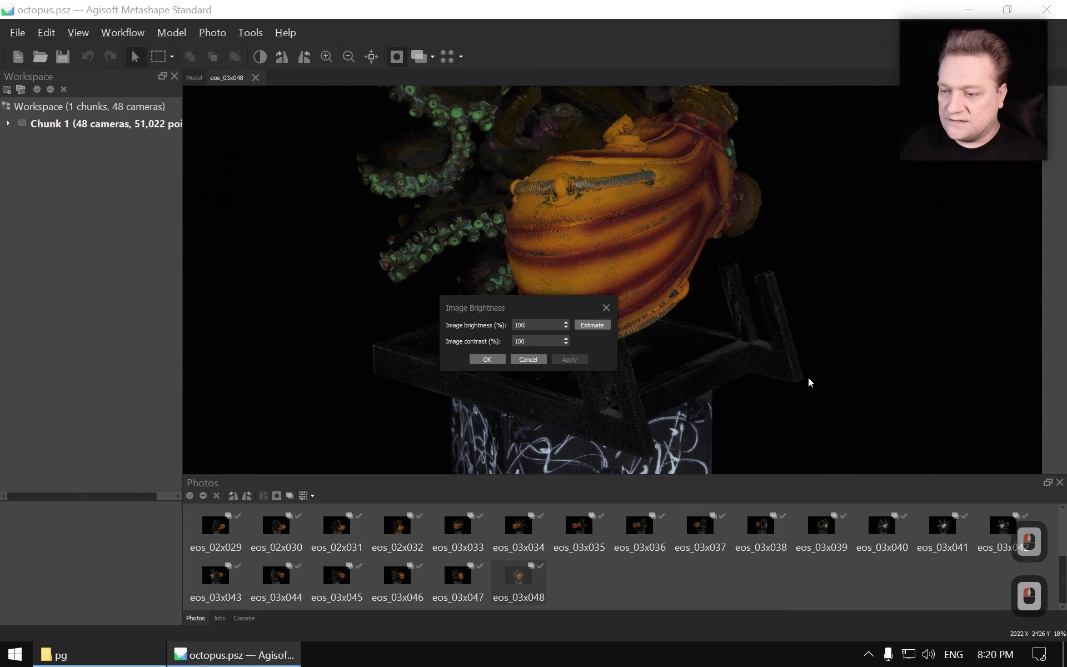
pyautogui.press('Home')
pyautogui.write('300')
pyautogui.press('Return')
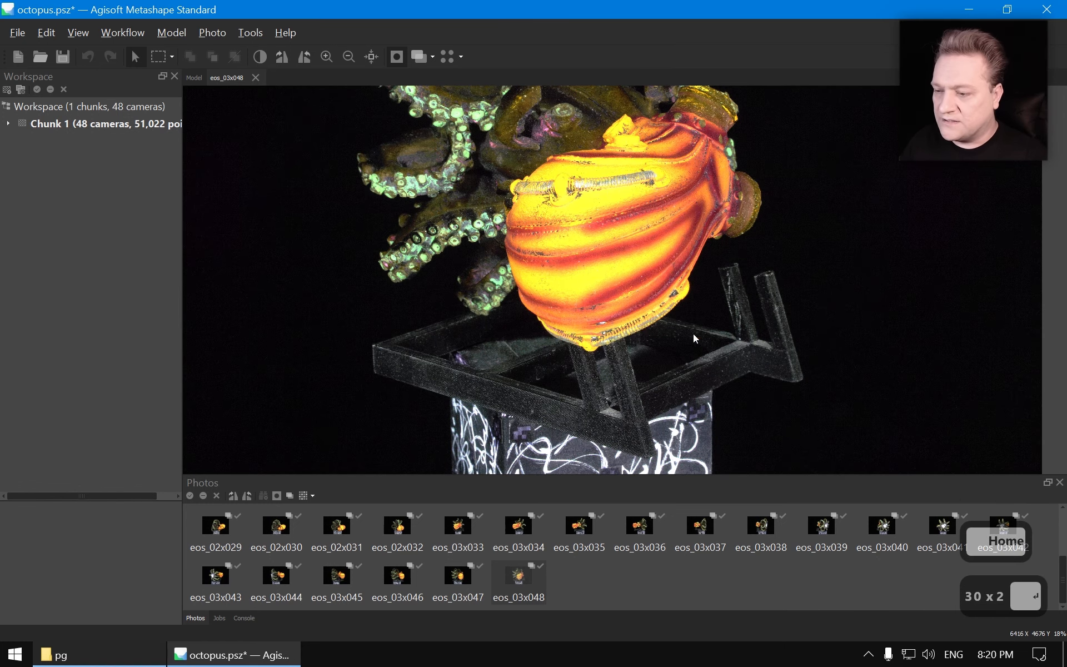
# Examine the support stand beneath the octopus up close in photos eos_03x048 and eos_03x035.
pyautogui.scroll(2, 614, 319)
pyautogui.scroll(1, 553, 282)
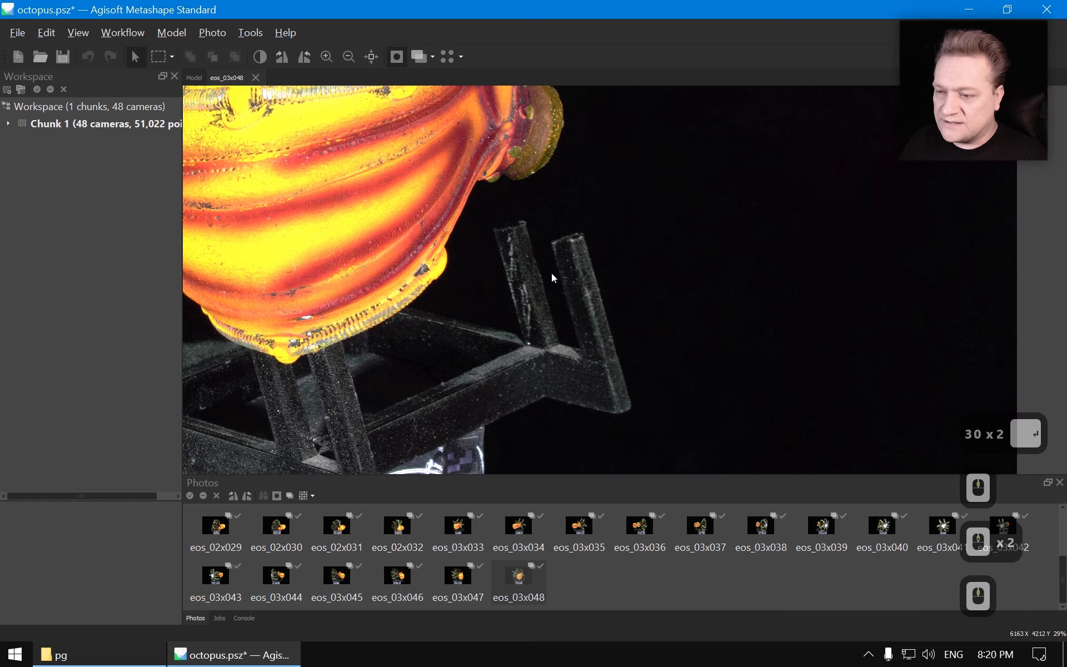
pyautogui.scroll(1, 525, 276)
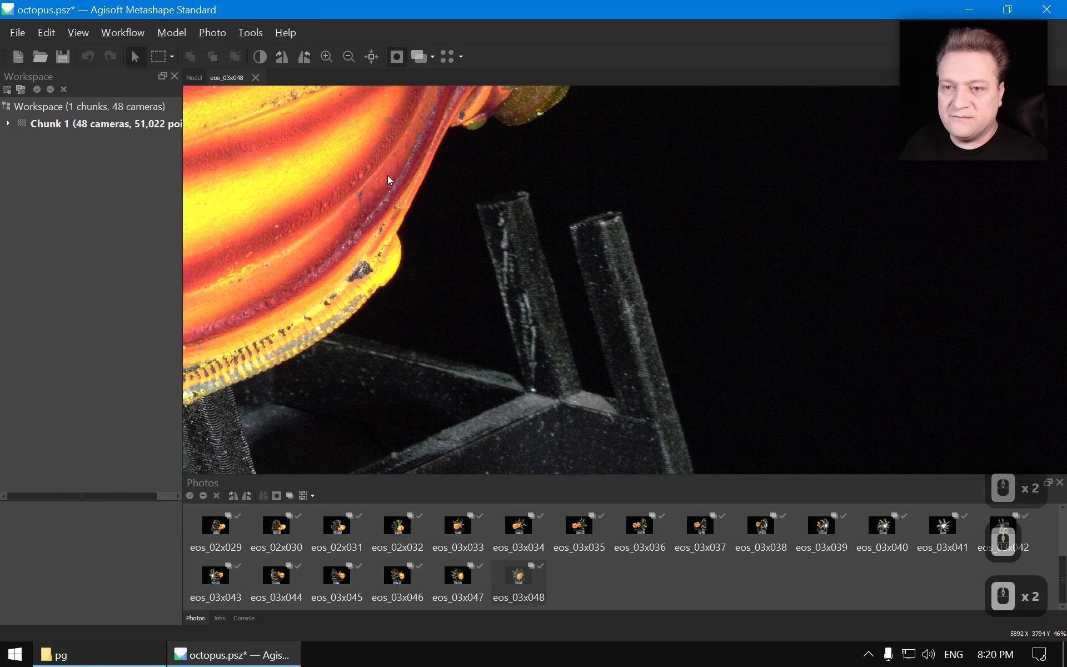
pyautogui.moveTo(358, 189); pyautogui.dragTo(427, 176, button='middle')
pyautogui.scroll(-3, 664, 246)
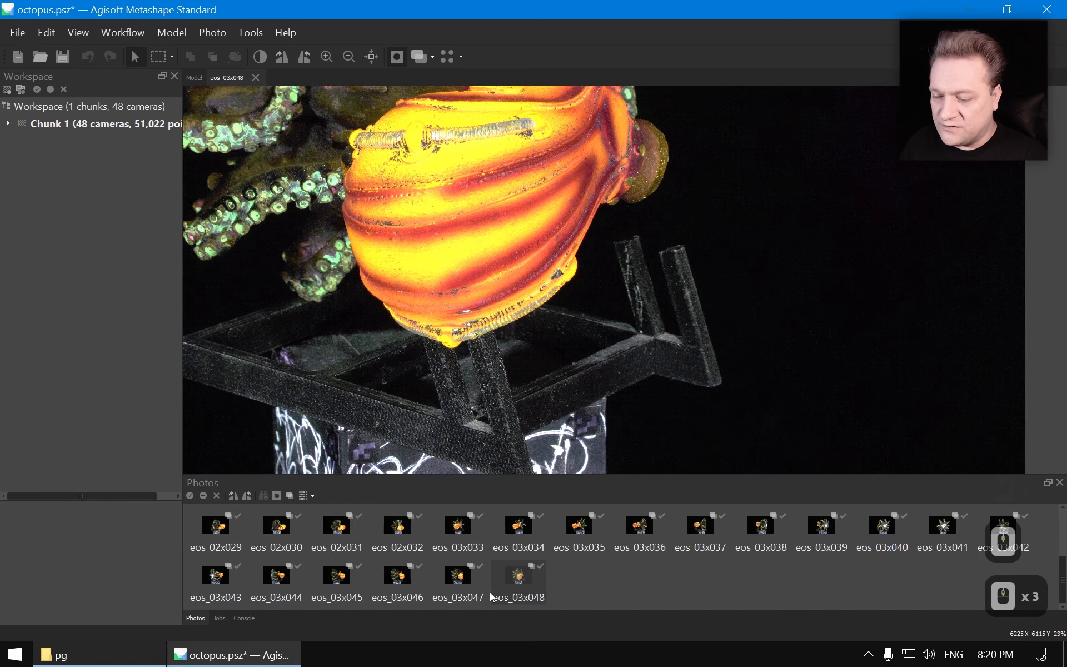
pyautogui.doubleClick(580, 529)
pyautogui.scroll(6, 656, 275)
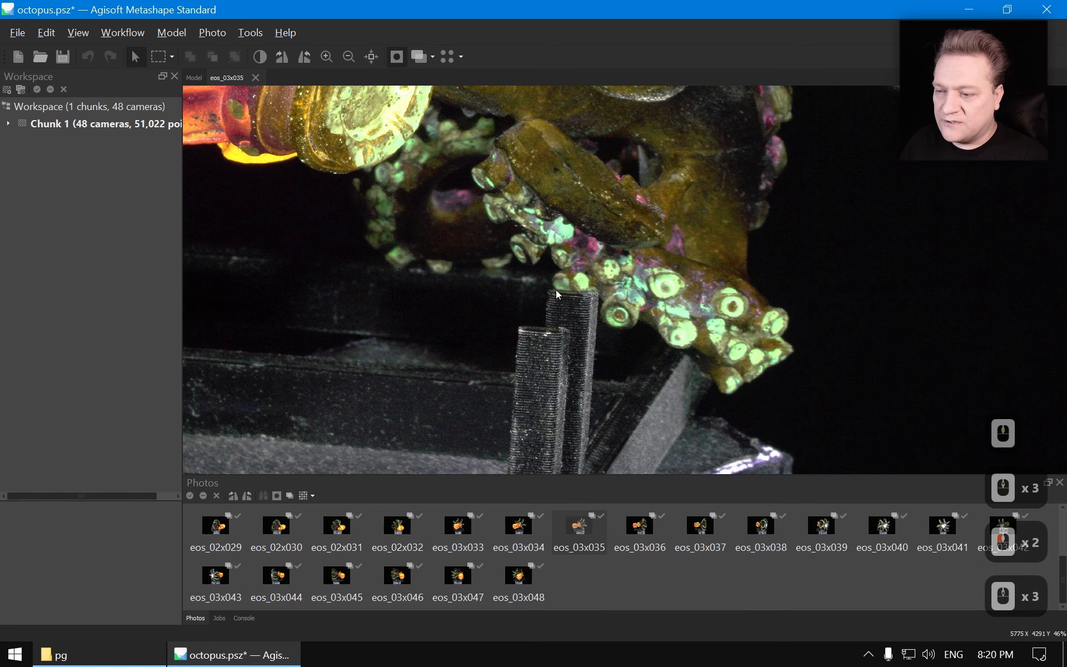
pyautogui.scroll(1, 592, 362)
pyautogui.scroll(-10, 538, 311)
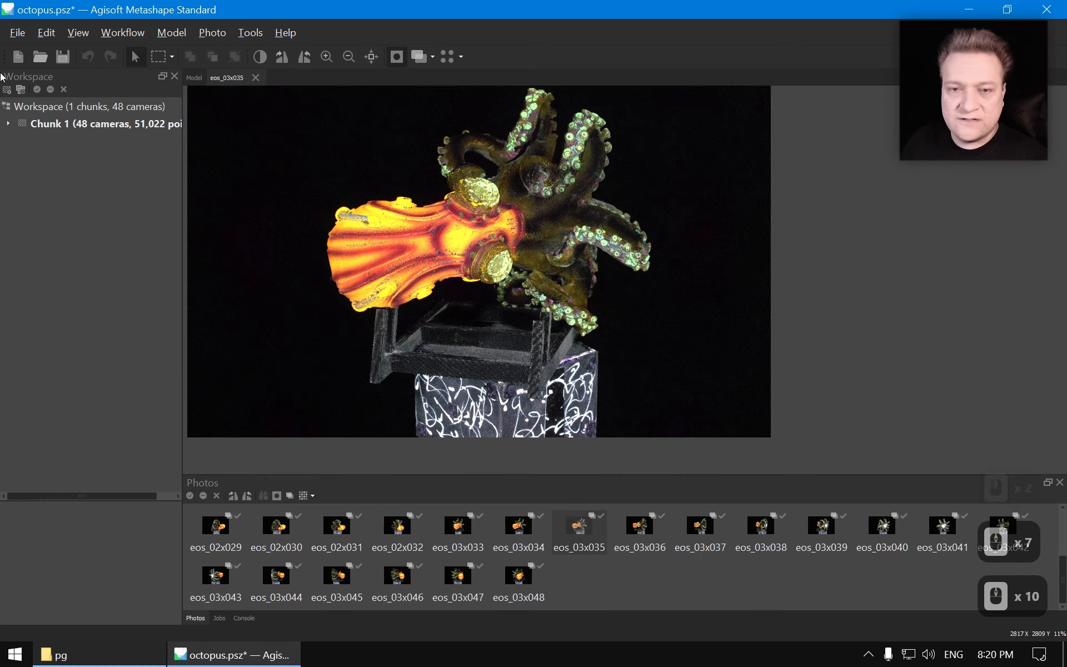
# Expand the chunk's camera list, select all photos and disable their cameras.
pyautogui.click(8, 123)
pyautogui.click(23, 142)
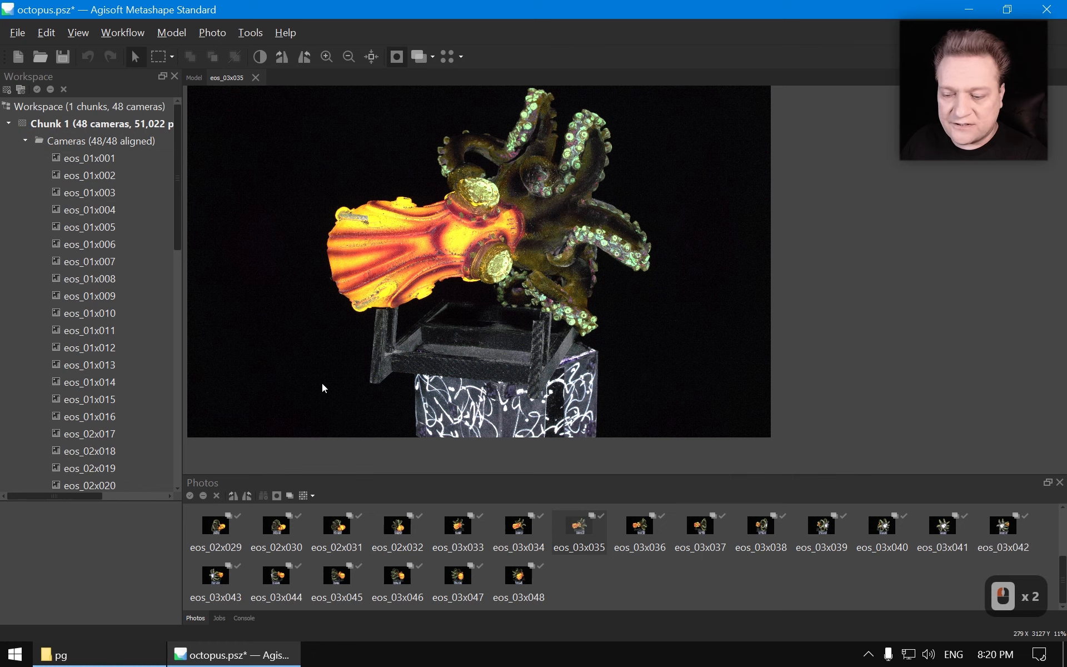
pyautogui.scroll(5, 219, 534)
pyautogui.keyDown('ctrl'); pyautogui.click(219, 531); pyautogui.keyUp('ctrl')
pyautogui.hotkey('ctrl', 'a')
pyautogui.rightClick(220, 531)
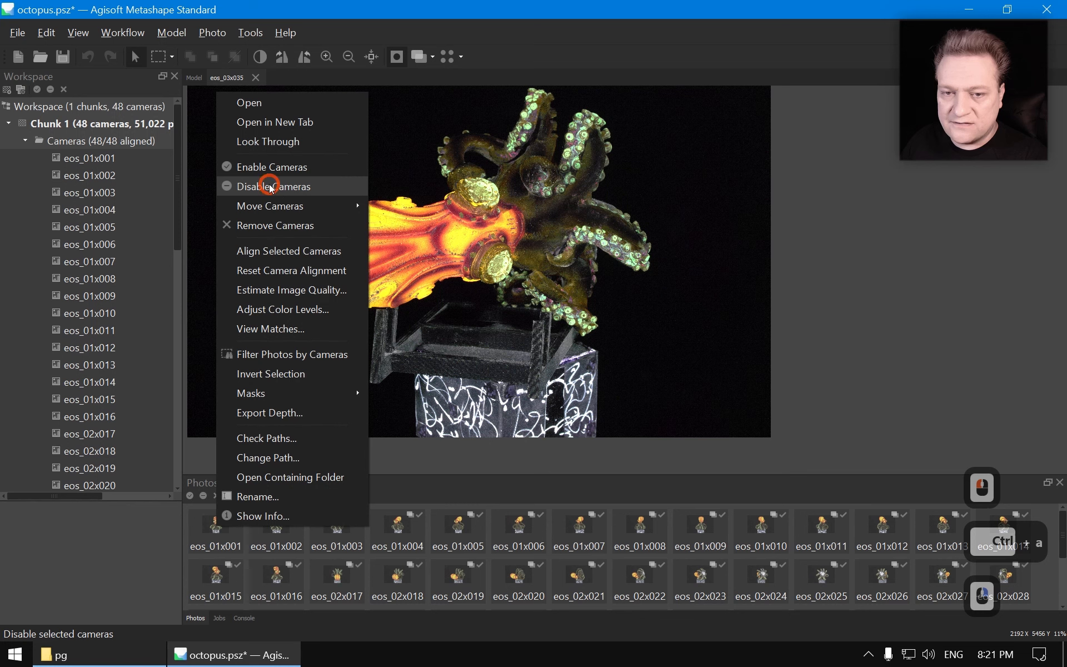
pyautogui.click(285, 192)
# Enable only the third loop's cameras, eos_03x033 through eos_03x048, in the chunk.
pyautogui.scroll(-8, 133, 341)
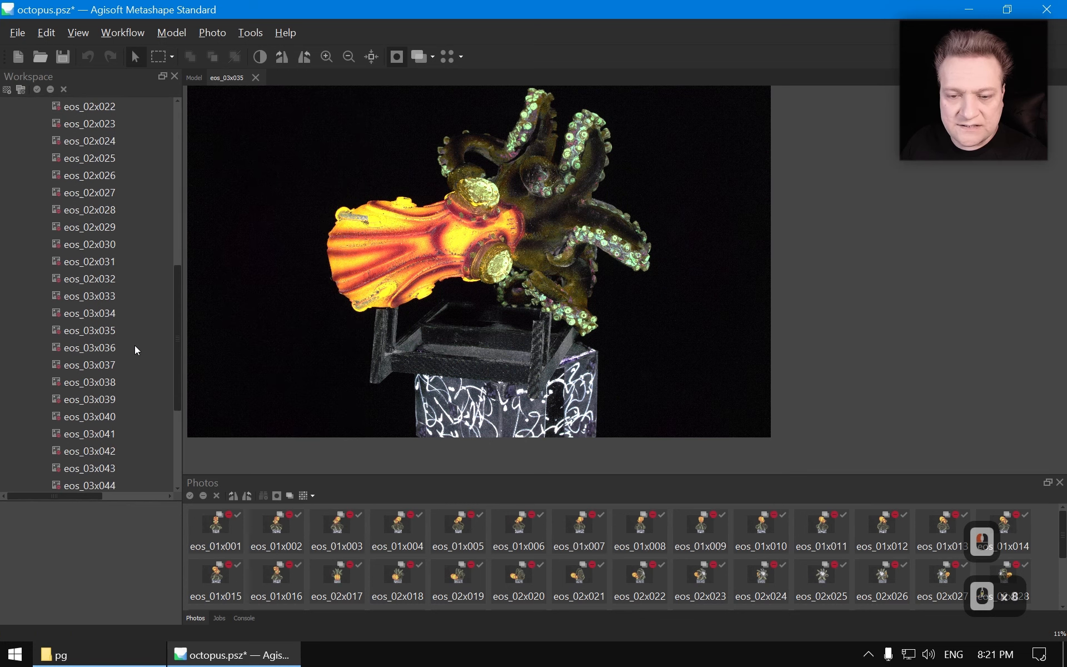
pyautogui.click(103, 296)
pyautogui.scroll(-3, 103, 303)
pyautogui.keyDown('shift'); pyautogui.click(103, 400); pyautogui.keyUp('shift')
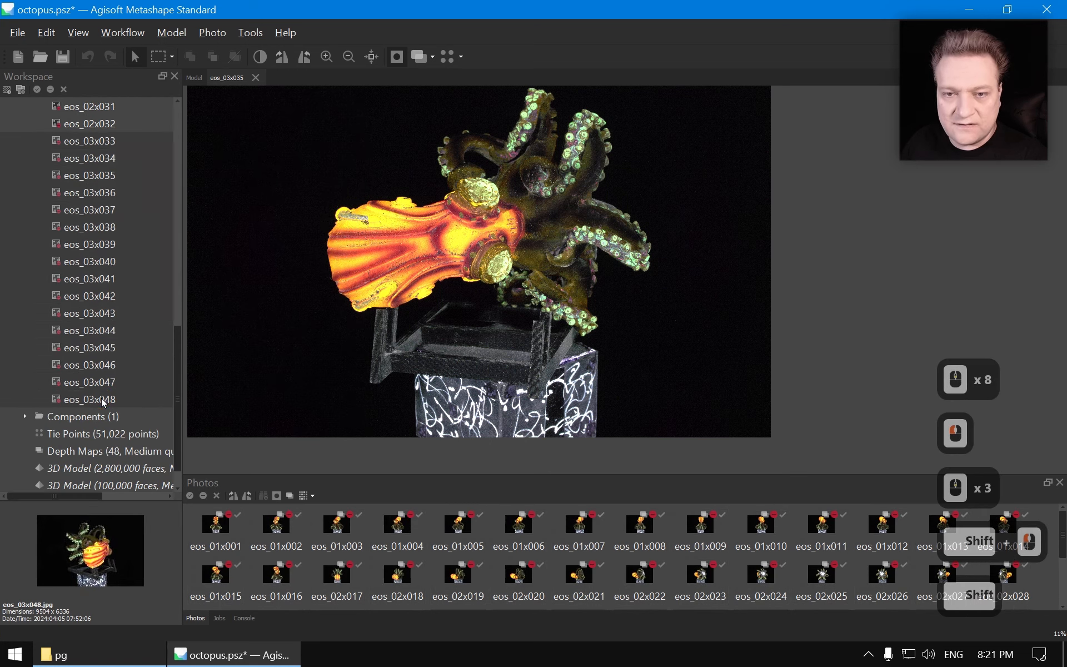
pyautogui.rightClick(103, 401)
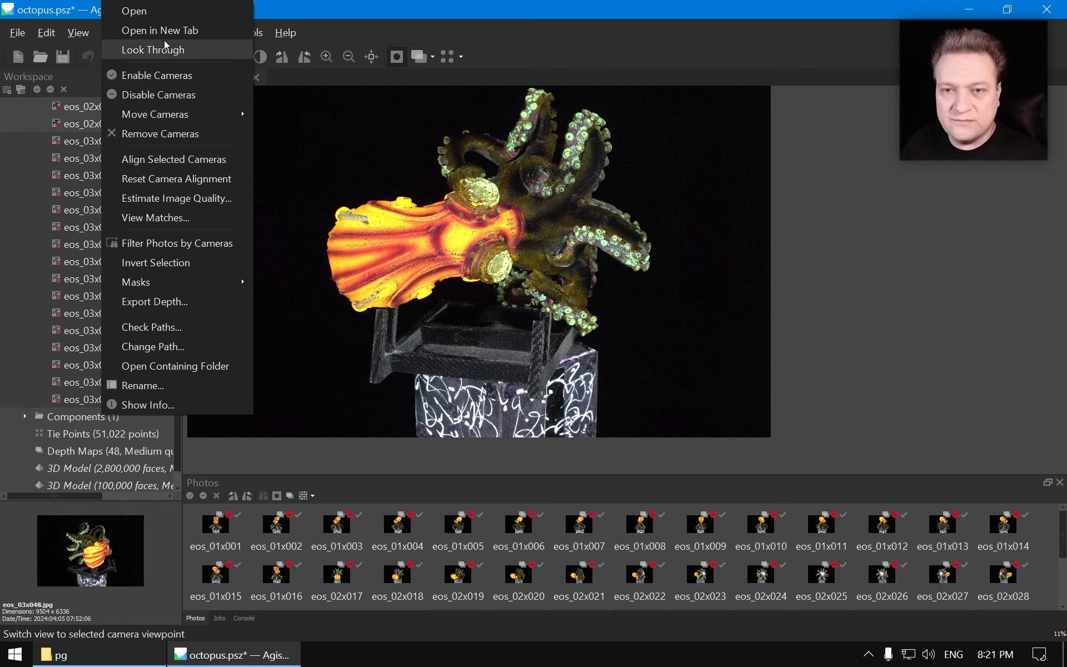
pyautogui.click(166, 79)
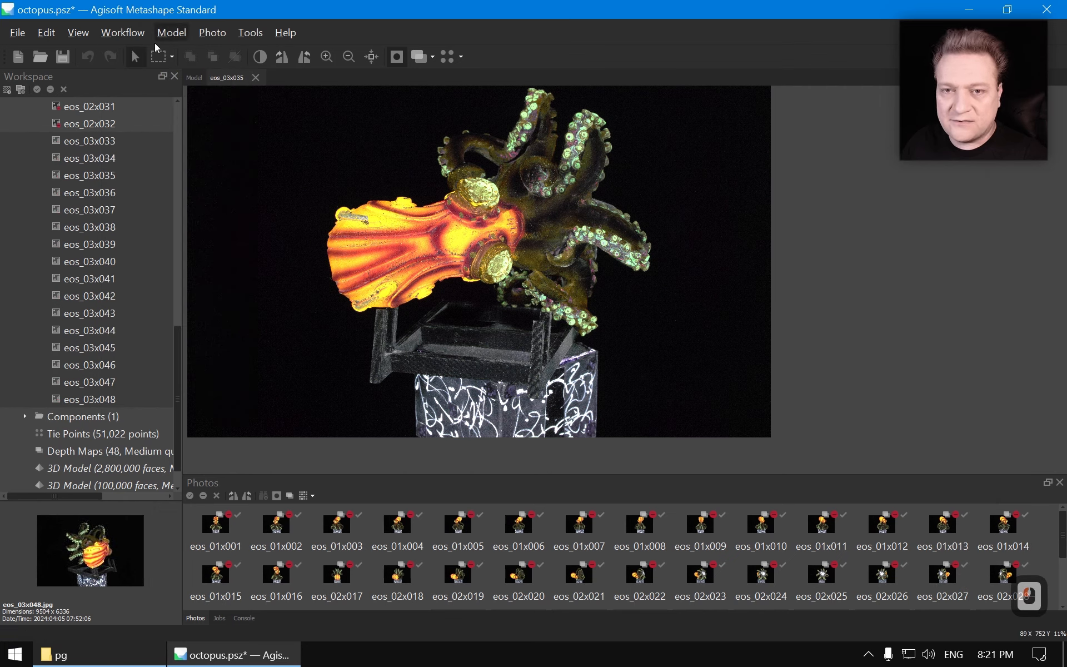
# Build a mesh from depth maps at Medium quality with Extrapolated interpolation, reusing the existing depth maps.
pyautogui.click(132, 35)
pyautogui.moveTo(174, 33)
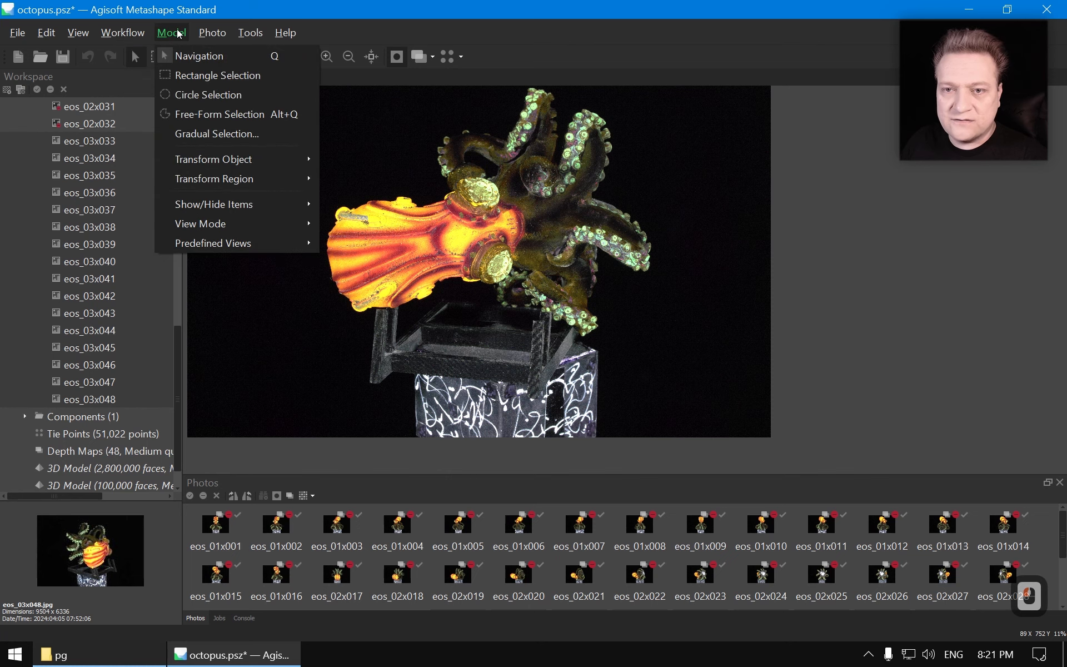
pyautogui.moveTo(122, 33)
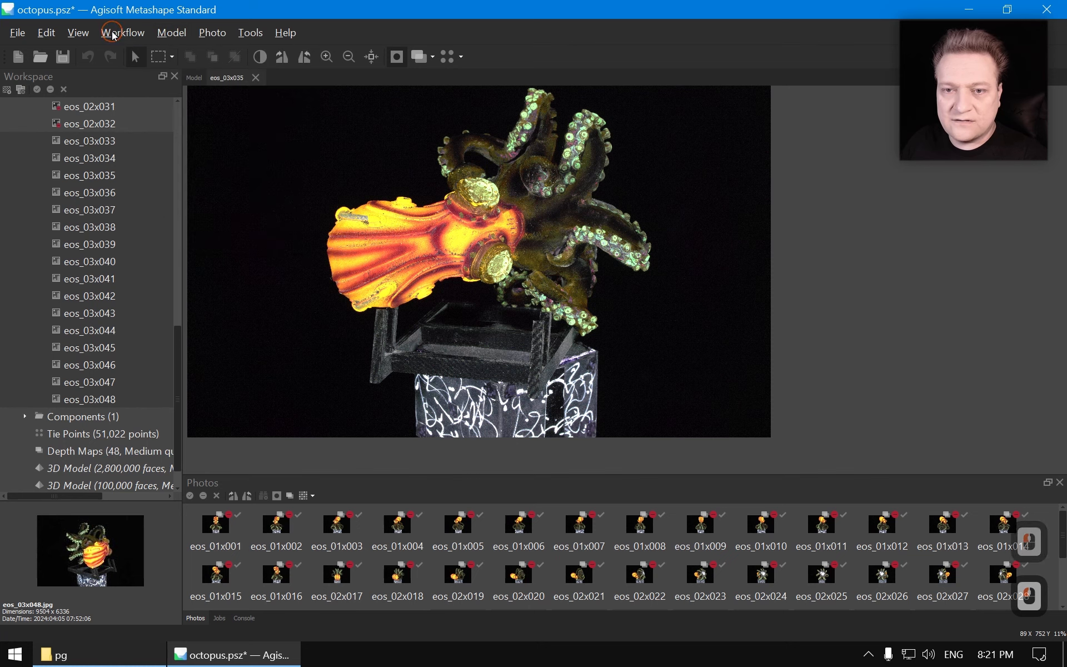
pyautogui.click(143, 140)
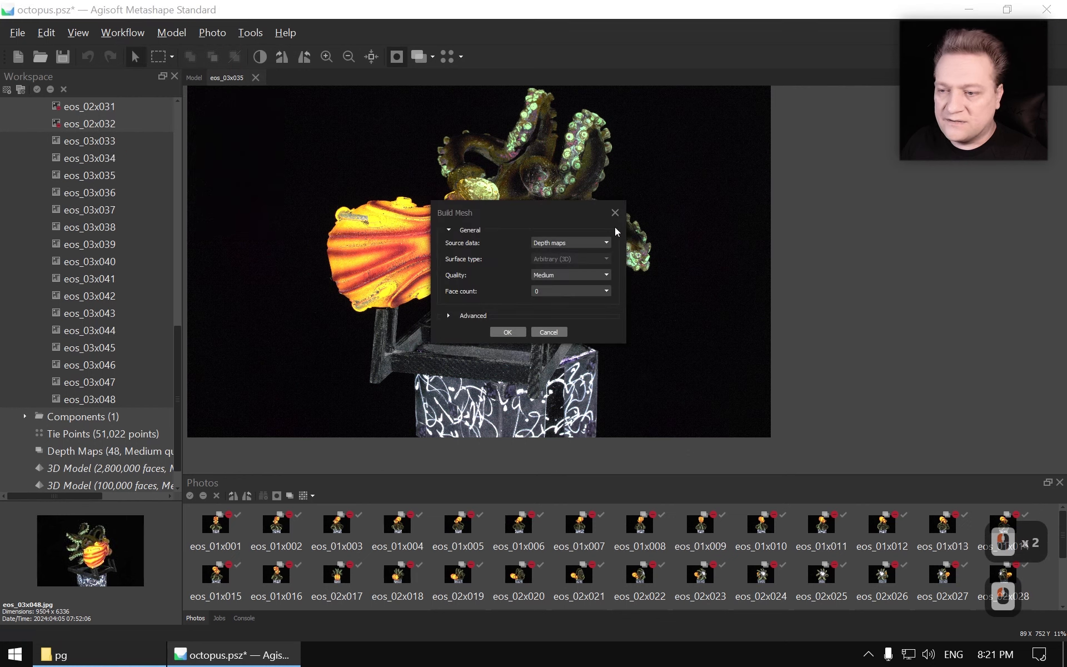
pyautogui.click(461, 317)
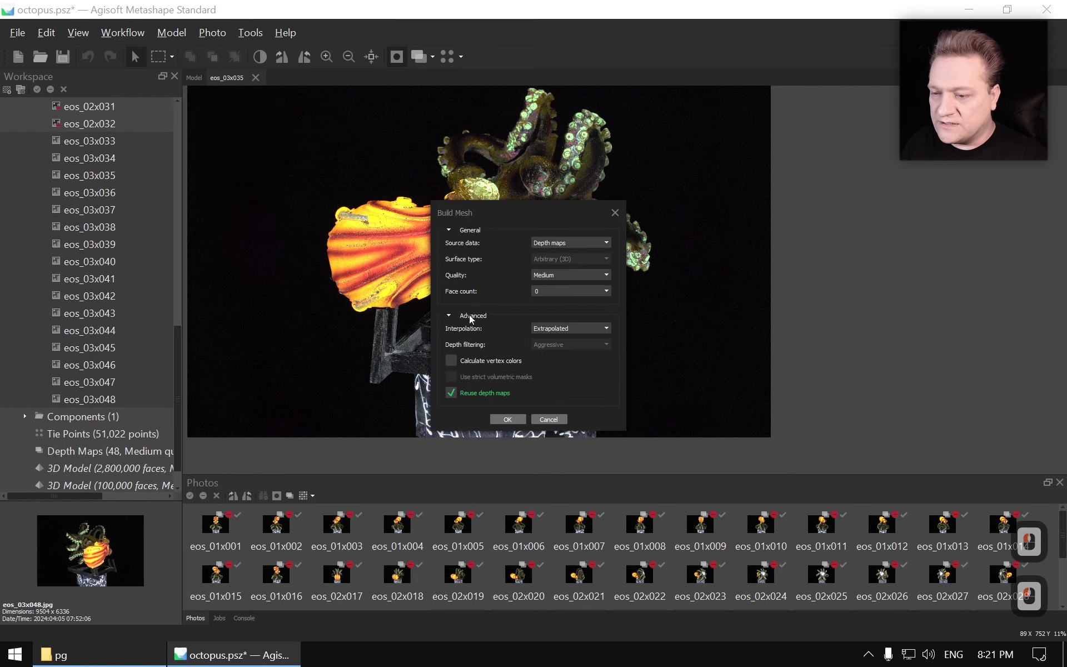
pyautogui.click(509, 420)
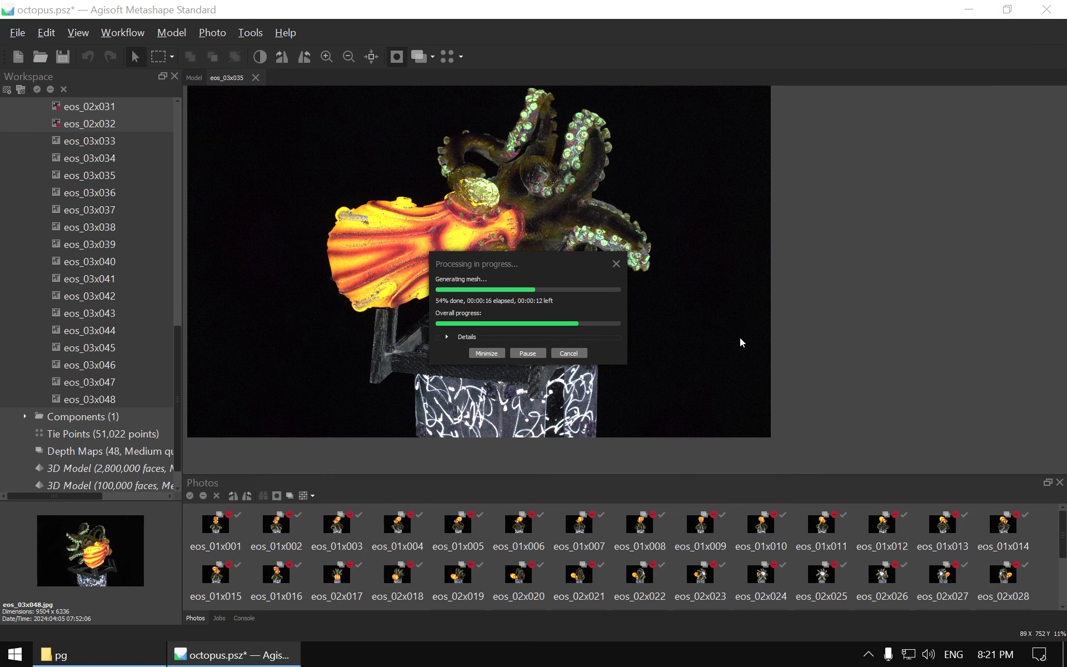
# Close the open photo and examine the rebuilt mesh with its support stand from several sides.
pyautogui.click(255, 78)
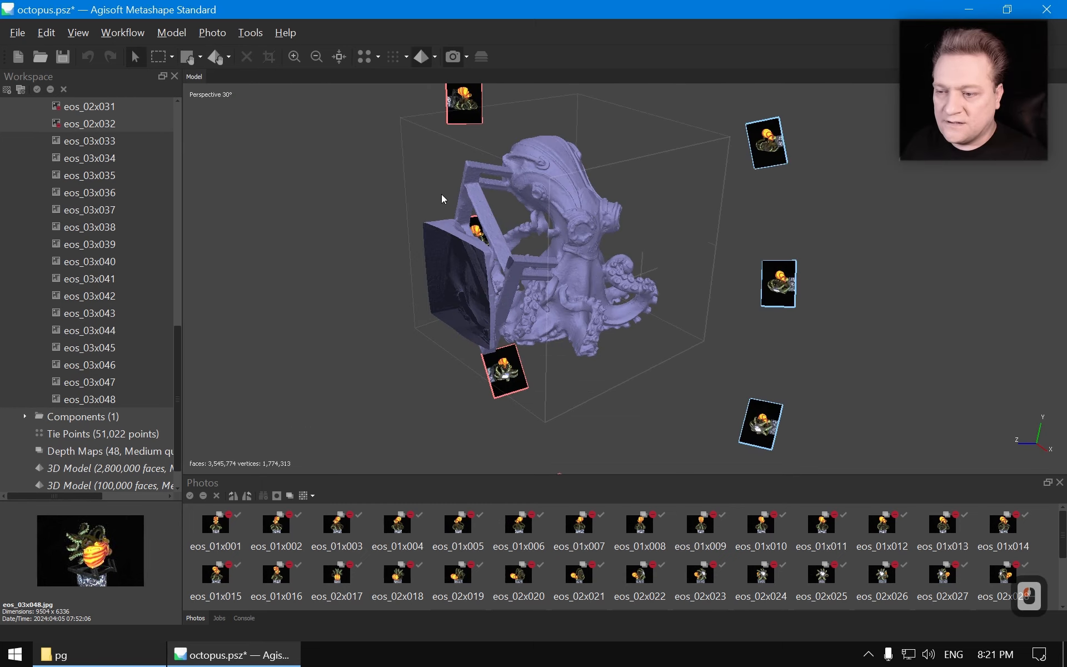
pyautogui.moveTo(443, 199); pyautogui.dragTo(665, 307)
pyautogui.scroll(8, 649, 289)
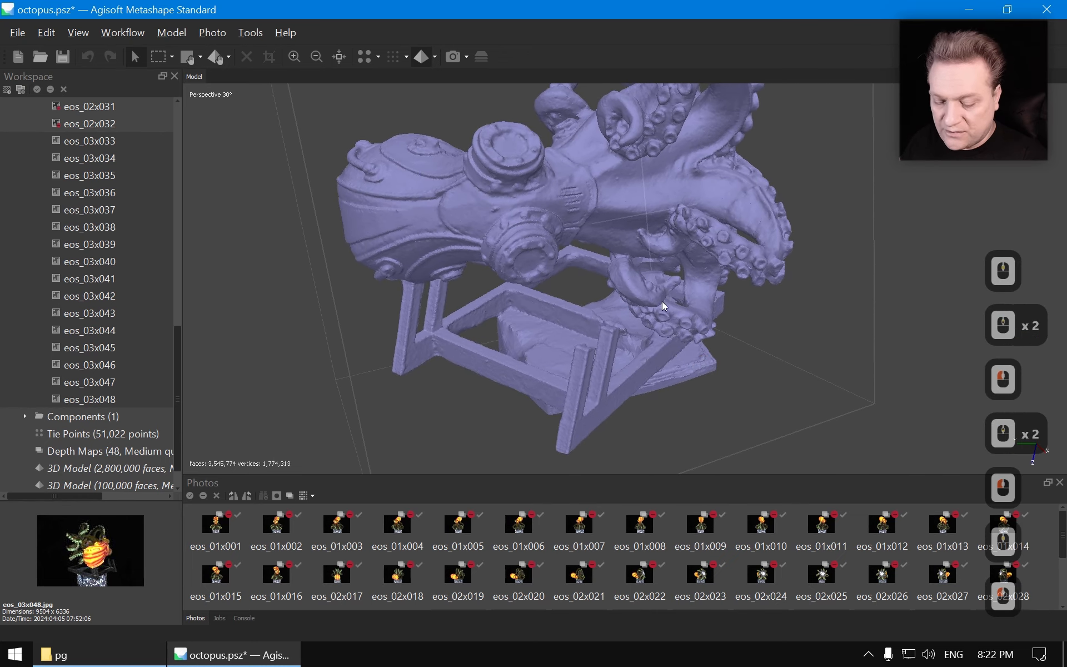
# Start exporting the mesh with the stand in Stanford PLY format and go to the occ folder.
pyautogui.press('ctrl')
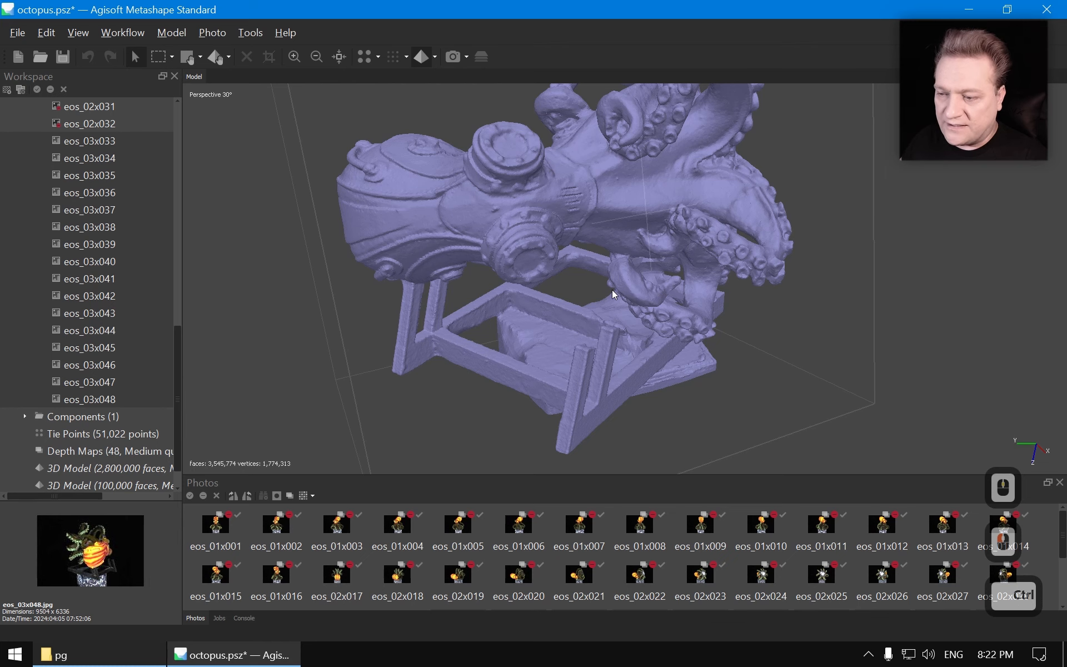
pyautogui.hotkey('ctrl', 'e')
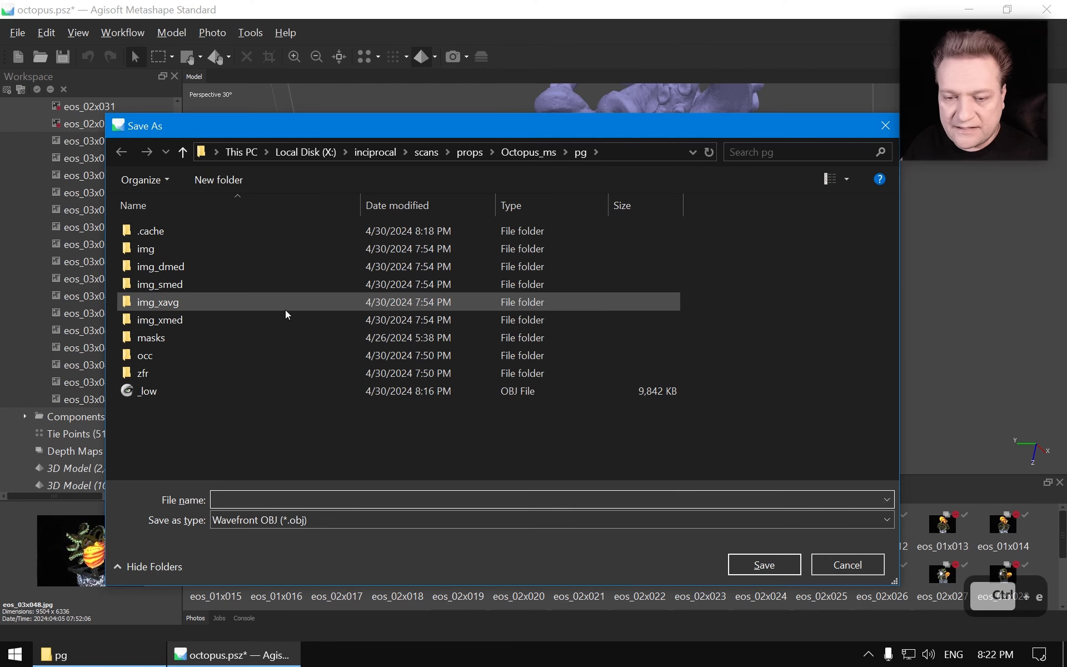
pyautogui.click(278, 526)
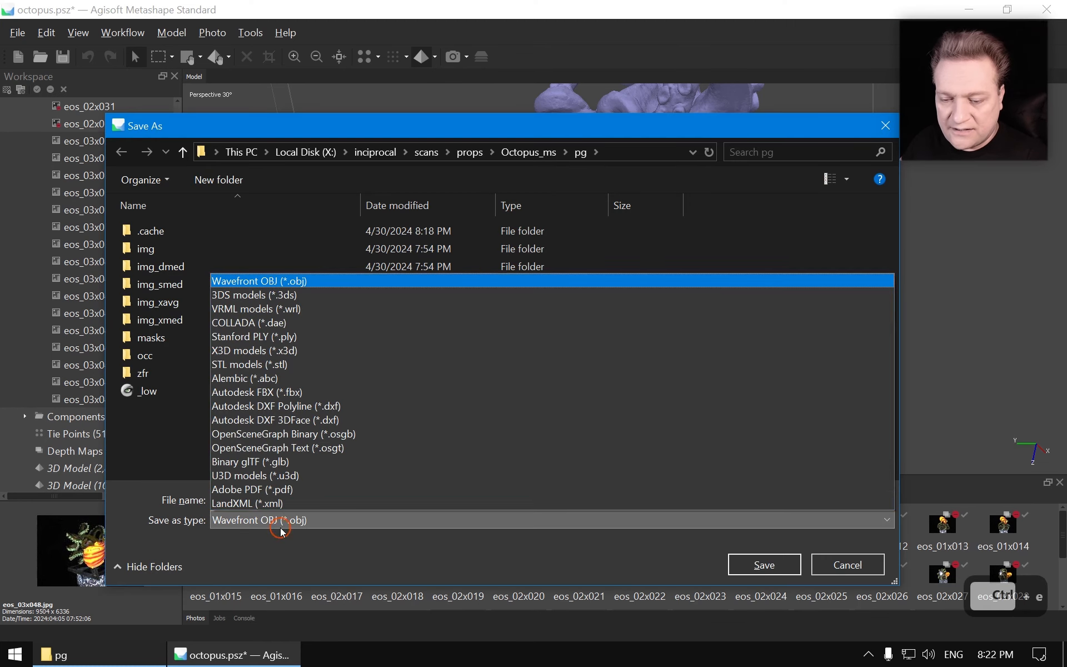
pyautogui.click(325, 337)
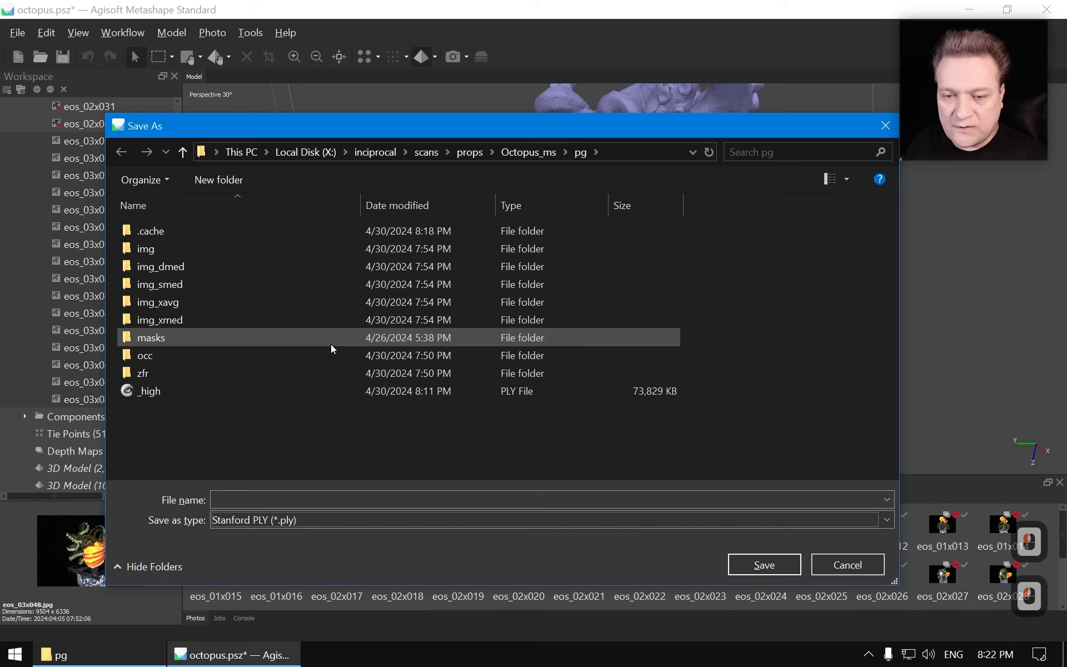
pyautogui.doubleClick(149, 357)
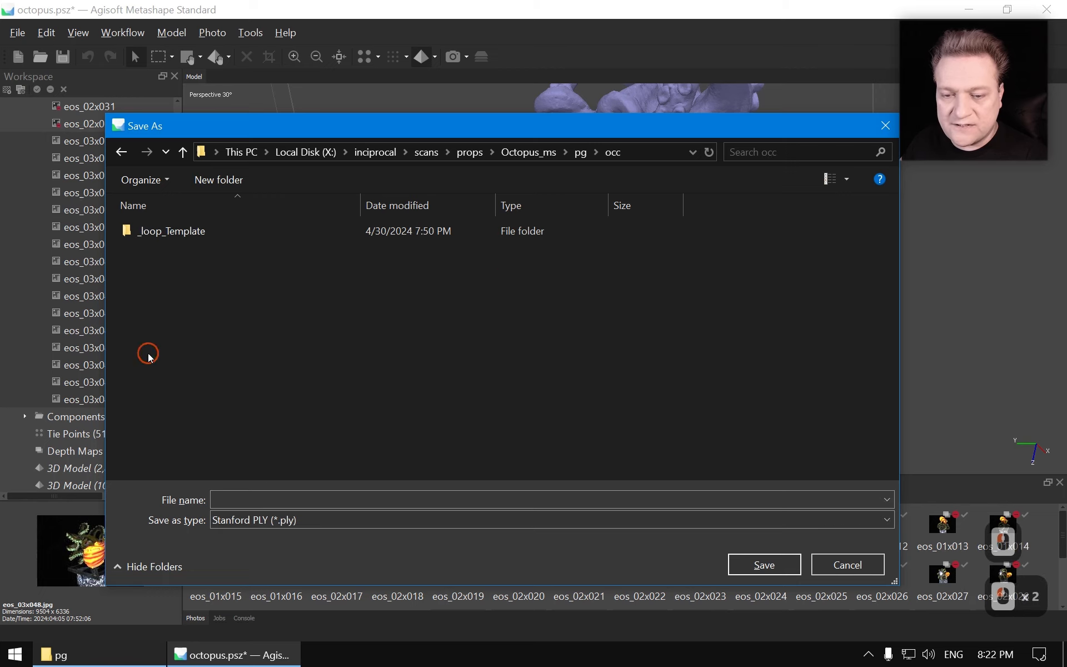
# Duplicate the _loop_Template folder inside occ and name the copy 03.
pyautogui.click(172, 236)
pyautogui.hotkey('ctrl', 'c')
pyautogui.hotkey('ctrl', 'v')
pyautogui.press('F2')
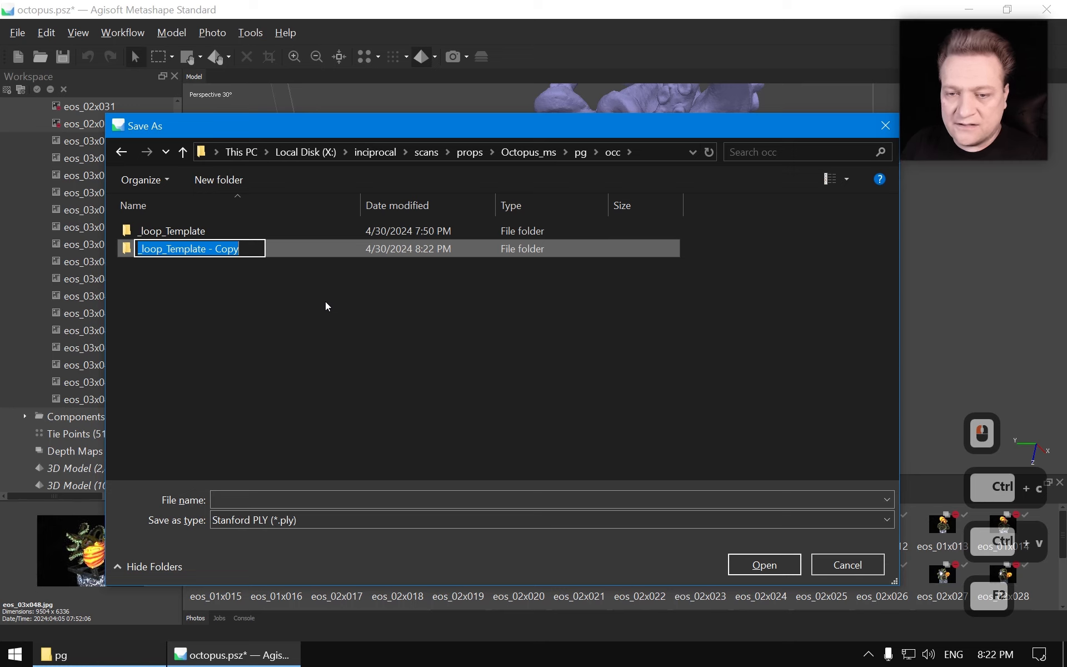
pyautogui.write('03')
pyautogui.press('Return')
# Export the mesh with the stand into the occ\03 folder, replacing the existing _high.ply file.
pyautogui.press('Return')
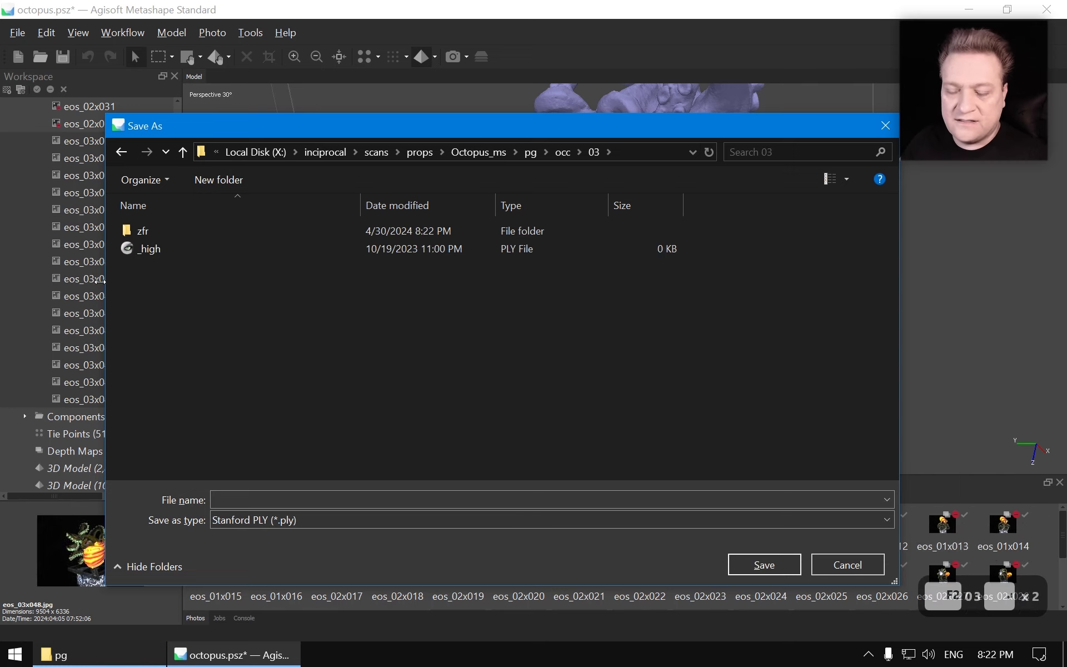
pyautogui.doubleClick(149, 250)
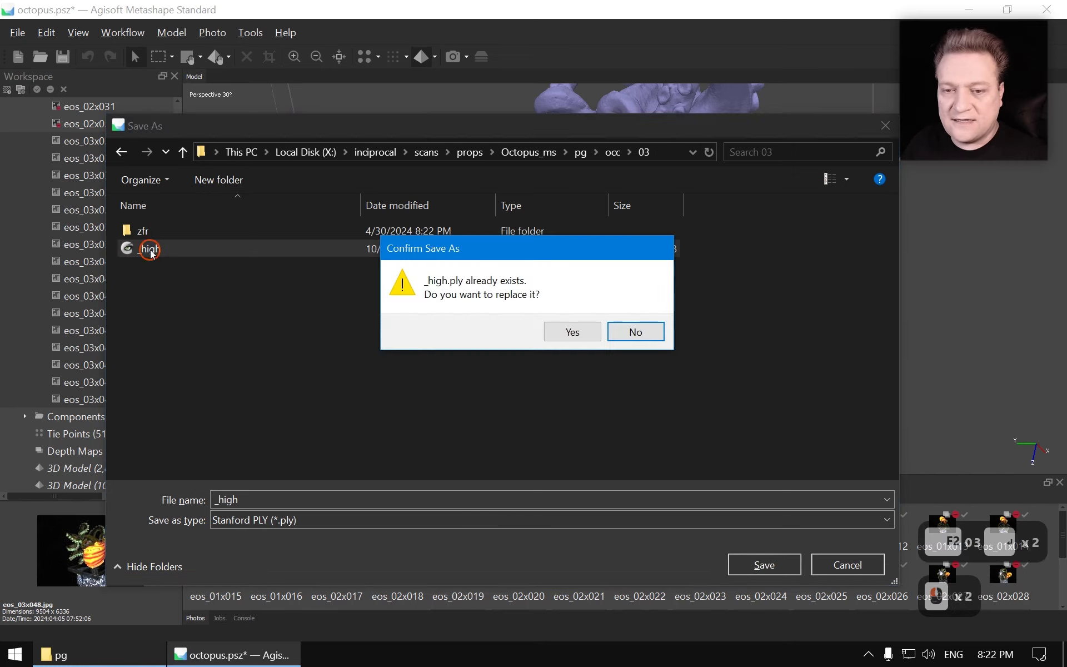
pyautogui.click(566, 333)
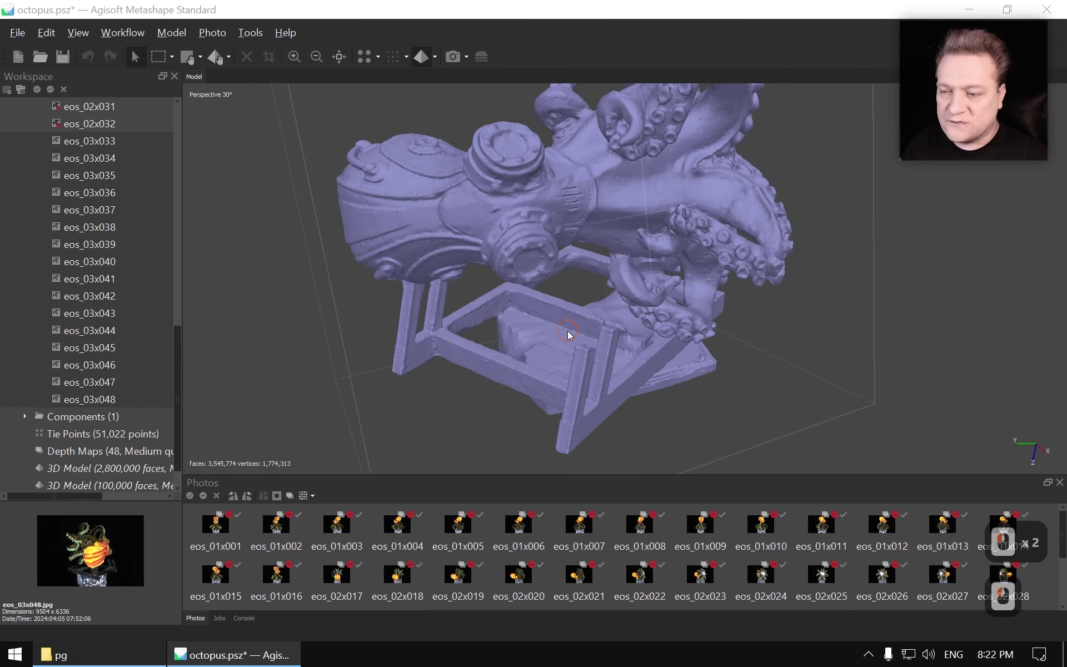
pyautogui.click(520, 377)
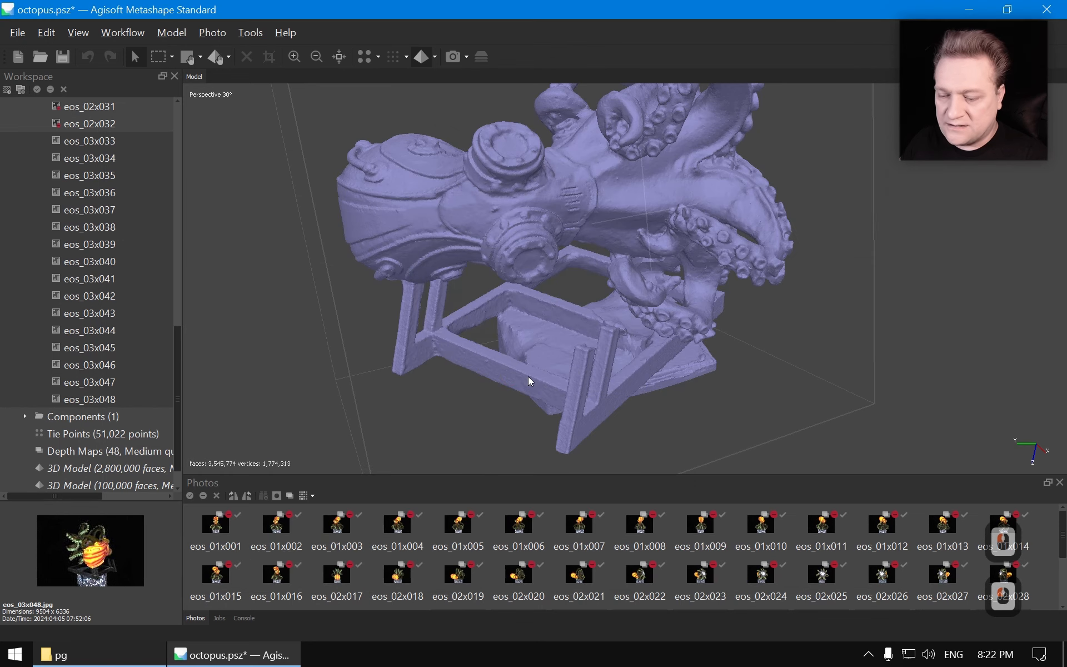
# Export the cameras in Agisoft XML format into occ\03, replacing the existing cameras.xml file.
pyautogui.hotkey('ctrl', 'r')
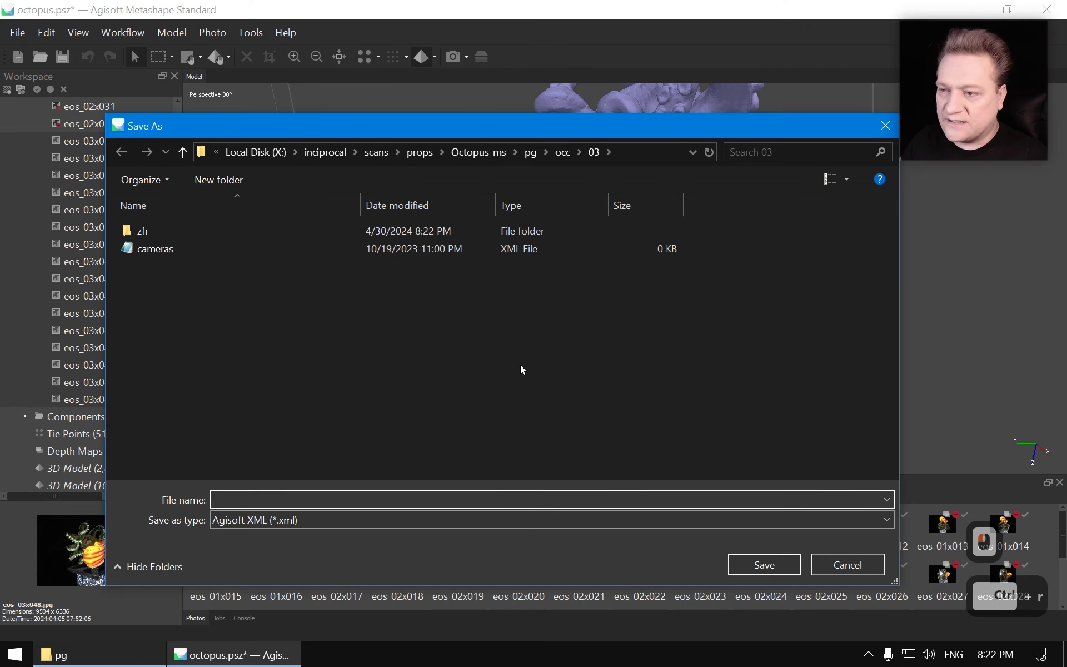
pyautogui.doubleClick(154, 252)
pyautogui.click(573, 334)
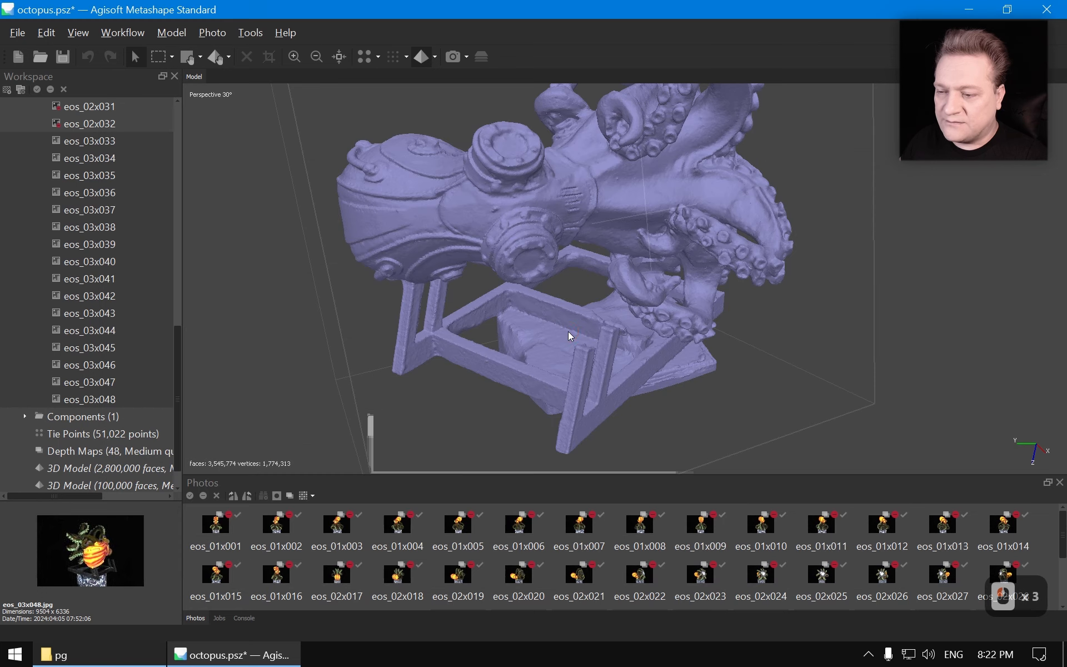
# Close Metashape without saving the project and open the _high mesh from occ\03 in MeshLab.
pyautogui.click(1049, 9)
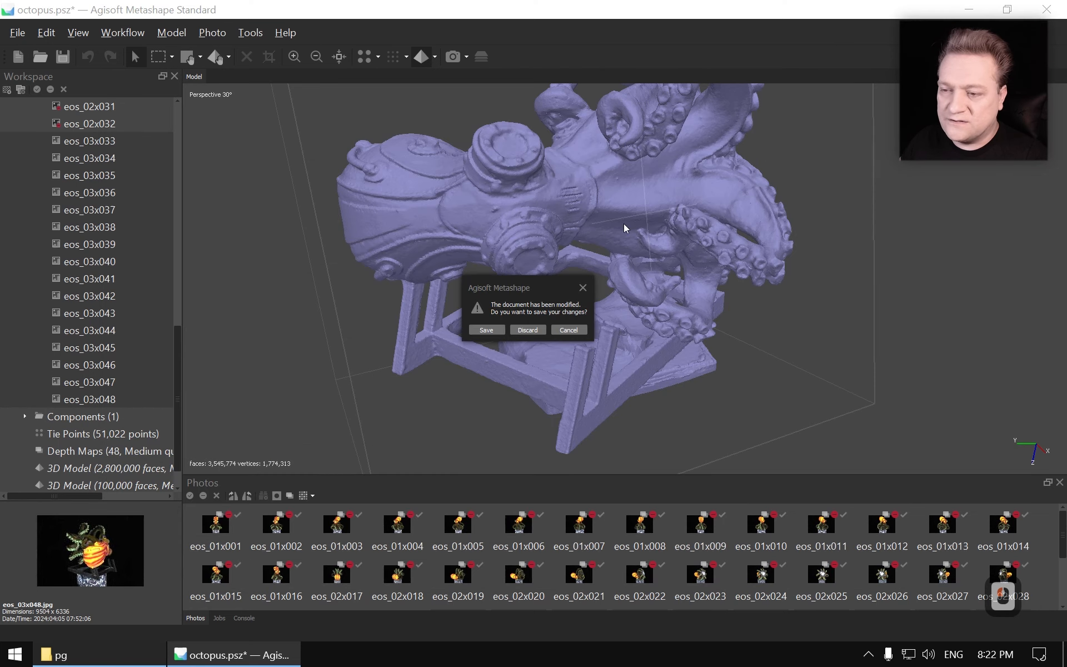
pyautogui.click(531, 330)
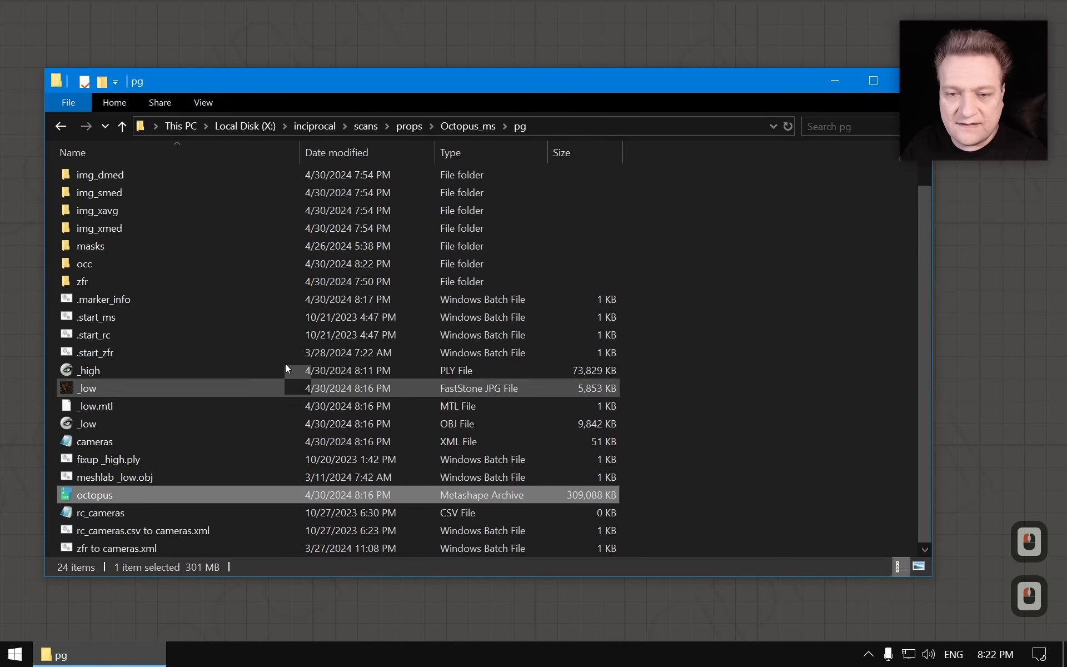
pyautogui.doubleClick(113, 269)
pyautogui.doubleClick(110, 194)
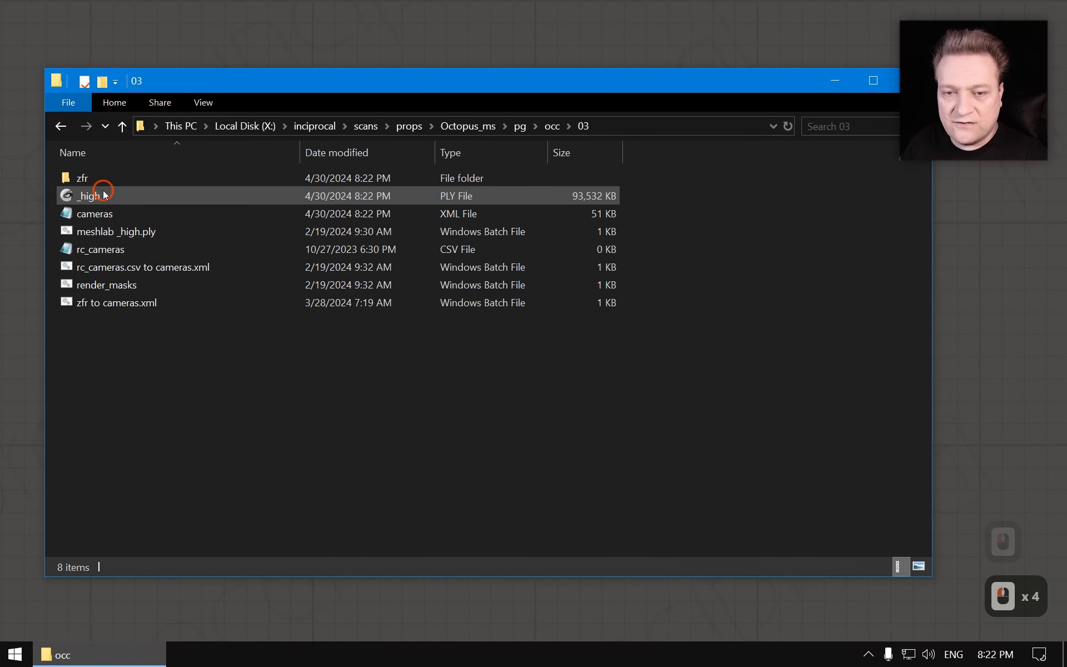
pyautogui.doubleClick(102, 197)
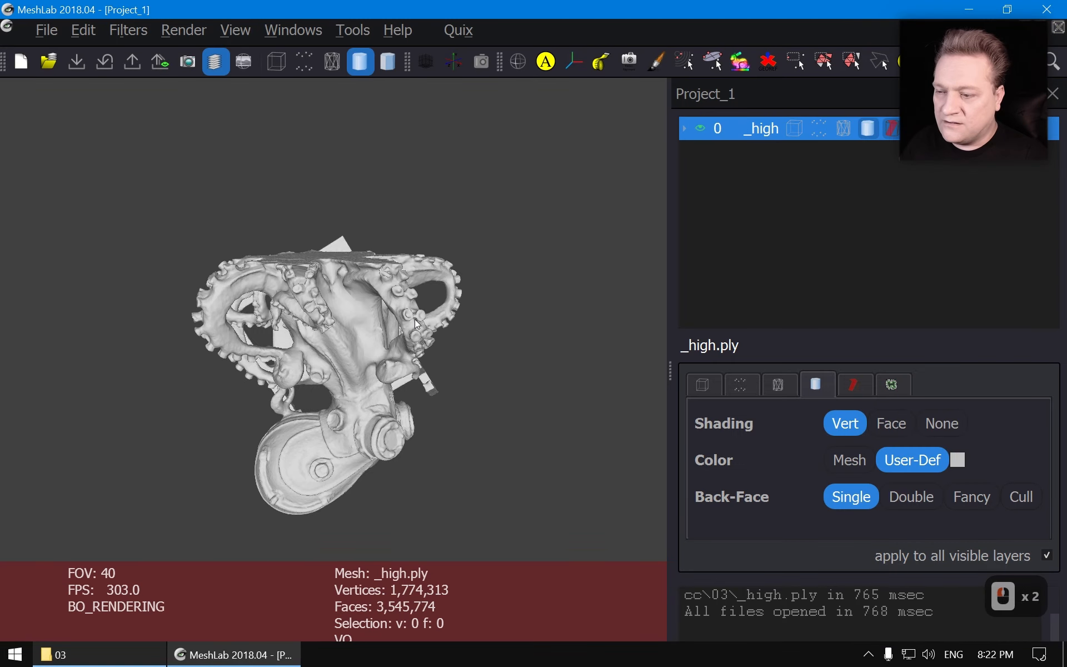
# Bring up the Inciprocal filter tools and fill the vertex color of the whole mesh with white.
pyautogui.moveTo(384, 396); pyautogui.dragTo(236, 492)
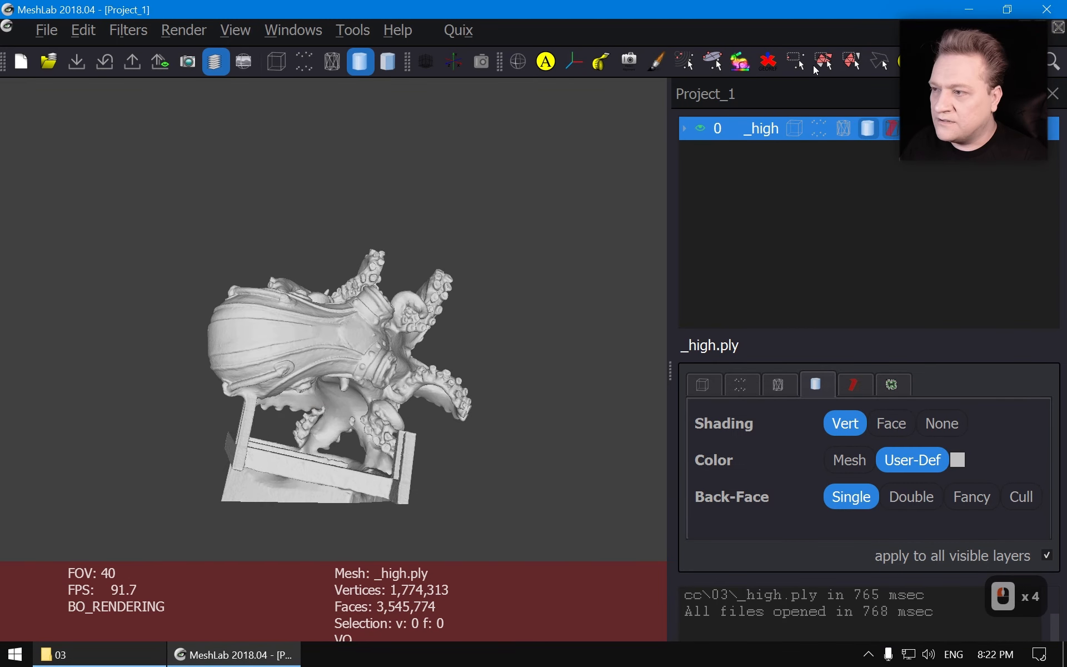
pyautogui.moveTo(926, 62); pyautogui.dragTo(416, 67)
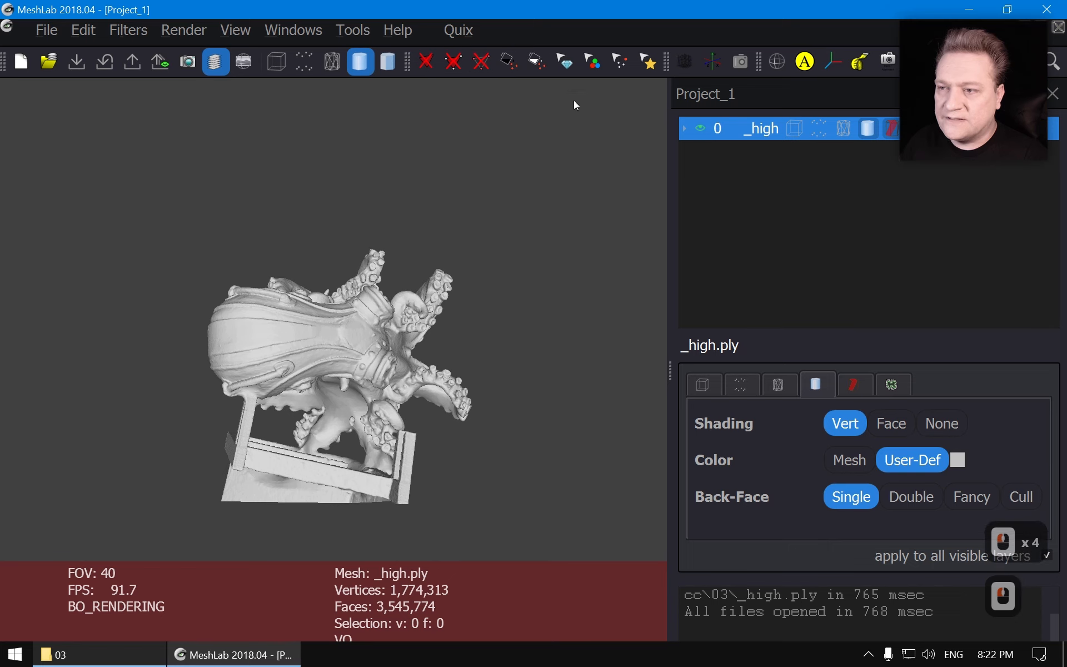
pyautogui.click(541, 67)
pyautogui.moveTo(403, 312); pyautogui.dragTo(402, 364)
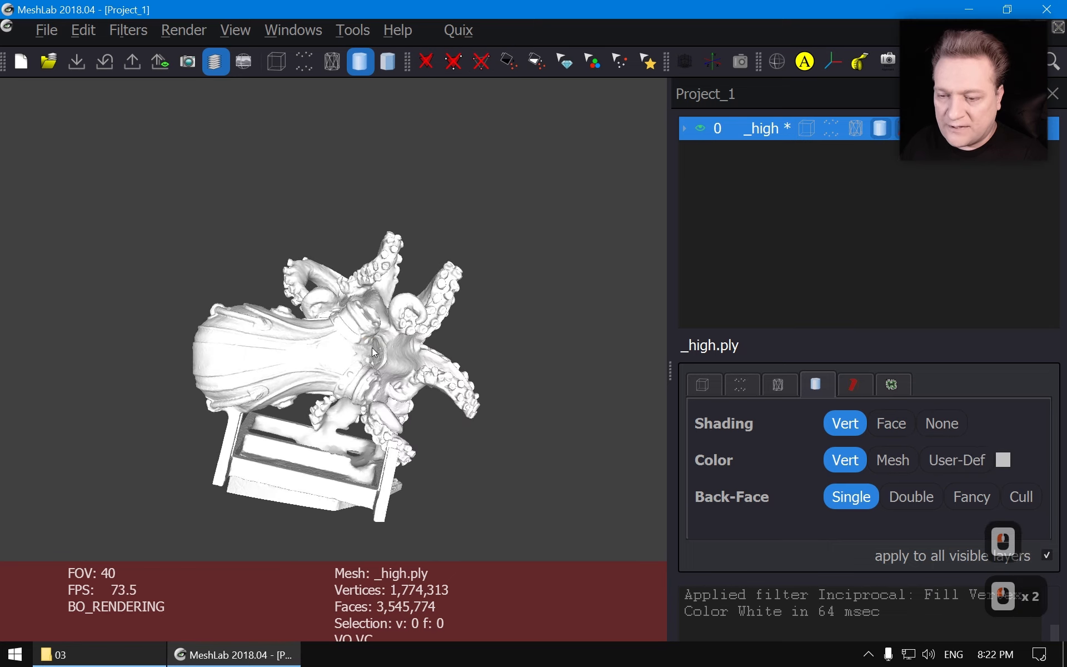
# Select the vertices of the stand's lower frame and base with a freehand area selection.
pyautogui.press('z')
pyautogui.moveTo(446, 373); pyautogui.dragTo(491, 275, button='middle')
pyautogui.scroll(-1, 490, 273)
pyautogui.press('z')
pyautogui.moveTo(489, 314)
pyautogui.mouseDown()
pyautogui.moveTo(374, 309)
pyautogui.moveTo(450, 260)
pyautogui.mouseUp()
pyautogui.hotkey('alt', 'q')
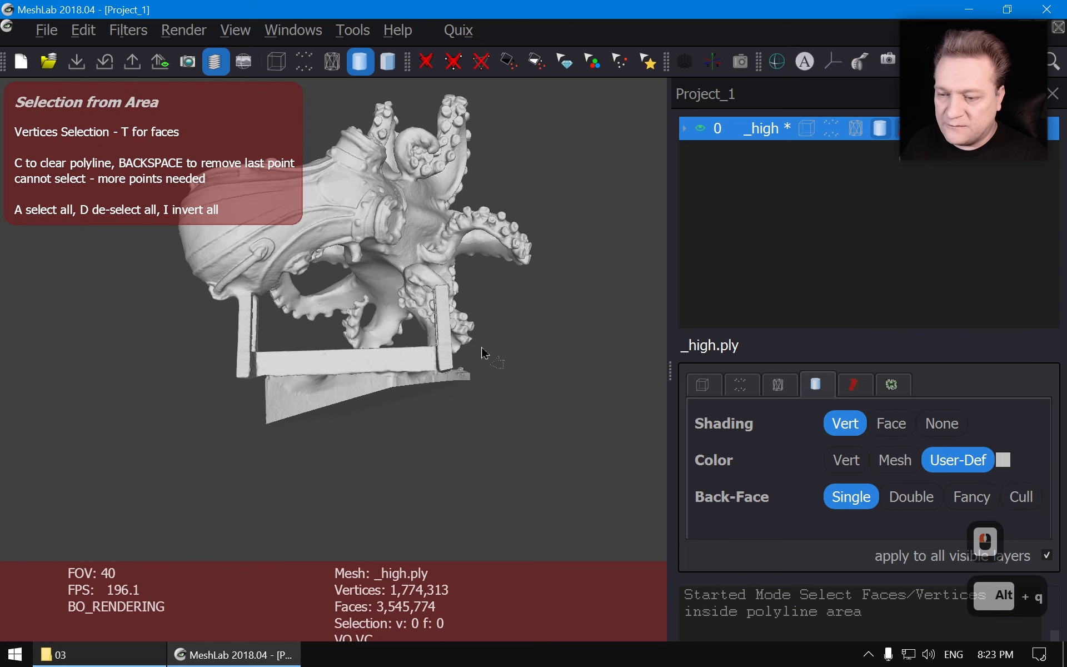
pyautogui.moveTo(479, 345)
pyautogui.mouseDown()
pyautogui.moveTo(1, 363)
pyautogui.moveTo(24, 349)
pyautogui.mouseUp()
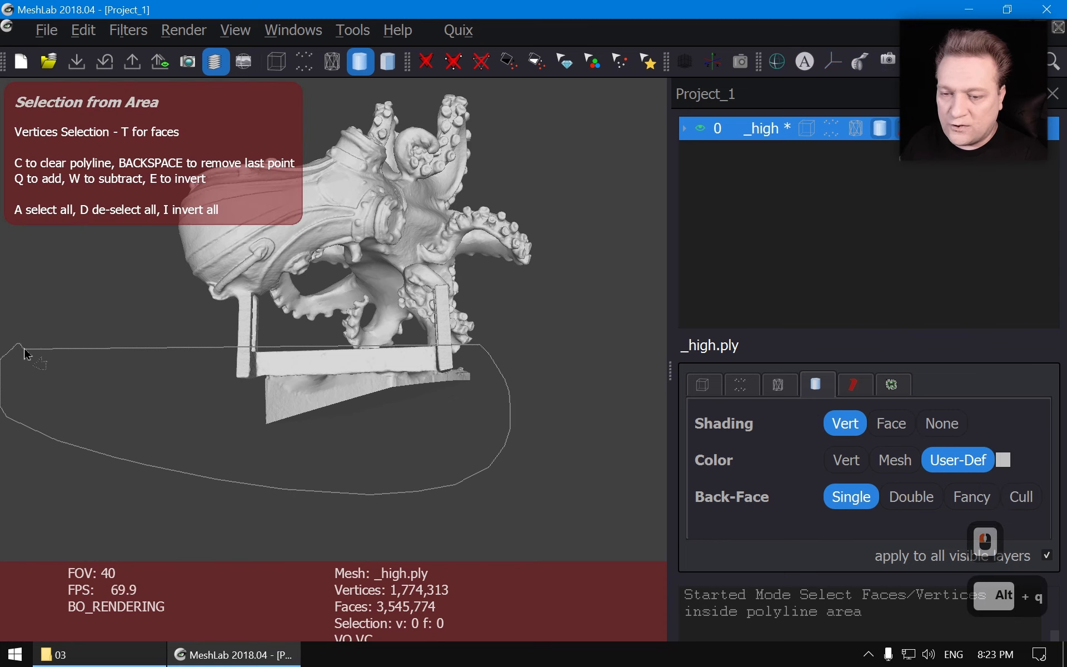
pyautogui.press('q')
pyautogui.hotkey('alt', 'q')
# Add the stand's upright posts beneath the octopus head to the vertex selection.
pyautogui.moveTo(336, 335)
pyautogui.mouseDown()
pyautogui.moveTo(282, 314)
pyautogui.moveTo(209, 323)
pyautogui.moveTo(276, 338)
pyautogui.mouseUp()
pyautogui.hotkey('alt', 'q')
pyautogui.press('q')
pyautogui.hotkey('alt', 'q')
pyautogui.scroll(-1, 274, 328)
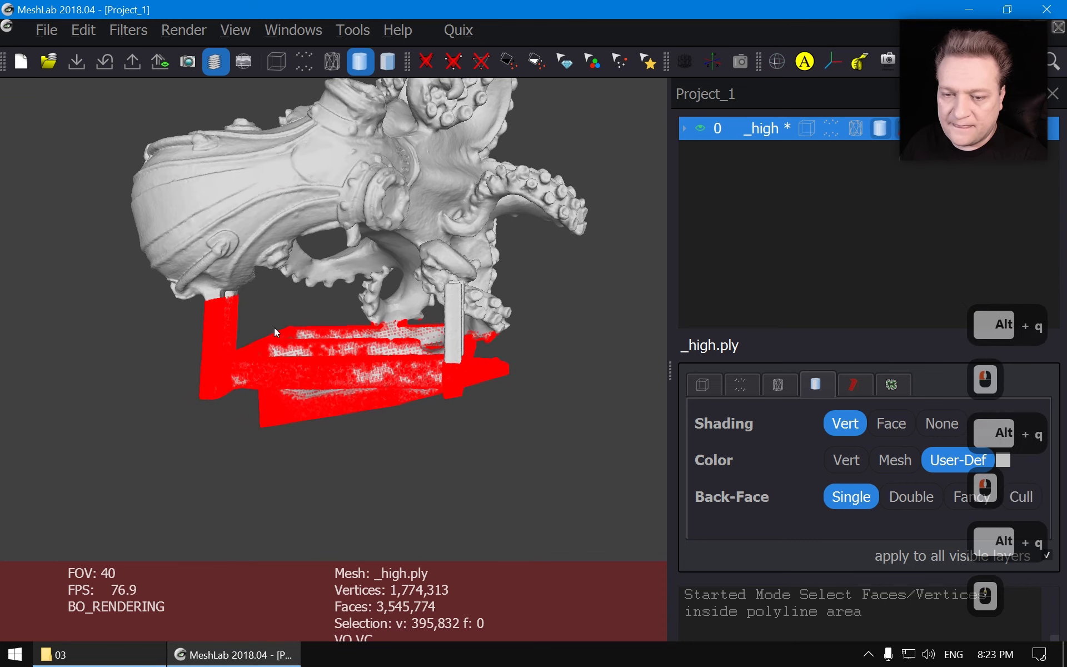
pyautogui.hotkey('alt', 'q')
pyautogui.press('q')
pyautogui.moveTo(216, 287)
pyautogui.mouseDown()
pyautogui.moveTo(203, 369)
pyautogui.moveTo(390, 313)
pyautogui.moveTo(413, 377)
pyautogui.moveTo(479, 405)
pyautogui.mouseUp()
pyautogui.hotkey('alt', 'q')
# Remove the stray vertices on the octopus head beside the upright posts from the selection.
pyautogui.hotkey('alt', 'q')
pyautogui.keyDown('shift'); pyautogui.moveTo(511, 295); pyautogui.dragTo(495, 321); pyautogui.keyUp('shift')
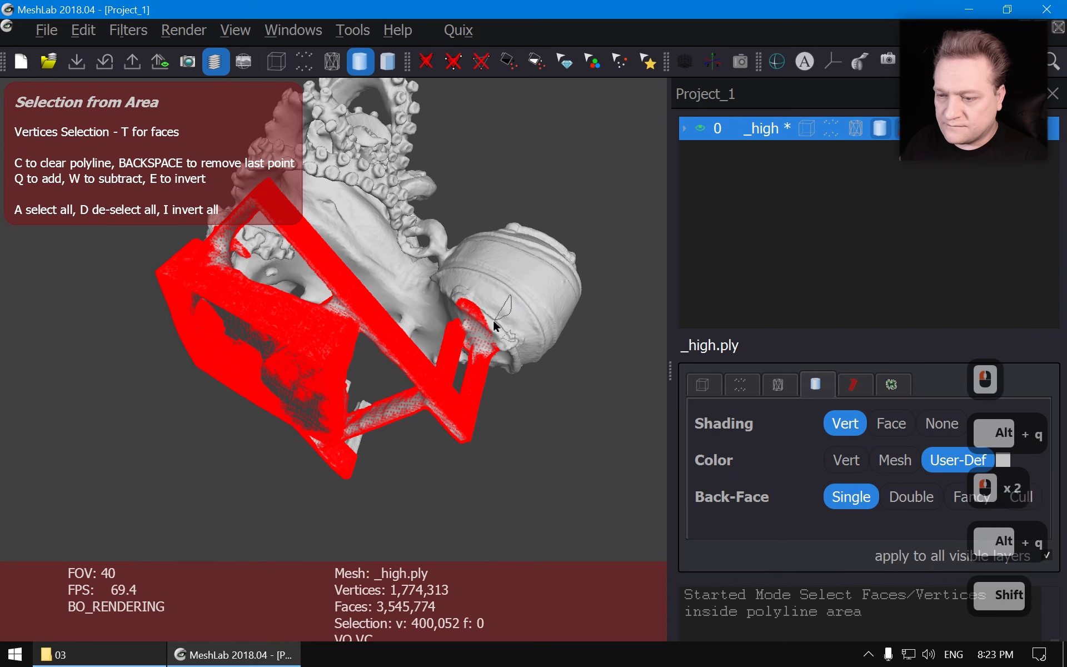
pyautogui.keyDown('shift'); pyautogui.moveTo(420, 229); pyautogui.dragTo(484, 245); pyautogui.keyUp('shift')
pyautogui.hotkey('alt', 'q')
pyautogui.moveTo(479, 339); pyautogui.dragTo(395, 412)
pyautogui.moveTo(395, 412); pyautogui.dragTo(445, 389, button='middle')
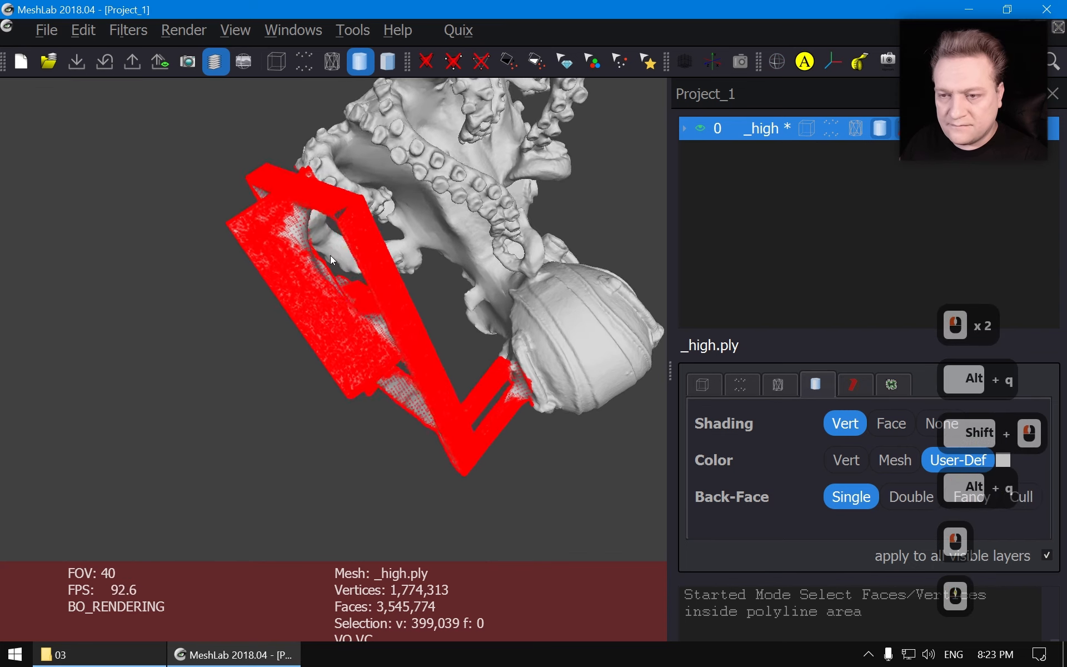
pyautogui.moveTo(434, 383)
pyautogui.mouseDown()
pyautogui.moveTo(305, 374)
pyautogui.moveTo(405, 412)
pyautogui.mouseUp()
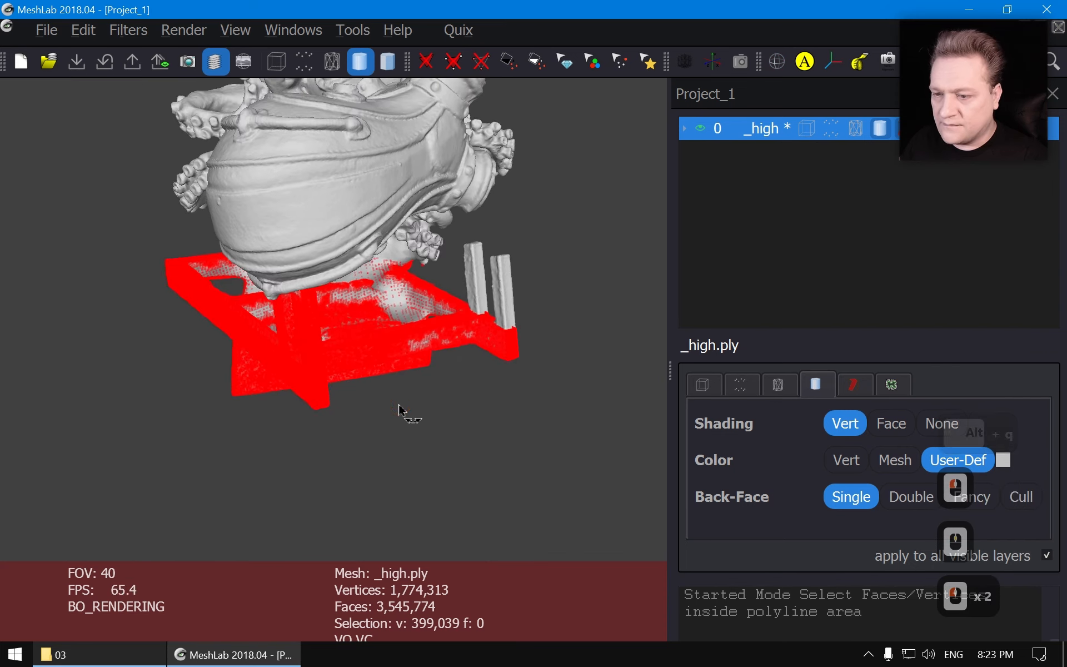
# Add the two remaining upright posts at the tentacle end of the stand to the vertex selection.
pyautogui.hotkey('alt', 'q')
pyautogui.click(531, 225)
pyautogui.click(469, 228)
pyautogui.click(465, 237)
pyautogui.moveTo(581, 361); pyautogui.dragTo(587, 345)
pyautogui.hotkey('alt', 'q')
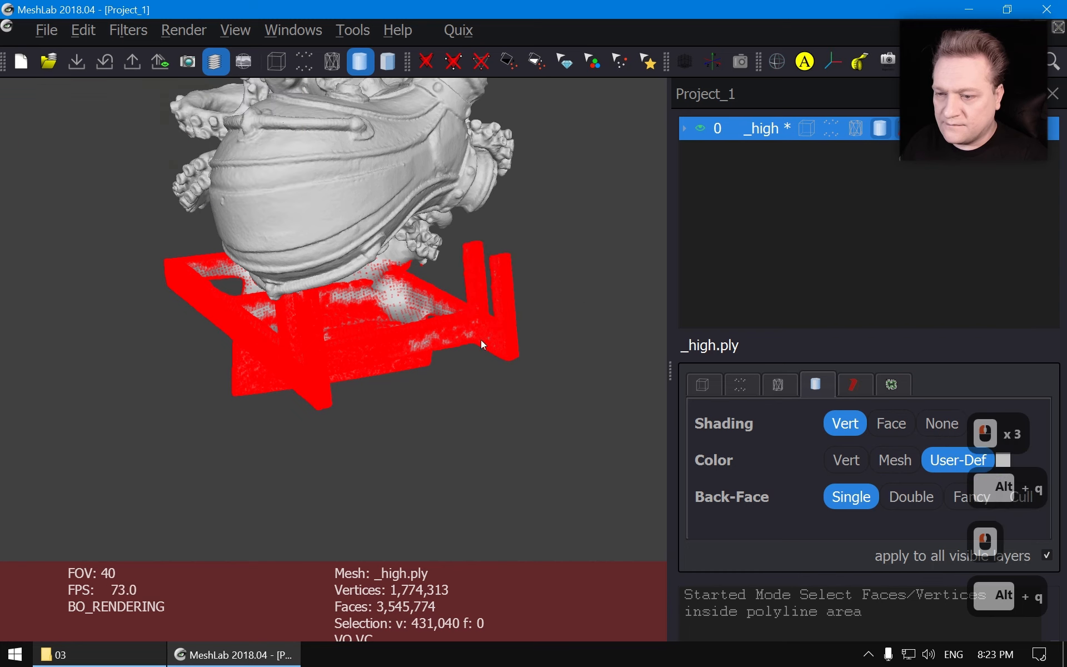
pyautogui.moveTo(481, 345)
pyautogui.mouseDown()
pyautogui.moveTo(452, 288)
pyautogui.moveTo(391, 267)
pyautogui.moveTo(371, 349)
pyautogui.moveTo(167, 351)
pyautogui.moveTo(430, 360)
pyautogui.moveTo(393, 386)
pyautogui.moveTo(428, 380)
pyautogui.mouseUp()
pyautogui.hotkey('alt', 'q')
pyautogui.hotkey('alt', 'q')
pyautogui.scroll(4, 169, 351)
pyautogui.scroll(-3, 428, 380)
pyautogui.moveTo(428, 381); pyautogui.dragTo(452, 432, button='middle')
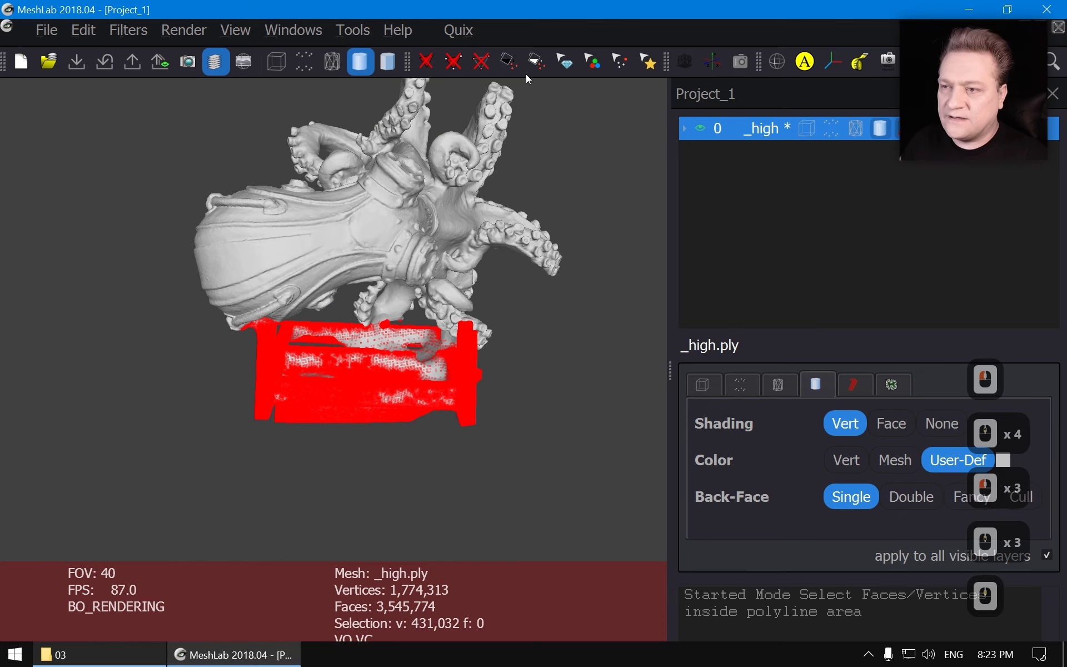
# Fill the selected stand vertices with black and clear the selection.
pyautogui.click(511, 62)
pyautogui.moveTo(496, 349); pyautogui.dragTo(429, 355)
pyautogui.hotkey('ctrl', 'shift', 'd')
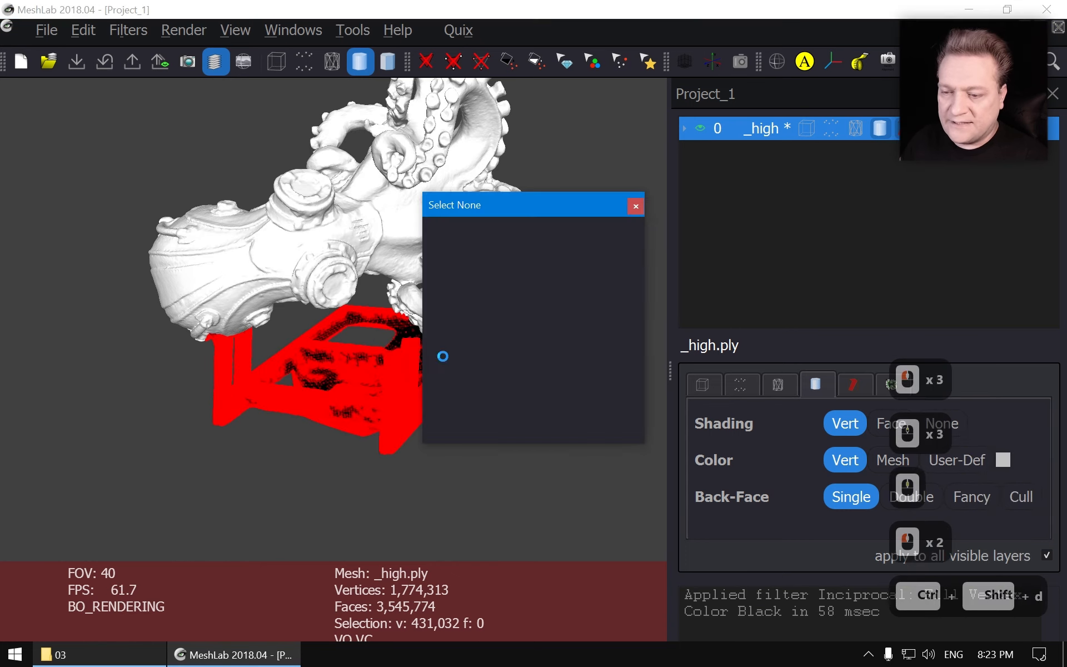
# Examine the boundary between the white octopus and the black stand from several sides with shading turned off.
pyautogui.moveTo(312, 372); pyautogui.dragTo(384, 360)
pyautogui.press('z')
pyautogui.press('z')
pyautogui.moveTo(401, 362); pyautogui.dragTo(393, 431, button='middle')
pyautogui.scroll(2, 354, 414)
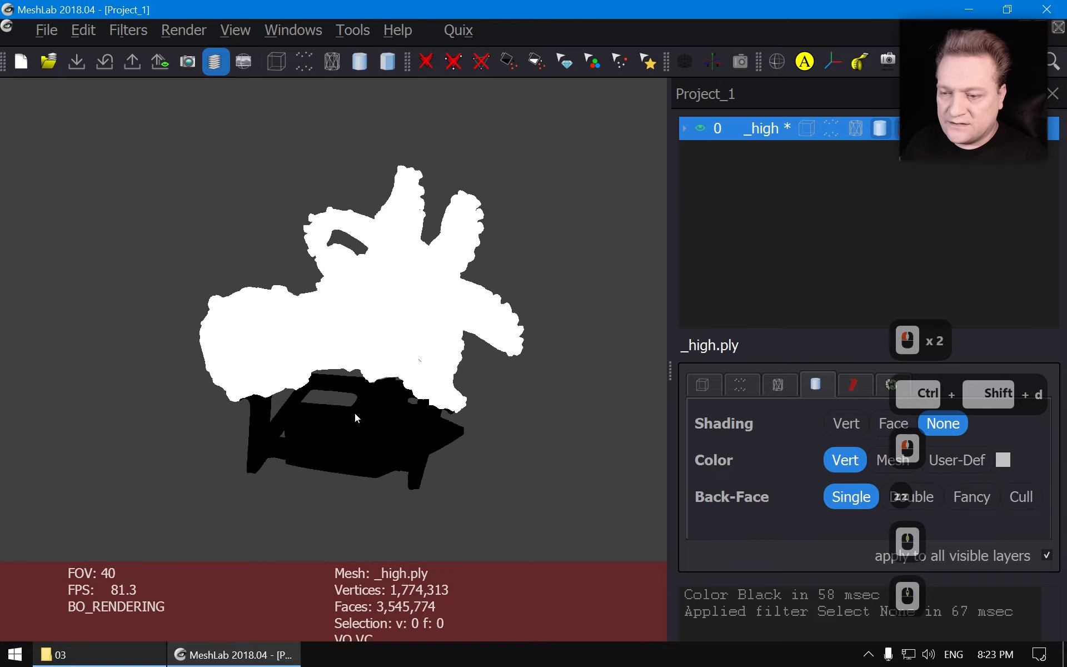
pyautogui.moveTo(355, 414); pyautogui.dragTo(449, 353)
pyautogui.scroll(-5, 422, 398)
pyautogui.moveTo(421, 398); pyautogui.dragTo(419, 340, button='middle')
pyautogui.scroll(-3, 420, 341)
pyautogui.moveTo(423, 343); pyautogui.dragTo(324, 415)
pyautogui.scroll(3, 324, 415)
pyautogui.moveTo(322, 412); pyautogui.dragTo(317, 389, button='middle')
pyautogui.moveTo(315, 389)
pyautogui.mouseDown()
pyautogui.moveTo(214, 384)
pyautogui.moveTo(302, 400)
pyautogui.moveTo(297, 380)
pyautogui.mouseUp()
pyautogui.scroll(-1, 297, 379)
pyautogui.moveTo(295, 379); pyautogui.dragTo(263, 383, button='middle')
pyautogui.scroll(-3, 267, 381)
pyautogui.moveTo(288, 376); pyautogui.dragTo(323, 377)
pyautogui.scroll(2, 322, 377)
pyautogui.moveTo(321, 324); pyautogui.dragTo(324, 336, button='middle')
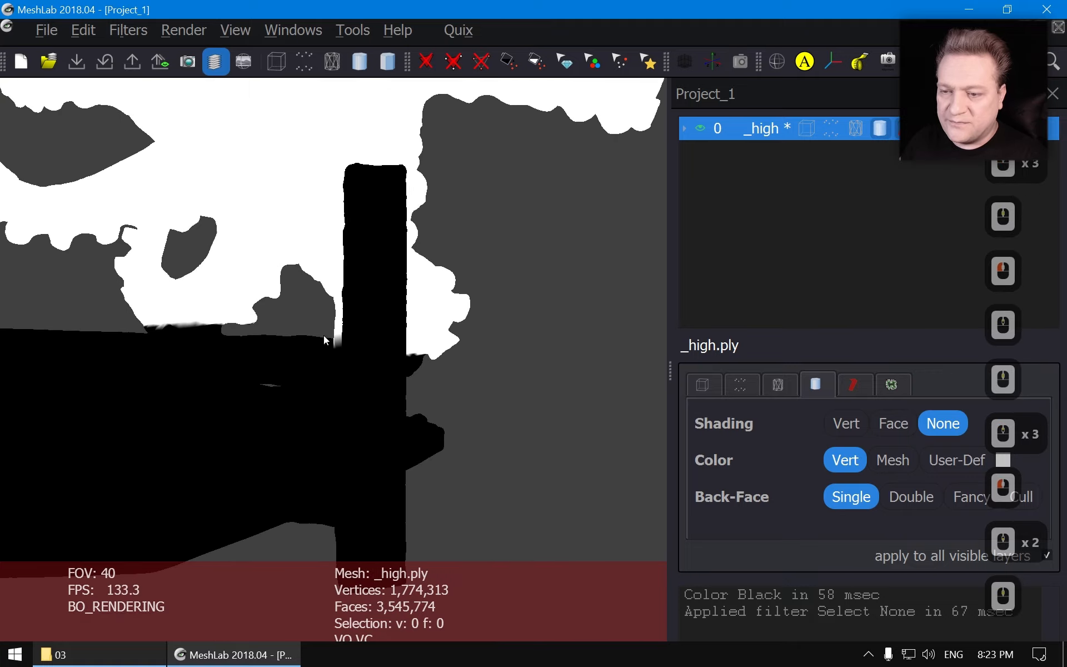
pyautogui.moveTo(324, 335); pyautogui.dragTo(478, 389)
pyautogui.scroll(4, 346, 383)
# Save the _high mesh with vertex Color, Quality and Normal in binary encoding, and close MeshLab.
pyautogui.click(131, 62)
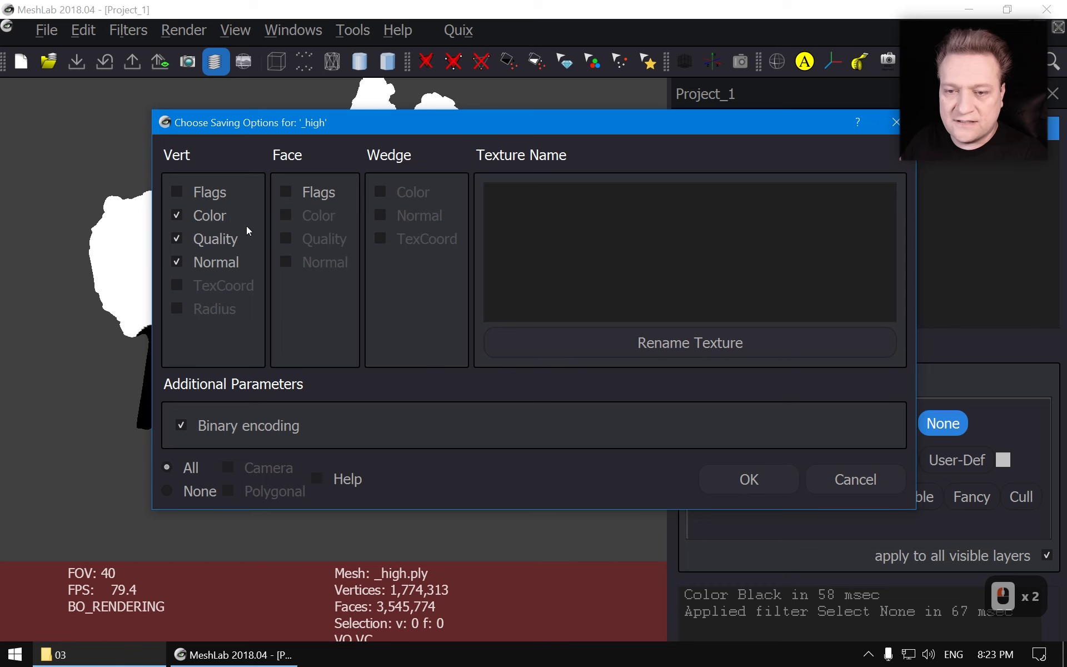
pyautogui.click(762, 485)
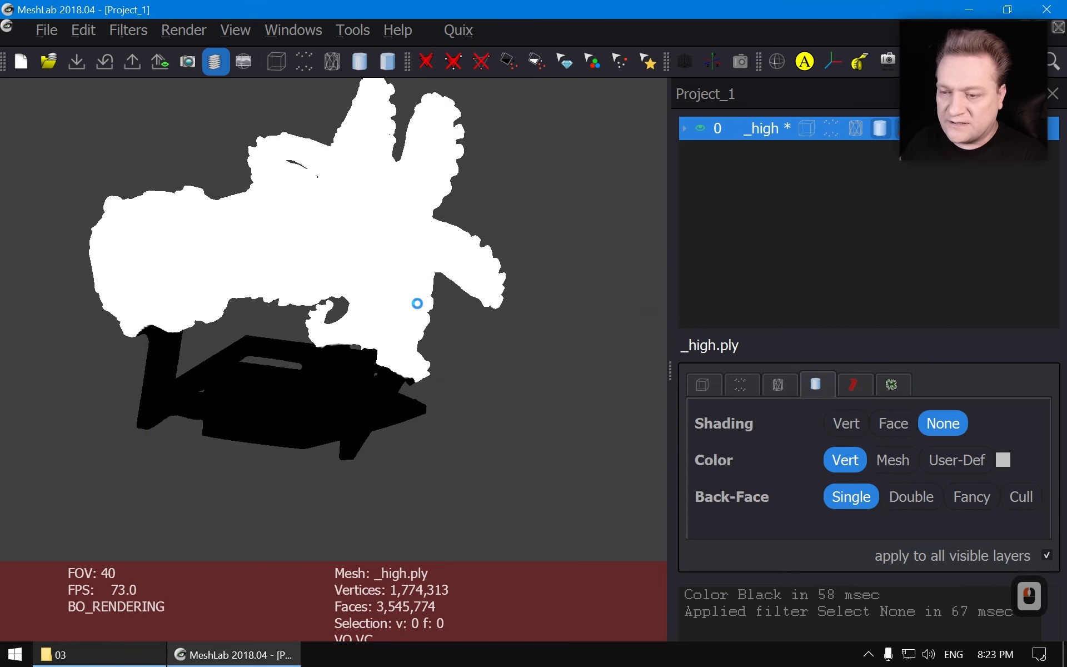
pyautogui.click(1046, 10)
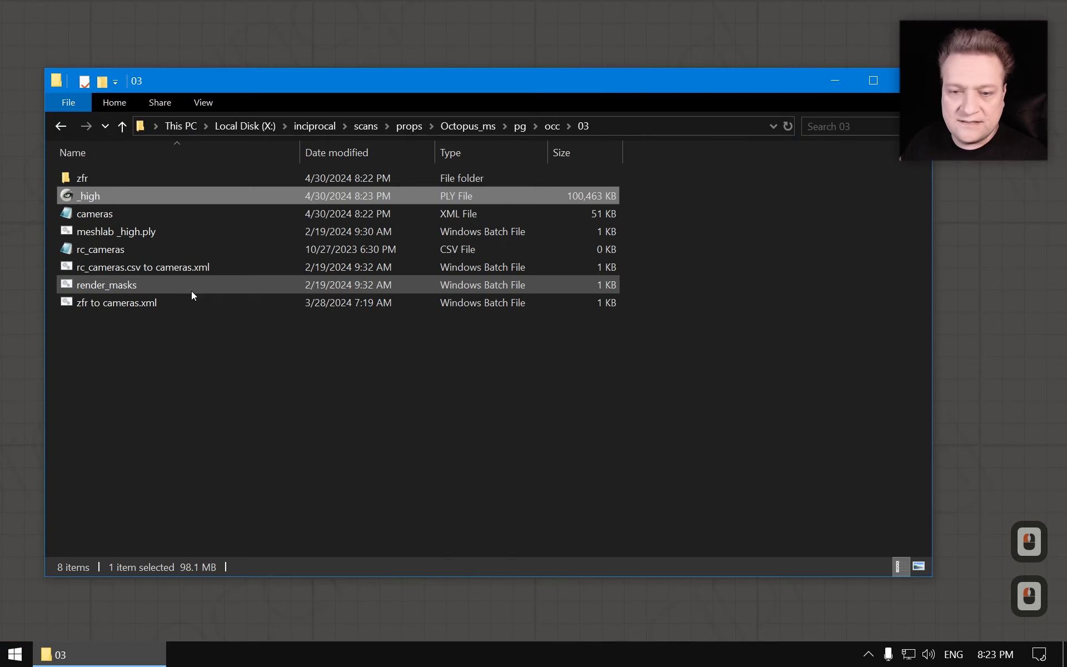
# Run the render_masks batch file in occ\03 and close its console when it finishes.
pyautogui.doubleClick(98, 284)
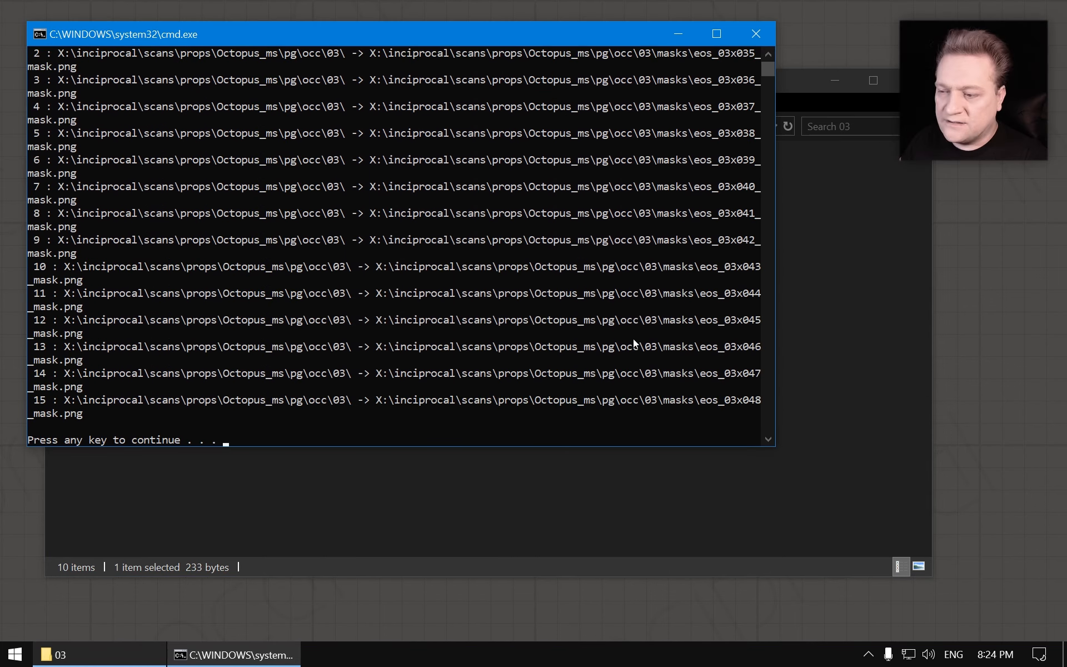
pyautogui.press('Escape')
pyautogui.press('Escape')
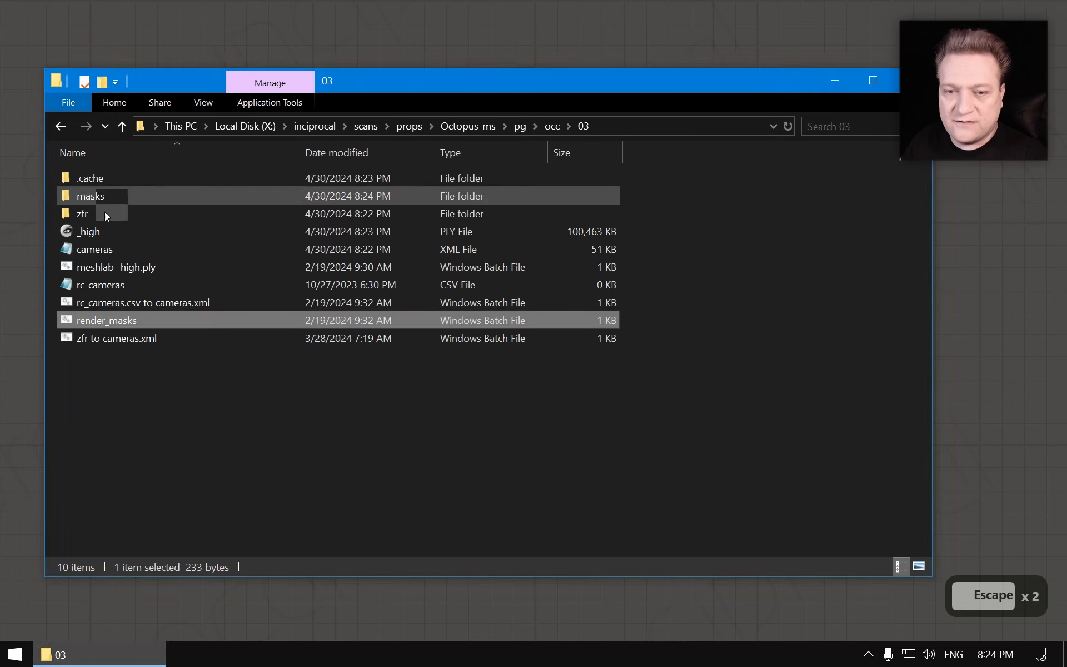
# Open the rendered images in occ\03\masks at full size and check the stand masks one after another.
pyautogui.click(89, 197)
pyautogui.doubleClick(89, 197)
pyautogui.doubleClick(107, 183)
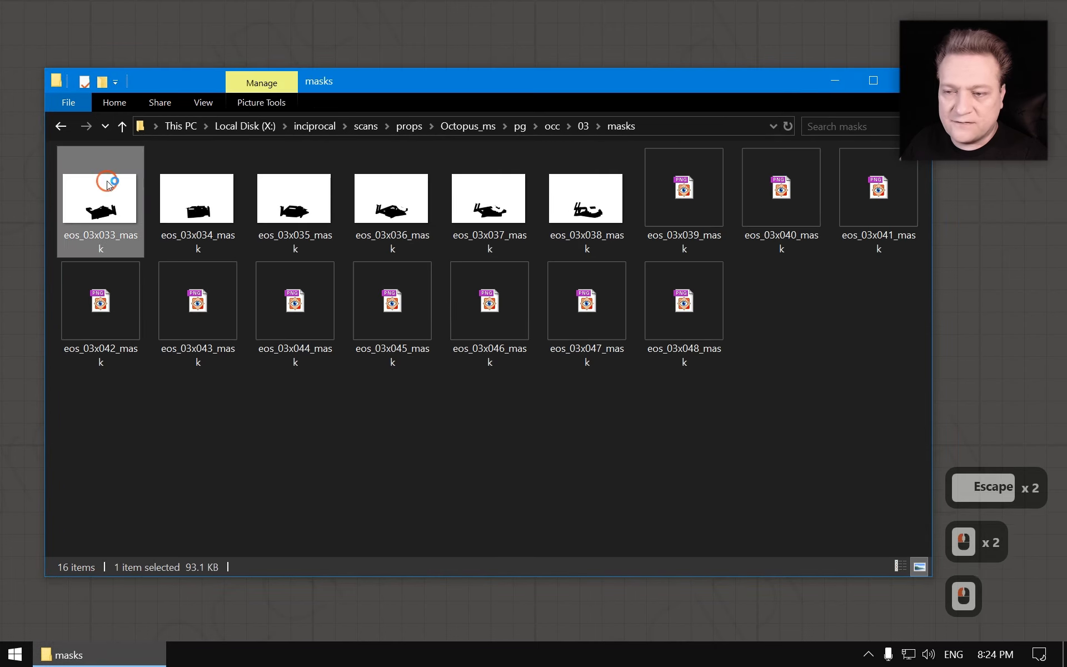
pyautogui.press('Right')
pyautogui.press('Right')
pyautogui.press('Right')
pyautogui.press('Right')
pyautogui.press('Right')
pyautogui.press('Right')
pyautogui.press('Right')
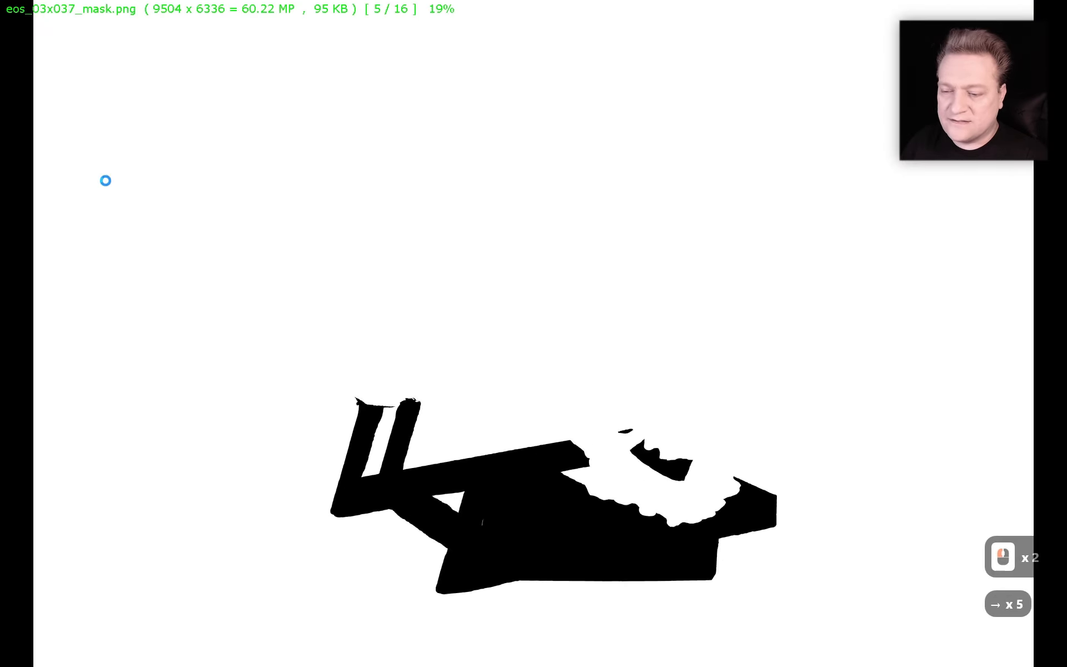
pyautogui.press('Right')
pyautogui.press('Right')
pyautogui.press('Right')
pyautogui.press('Left')
pyautogui.press('Left')
pyautogui.press('Left')
pyautogui.press('Left')
pyautogui.press('Left')
pyautogui.press('Left')
pyautogui.press('Left')
pyautogui.press('Left')
pyautogui.press('Left')
pyautogui.press('Left')
pyautogui.press('Escape')
# Move all rendered mask images from occ\03\masks into the pg\masks folder.
pyautogui.hotkey('ctrl', 'a')
pyautogui.hotkey('ctrl', 'x')
pyautogui.click(519, 128)
pyautogui.doubleClick(89, 284)
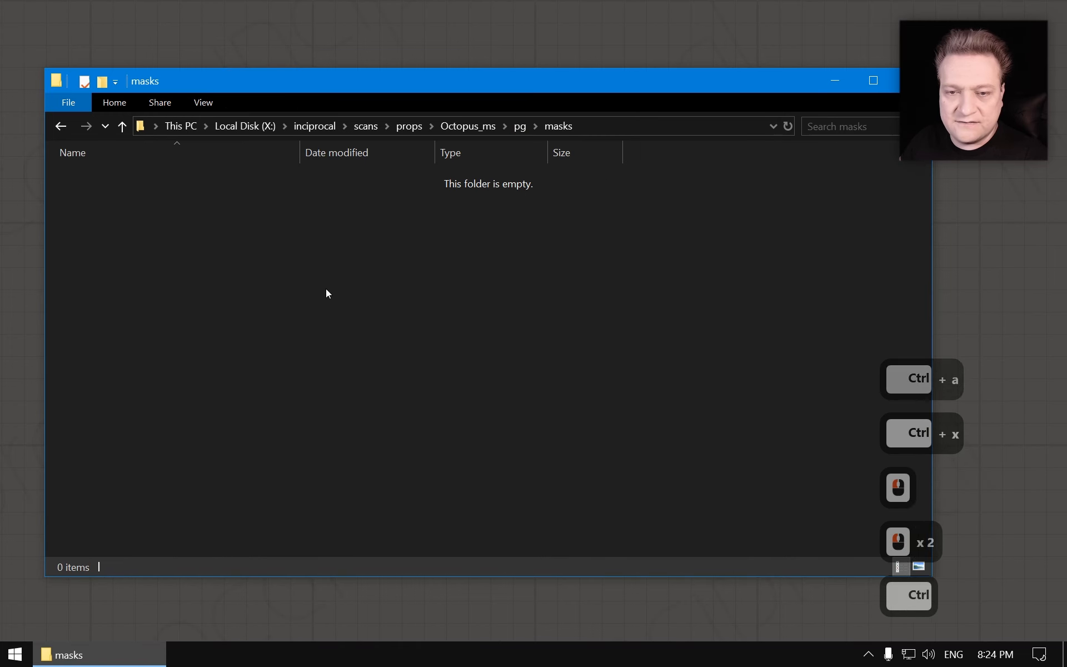
pyautogui.hotkey('ctrl', 'v')
pyautogui.click(384, 482)
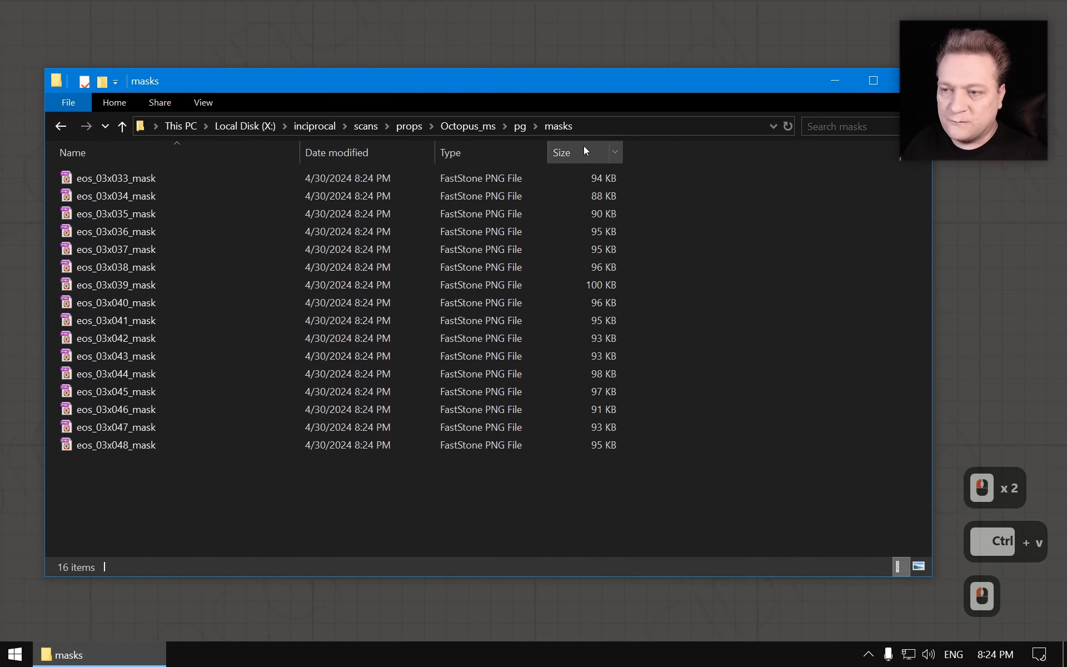
# Run the 1. build batch file in solve_001\1k\scripts and close its console when it finishes.
pyautogui.click(474, 126)
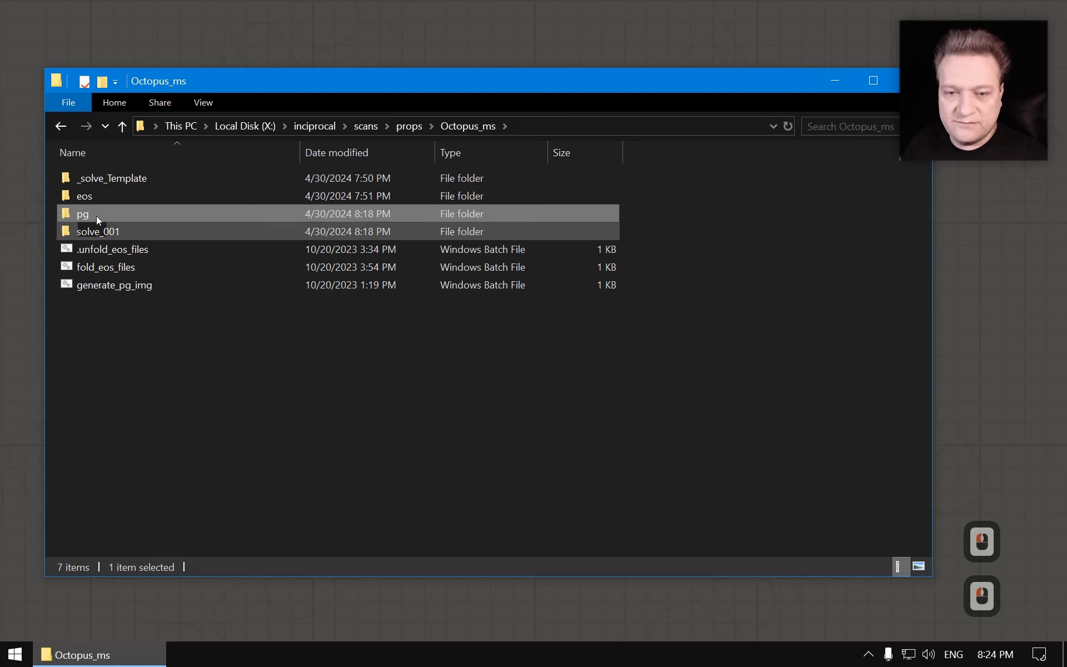
pyautogui.doubleClick(112, 230)
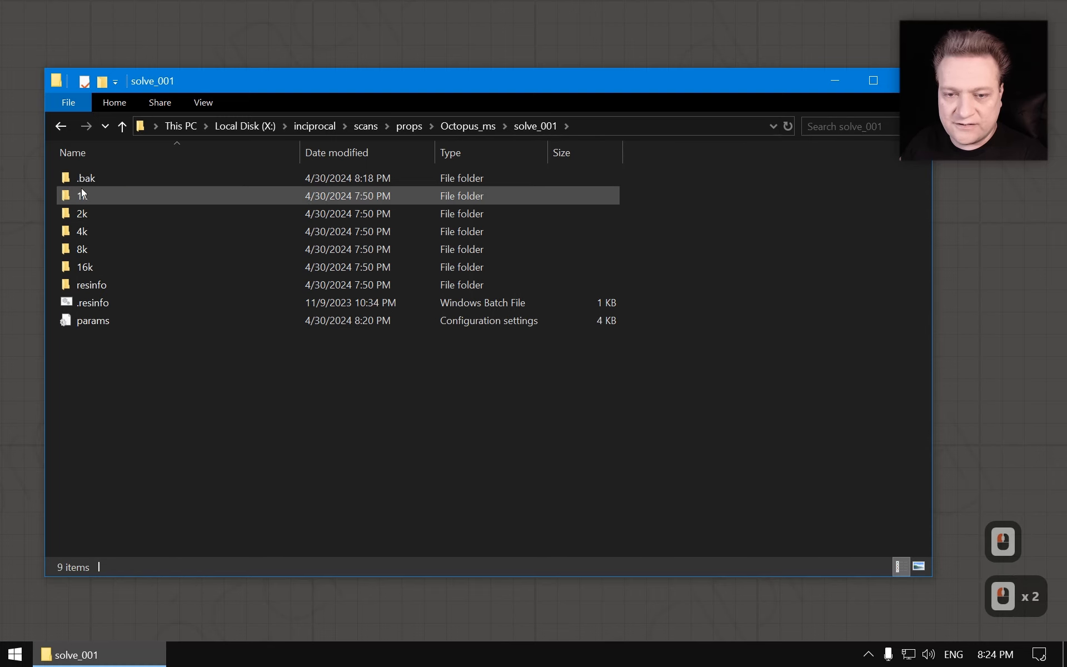
pyautogui.click(95, 199)
pyautogui.doubleClick(95, 199)
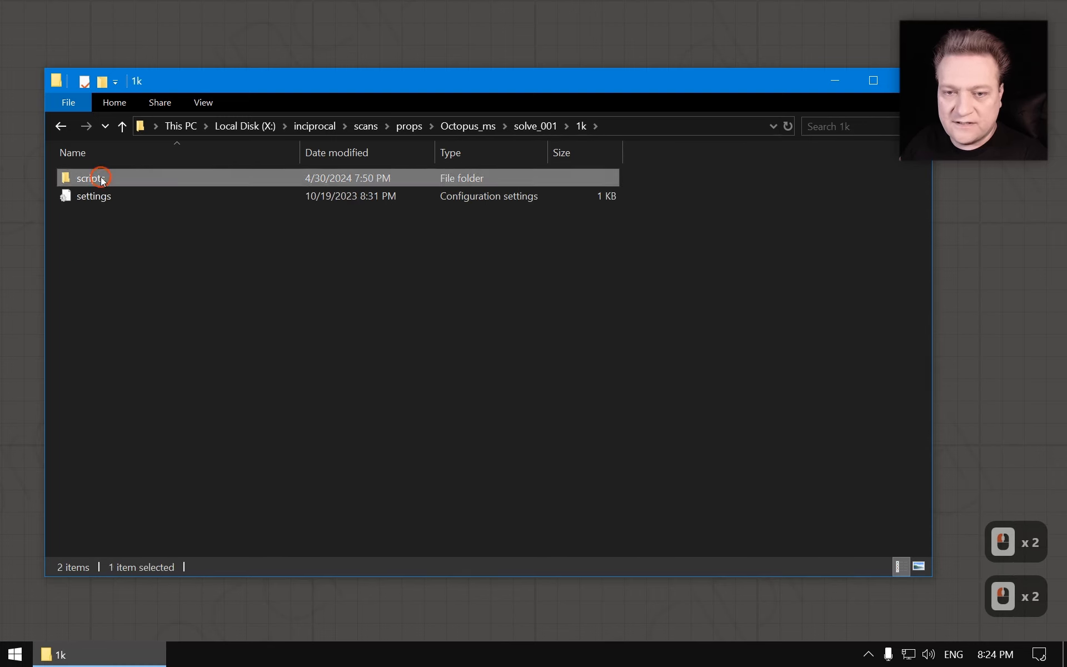
pyautogui.doubleClick(97, 177)
pyautogui.doubleClick(116, 195)
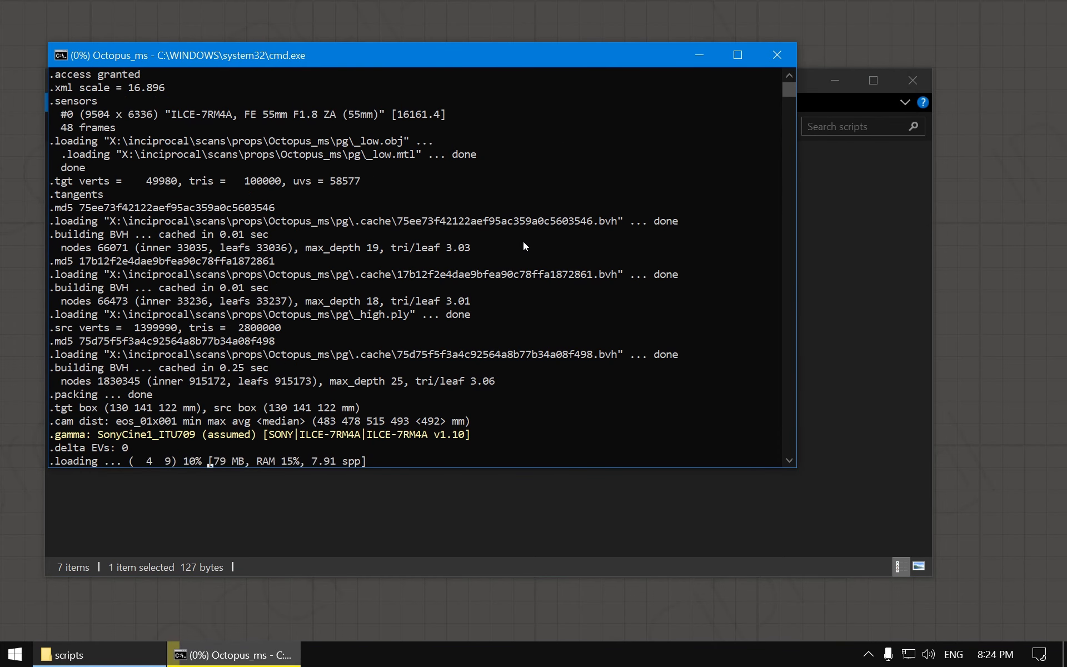
pyautogui.moveTo(492, 55); pyautogui.dragTo(627, 215)
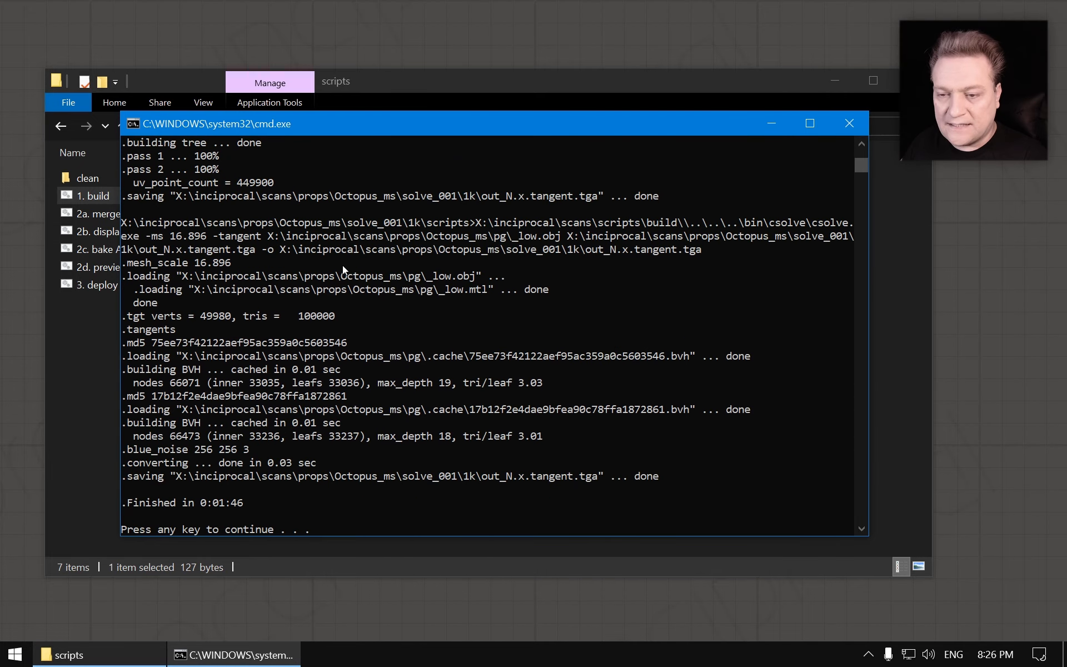
pyautogui.press('Escape')
# Run the 2a. merge C and Cs and 2c. bake AO for out_N.x.tga scripts, closing each console when finished.
pyautogui.doubleClick(103, 209)
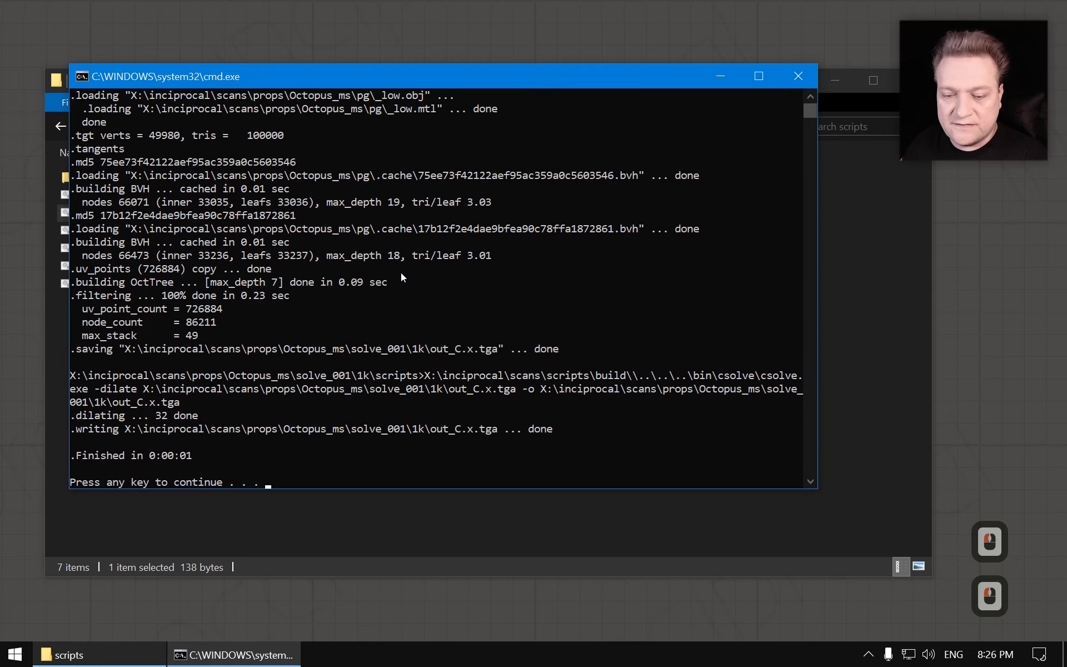
pyautogui.press('Escape')
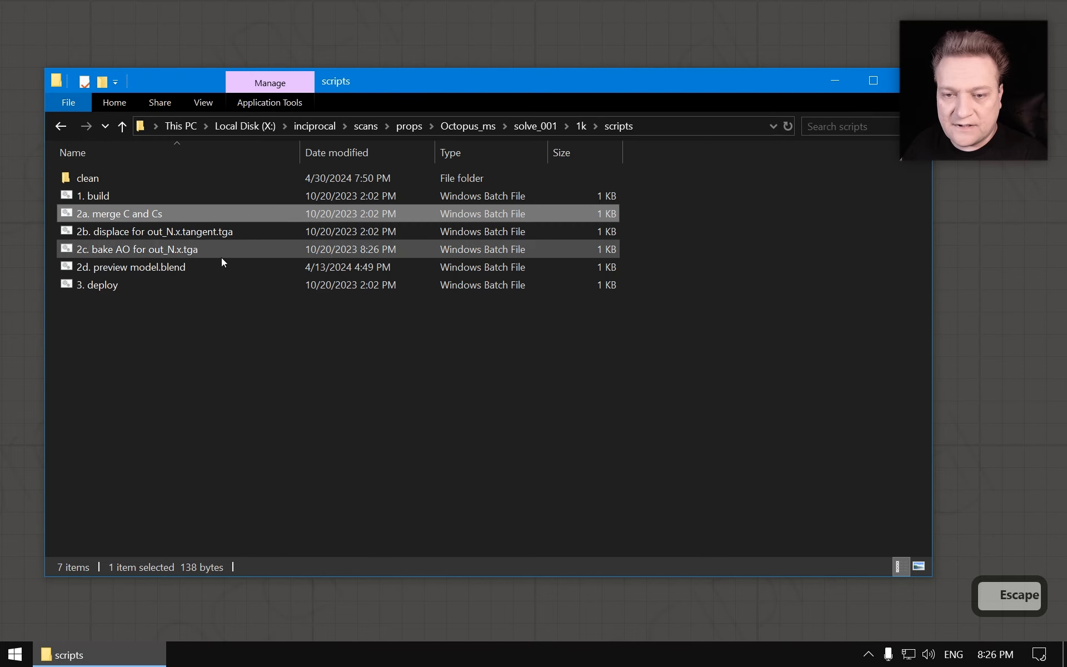
pyautogui.doubleClick(178, 249)
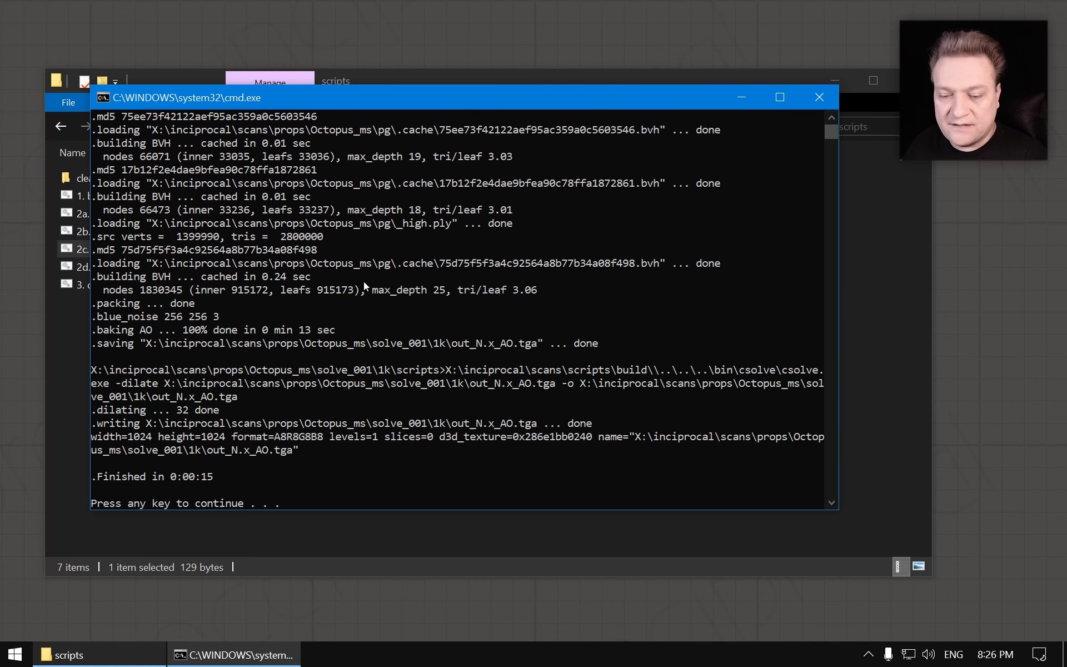
pyautogui.press('Escape')
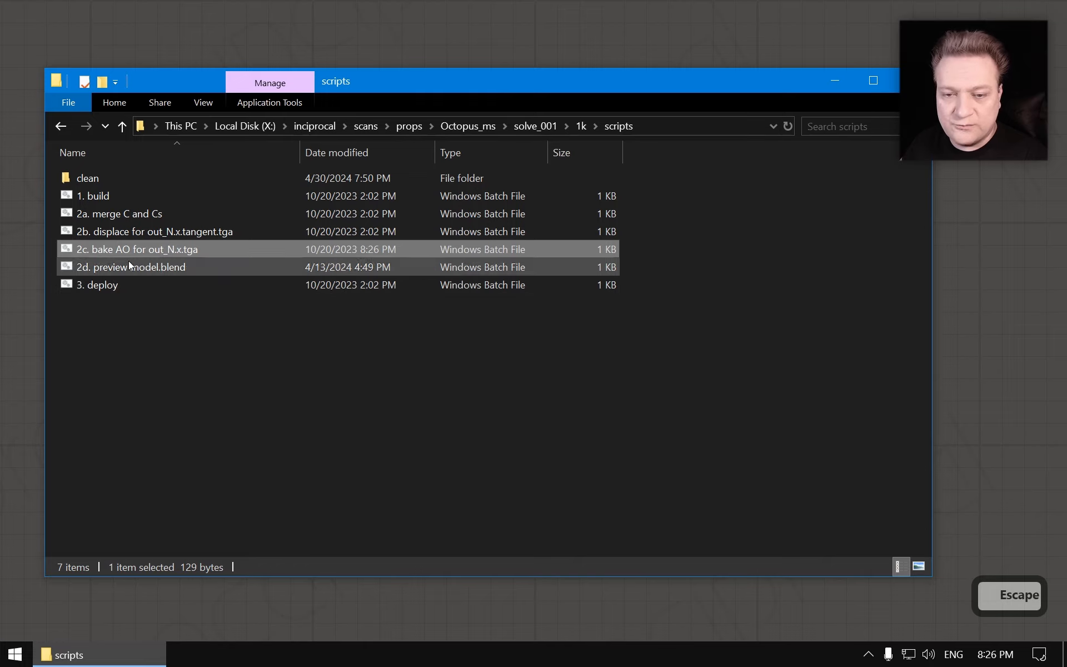
# Launch the 2d. preview model.blend script and inspect the textured octopus up close in Blender.
pyautogui.click(117, 270)
pyautogui.doubleClick(117, 269)
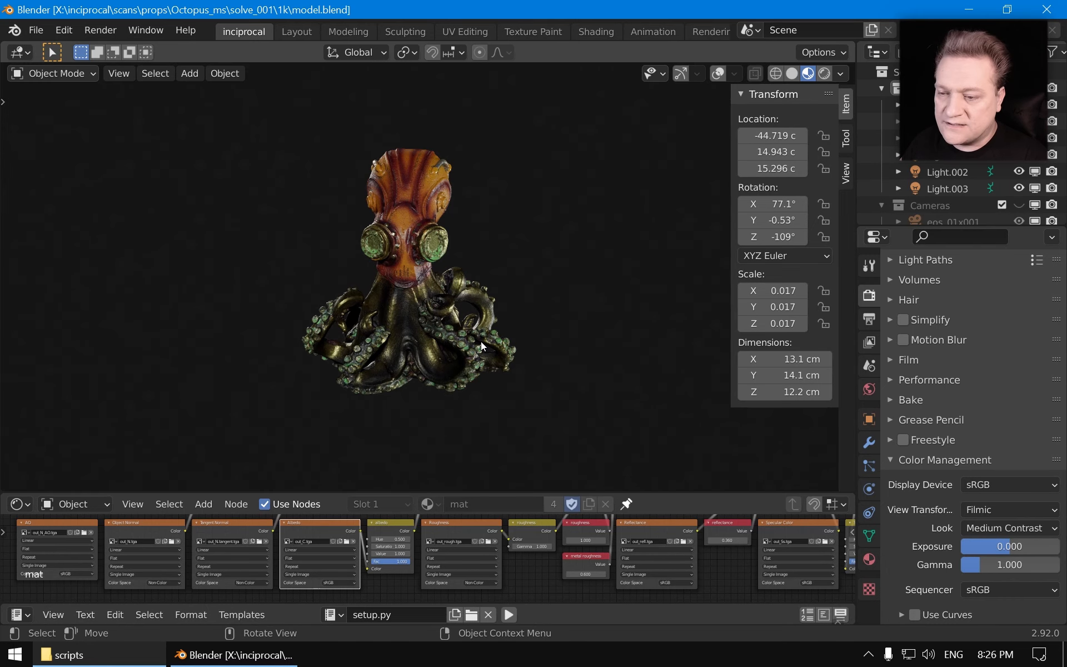
pyautogui.scroll(5, 325, 336)
pyautogui.moveTo(327, 338); pyautogui.dragTo(458, 315, button='middle')
pyautogui.scroll(-3, 378, 292)
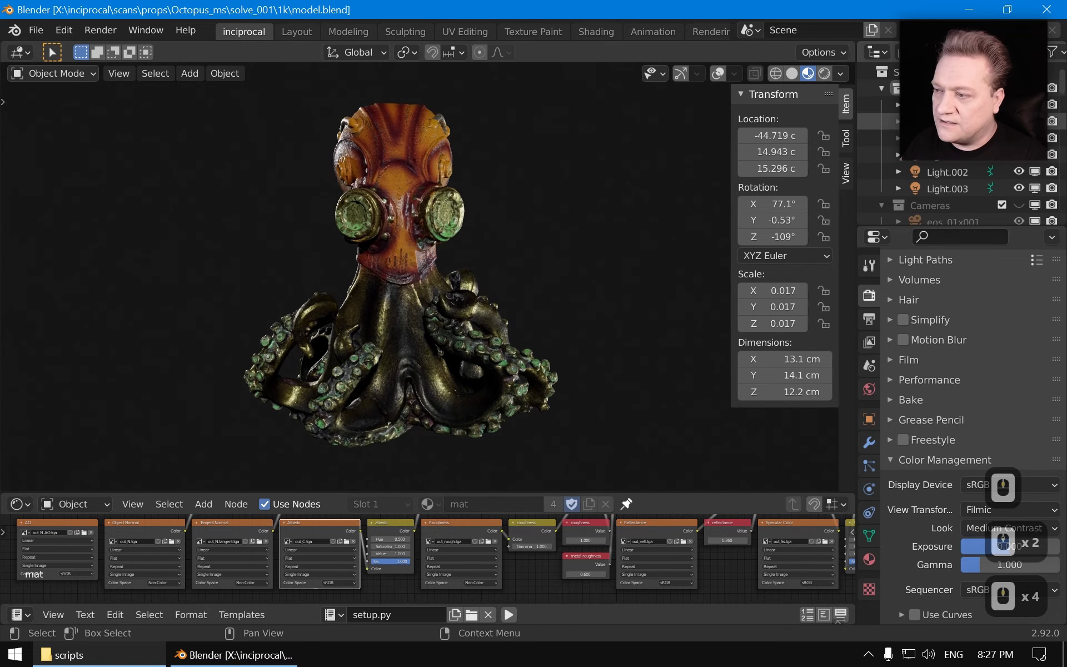
# Rotate Light.001 with trackball rotation to about X -114°, Y -202°, Z 171° to check the material's response to light.
pyautogui.click(947, 155)
pyautogui.press('r')
pyautogui.press('r')
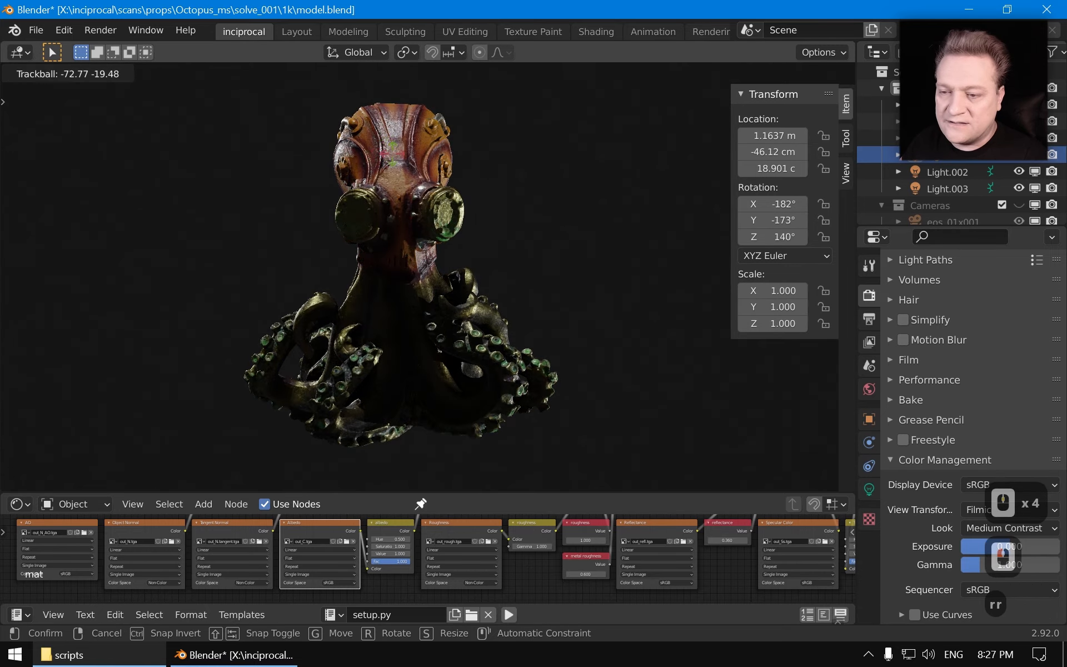
pyautogui.click(463, 259)
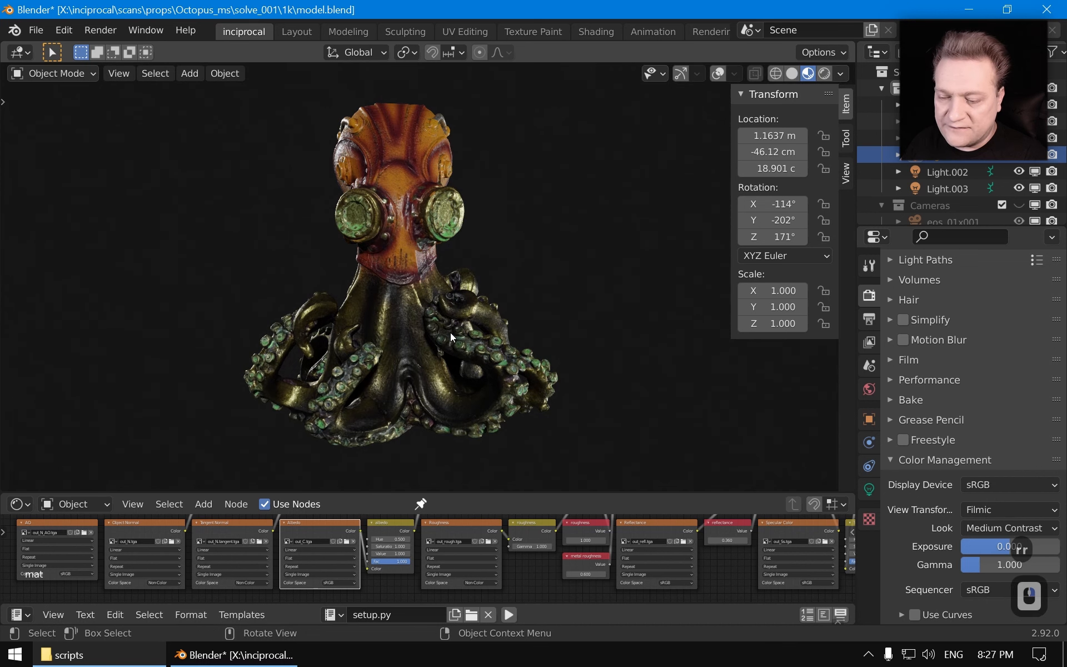
# In solid shading, review the object normal, tangent normal, albedo, roughness, reflectance and specular color textures on the octopus one by one.
pyautogui.press('z')
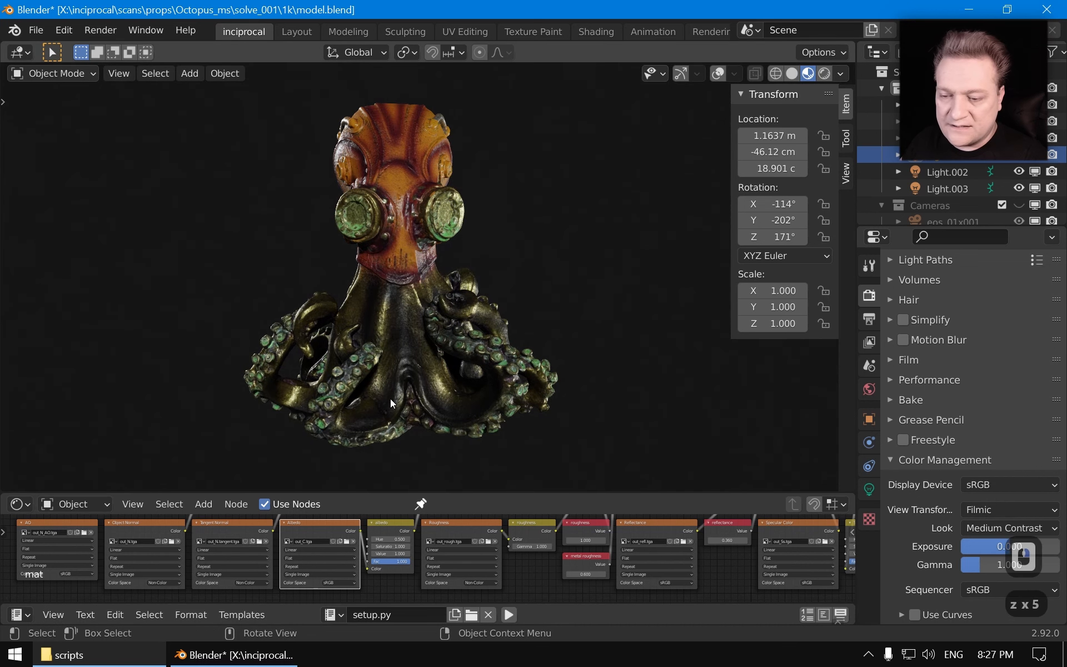
pyautogui.press('z')
pyautogui.scroll(-3, 305, 551)
pyautogui.click(234, 534)
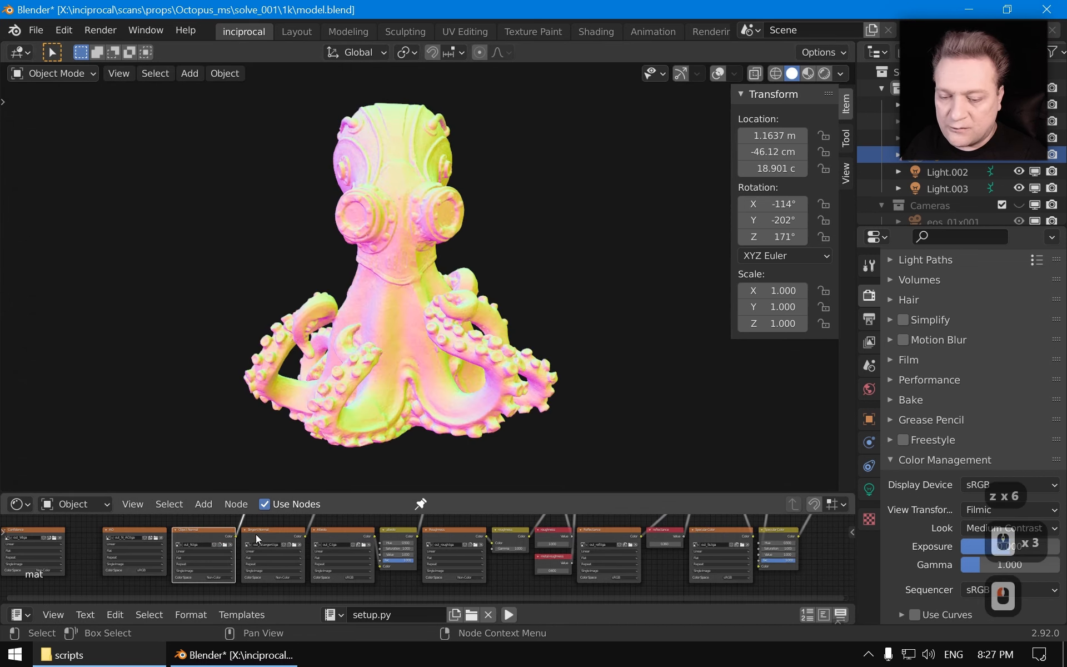
pyautogui.click(275, 533)
pyautogui.click(336, 538)
pyautogui.click(453, 538)
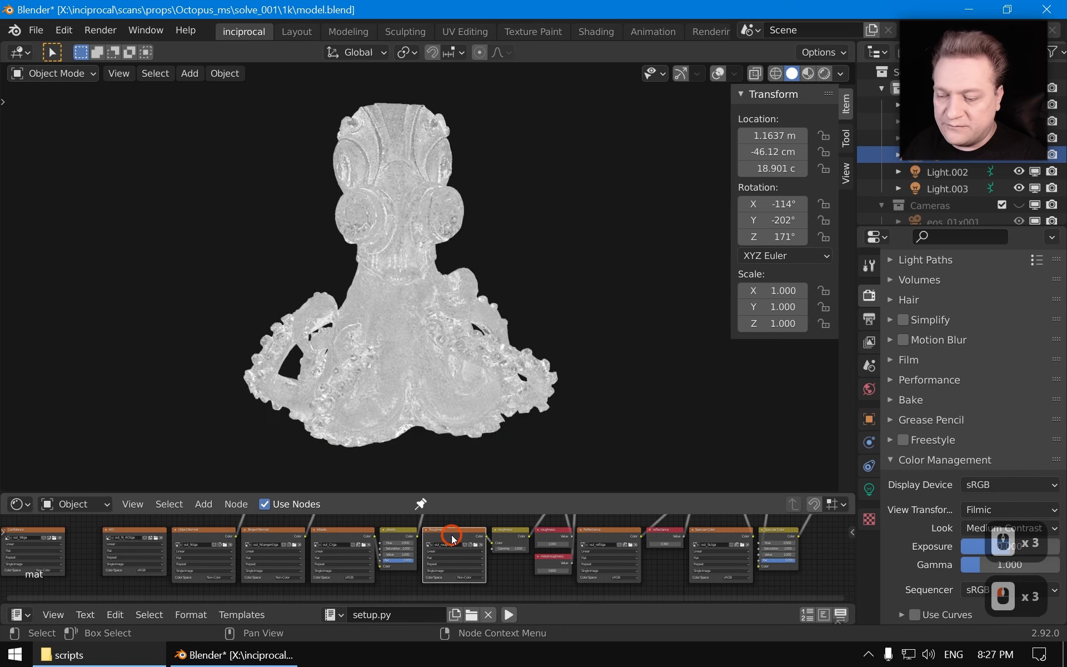
pyautogui.click(618, 538)
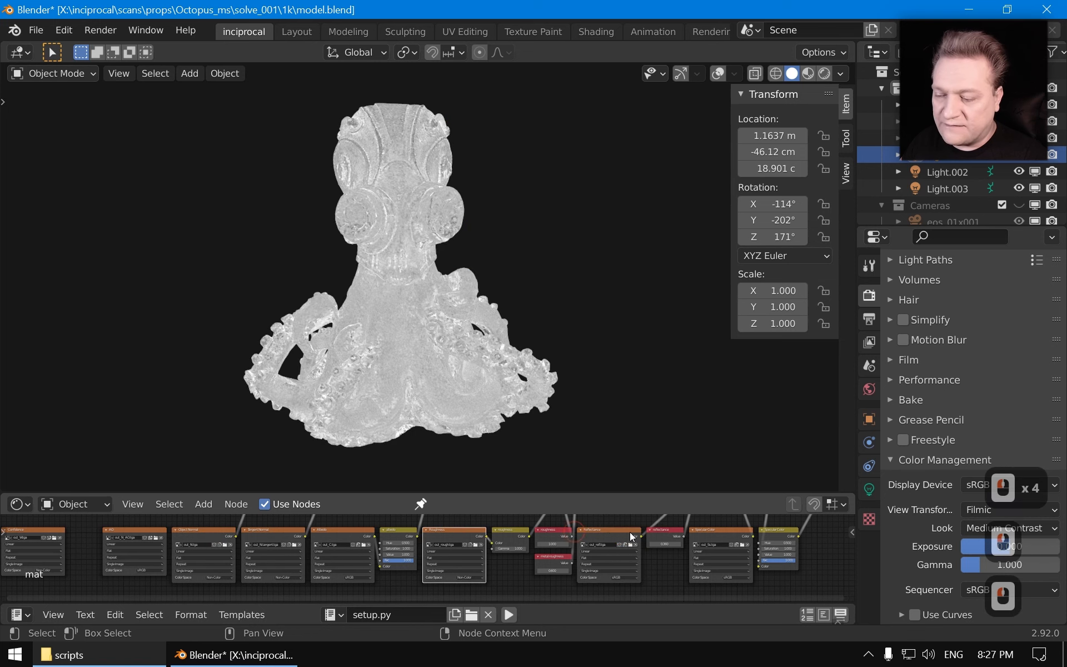
pyautogui.click(709, 531)
pyautogui.click(333, 532)
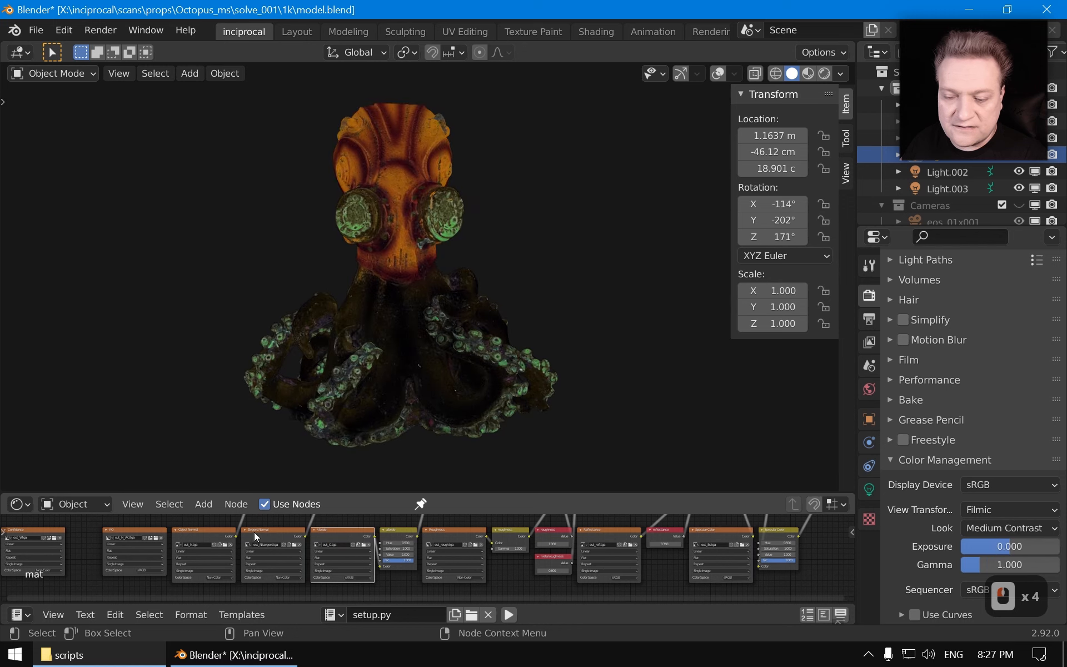
# Compare the normal, AO and albedo textures on the octopus, including the first texture node, from different angles.
pyautogui.click(257, 532)
pyautogui.click(195, 528)
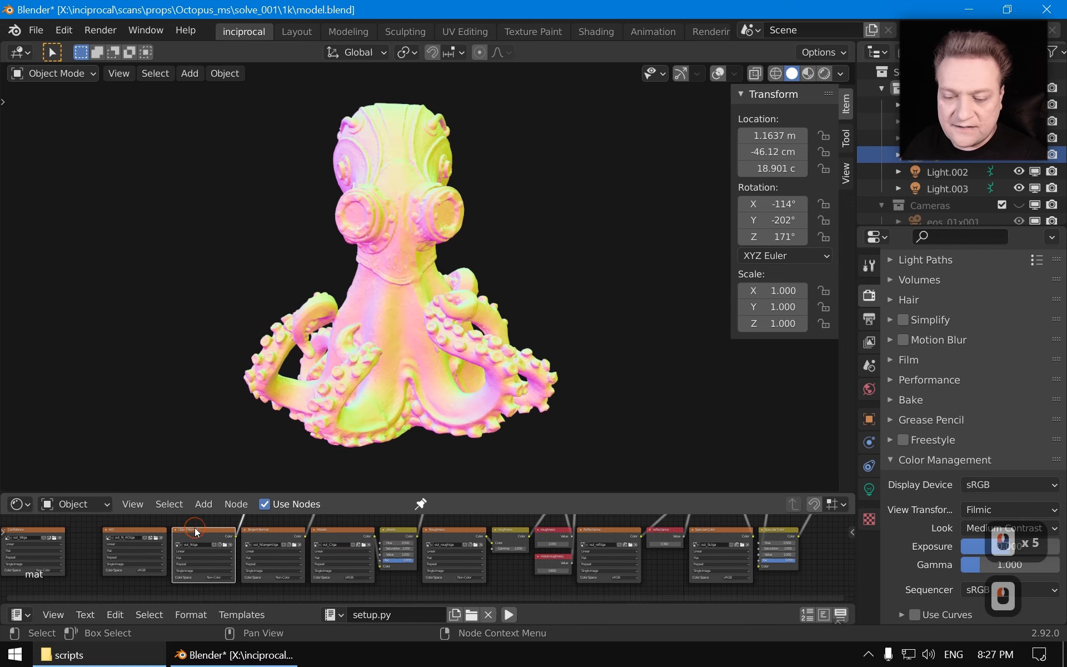
pyautogui.click(25, 526)
pyautogui.moveTo(426, 324); pyautogui.dragTo(509, 334, button='middle')
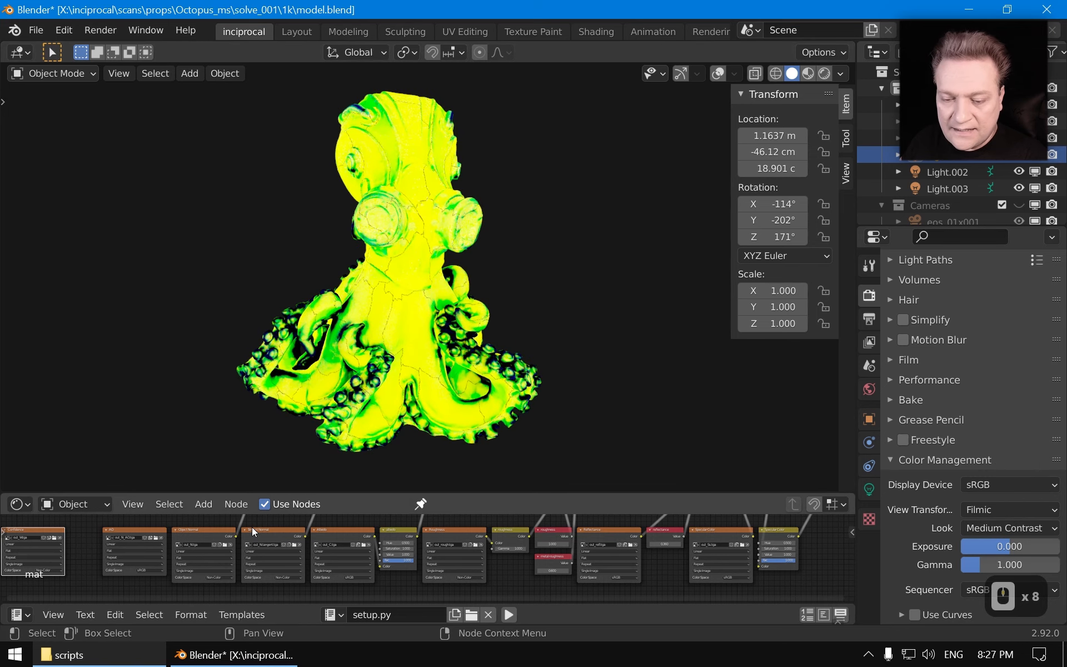
pyautogui.click(188, 529)
pyautogui.click(152, 530)
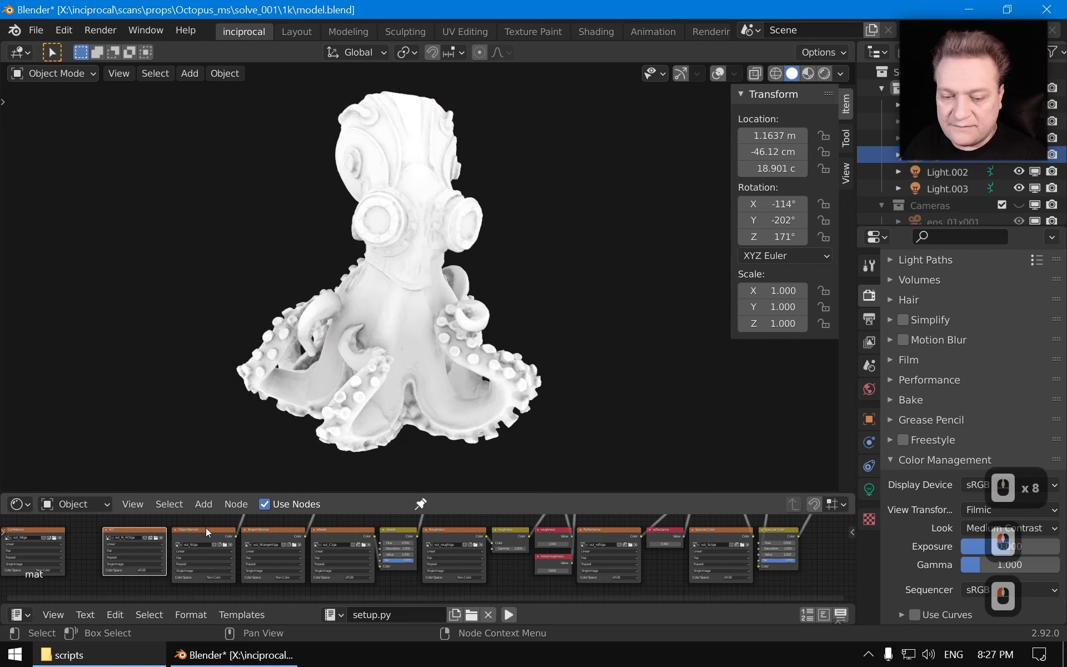
pyautogui.click(339, 530)
pyautogui.click(134, 530)
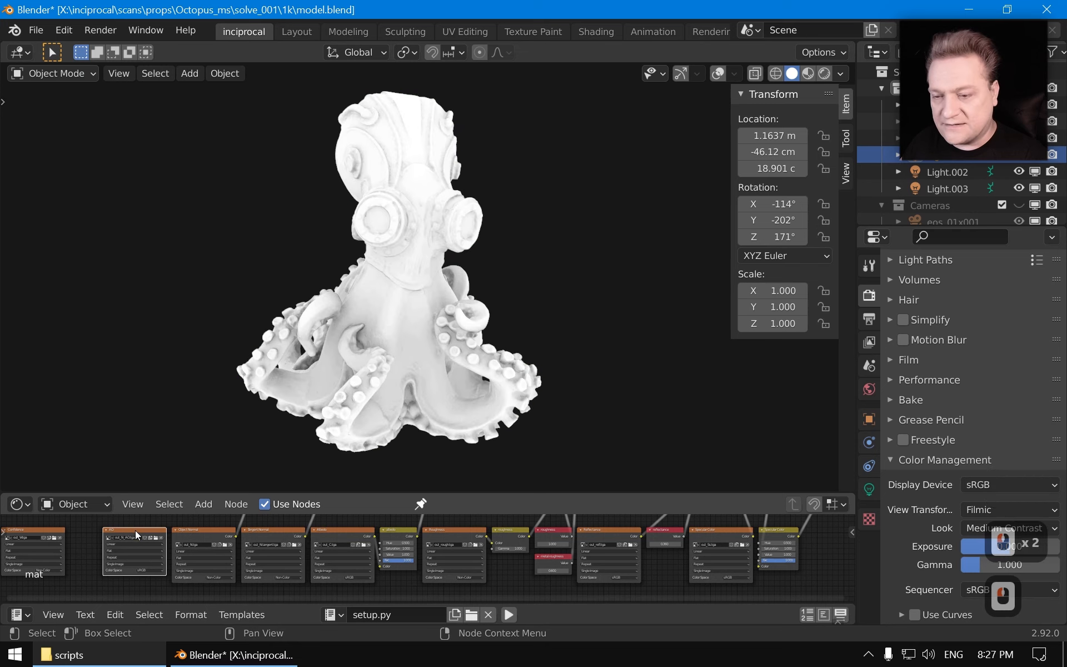
pyautogui.moveTo(415, 279); pyautogui.dragTo(386, 438, button='middle')
pyautogui.click(334, 529)
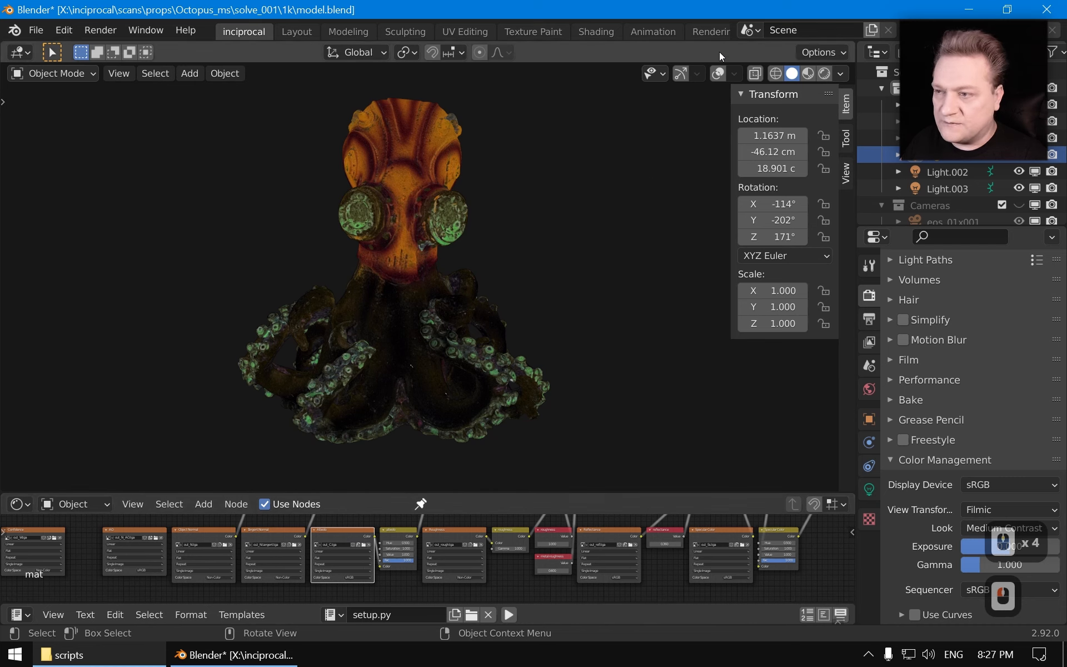
# Turn on the viewport overlays, check the octopus from all sides including its underside, and select the _low mesh.
pyautogui.click(718, 73)
pyautogui.moveTo(423, 262); pyautogui.dragTo(509, 343, button='middle')
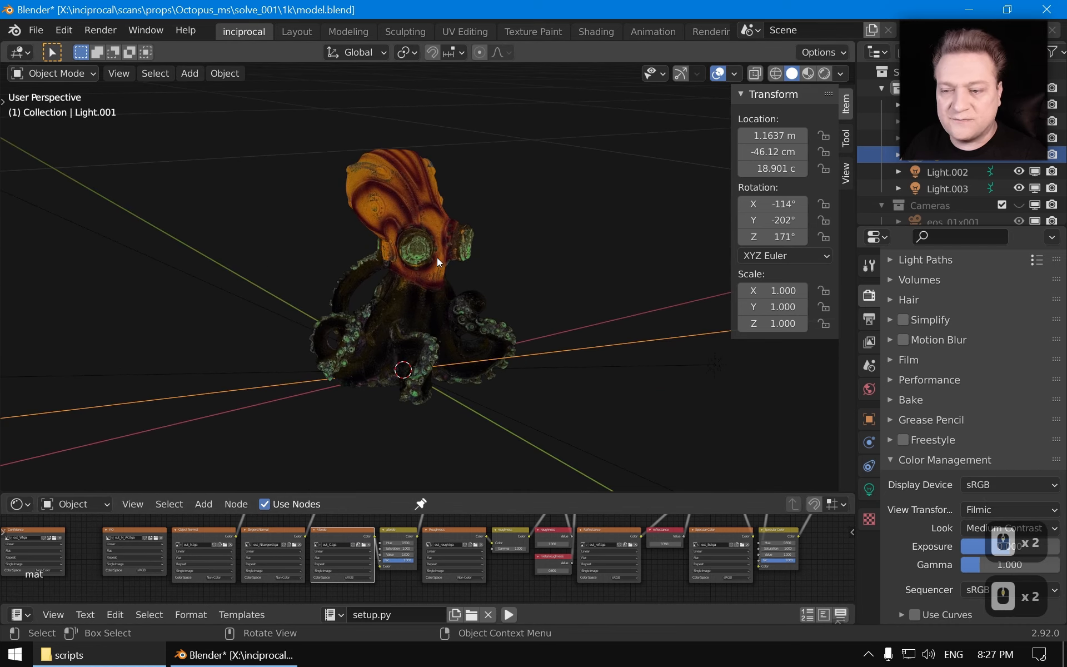
pyautogui.moveTo(436, 258); pyautogui.dragTo(424, 303, button='middle')
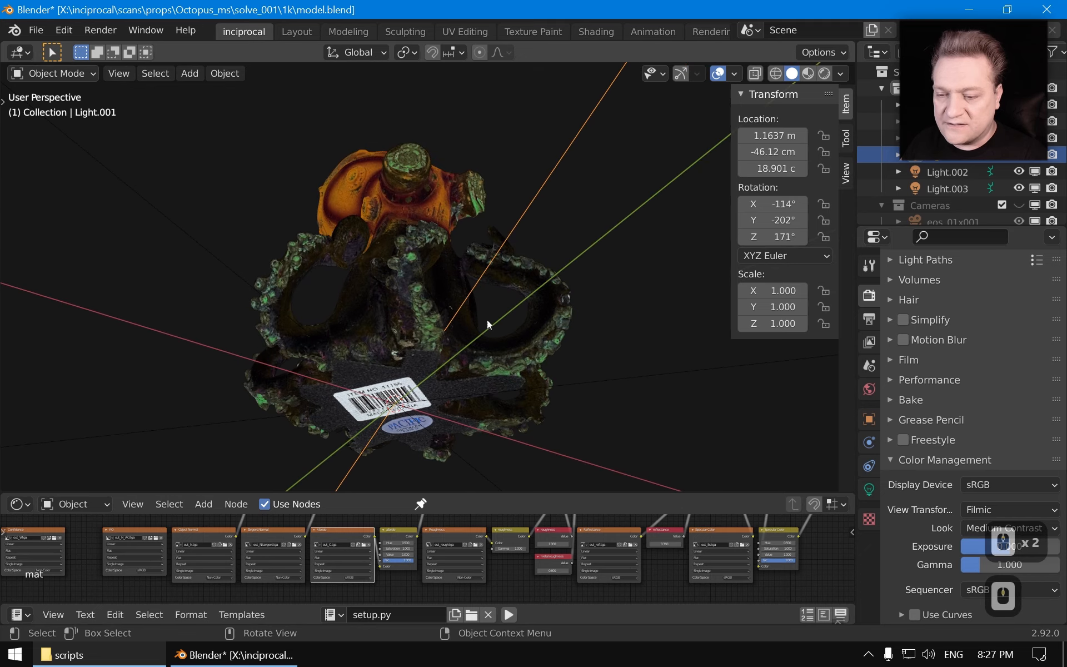
pyautogui.moveTo(417, 234); pyautogui.dragTo(410, 347, button='middle')
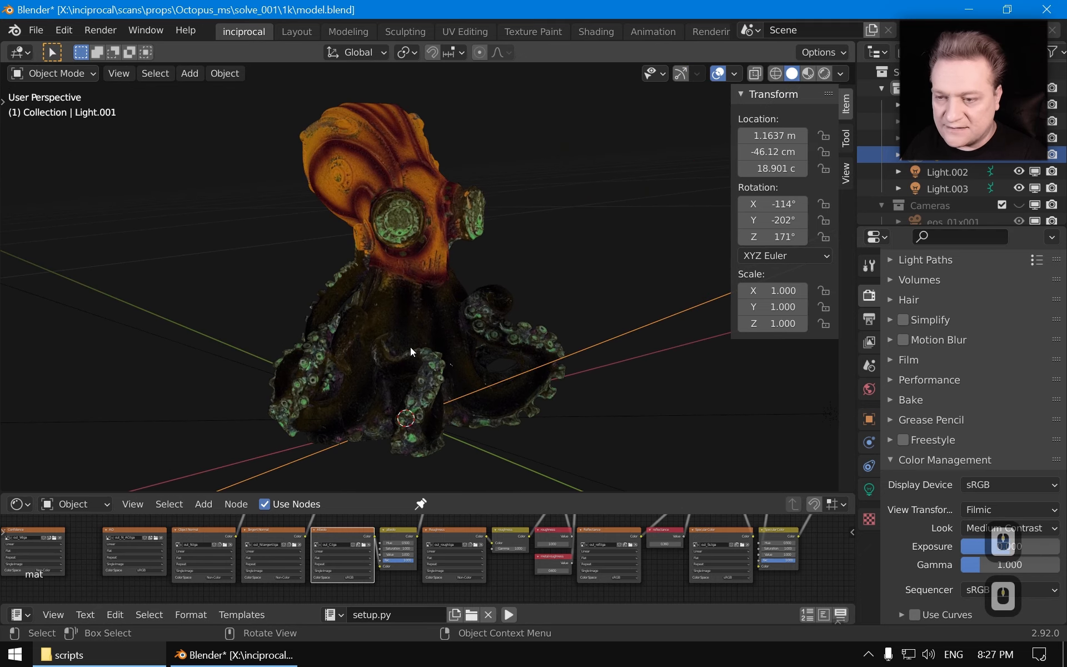
pyautogui.click(411, 347)
pyautogui.moveTo(482, 286); pyautogui.dragTo(417, 258, button='middle')
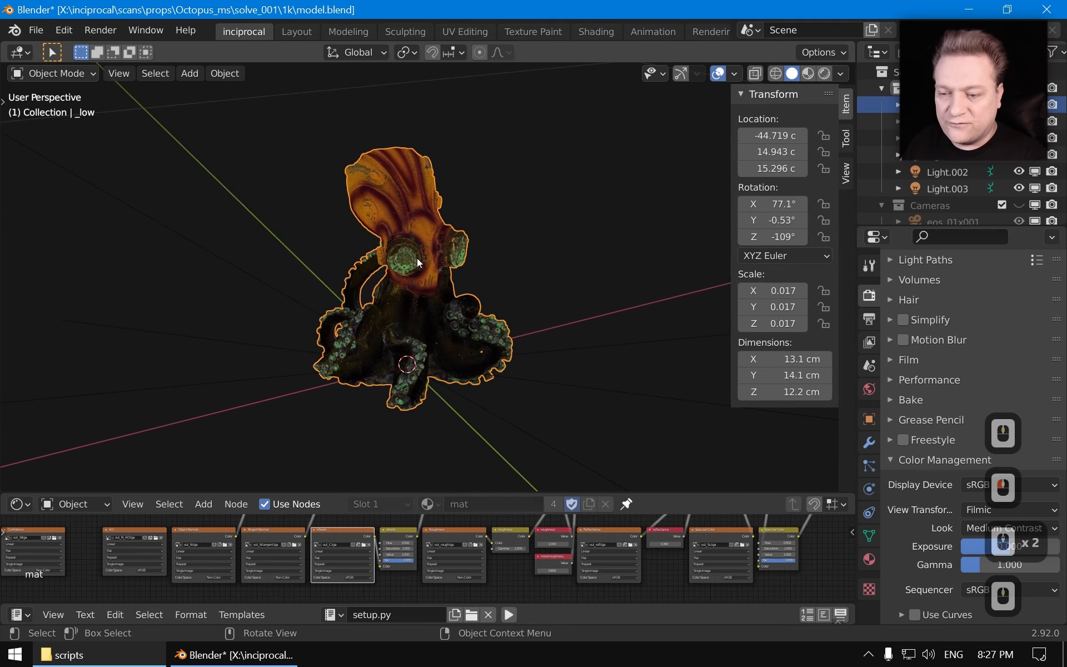
# Save the blend file and export the octopus in Wavefront format as model.obj into the Octopus_ms folder.
pyautogui.hotkey('ctrl', 's')
pyautogui.click(36, 30)
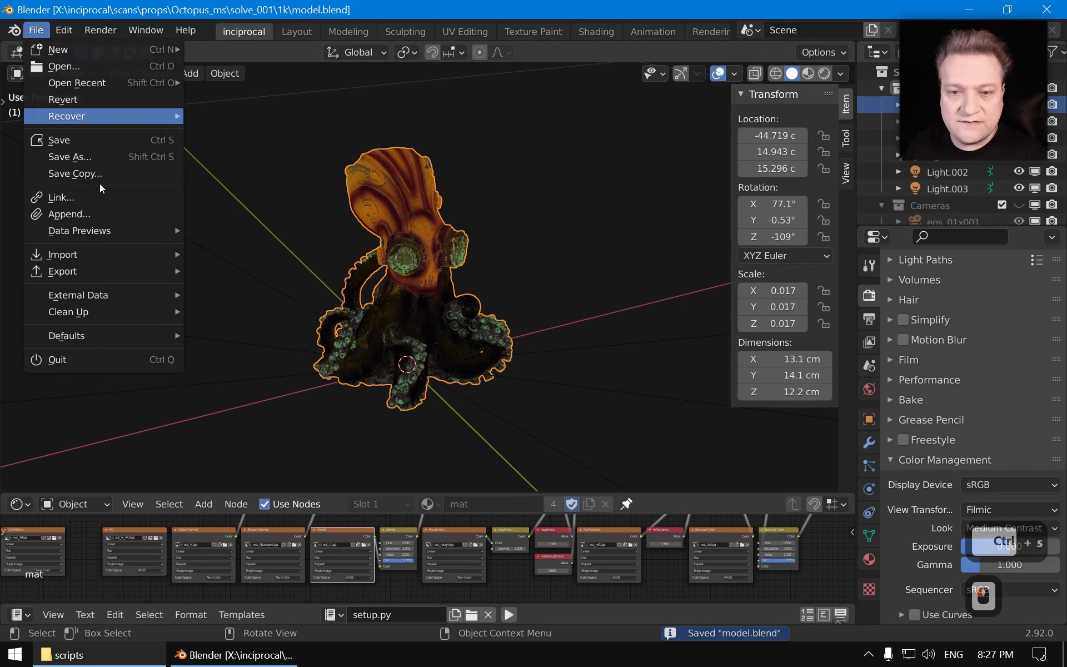
pyautogui.moveTo(108, 272)
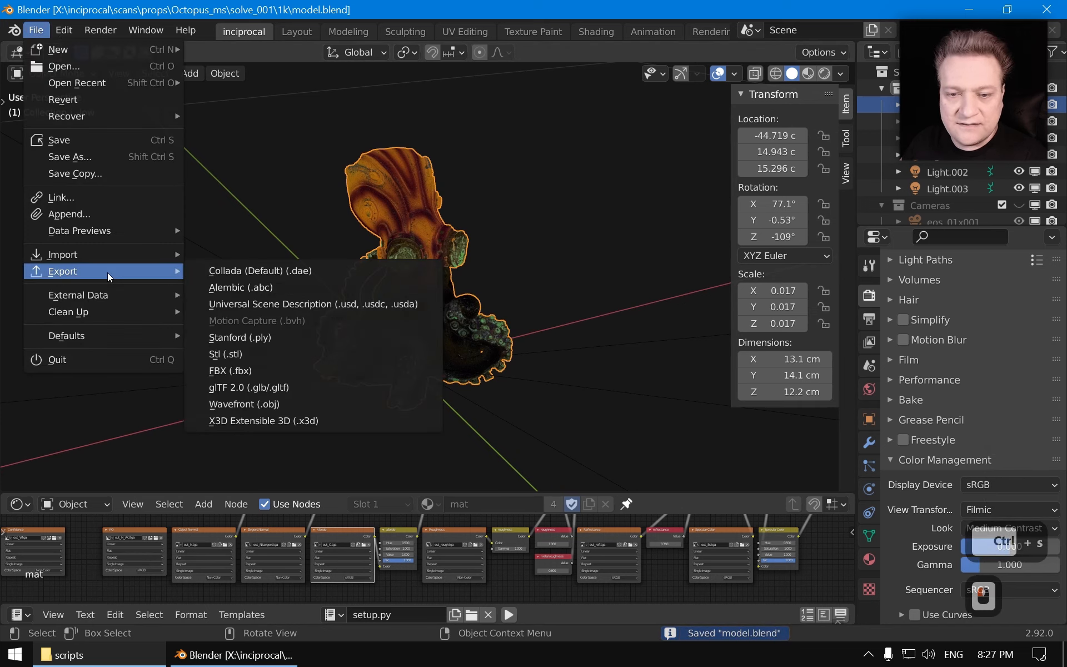
pyautogui.click(292, 400)
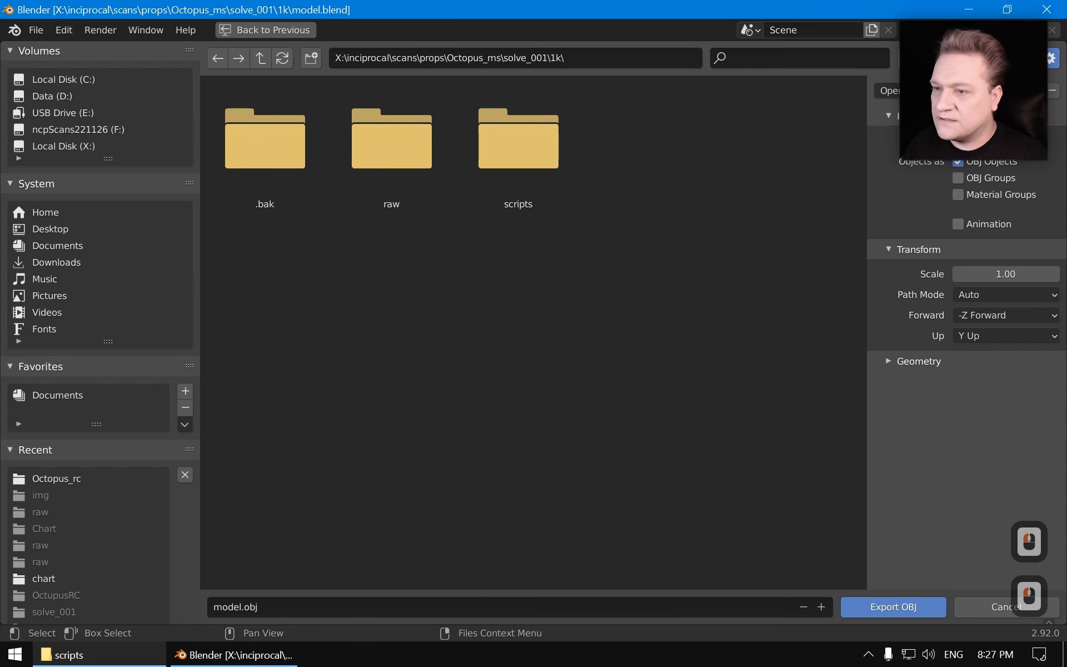
pyautogui.click(261, 57)
pyautogui.click(261, 57)
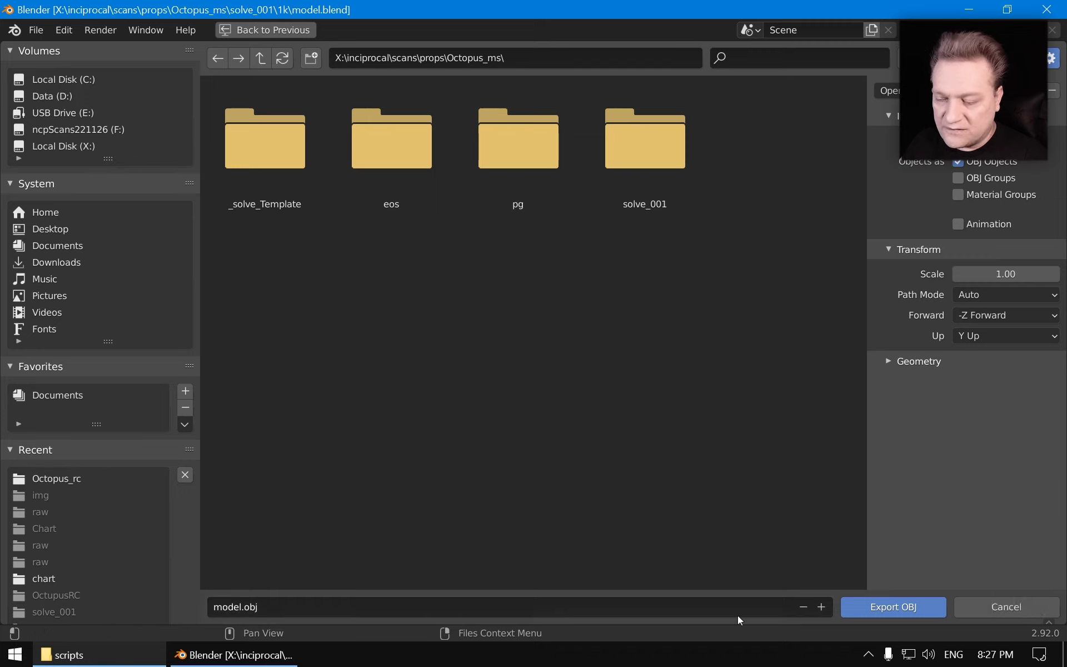
pyautogui.click(905, 606)
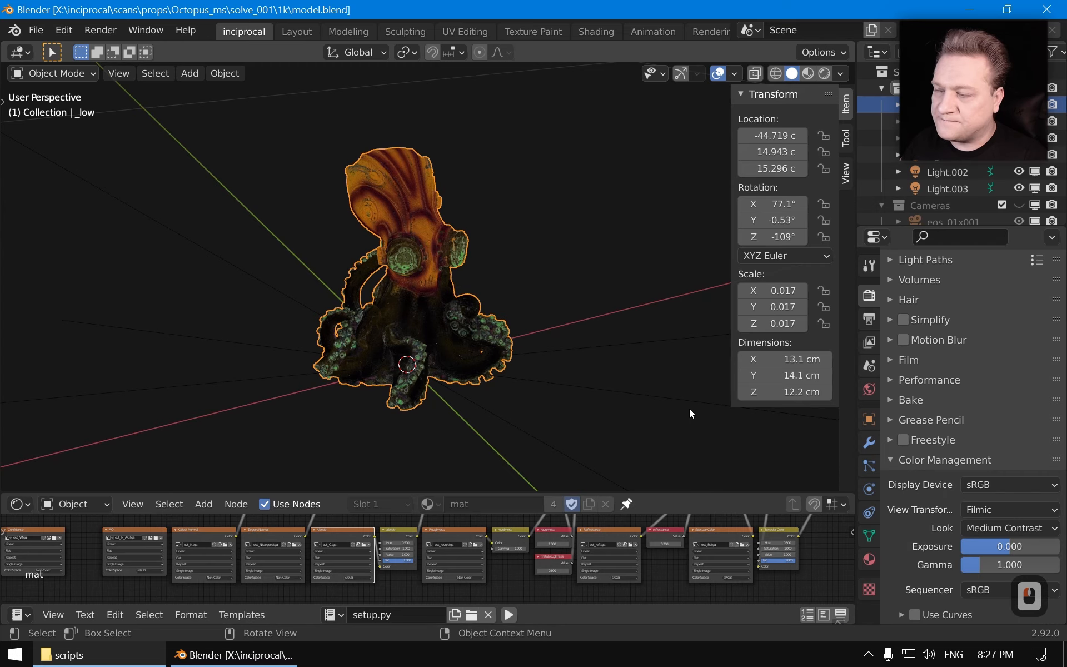
# Save model.blend again and close Blender.
pyautogui.hotkey('ctrl', 's')
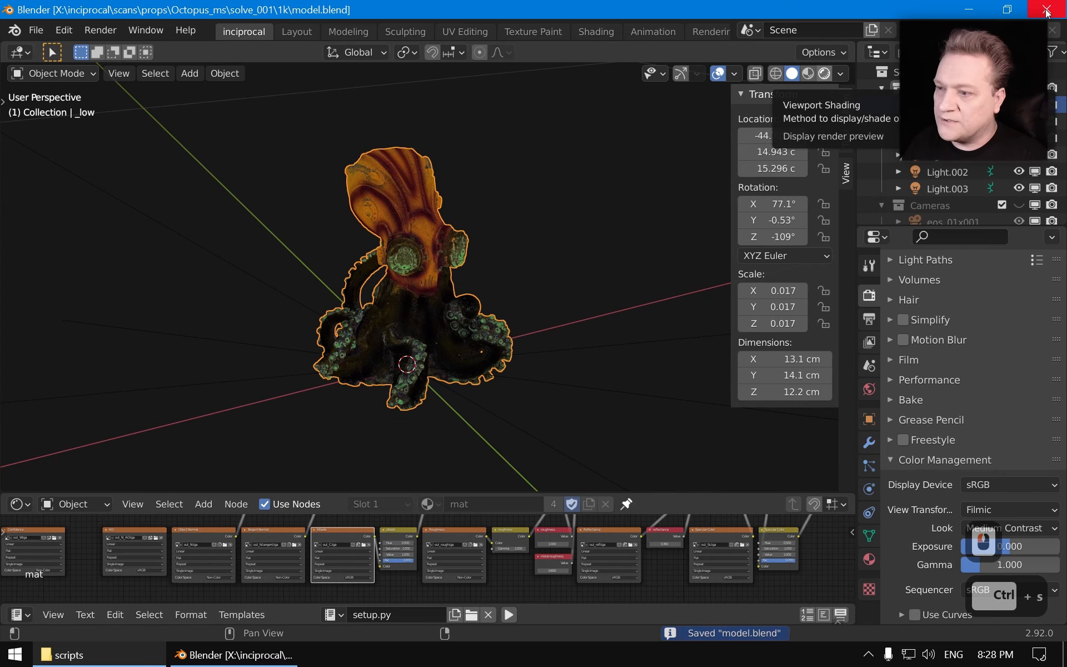
pyautogui.click(1046, 13)
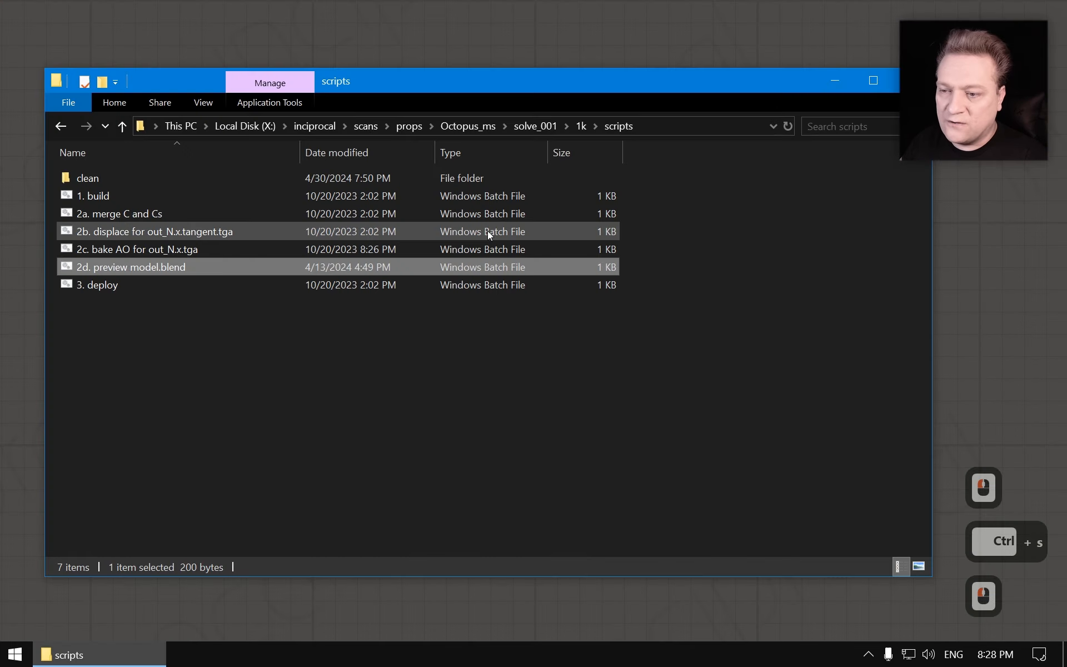
# Open the params file in solve_001 and review the deployment section's dp_name and dp_mesh_path entries.
pyautogui.click(528, 126)
pyautogui.click(94, 324)
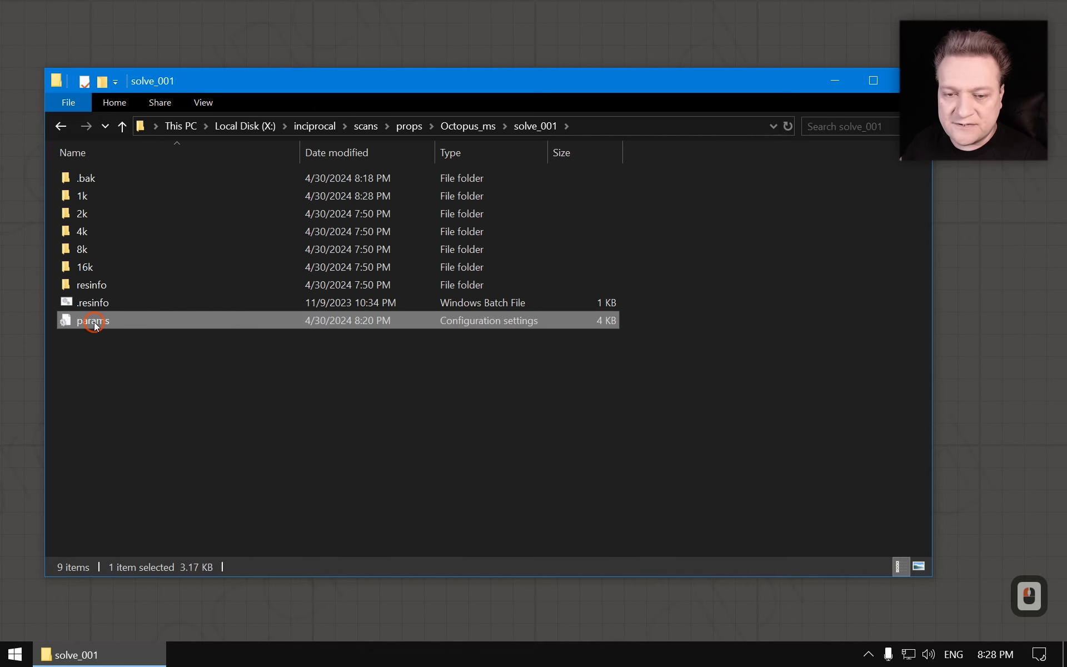
pyautogui.doubleClick(94, 324)
pyautogui.scroll(-20, 468, 361)
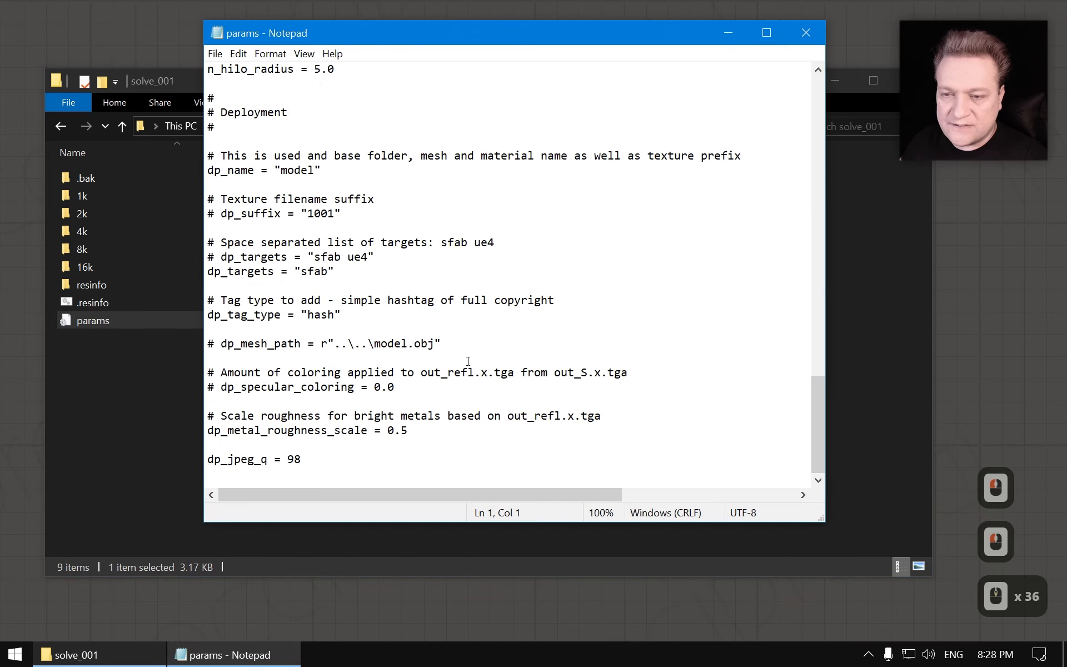
pyautogui.scroll(-1, 468, 361)
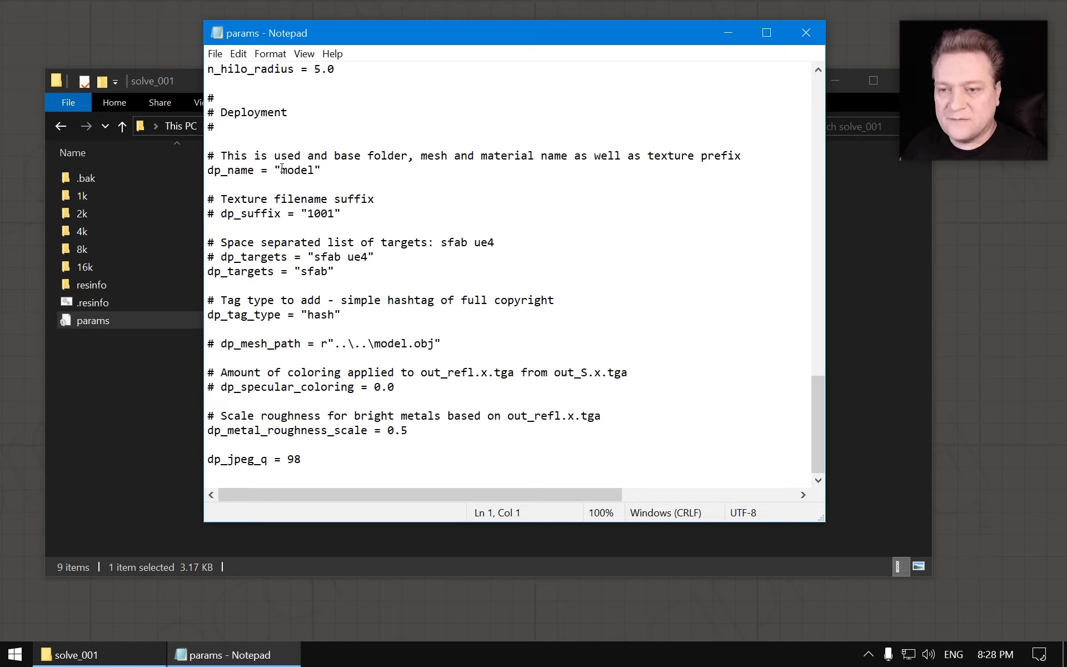
pyautogui.moveTo(281, 170); pyautogui.dragTo(308, 171)
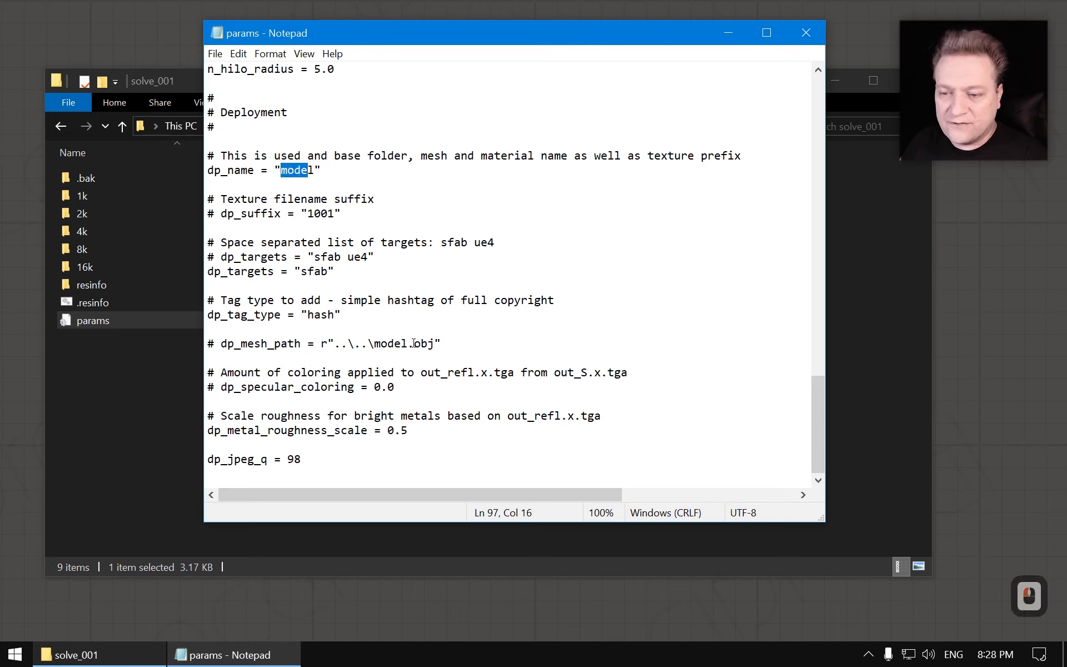
pyautogui.moveTo(377, 344); pyautogui.dragTo(435, 344)
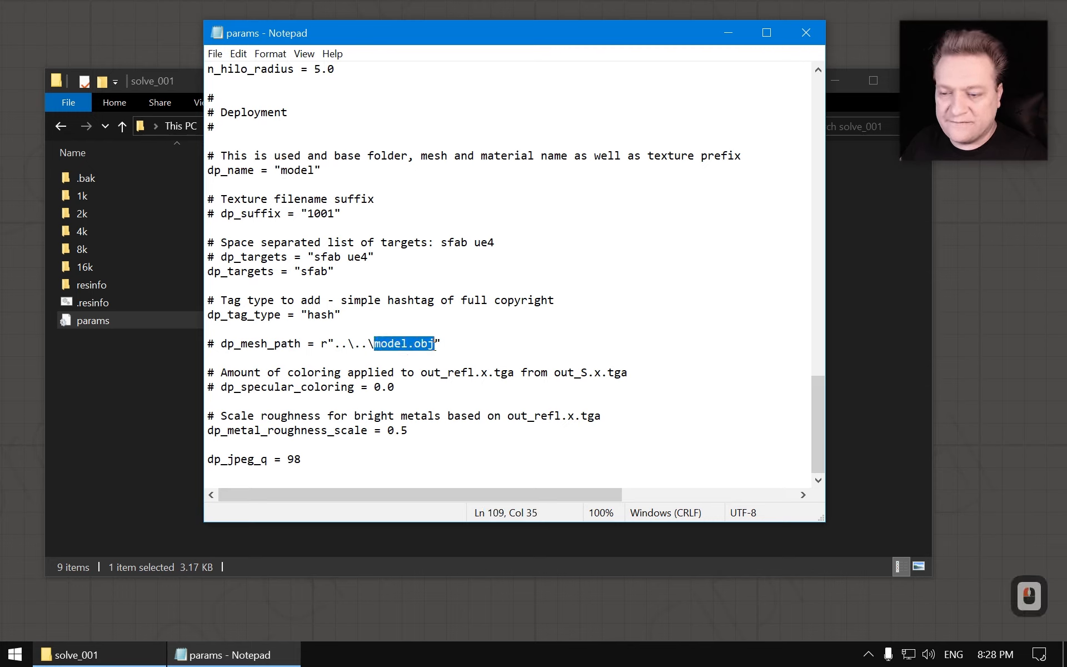
pyautogui.click(451, 360)
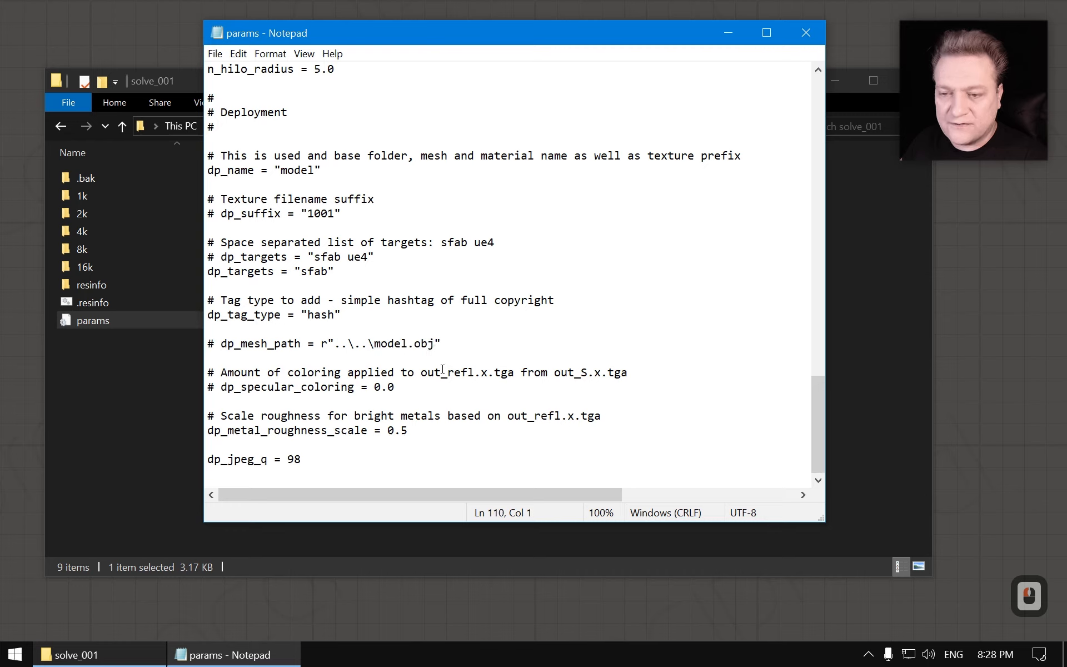
# Comment out the sfab-only dp_targets line, enable dp_targets = "sfab ue4" instead, and save the params file.
pyautogui.click(354, 271)
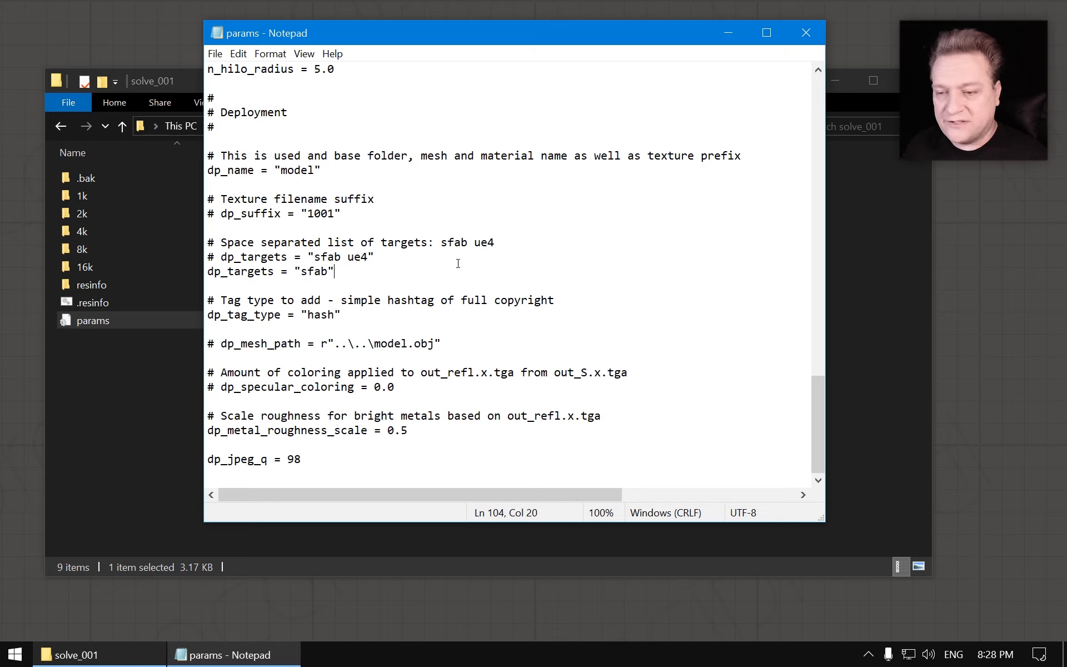
pyautogui.press('Home')
pyautogui.write('#')
pyautogui.press('Up')
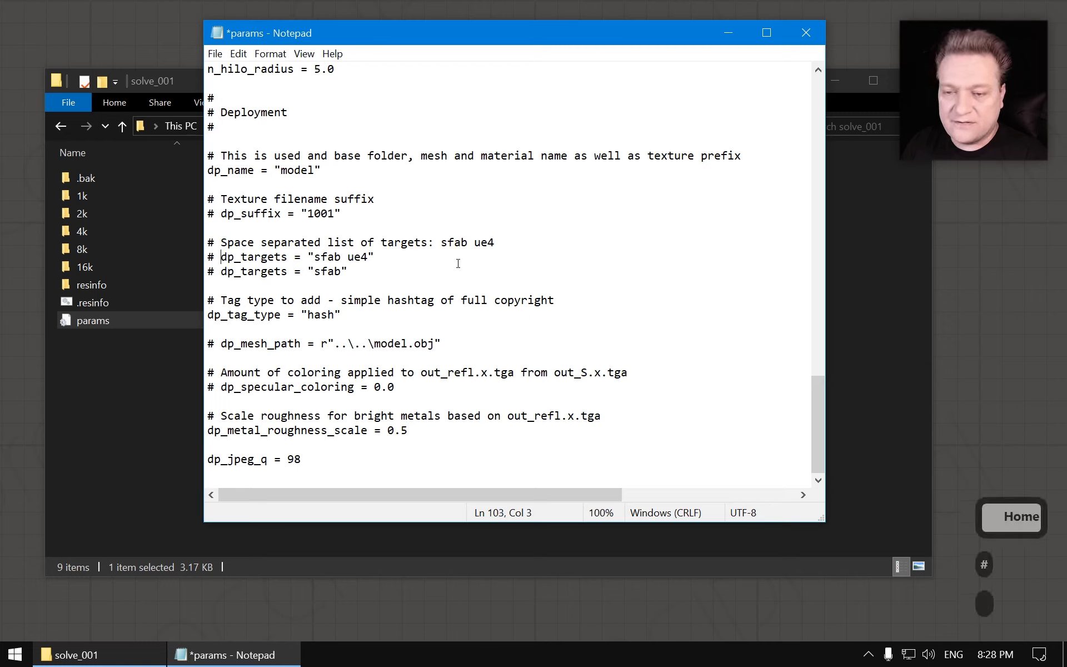
pyautogui.press('BackSpace')
pyautogui.press('BackSpace')
pyautogui.hotkey('ctrl', 's')
pyautogui.hotkey('ctrl', 's')
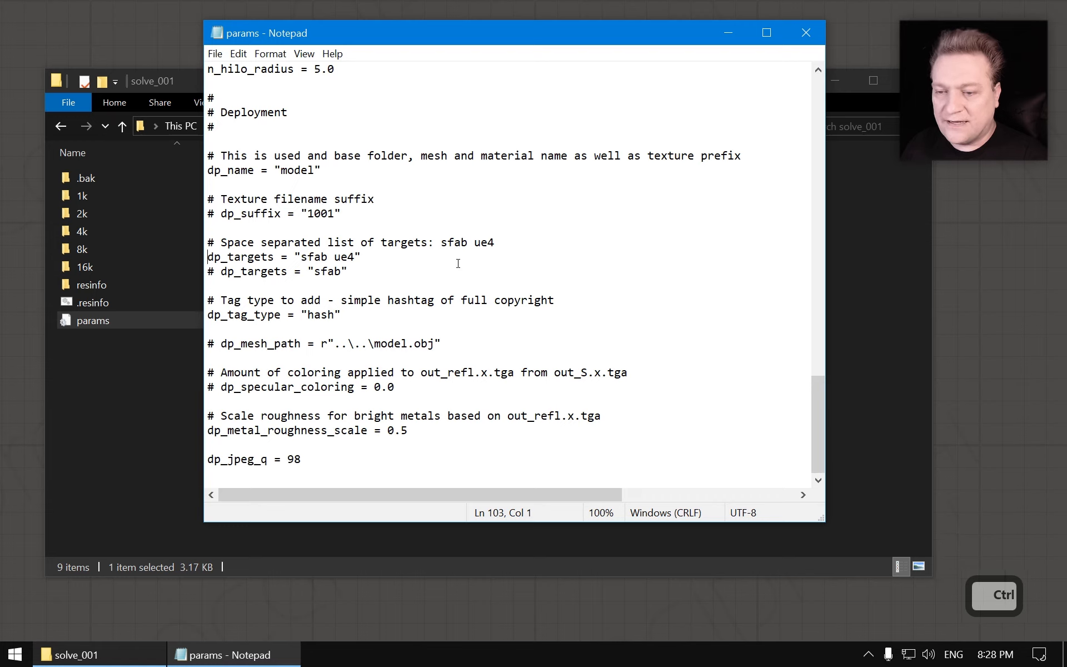
pyautogui.hotkey('ctrl', 's')
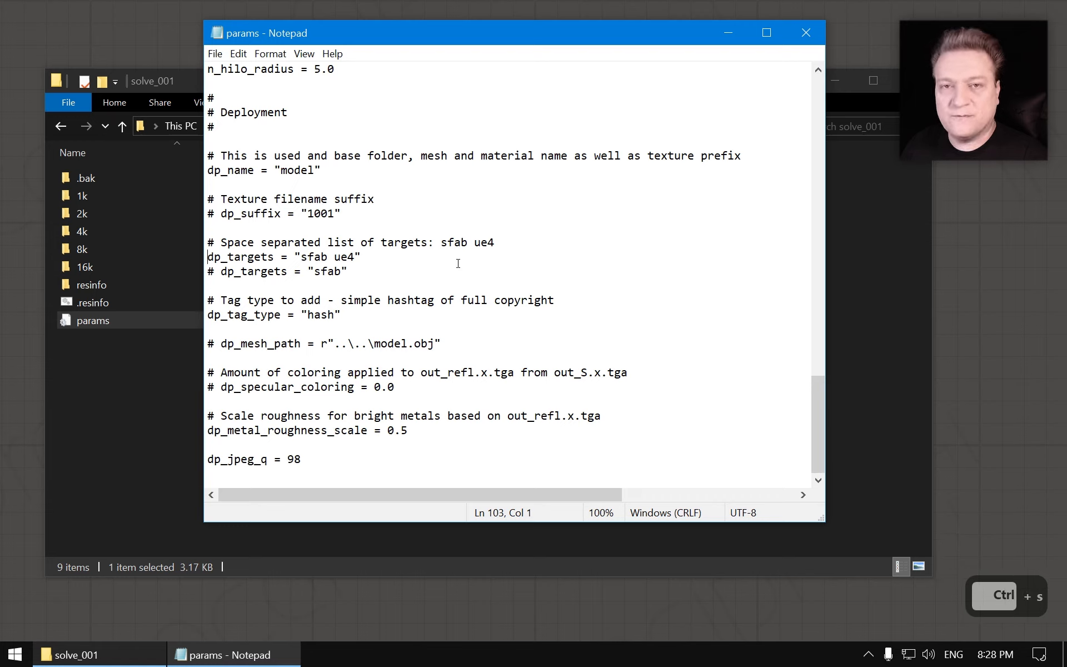
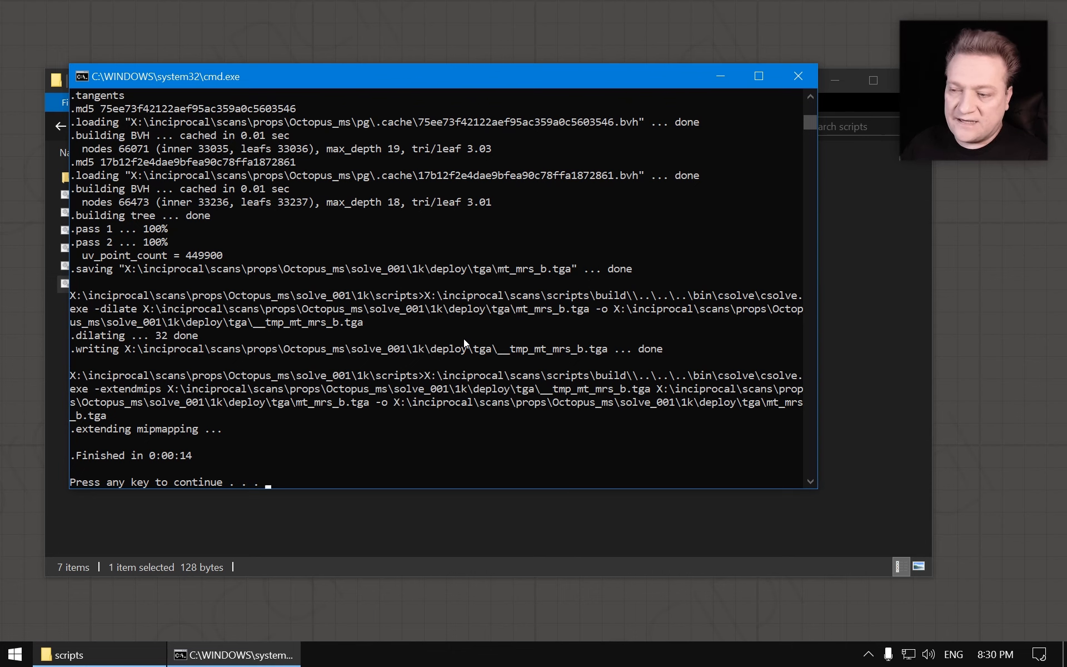
# Close the finished deploy console, open the sfab folder in 1k's deploy output, and select the model, material and texture files.
pyautogui.press('Escape')
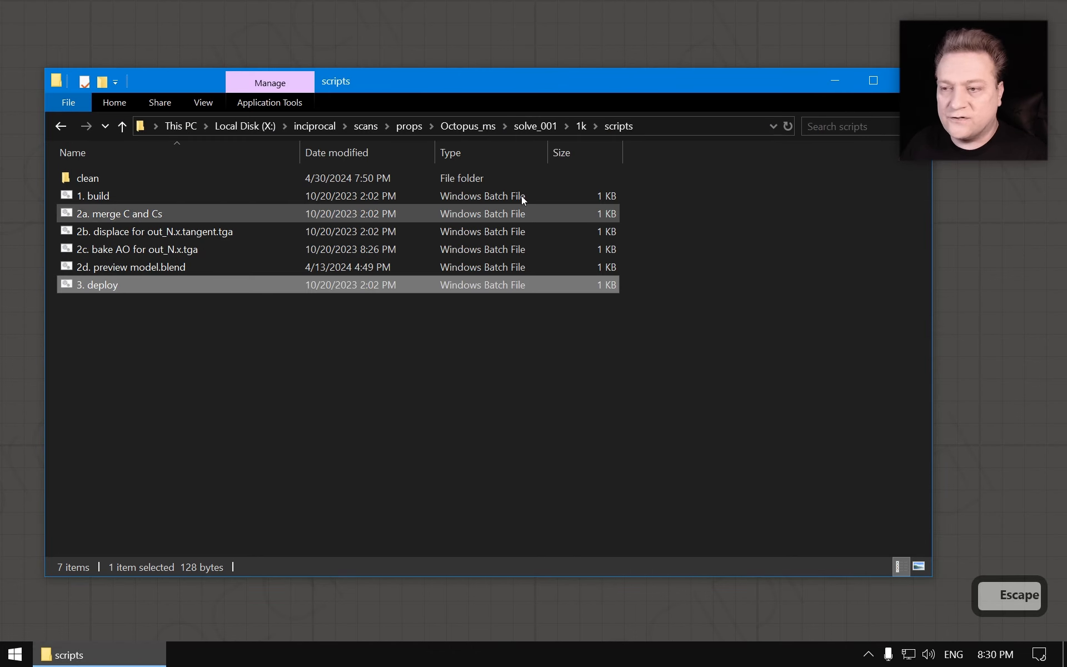
pyautogui.click(581, 127)
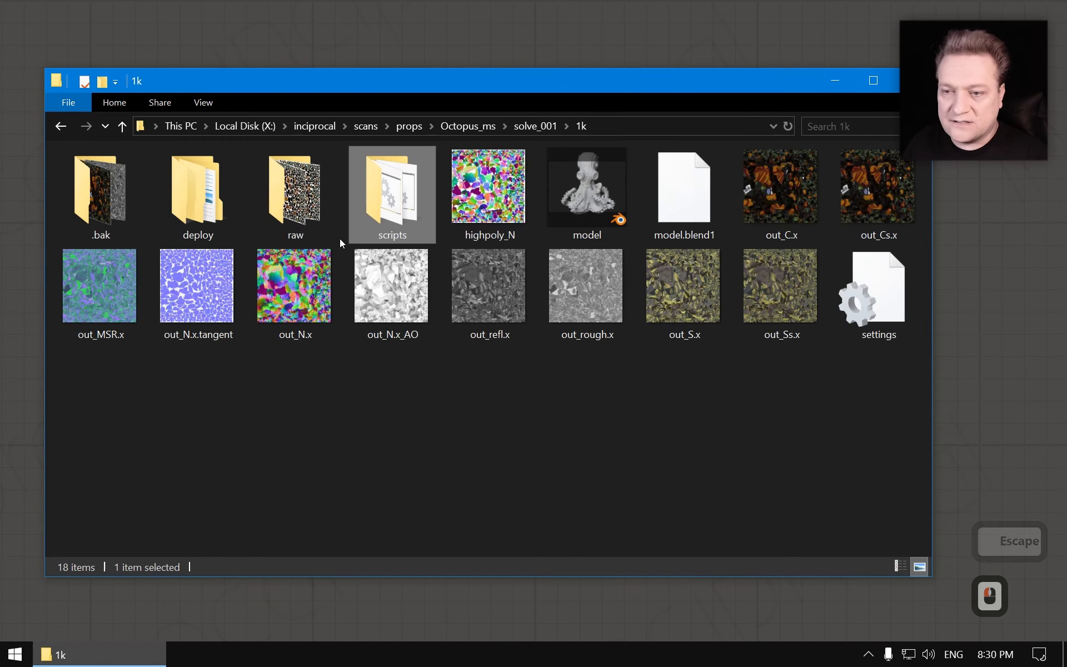
pyautogui.doubleClick(205, 195)
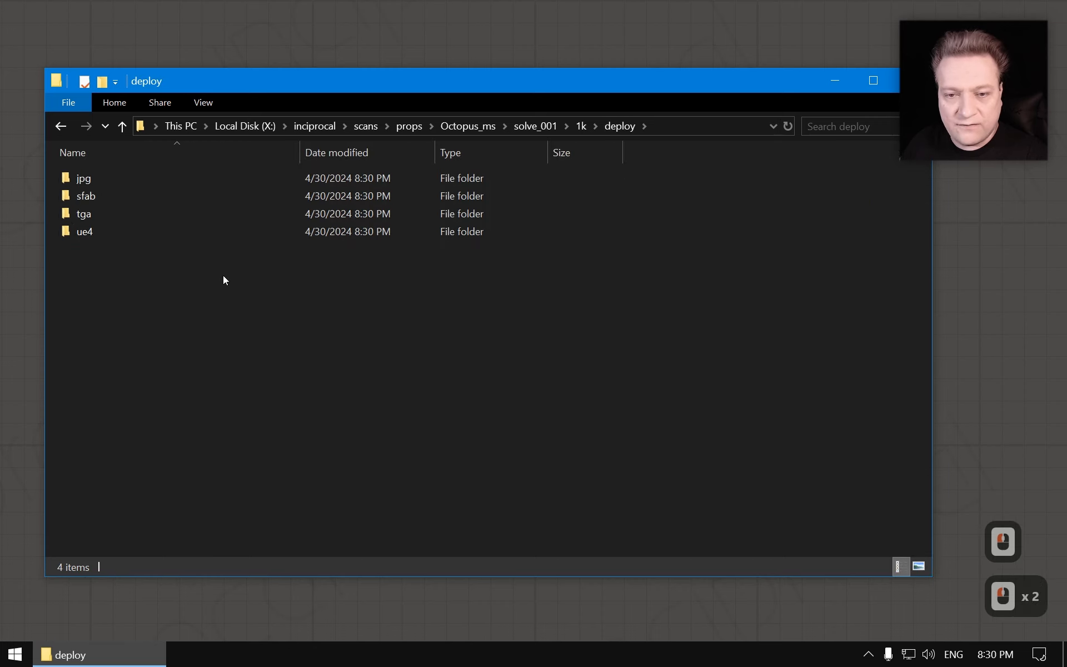
pyautogui.doubleClick(92, 196)
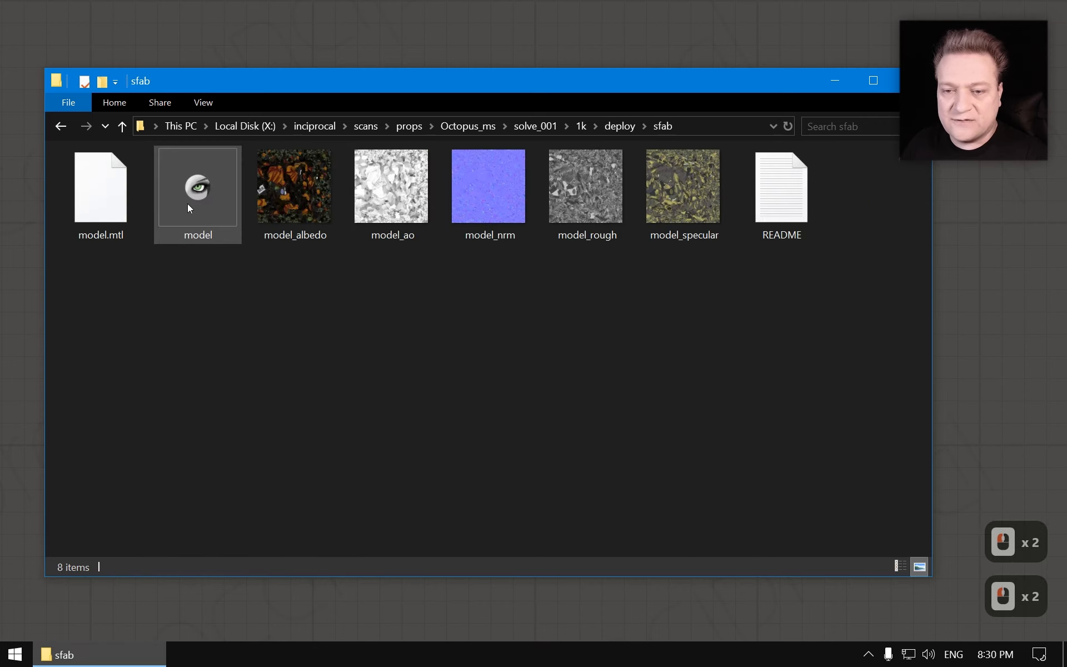
pyautogui.moveTo(737, 339); pyautogui.dragTo(615, 258)
pyautogui.moveTo(730, 339); pyautogui.dragTo(118, 166)
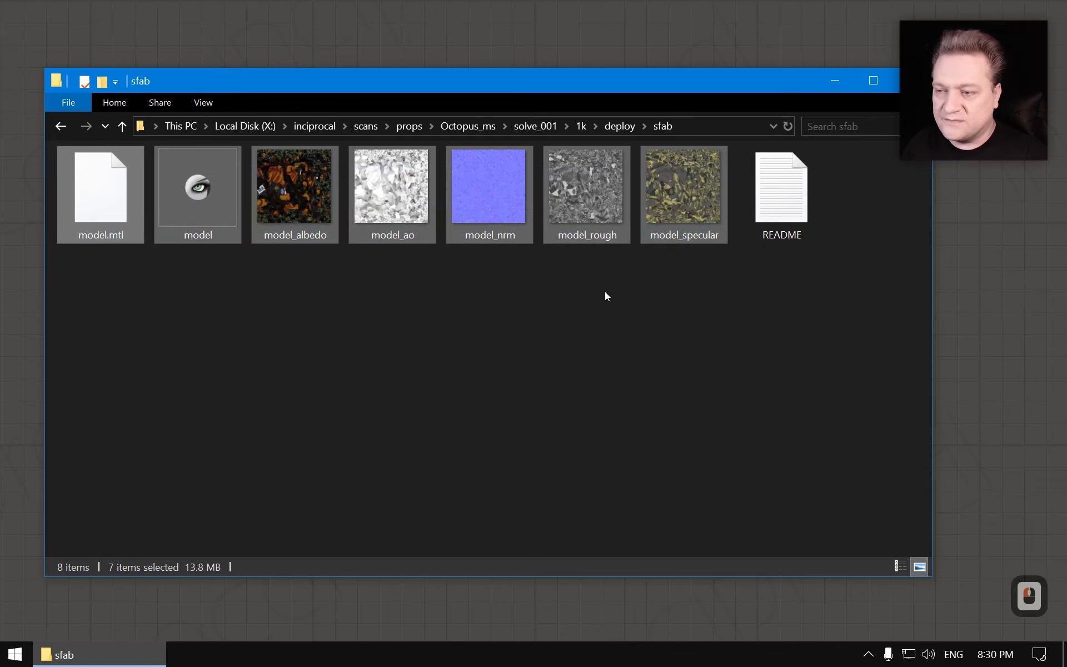
# Go to the ue4 deploy folder and inspect the T_Model_Cb texture at full size.
pyautogui.click(620, 125)
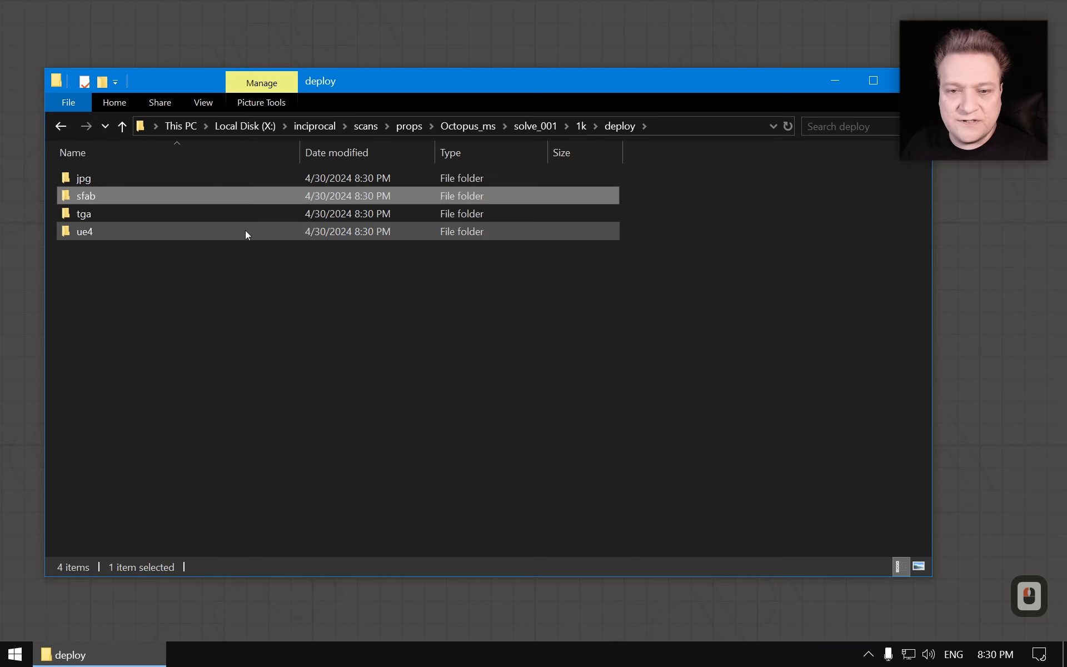
pyautogui.doubleClick(75, 232)
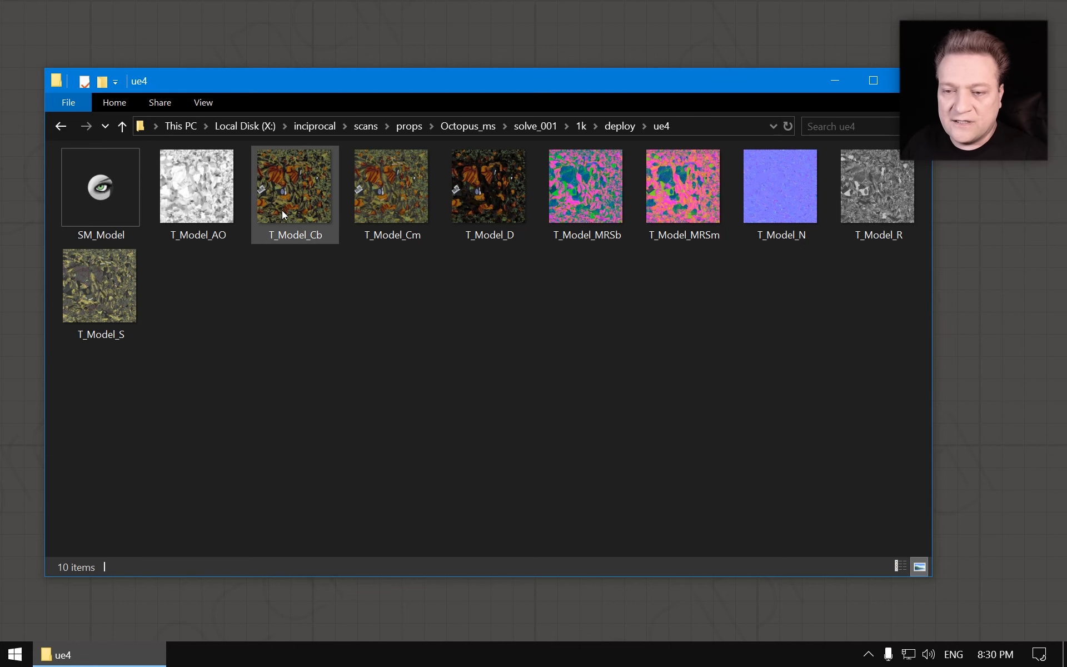
pyautogui.doubleClick(281, 194)
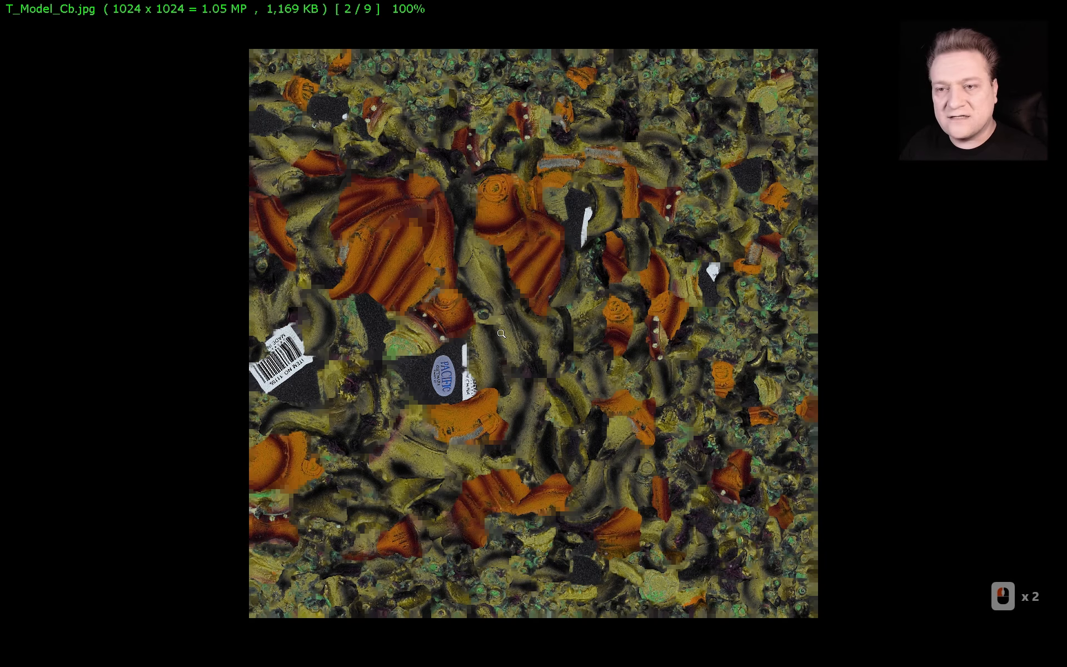
pyautogui.press('Escape')
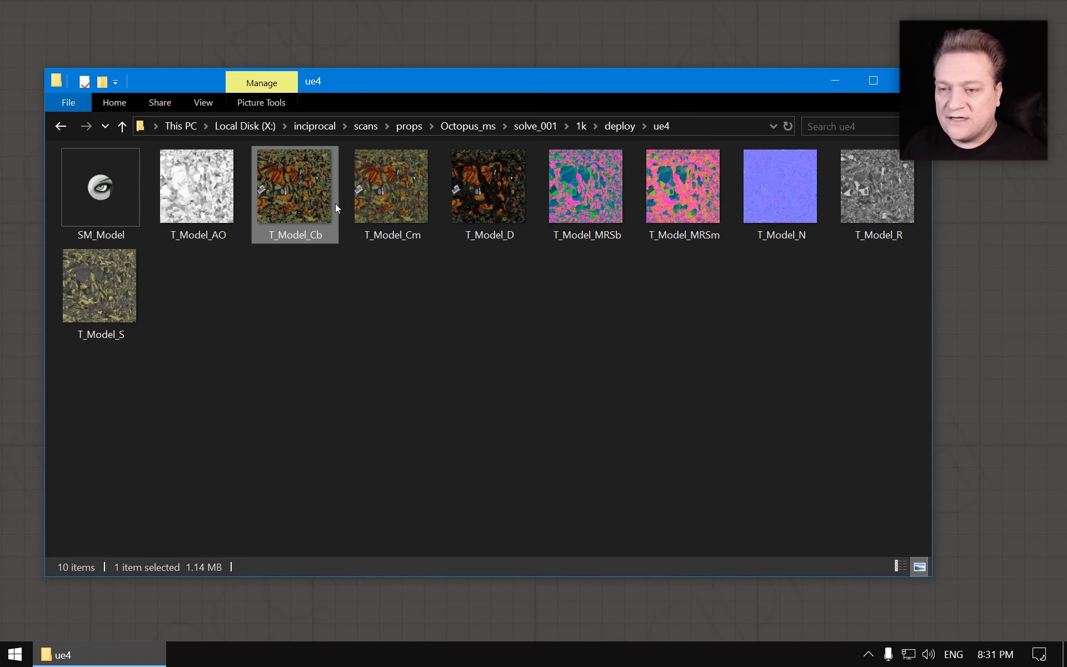
# View the T_Model_Cm texture and compare it repeatedly with T_Model_Cb.
pyautogui.doubleClick(389, 195)
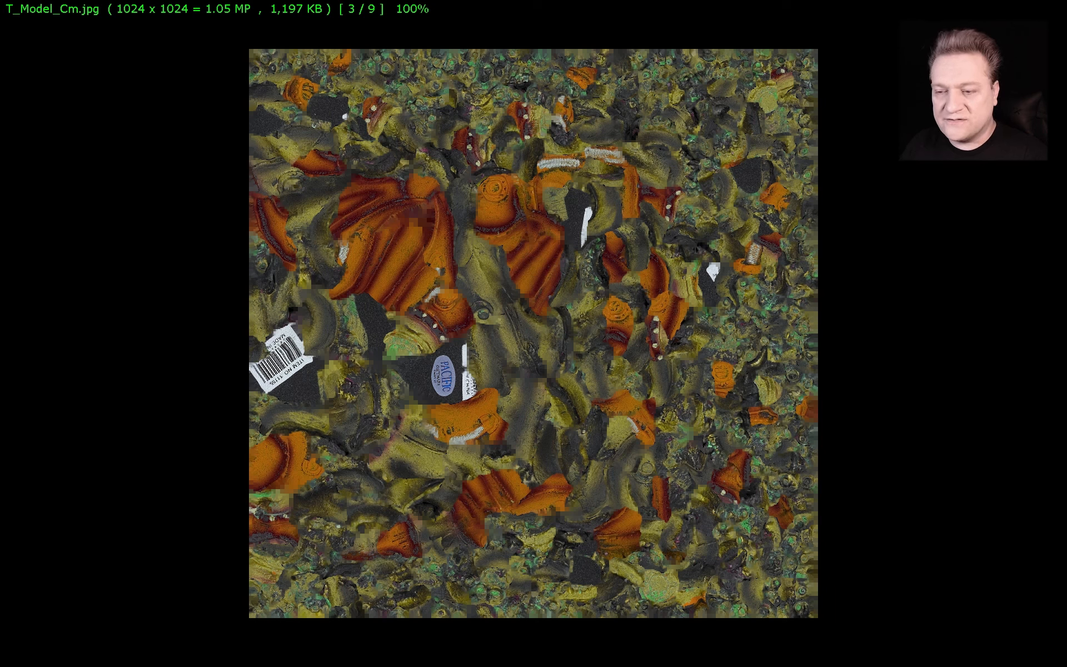
pyautogui.press('Left')
pyautogui.press('Right')
pyautogui.press('Left')
pyautogui.press('Right')
pyautogui.press('Left')
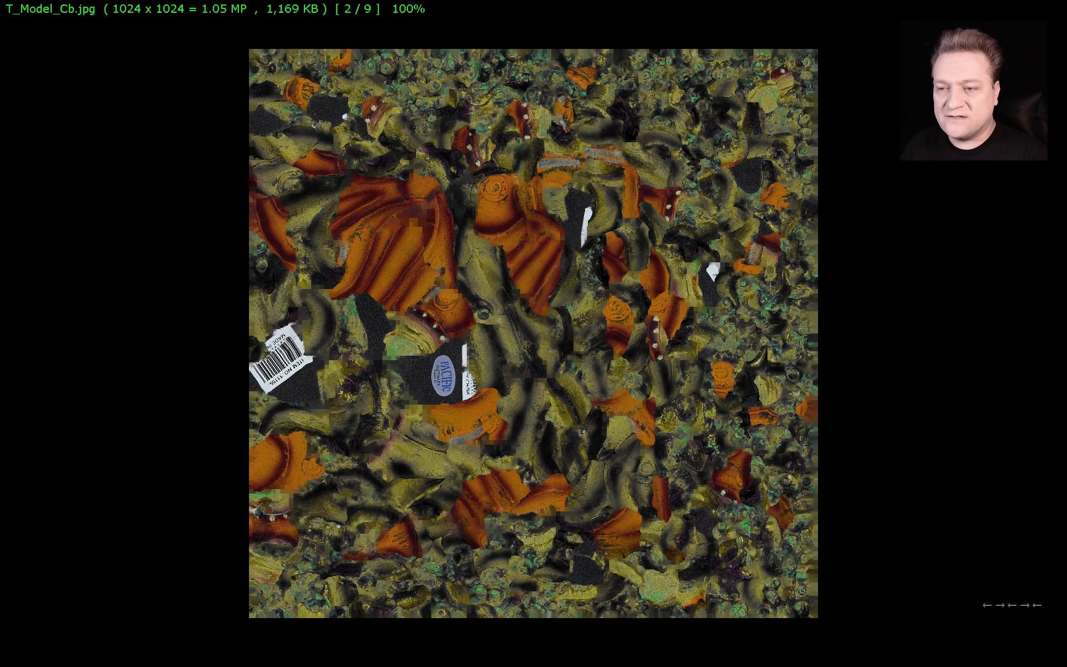
pyautogui.press('Right')
pyautogui.press('Left')
pyautogui.press('Right')
pyautogui.press('Escape')
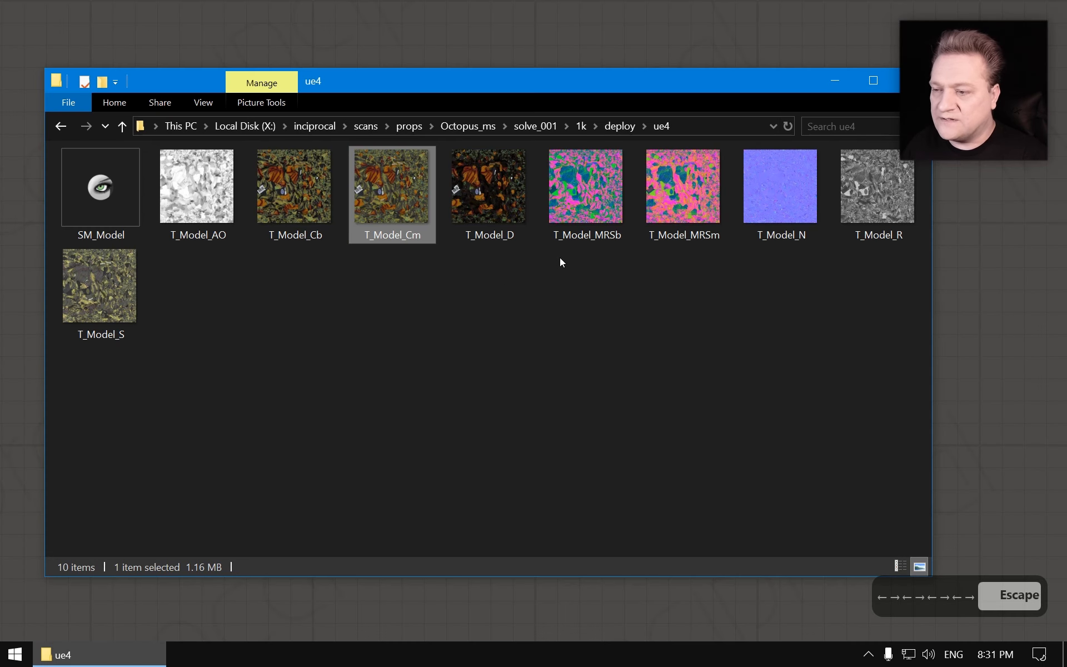
# View the T_Model_MRSb packed texture and compare its thumbnail with T_Model_MRSm.
pyautogui.doubleClick(599, 191)
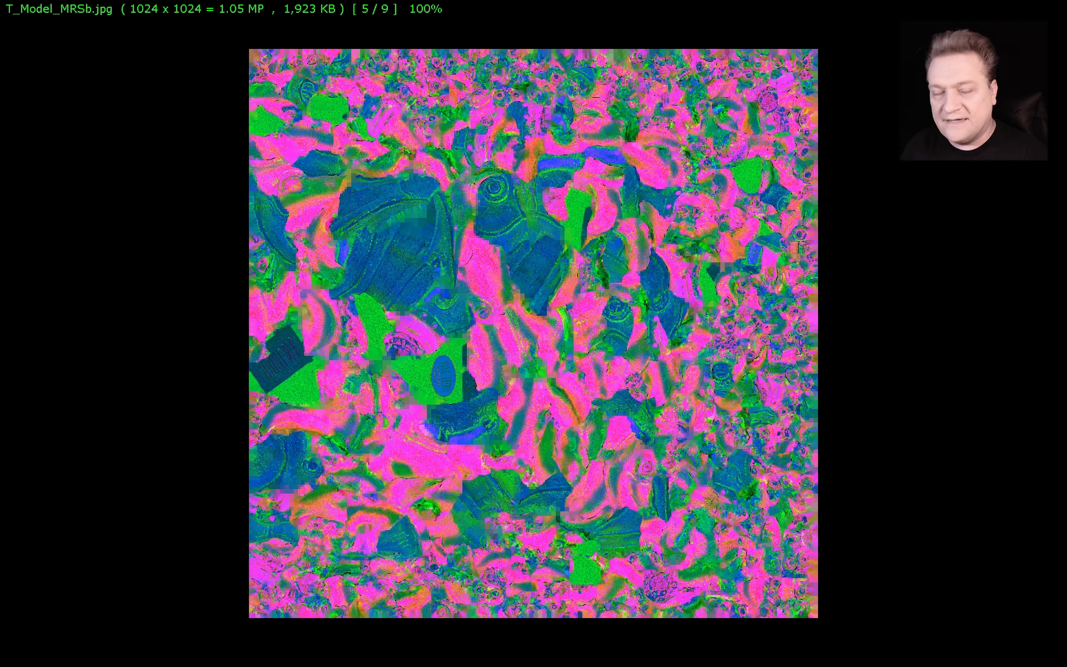
pyautogui.press('Escape')
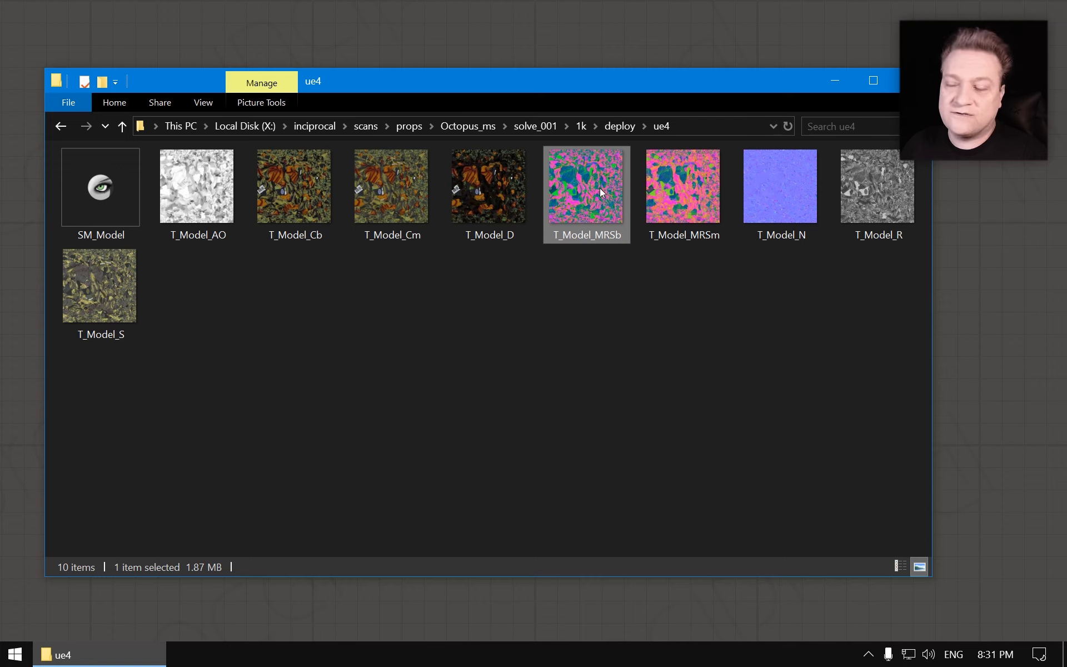
pyautogui.press('Right')
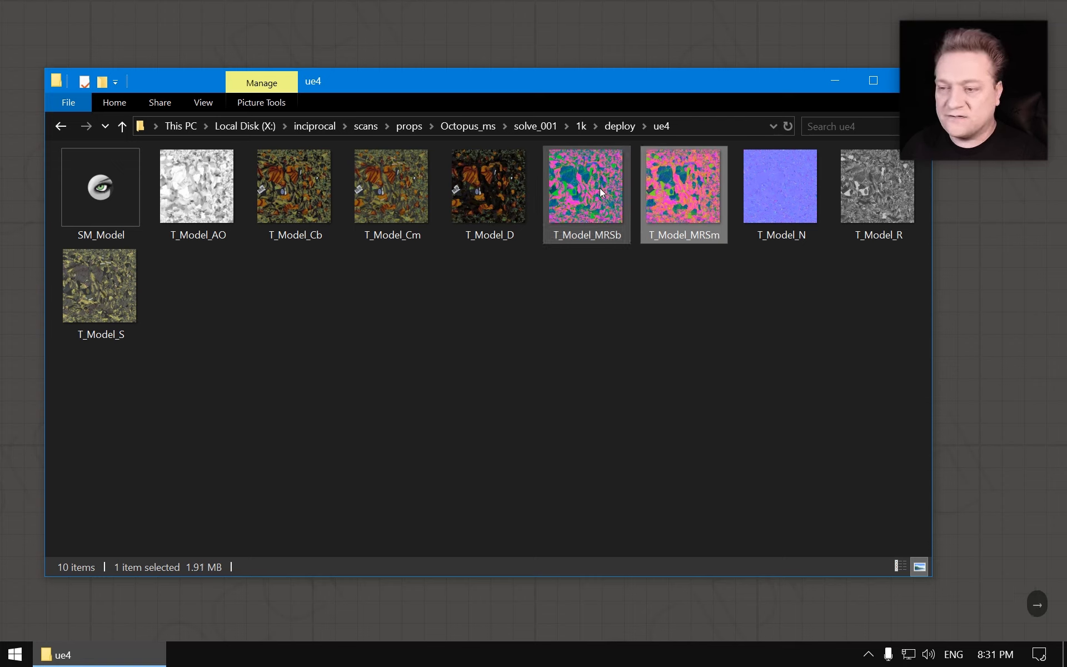
pyautogui.press('Left')
pyautogui.press('Right')
pyautogui.press('Right')
pyautogui.press('Left')
pyautogui.press('Left')
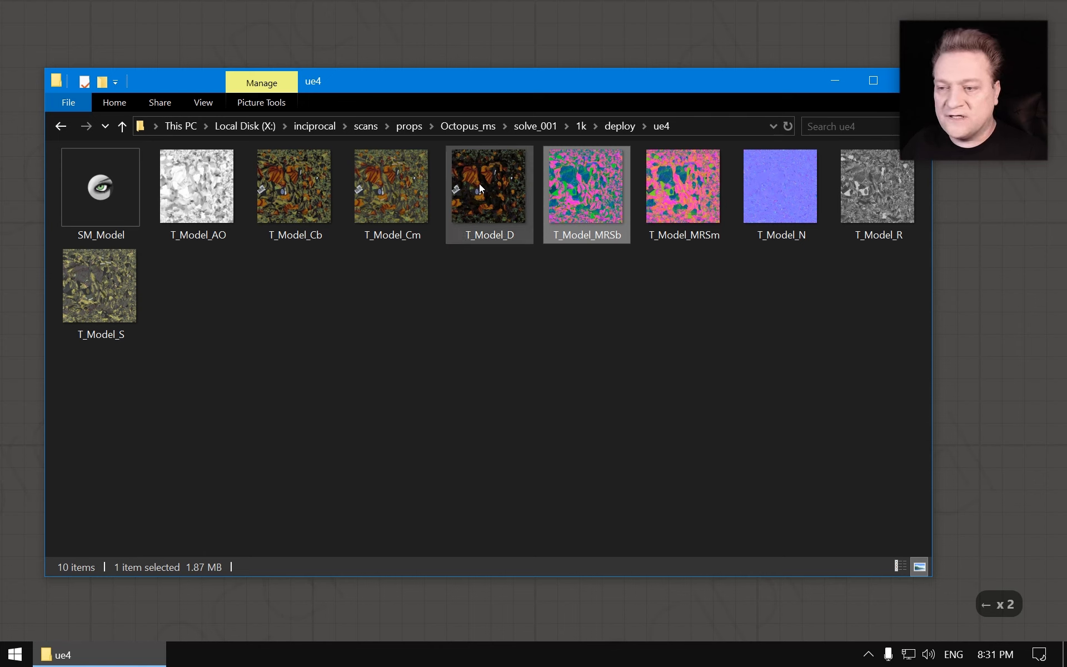
# Inspect the T_Model_D diffuse texture and the T_Model_S specular texture at full size.
pyautogui.moveTo(481, 188)
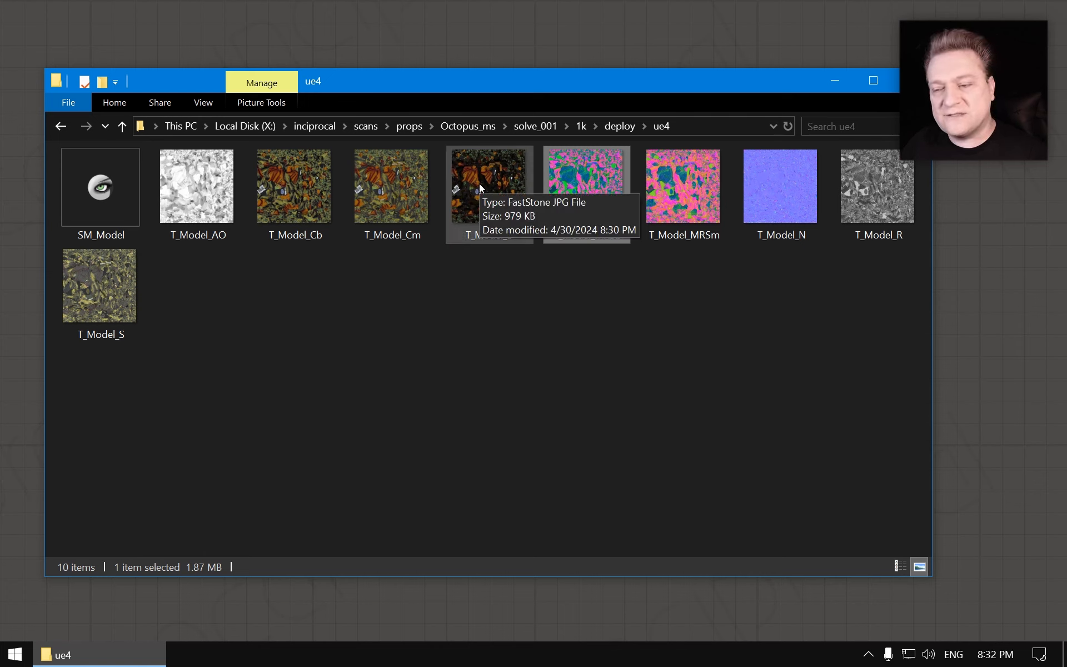
pyautogui.doubleClick(473, 184)
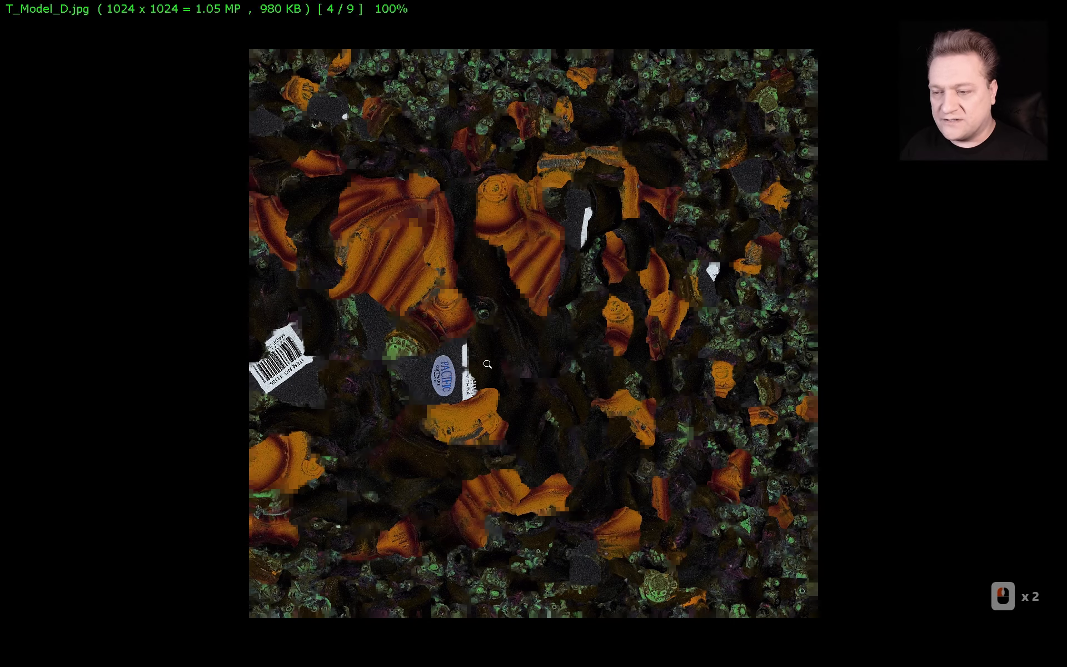
pyautogui.press('Escape')
pyautogui.doubleClick(468, 233)
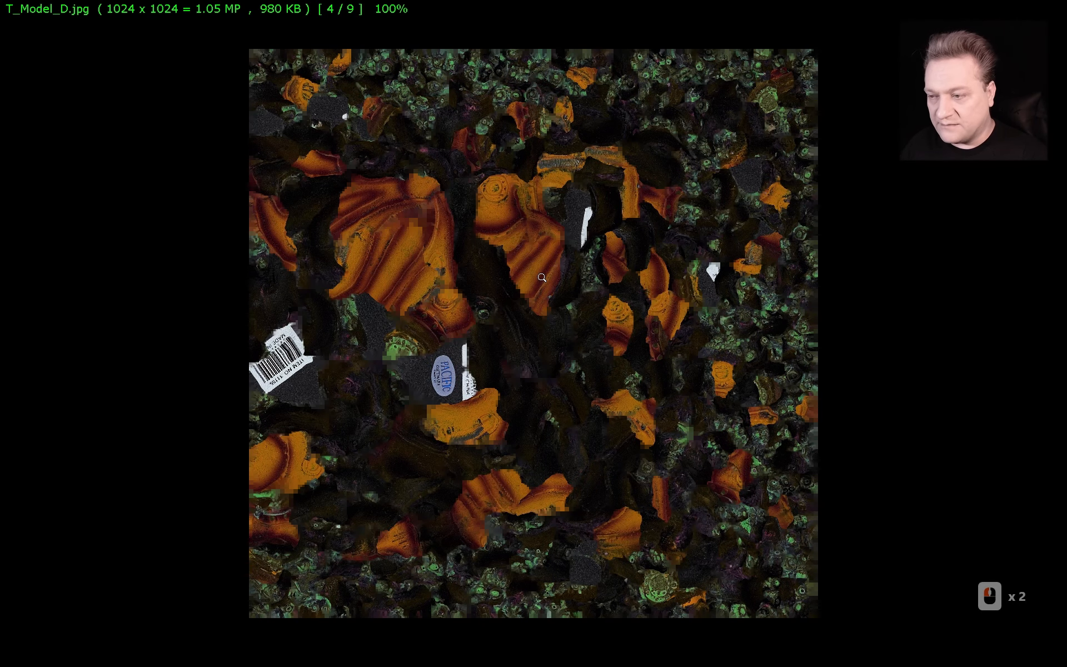
pyautogui.press('Escape')
pyautogui.doubleClick(95, 309)
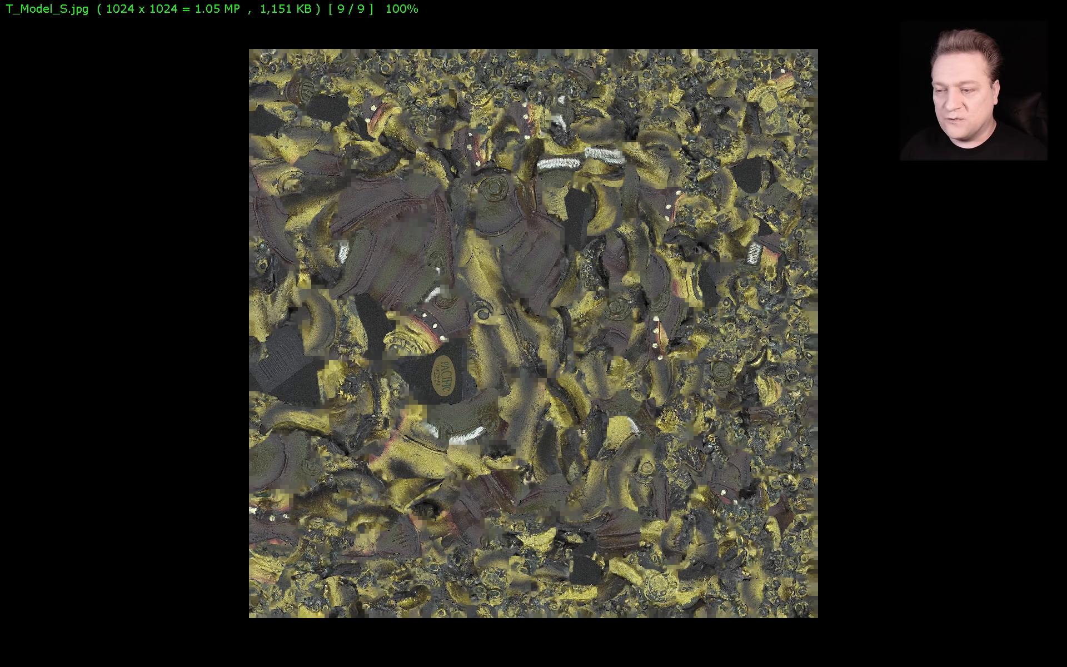
pyautogui.press('Escape')
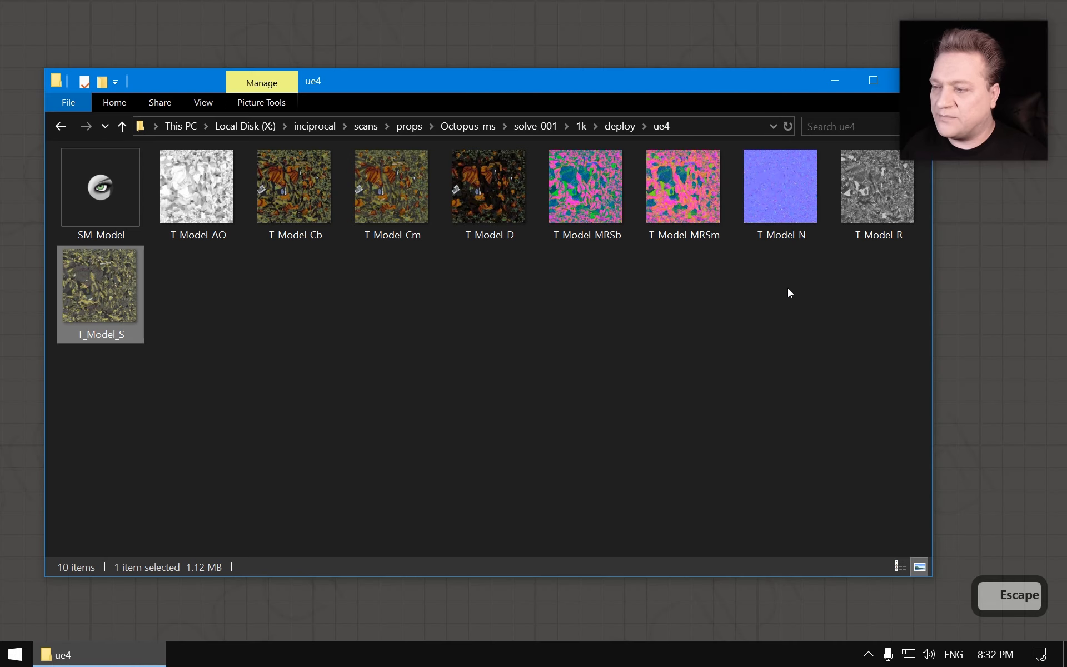
# Inspect the T_Model_N normal texture and the T_Model_R roughness texture at full size.
pyautogui.doubleClick(775, 170)
pyautogui.press('Escape')
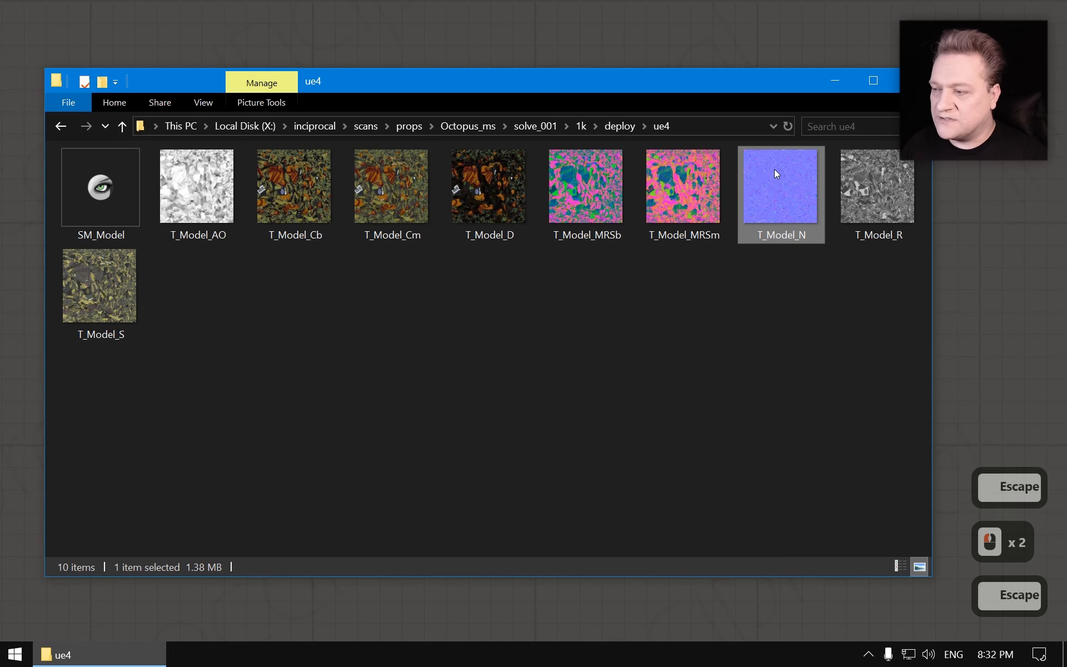
pyautogui.doubleClick(878, 186)
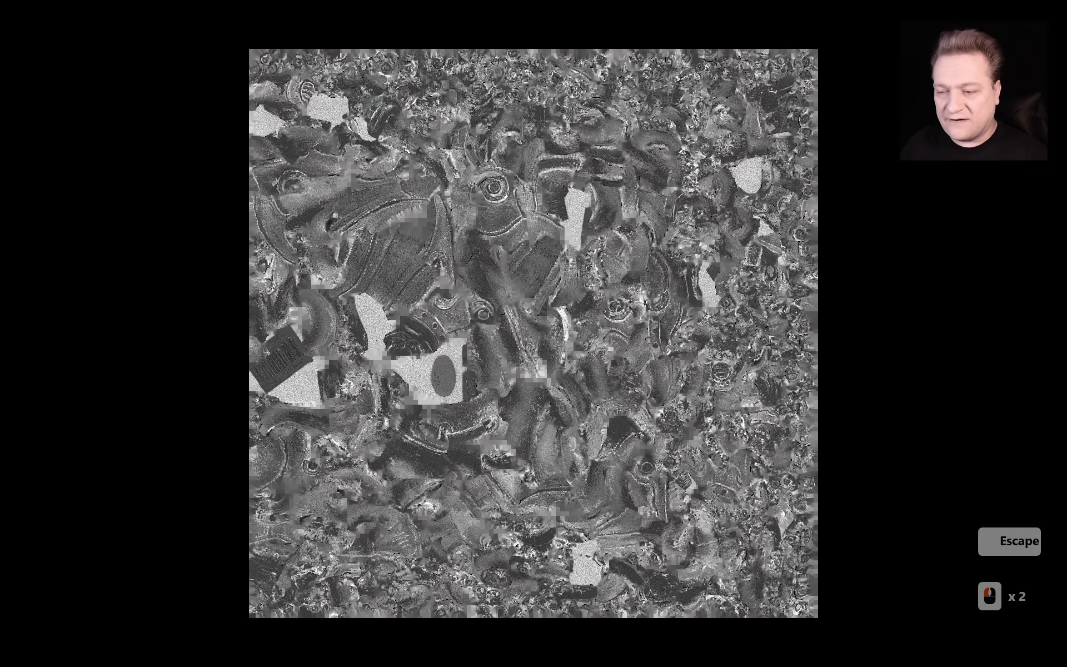
pyautogui.press('Escape')
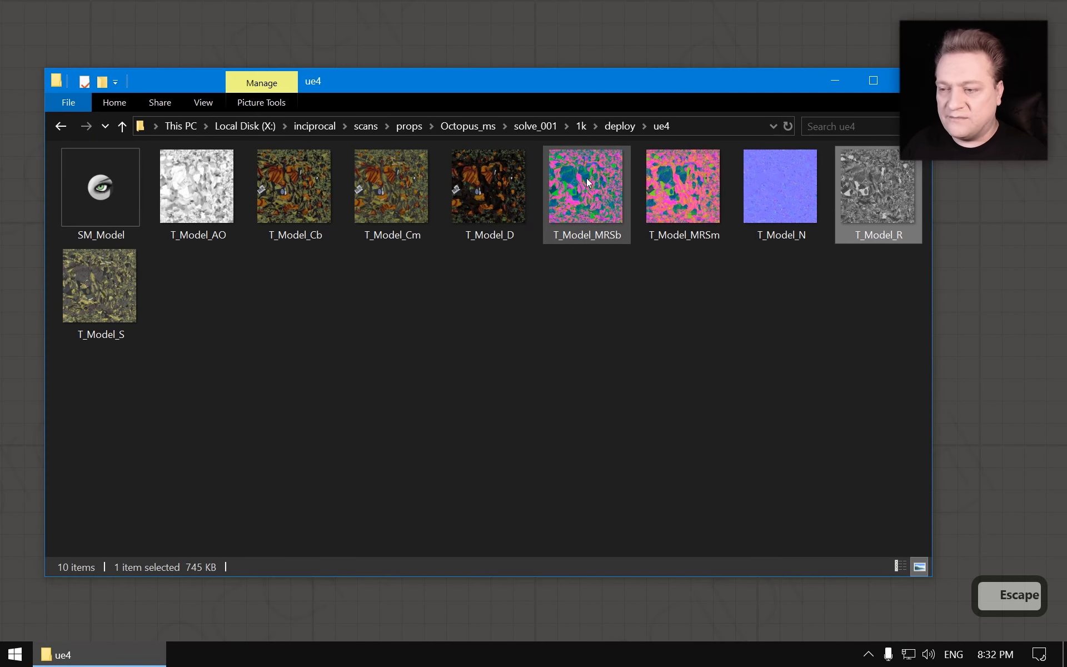
# Inspect the packed T_Model_MRSb and T_Model_MRSm textures and the T_Model_AO ambient occlusion texture at full size.
pyautogui.doubleClick(598, 189)
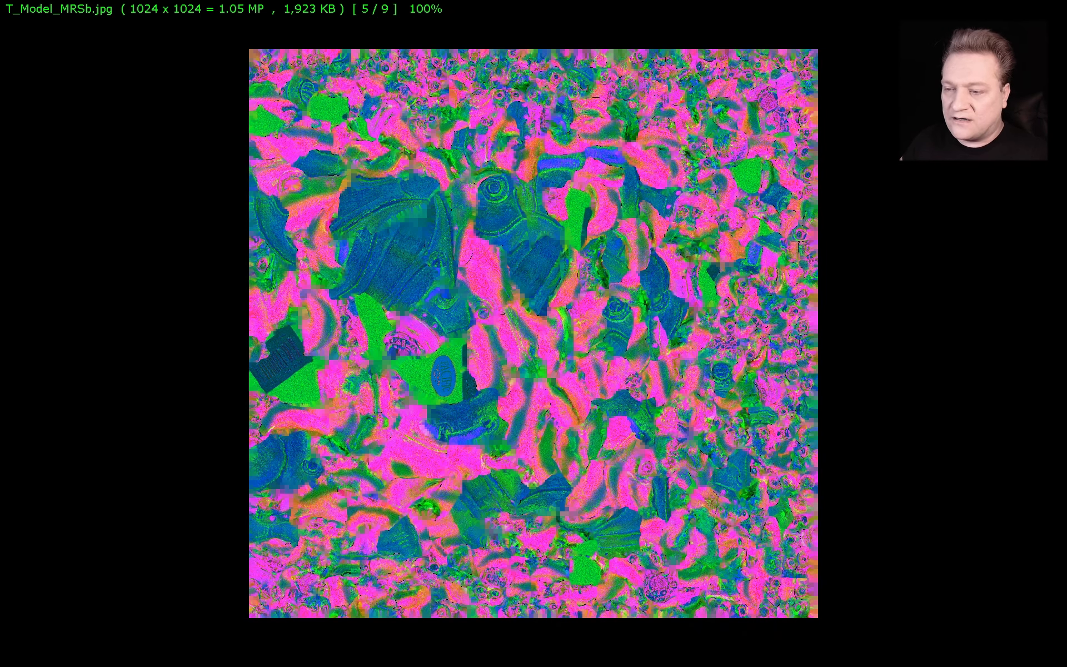
pyautogui.press('Right')
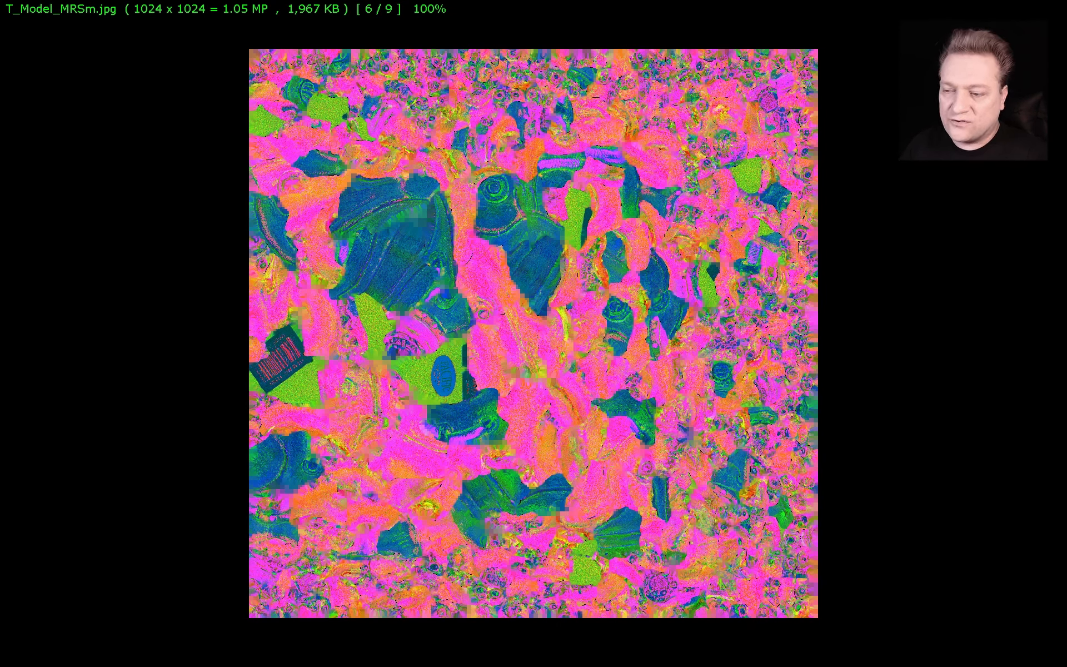
pyautogui.press('Escape')
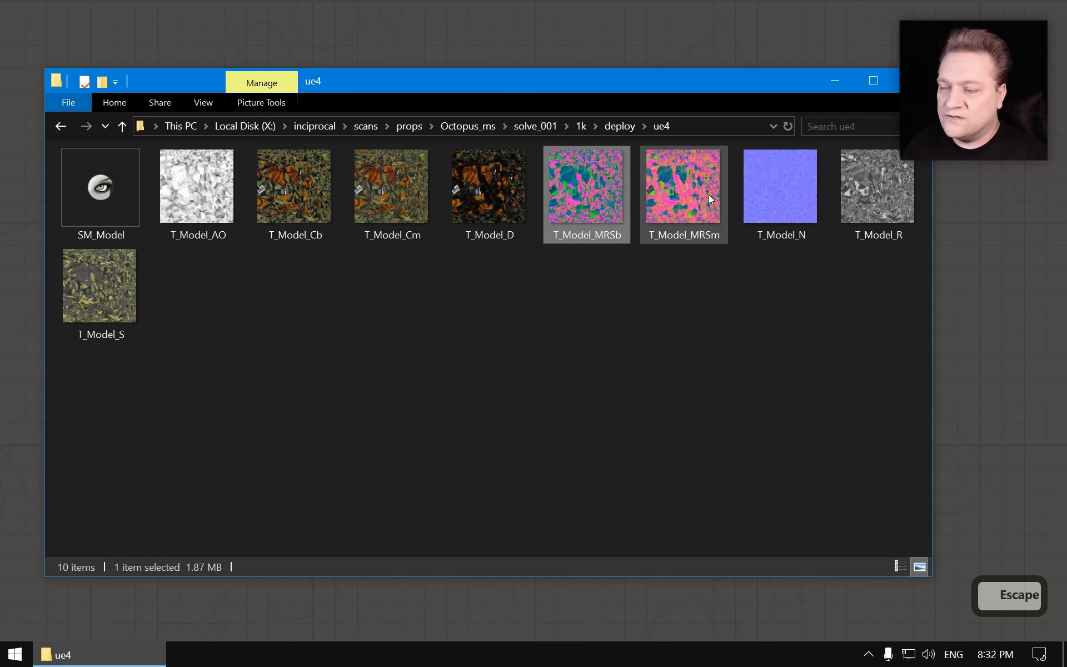
pyautogui.click(206, 190)
pyautogui.doubleClick(206, 190)
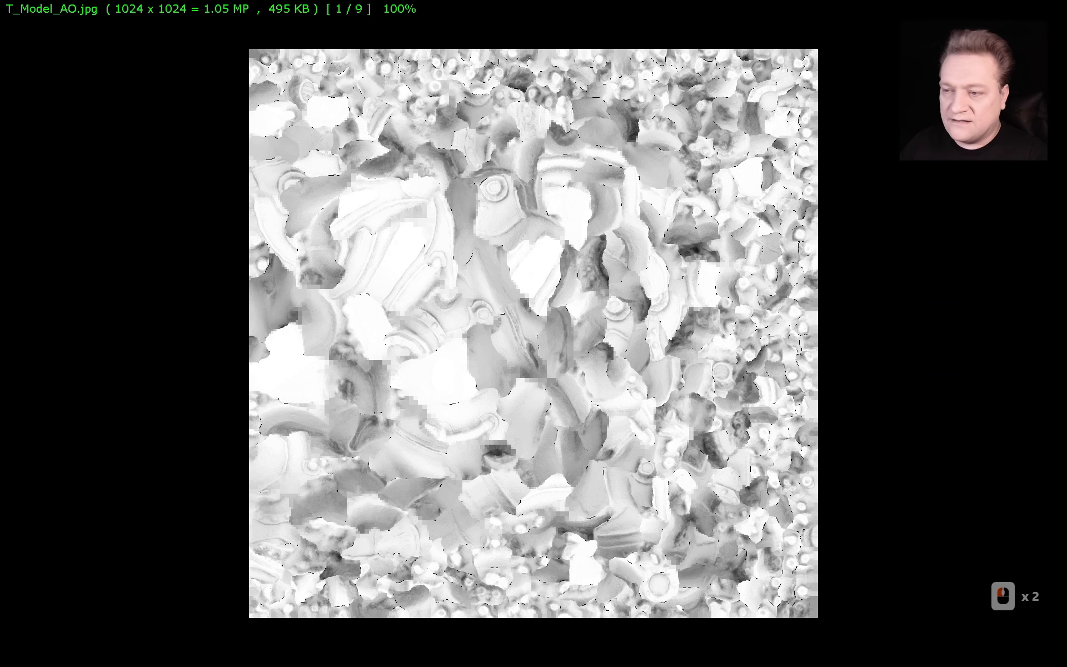
pyautogui.press('Escape')
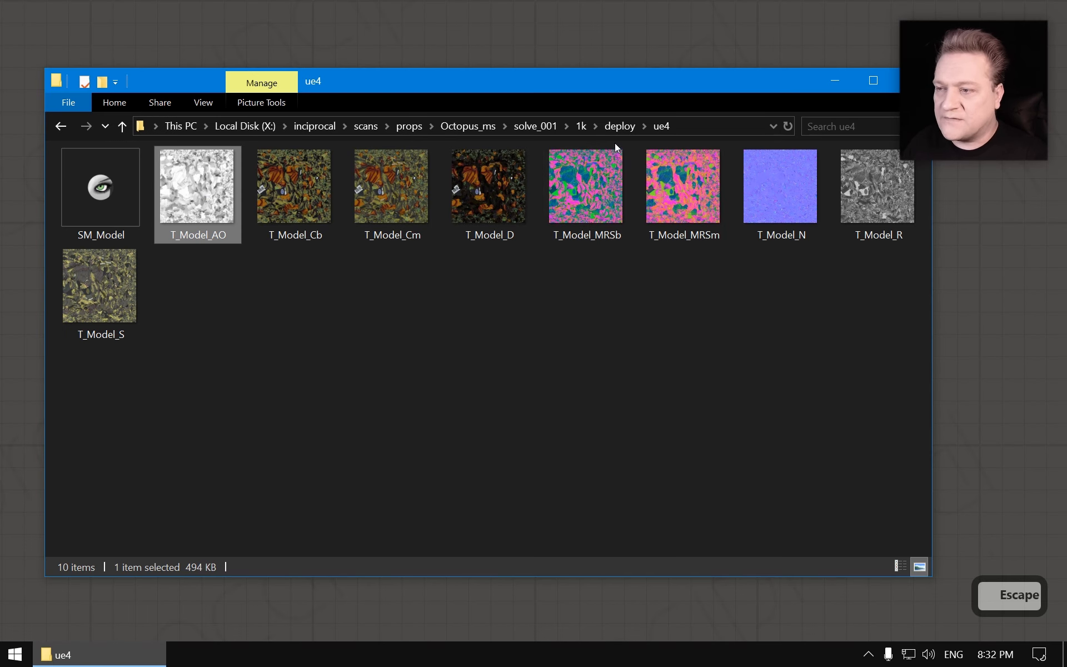
# Go back up through solve_001 to the Octopus_ms folder and open its pg subfolder.
pyautogui.click(618, 127)
pyautogui.click(547, 127)
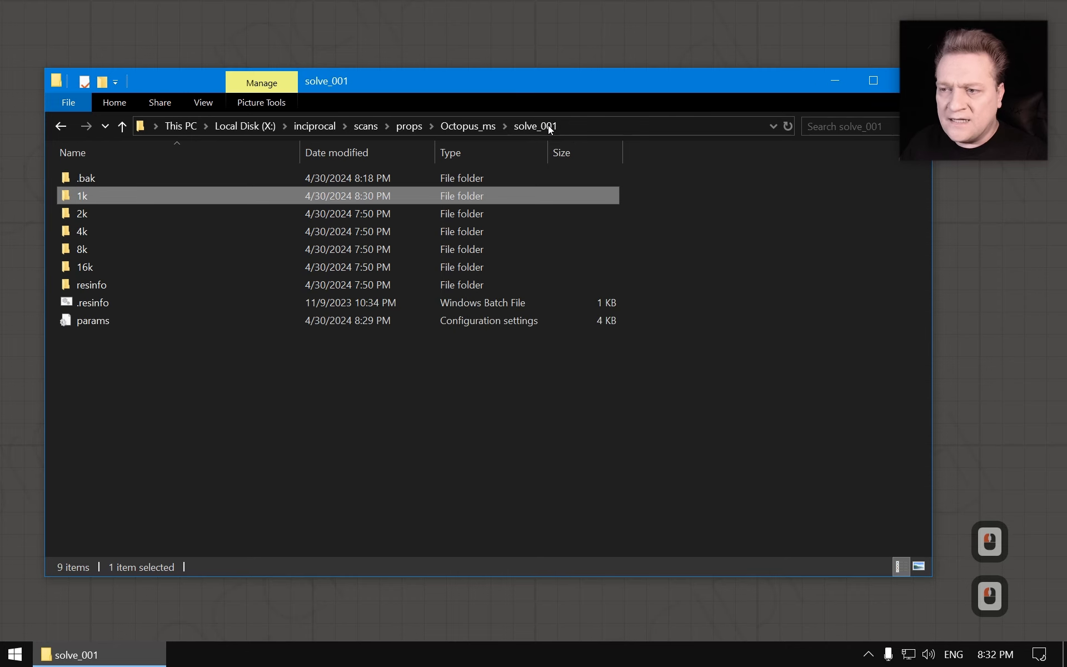
pyautogui.click(480, 127)
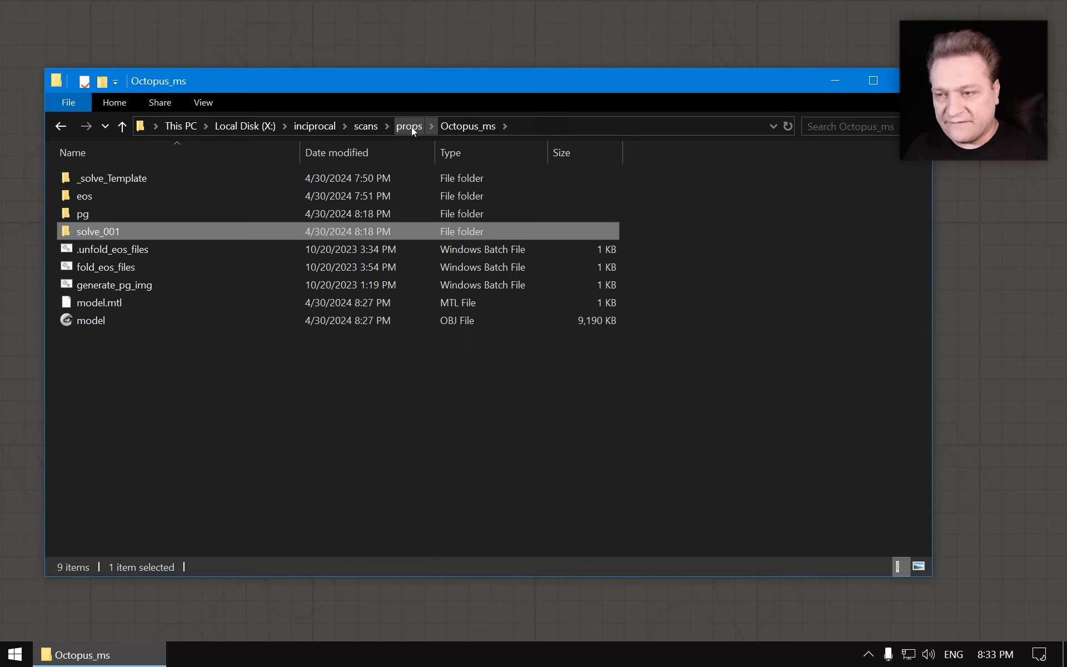
pyautogui.doubleClick(84, 215)
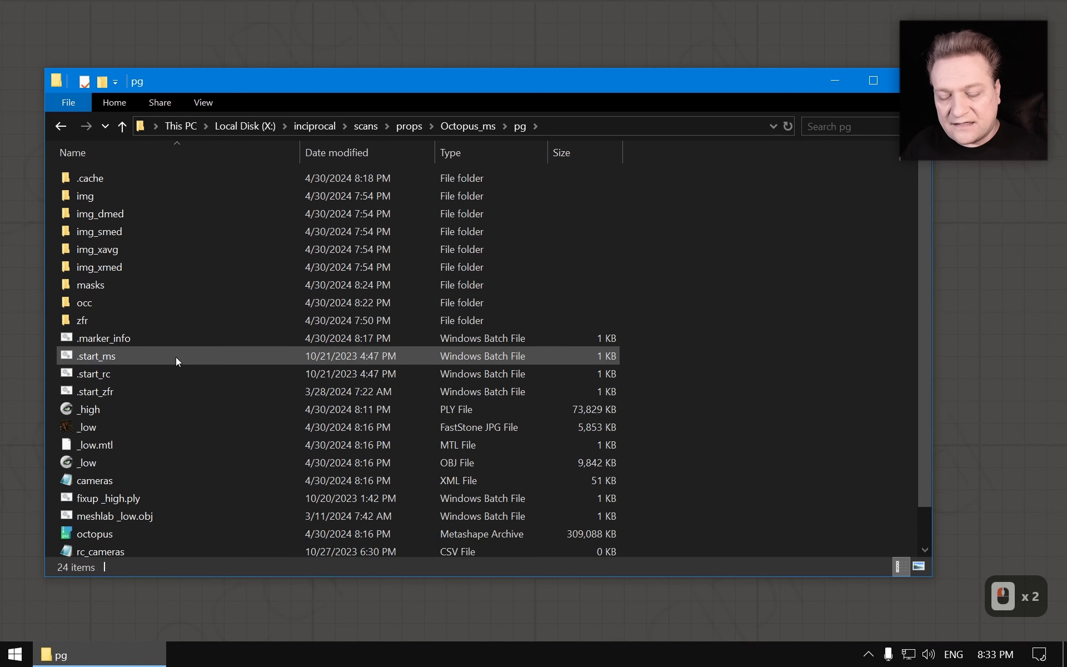